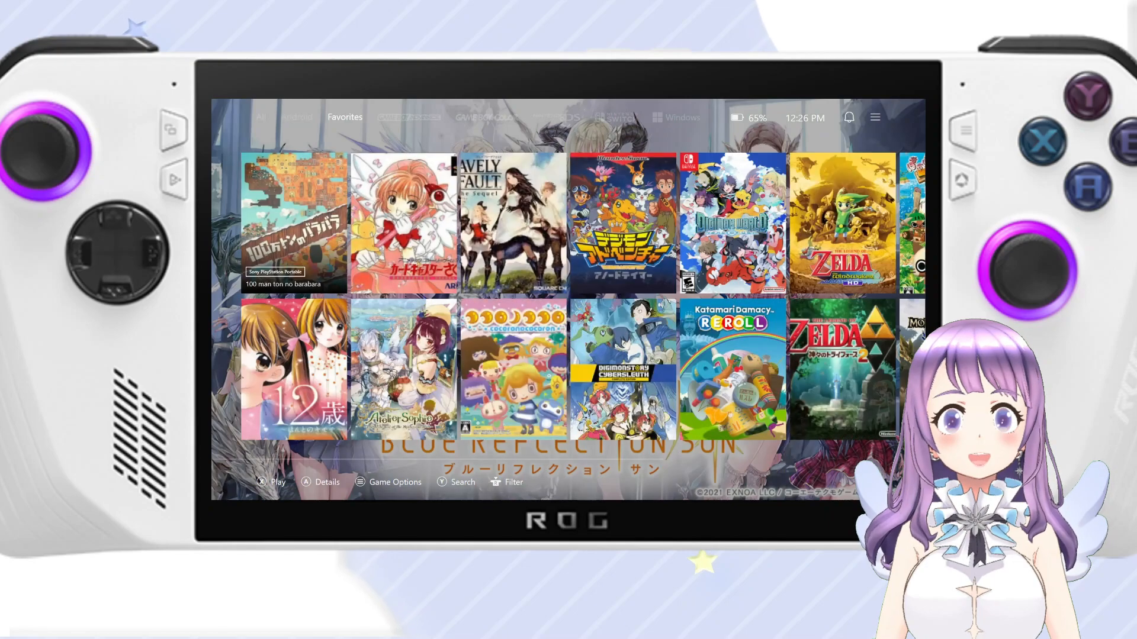
- Look through the games in the Favorites collection
key(Right)
key(Right)
key(Right)
key(Right)
key(Right)
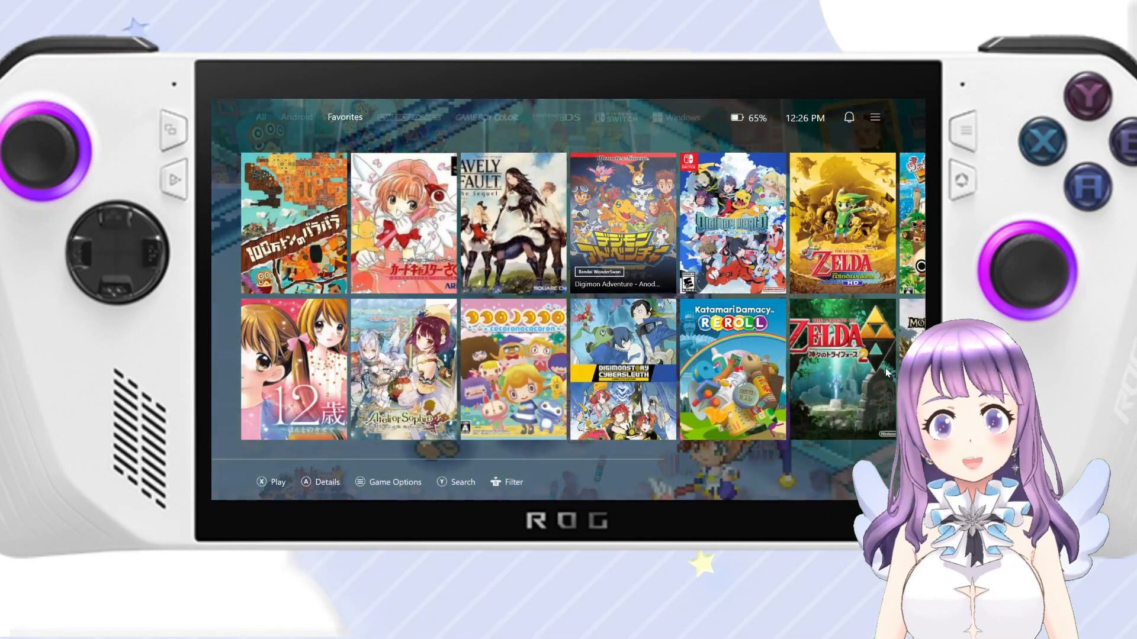
- Switch the library to the Game Boy Advance collection and browse its games as far as the Final Fantasy titles
key(F3)
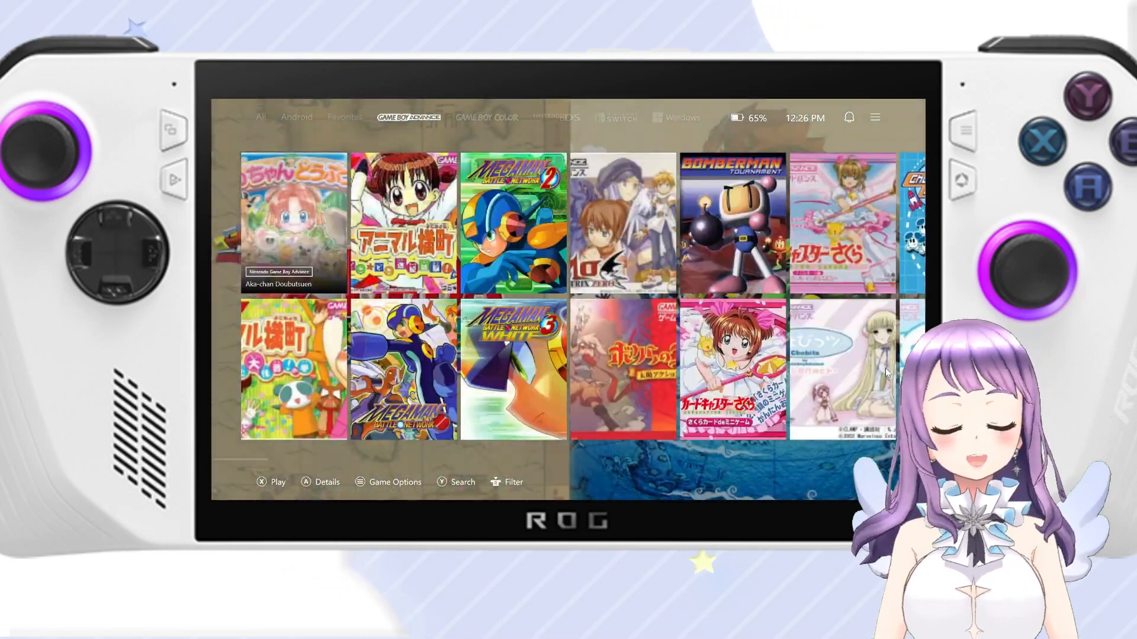
key(Right)
key(Right)
key(Right)
key(Right)
key(Right)
key(Right)
key(Right)
key(Right)
key(Right)
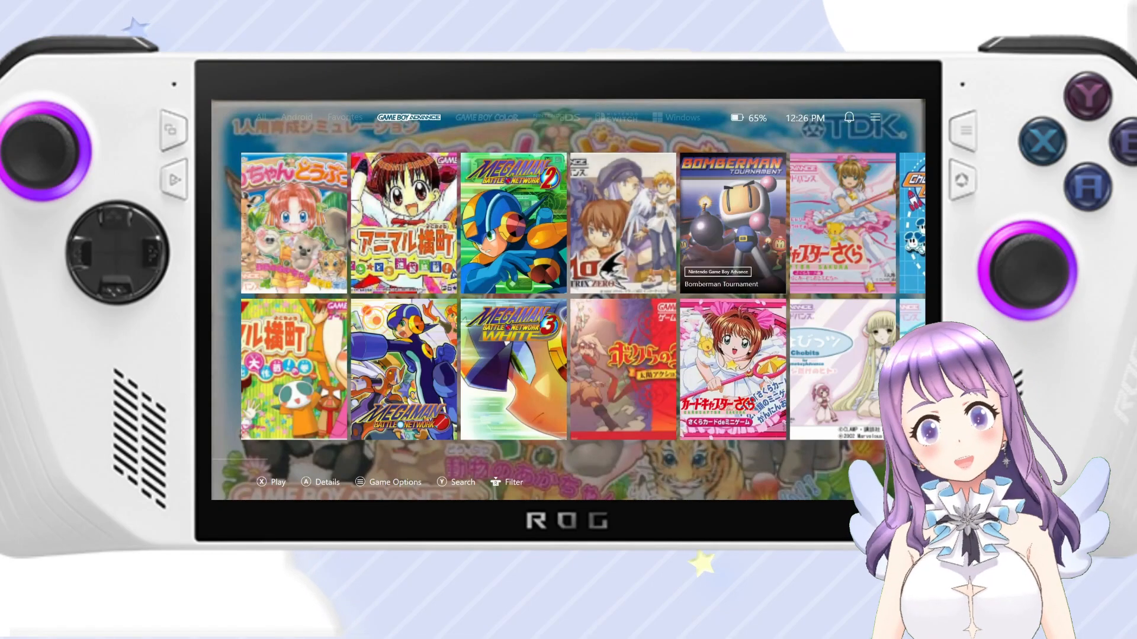
key(Right)
key(Right)
key(Right)
key(Right)
key(Right)
key(Right)
key(Right)
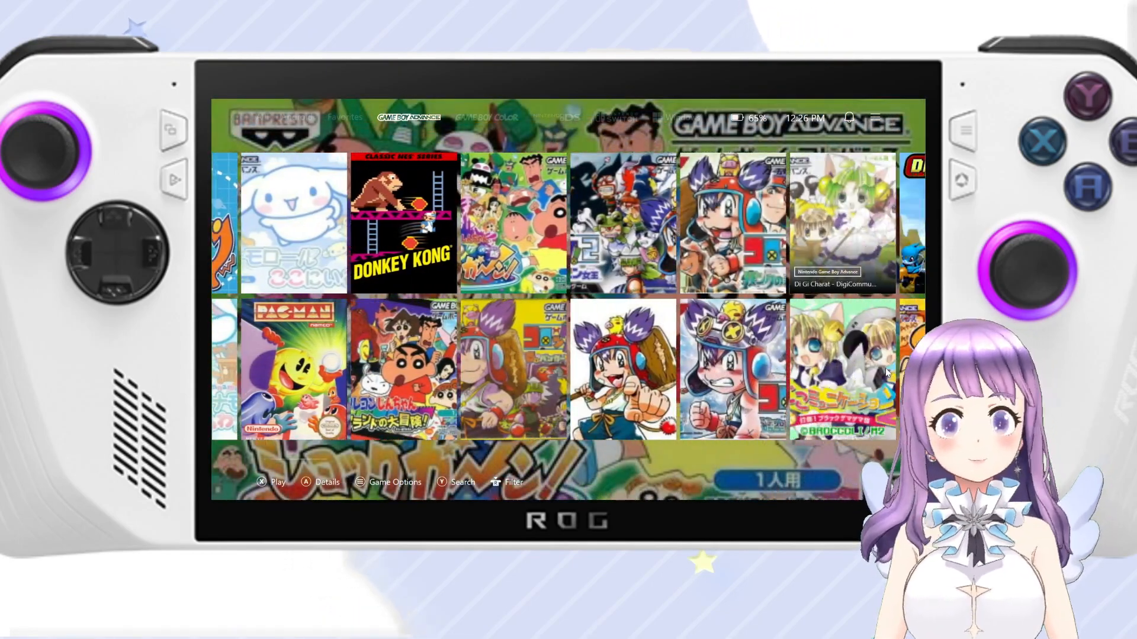
key(Right)
key(Right)
key(Right)
key(Right)
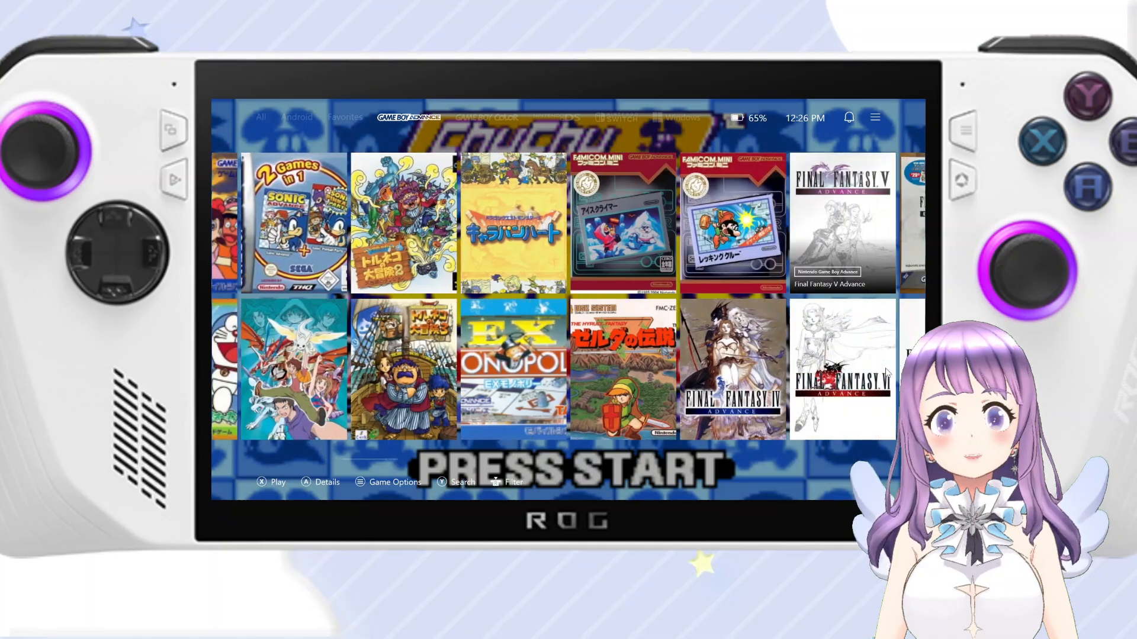
- Switch the library to the Game Boy Color collection and browse its games as far as Wario Land 2
key(F3)
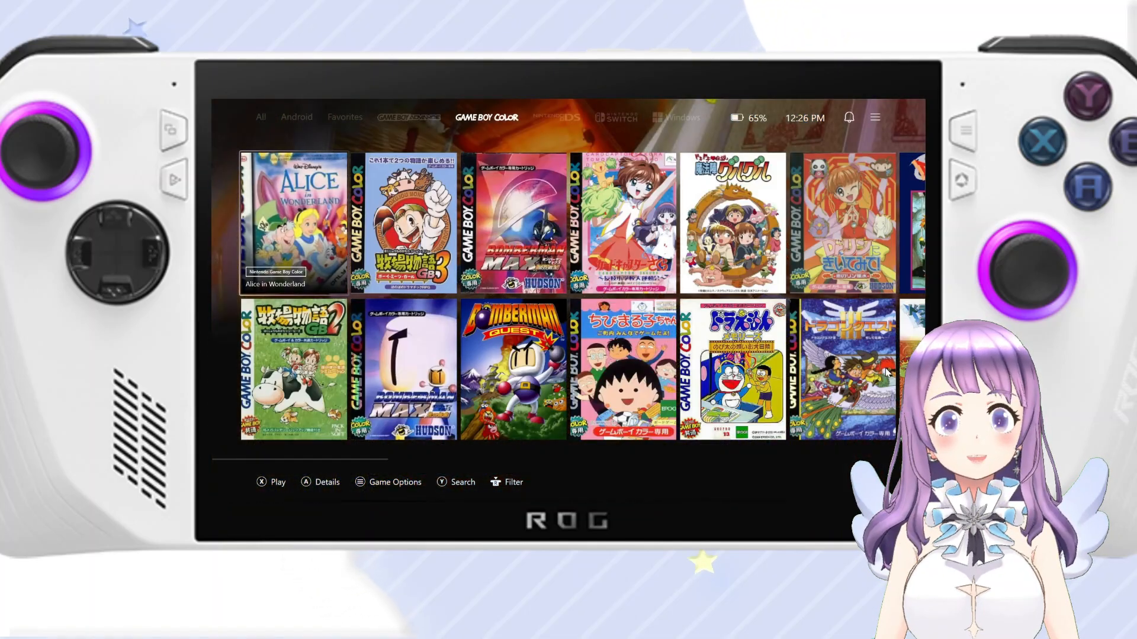
key(Right)
key(Right)
key(Right)
key(Right)
key(Right)
key(Right)
key(Right)
key(Right)
key(Right)
key(Right)
key(Right)
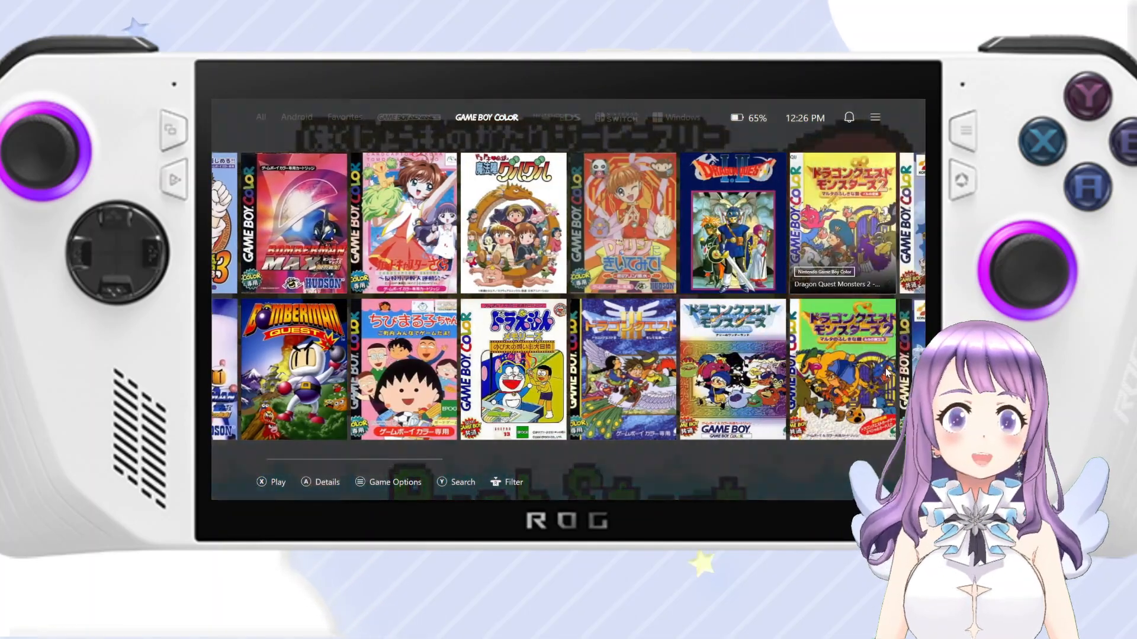
key(Right)
key(Right)
key(Right)
key(Right)
key(Right)
key(Right)
key(Right)
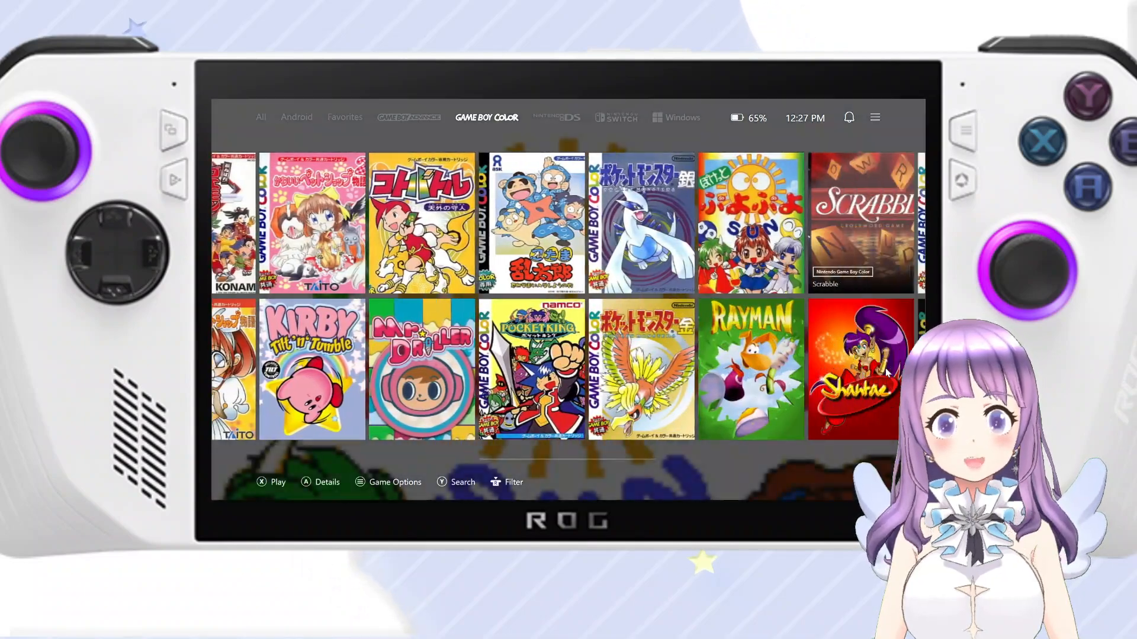
key(Right)
key(Right)
key(Right)
key(Right)
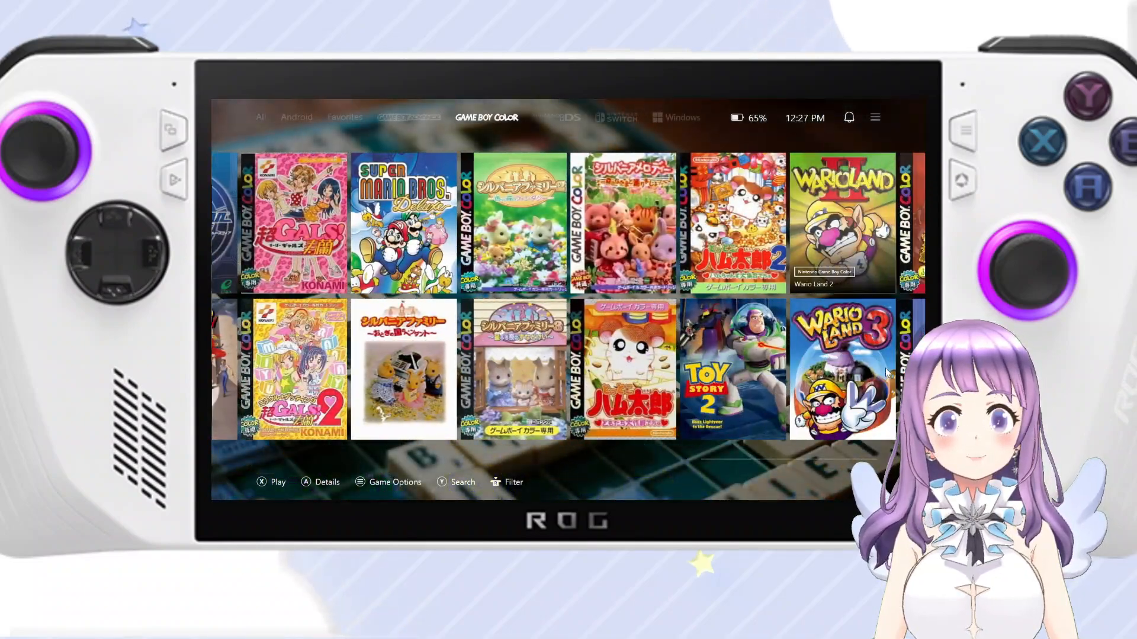
- Switch the library to the Nintendo DS collection and browse its games as far as the Fushigi no Dungeon titles
key(F3)
key(Right)
key(Right)
key(Right)
key(Right)
key(Right)
key(Right)
key(Right)
key(Right)
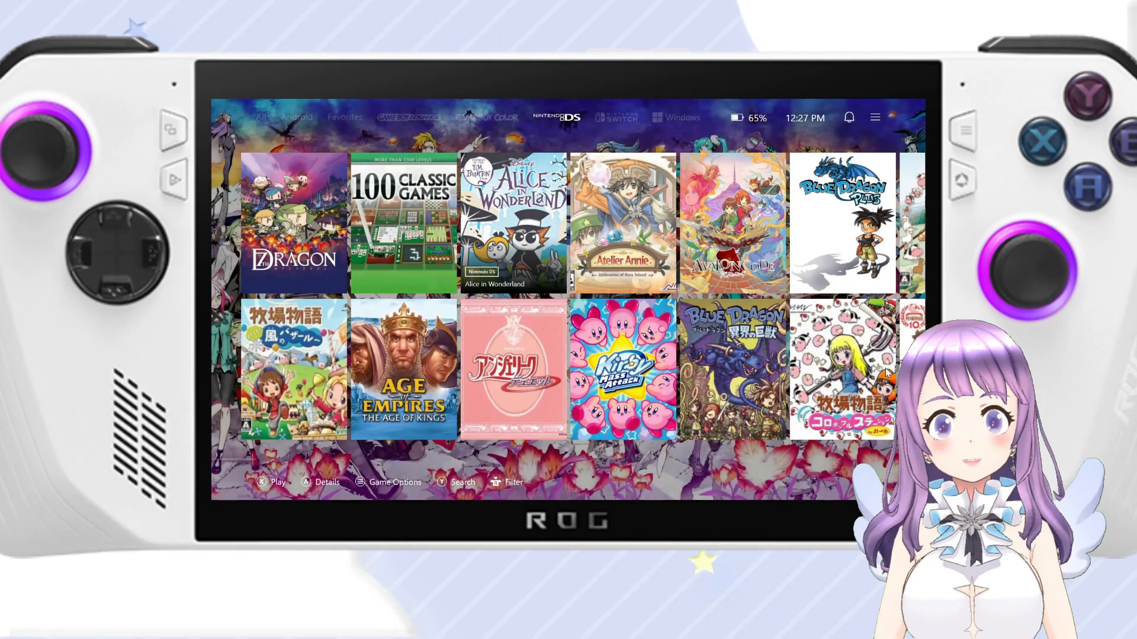
key(Right)
key(Right)
key(Right)
key(Right)
key(Right)
key(Right)
key(Right)
key(Right)
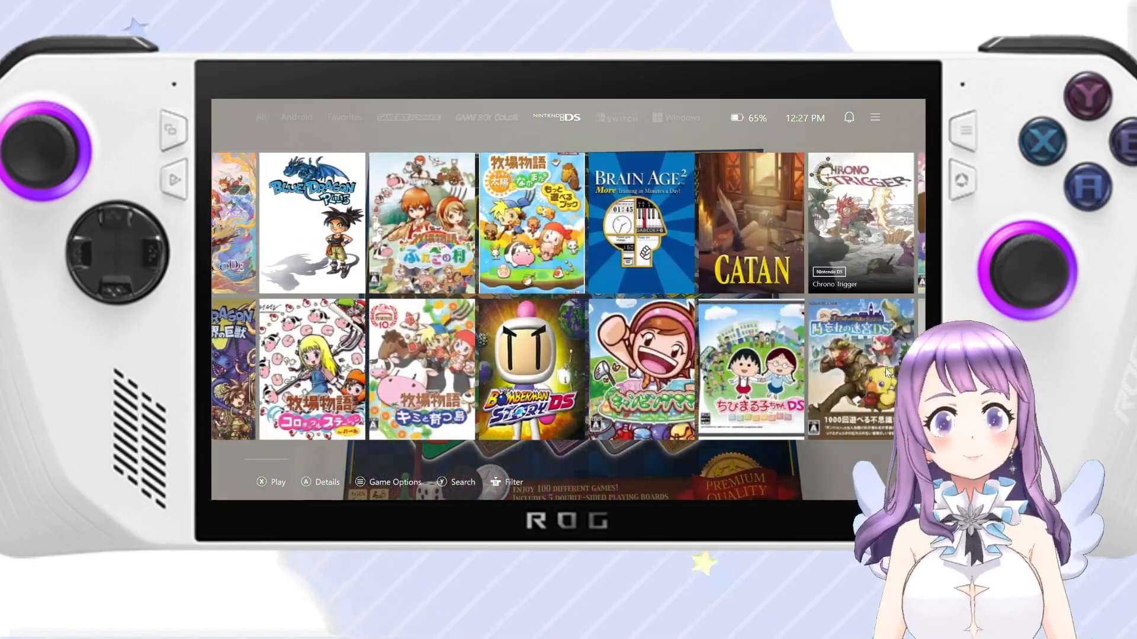
key(Right)
key(Right)
key(Right)
key(Right)
key(Right)
key(Right)
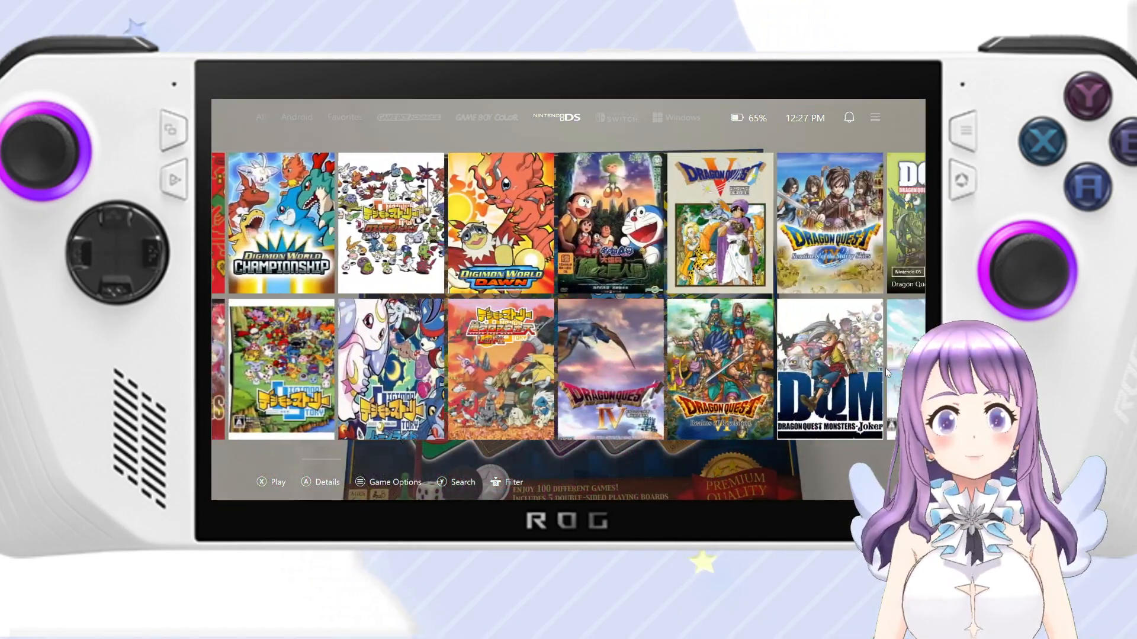
key(Right)
key(Right)
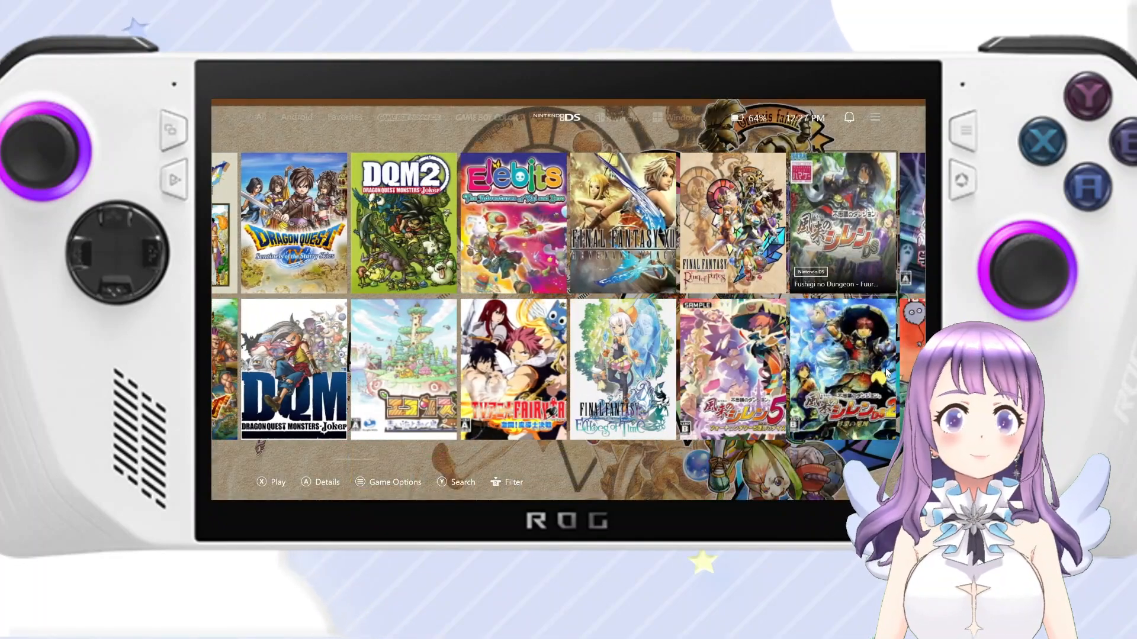
- Switch the library to the Nintendo Switch collection and look over its first games
key(F3)
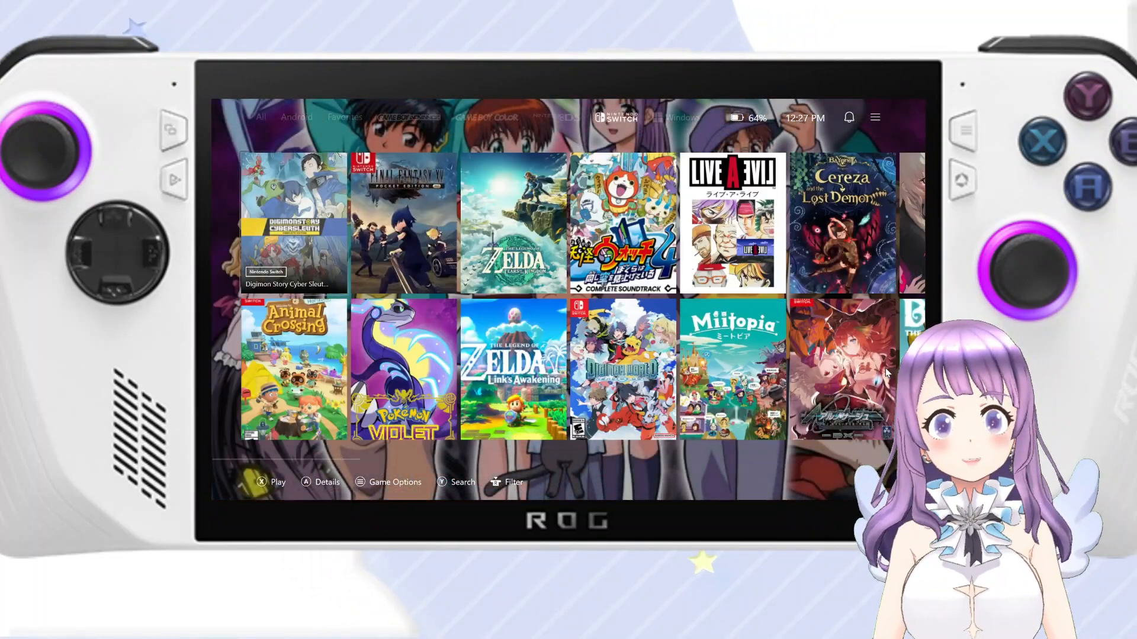
key(Right)
key(Right)
- Switch the library to the Windows collection and browse its games as far as Core Keeper
key(F3)
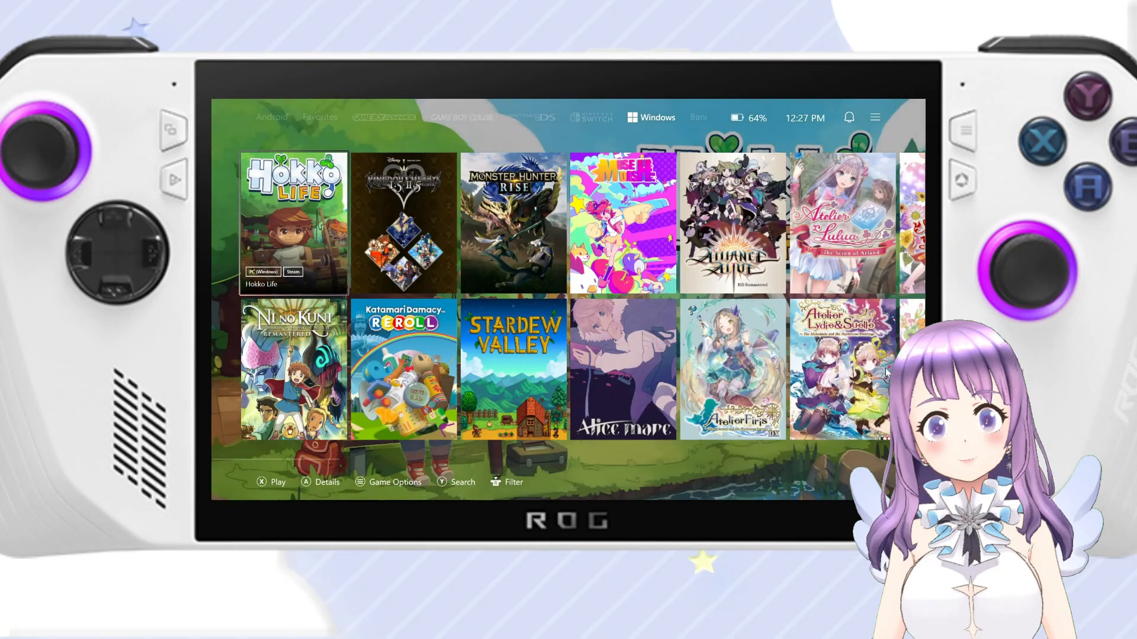
key(Right)
key(Right)
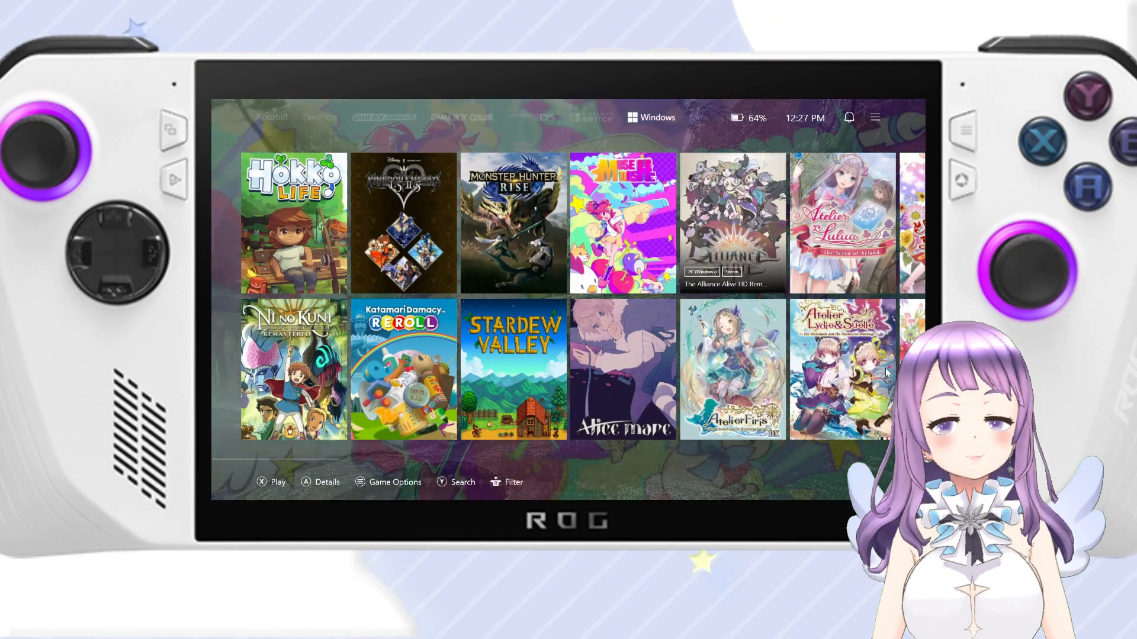
key(Right)
key(Right)
key(Right)
key(Right)
key(Right)
key(Right)
key(Right)
key(Right)
key(Right)
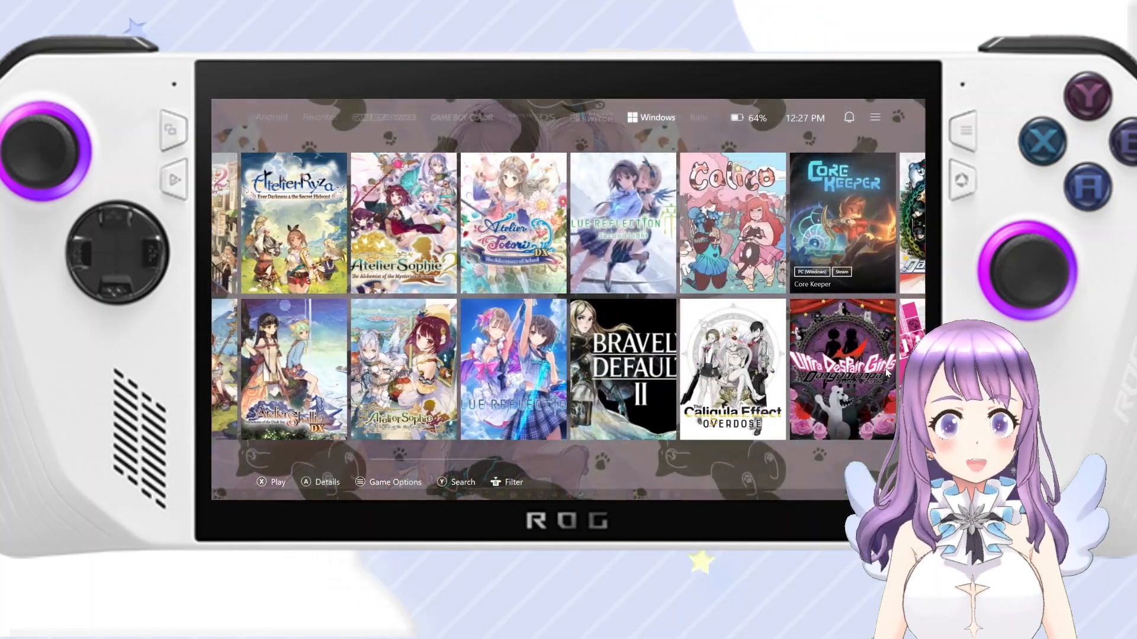
- View the Bandai WonderSwan collection and browse the games in the Bandai WonderSwan Color collection
key(F3)
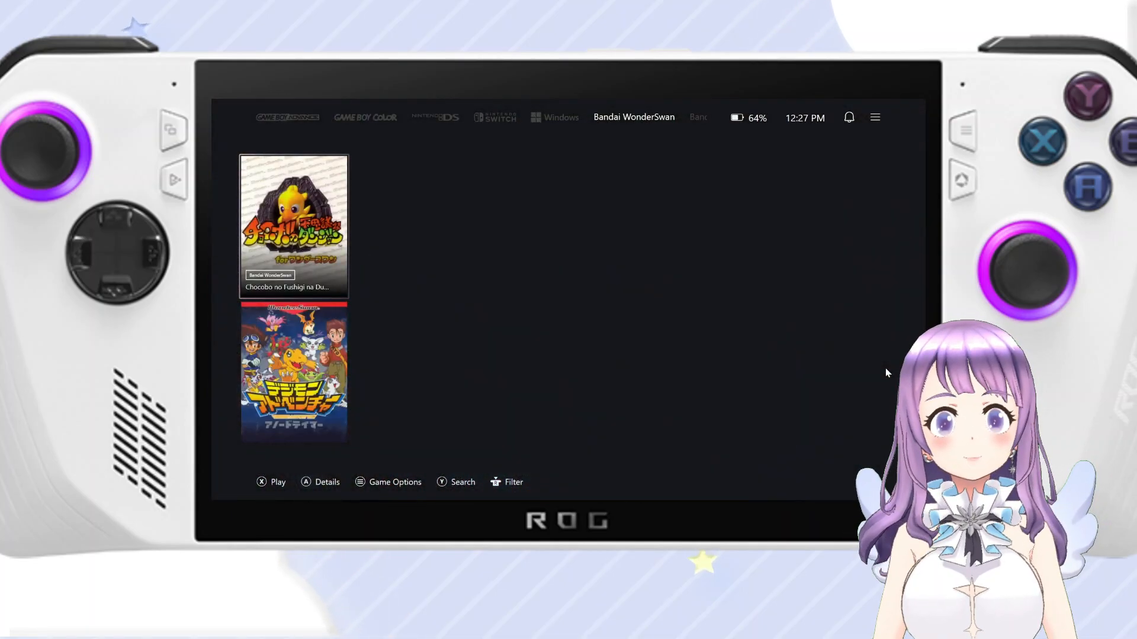
key(F3)
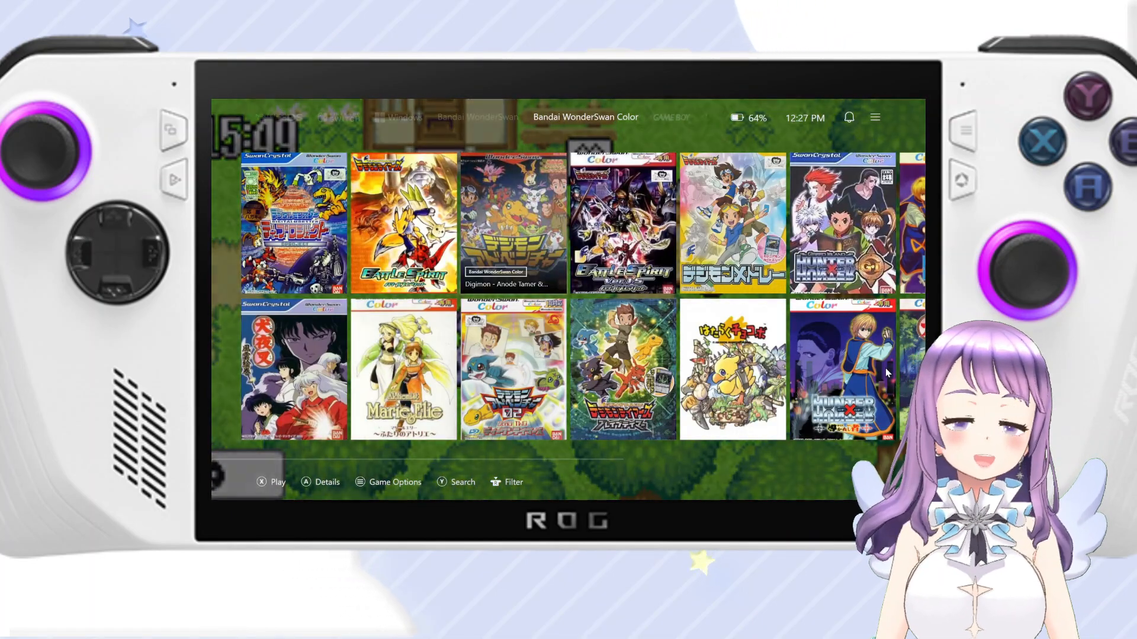
key(Right)
key(Right)
key(Right)
key(Right)
key(Right)
key(Right)
key(Right)
key(Right)
- View the Game Boy collection and browse the Nintendo 3DS collection past the Wan Nyan Dobutsu Byouin titles
key(F3)
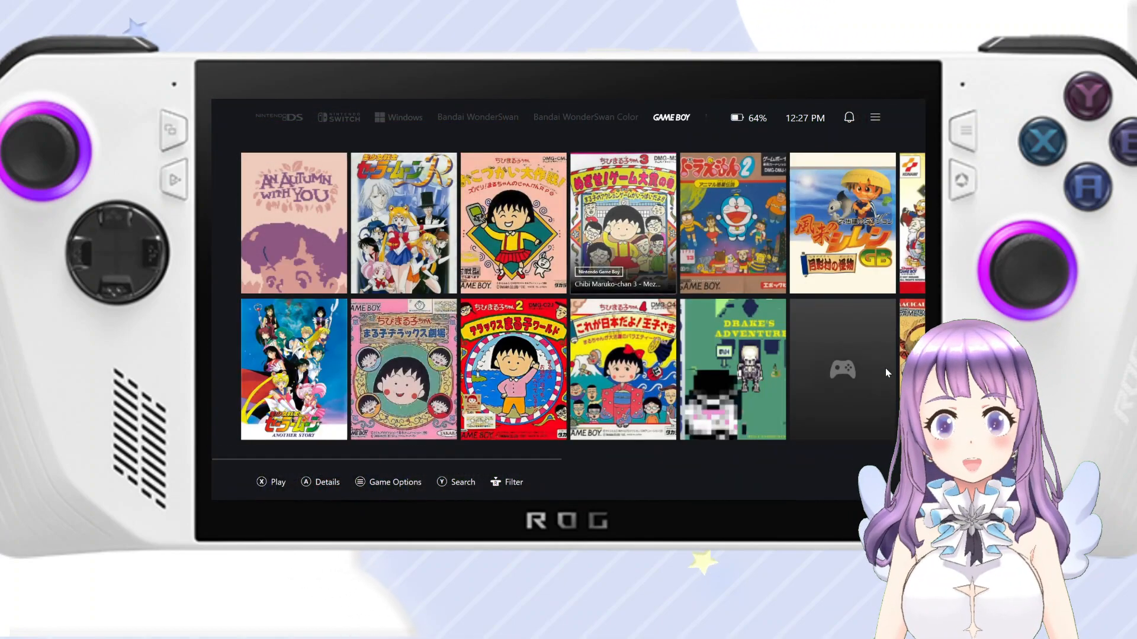
key(F3)
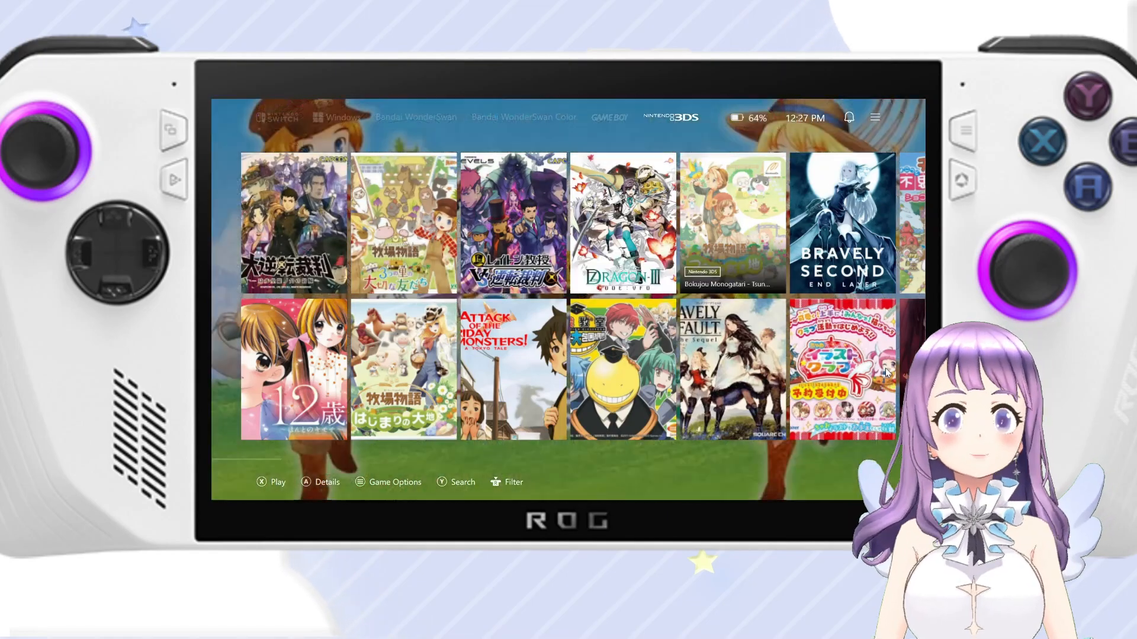
key(Right)
key(Right)
key(Right)
key(Right)
key(Right)
key(Right)
key(Right)
key(Right)
key(Right)
key(Right)
key(Right)
key(Right)
key(Right)
key(Right)
key(Right)
key(Right)
key(Right)
key(Right)
key(Right)
key(Right)
key(Right)
key(Right)
key(Right)
key(Right)
key(Right)
key(Right)
key(Right)
key(Right)
key(Right)
key(Right)
key(Right)
key(Right)
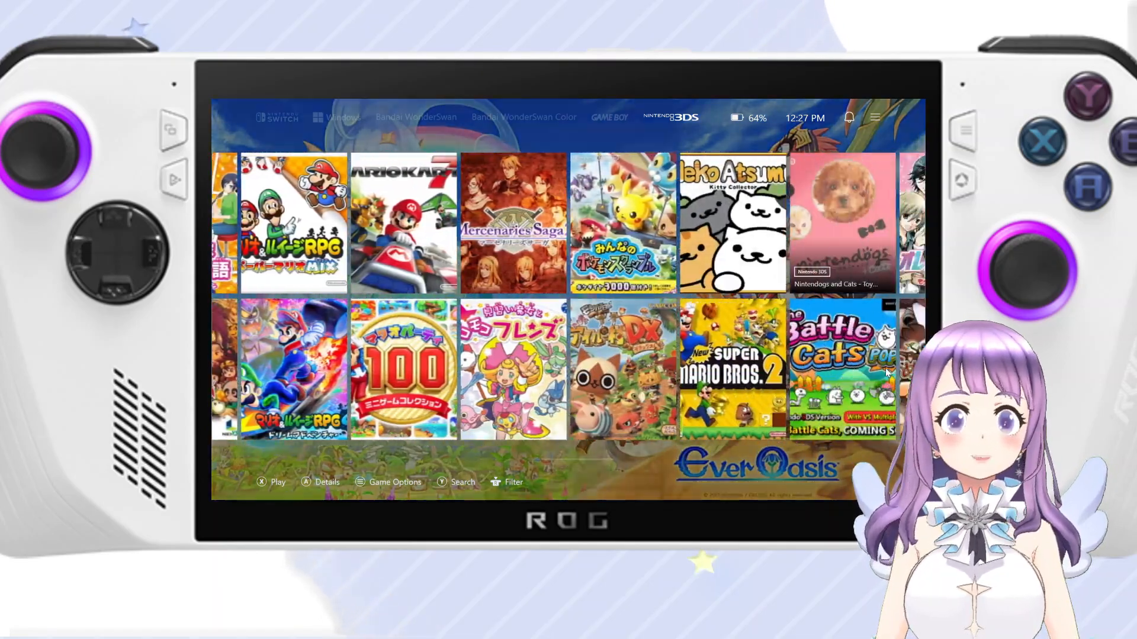
key(Right)
key(Right)
key(Right)
key(Right)
key(Right)
key(Right)
key(Right)
key(Right)
key(Right)
key(Right)
key(Right)
key(Right)
key(Right)
key(Right)
key(Right)
key(Right)
key(Right)
key(Right)
key(Right)
key(Right)
key(Right)
key(Right)
key(Right)
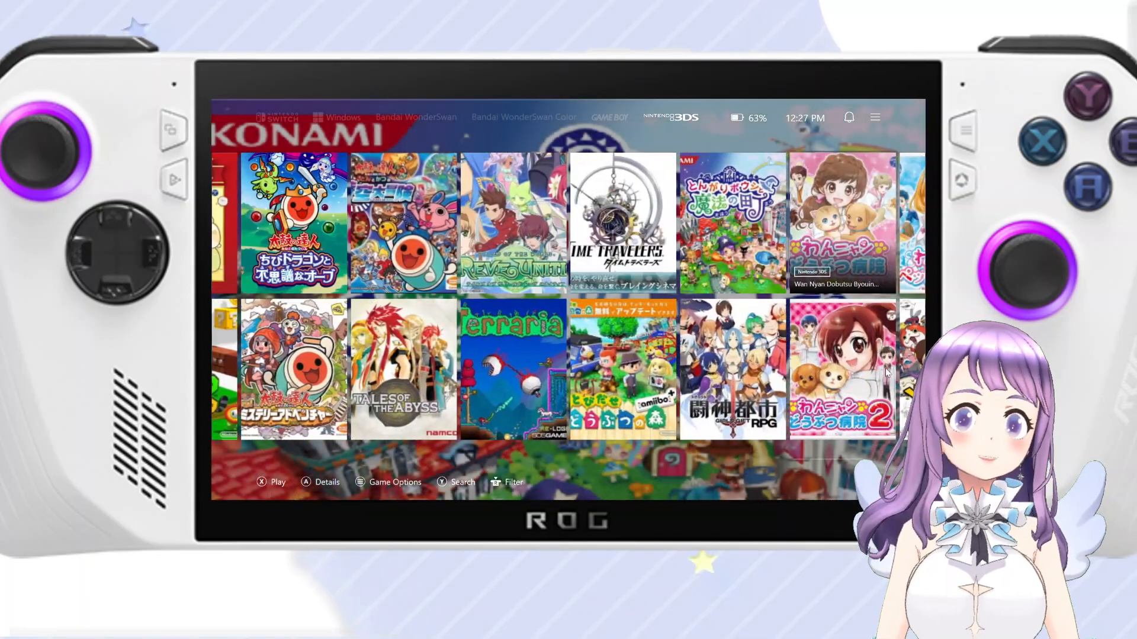
key(Right)
key(Right)
- Switch the library to the Nintendo 64 collection and browse its games as far as Zelda no Densetsu
key(F3)
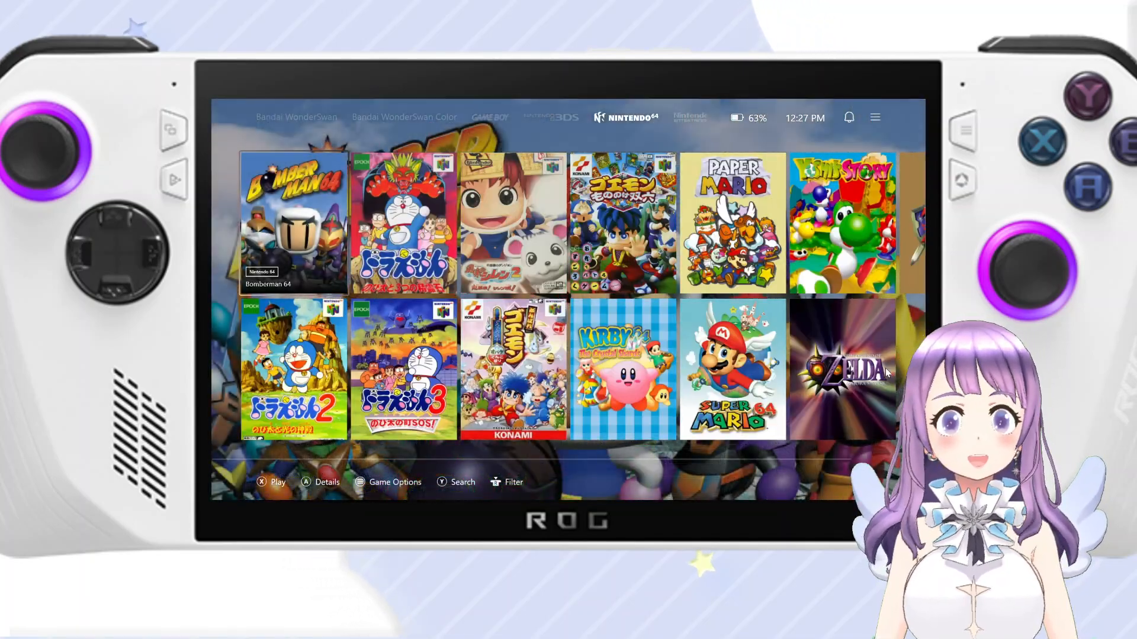
key(Right)
key(Right)
key(Right)
key(Right)
key(Right)
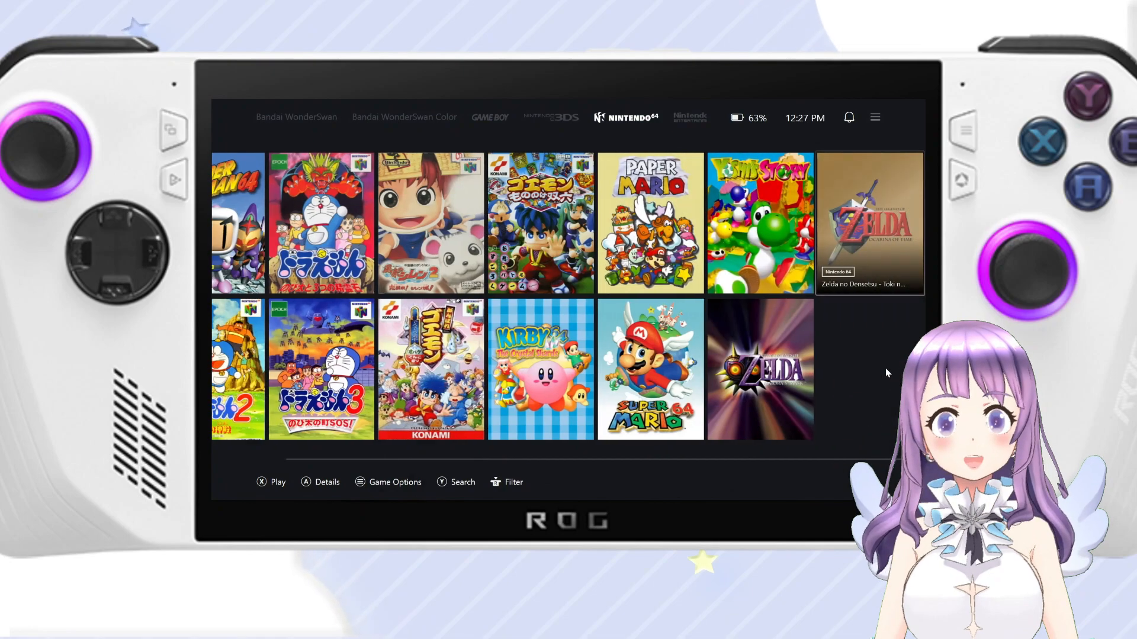
- Switch to the Nintendo Entertainment System collection and browse its games as far as Milandra
key(F3)
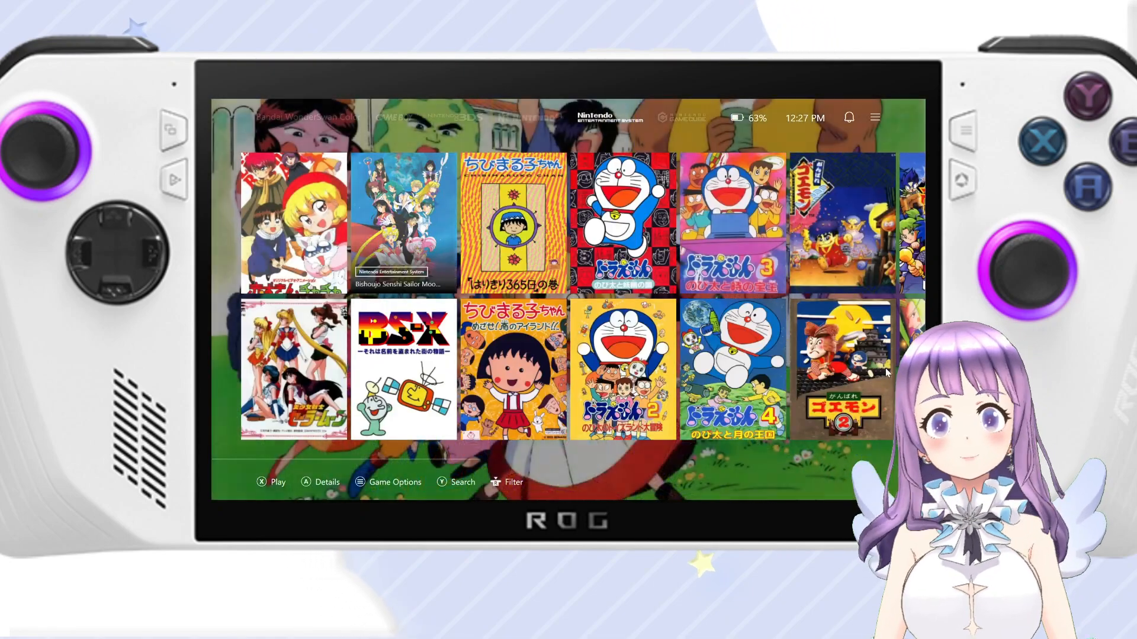
key(Right)
key(Right)
key(Right)
key(Right)
key(Right)
key(Right)
key(Right)
key(Right)
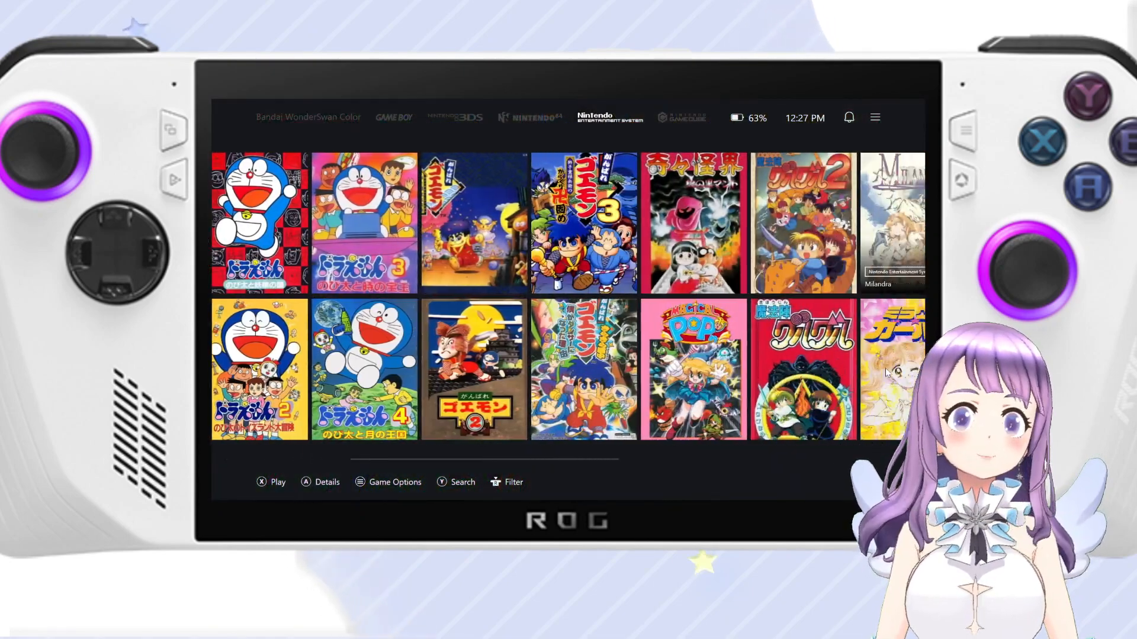
- View the Nintendo GameCube collection and the Wii collection that follows it
key(F3)
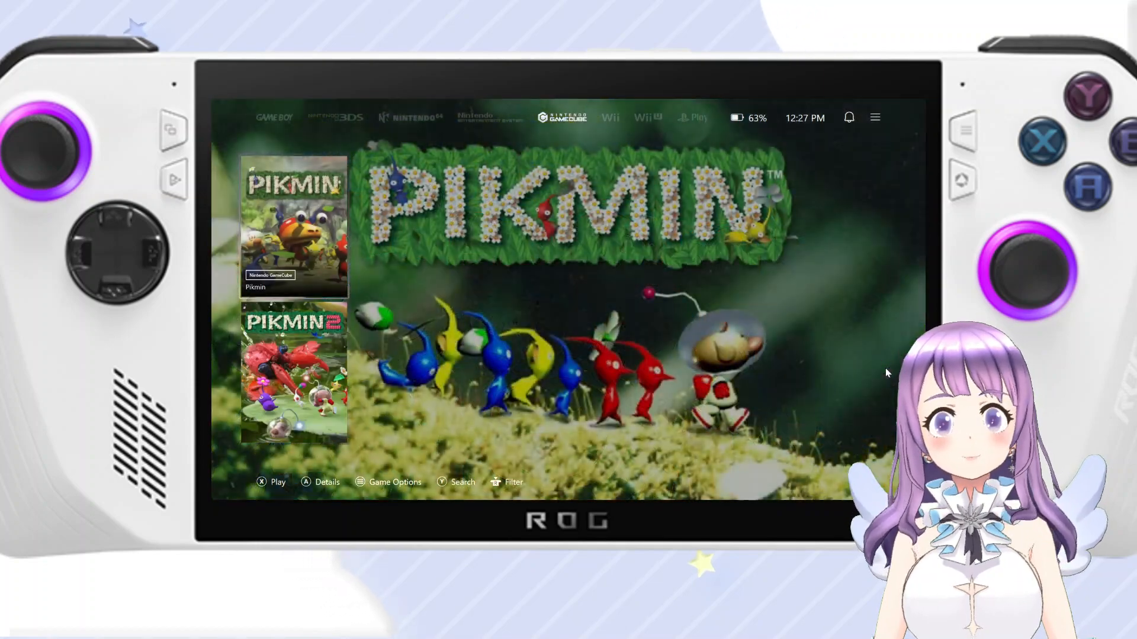
key(F3)
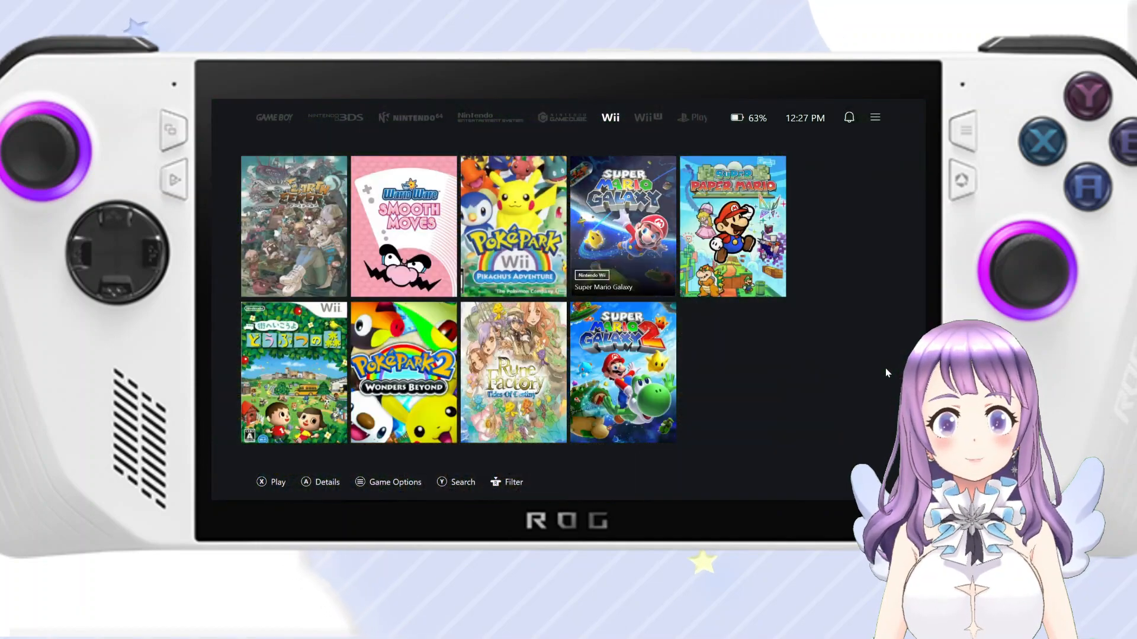
key(F3)
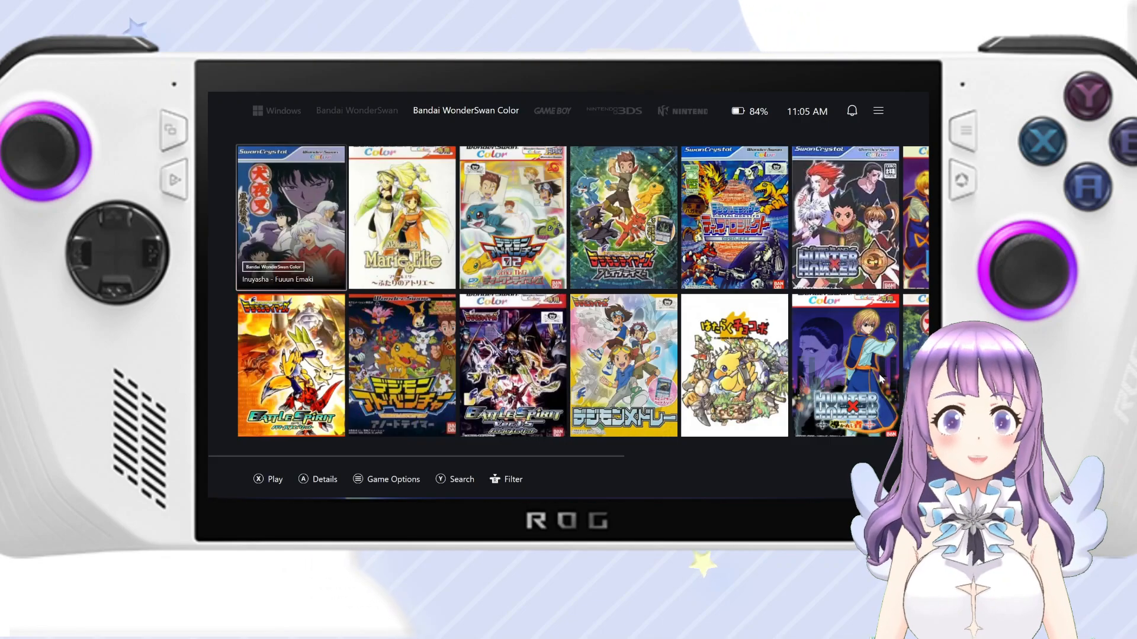
- Open the details of Digital Monster - D-Project in the Bandai WonderSwan Color collection and launch the game
key(Right)
key(Right)
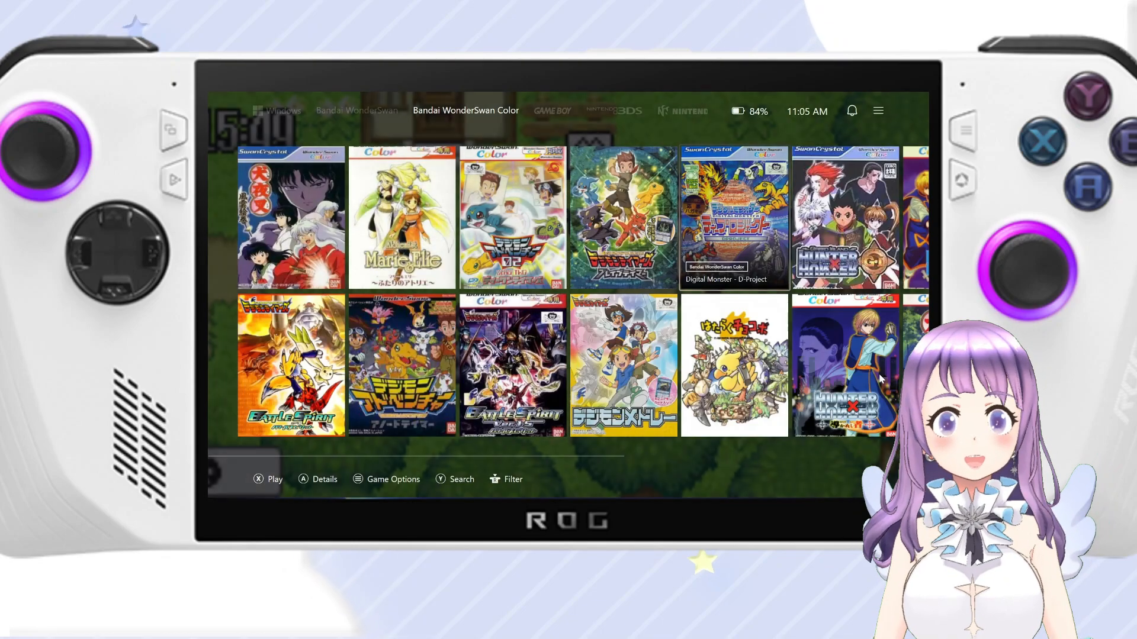
key(Return)
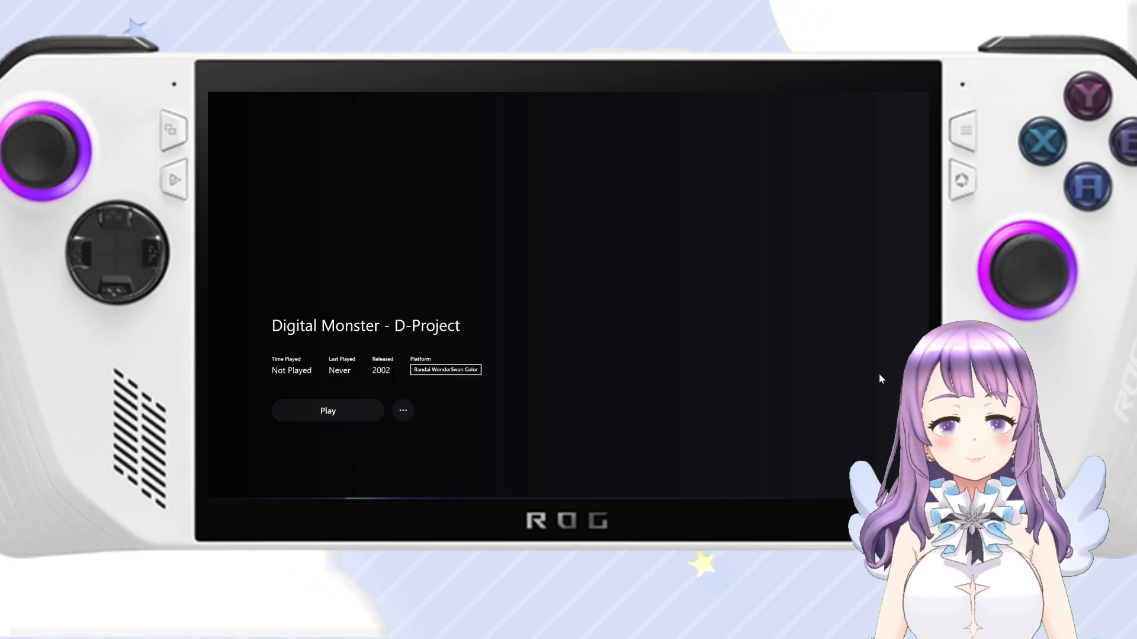
key(Return)
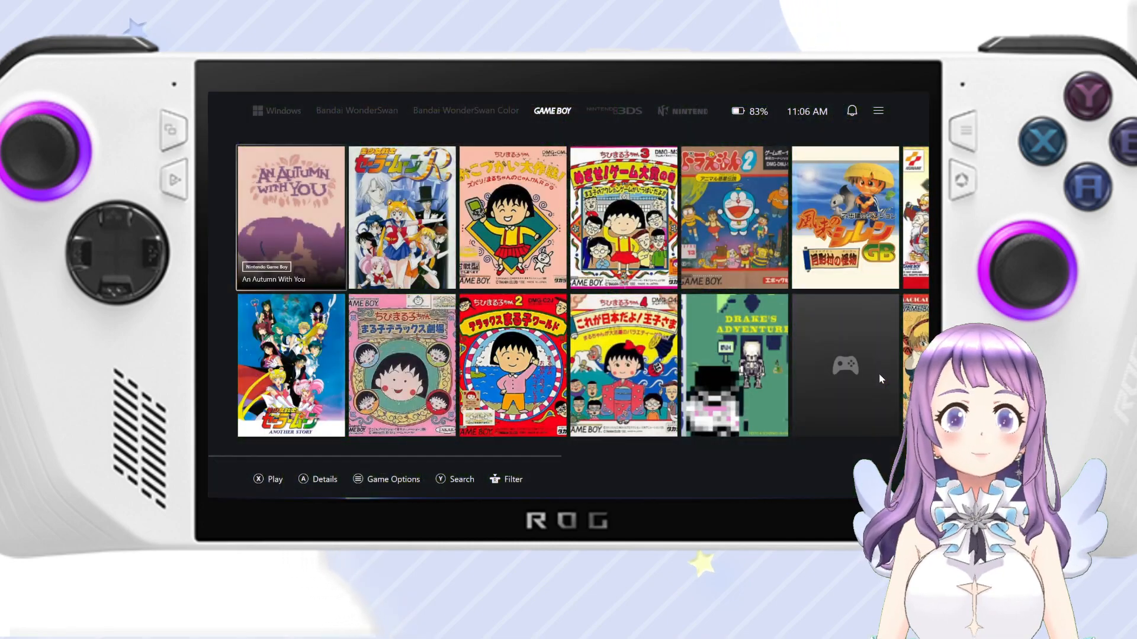
- Switch from the Game Boy to the Nintendo 3DS collection and open the details of its first game, Daigyakuten Saiban
key(Page_Down)
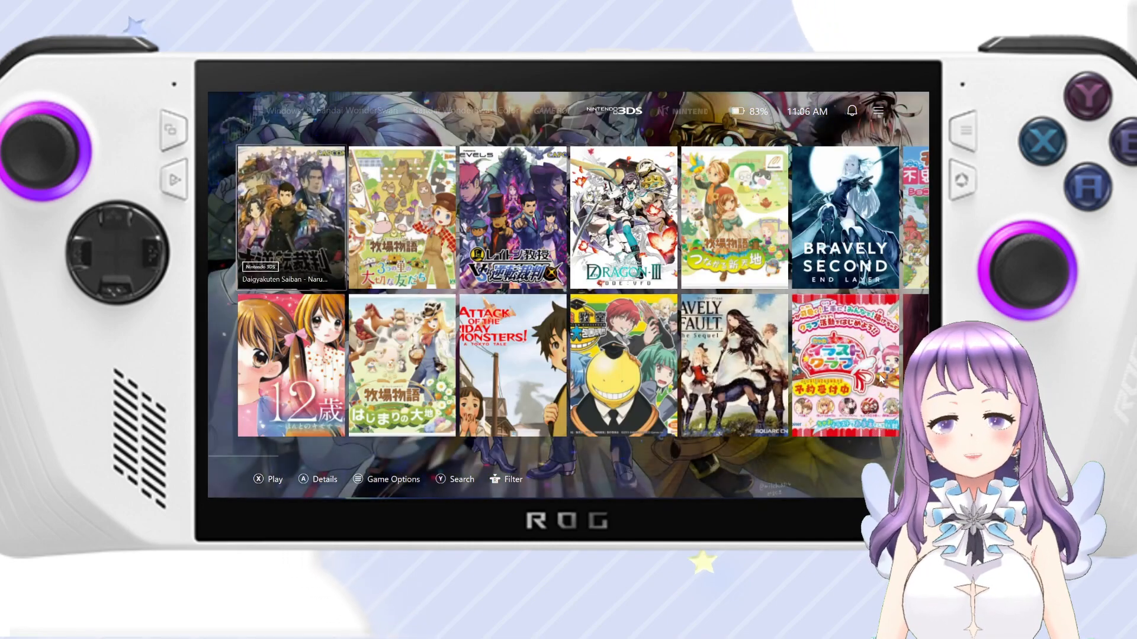
key(Return)
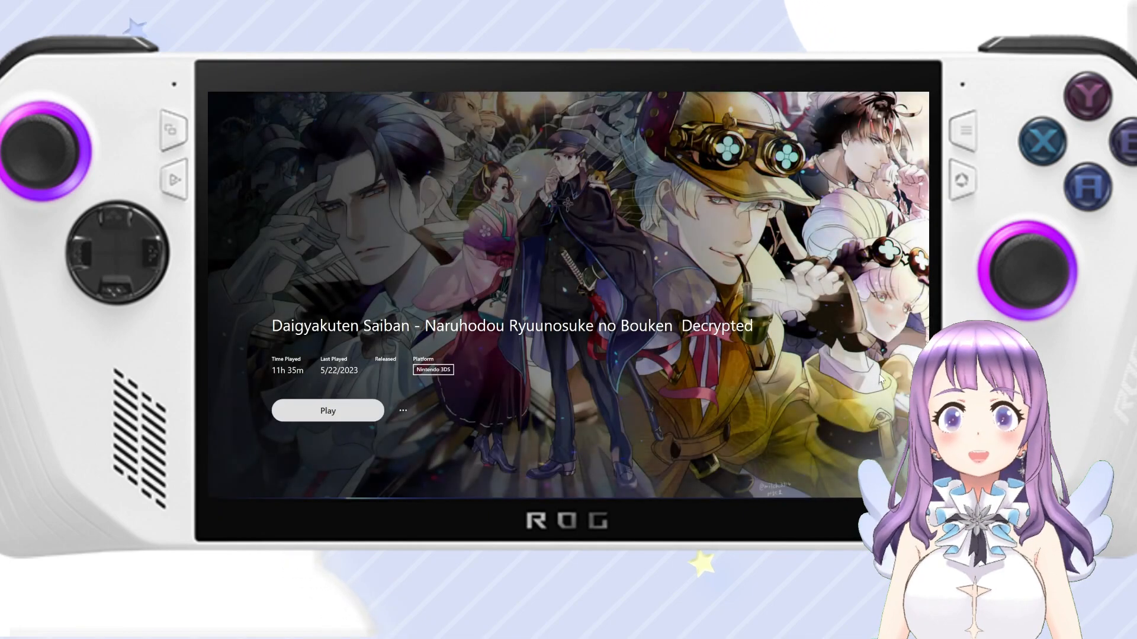
- Switch to the web browser and download the Playnite installer from the playnite.link home page
key(alt+Tab)
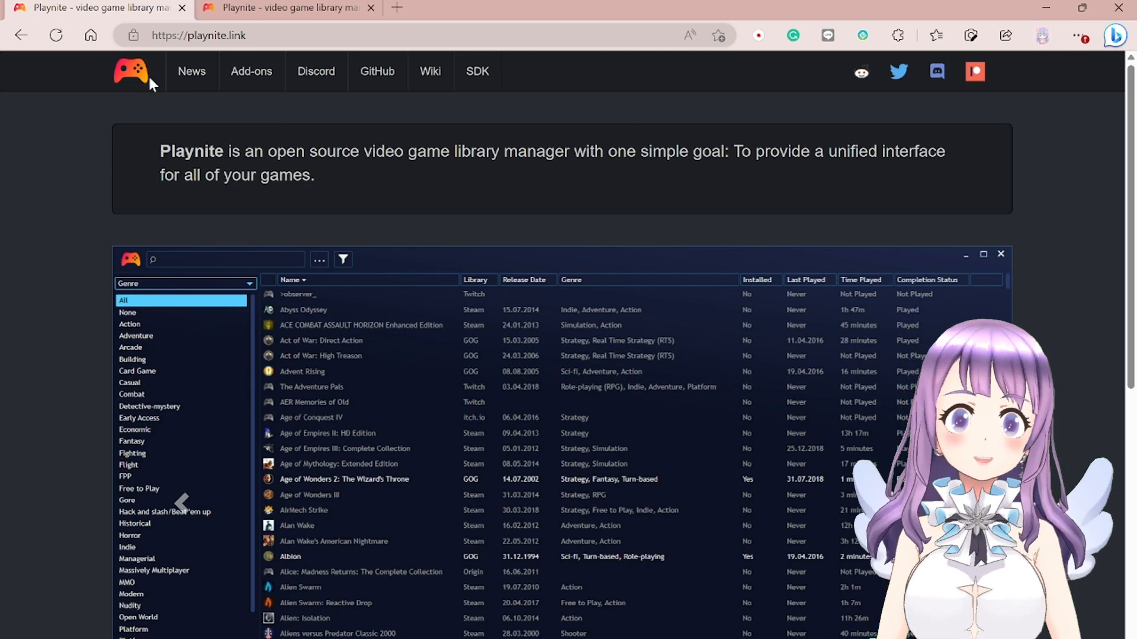
click(135, 81)
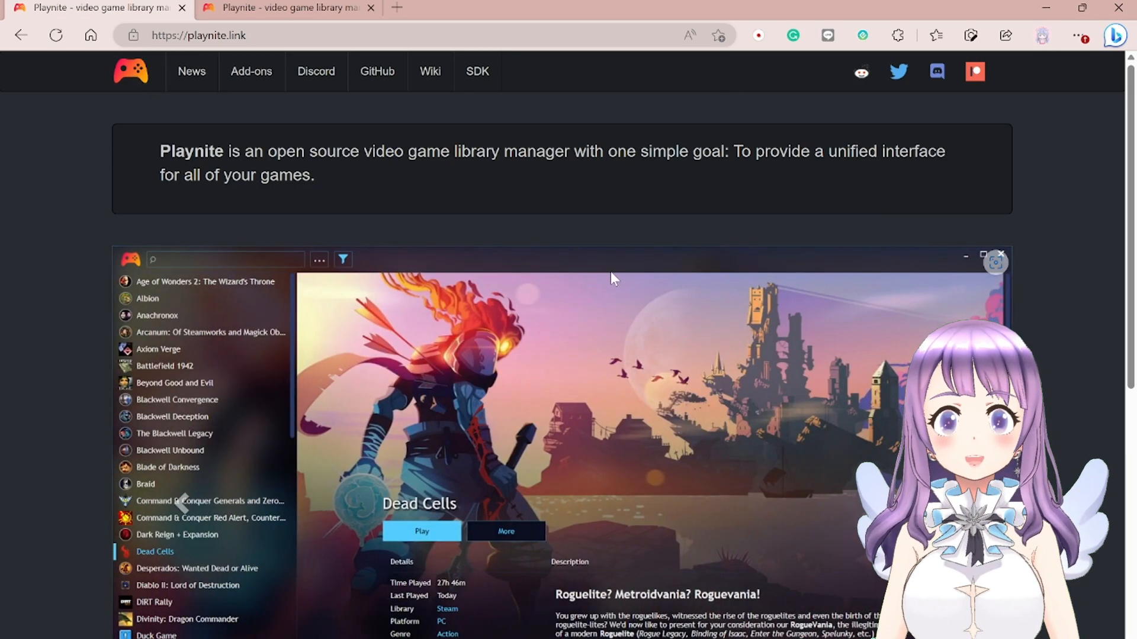
scroll(613, 280, down, 5)
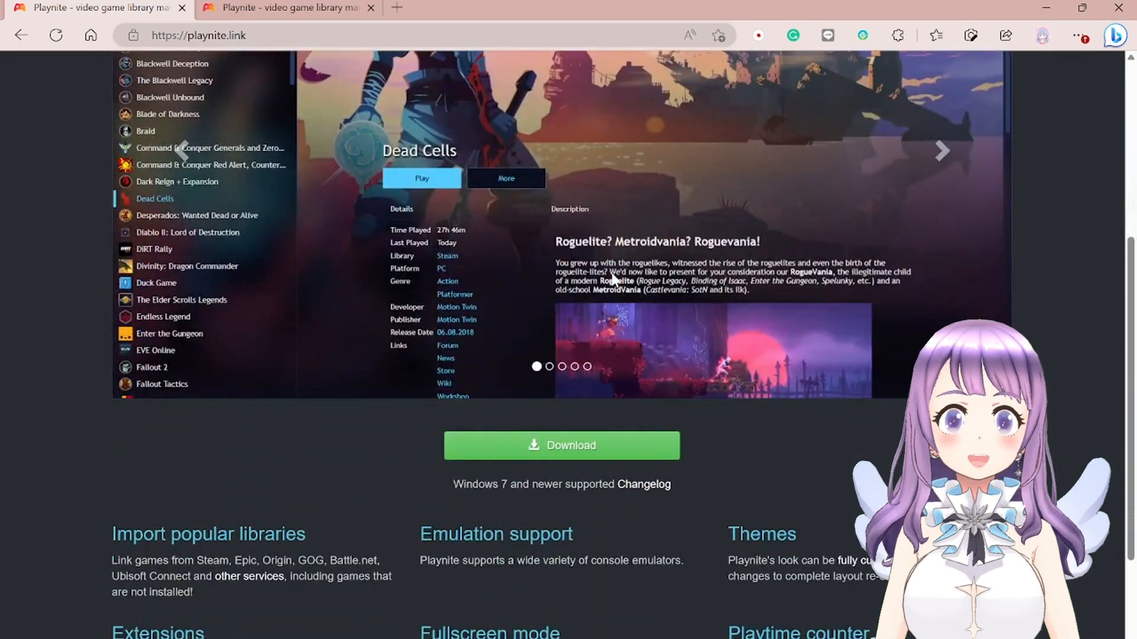
click(561, 456)
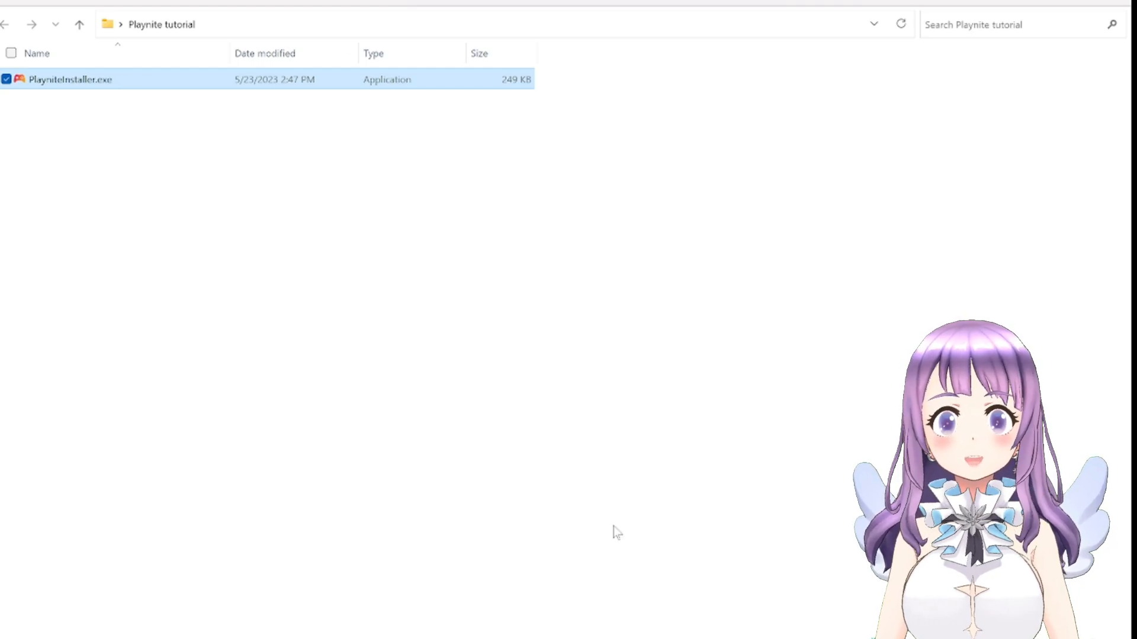
- Run PlayniteInstaller.exe and install Playnite as a portable copy inside the Playnite tutorial folder
key(Return)
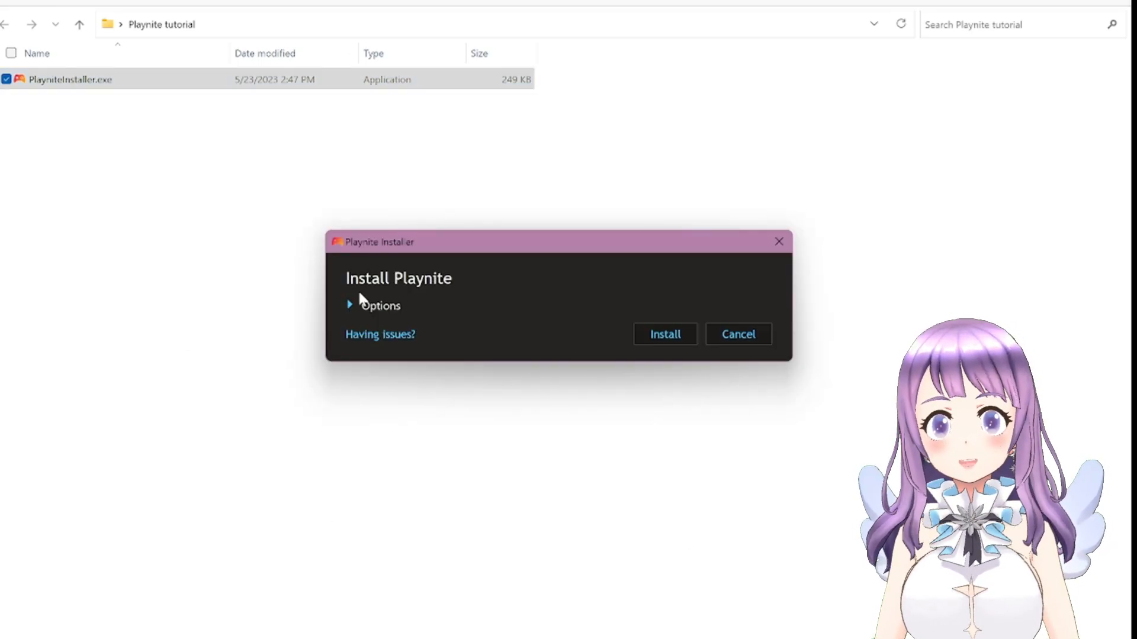
click(347, 305)
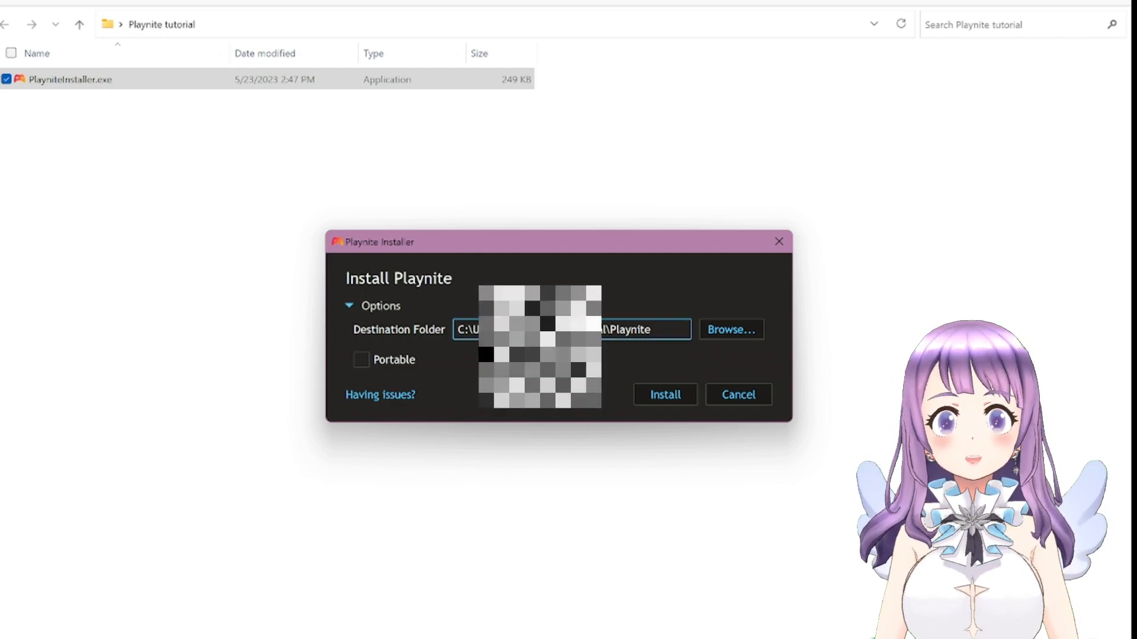
click(728, 331)
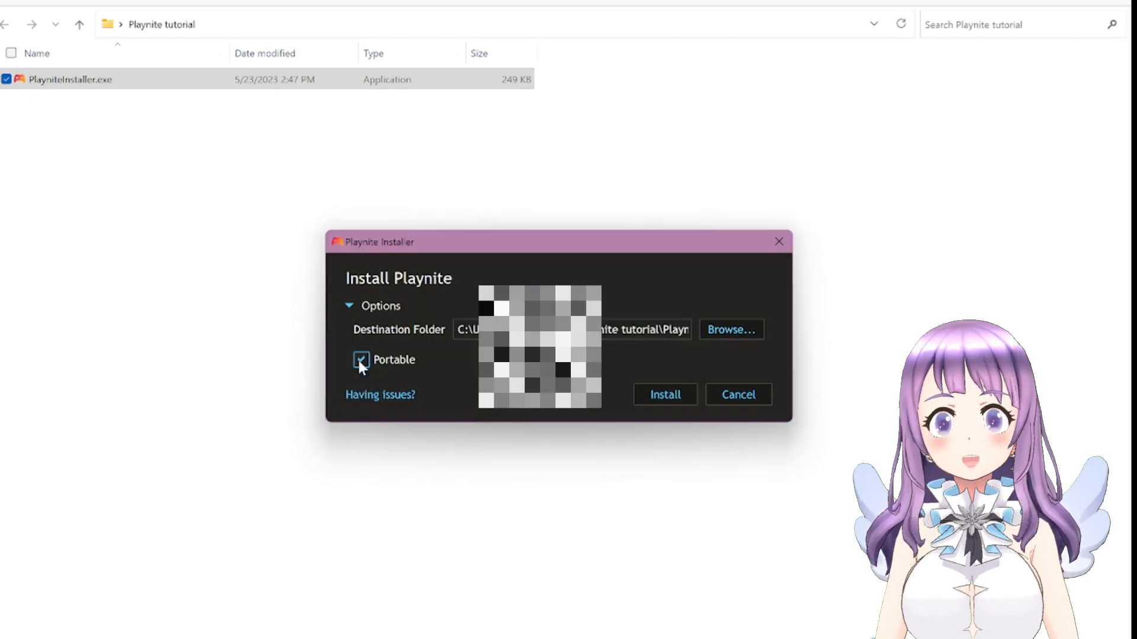
click(661, 397)
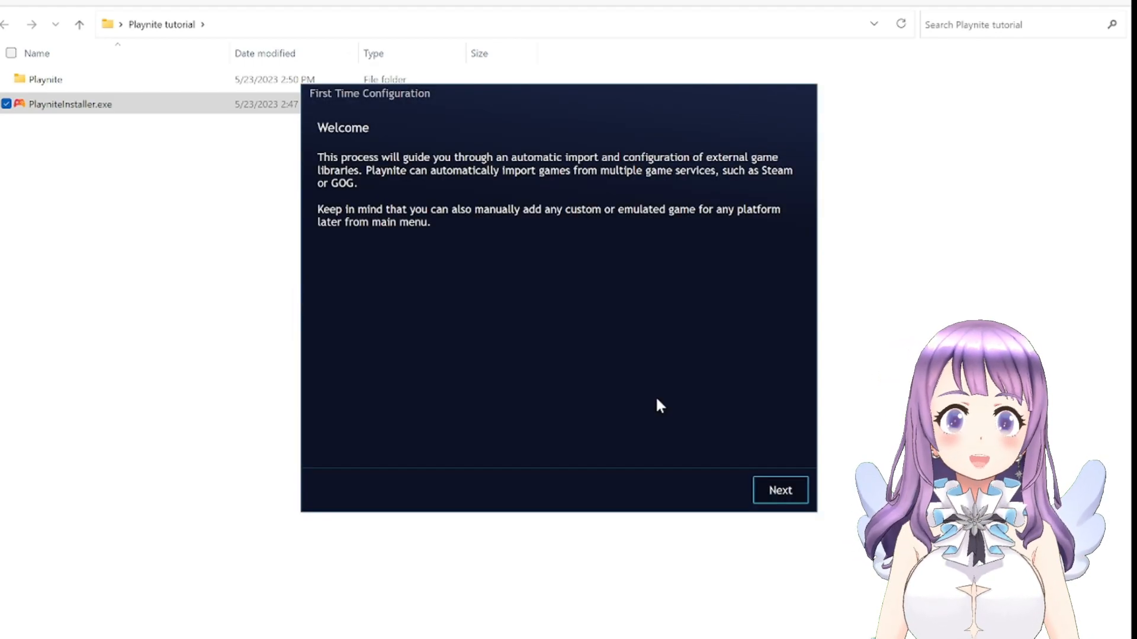
- Add the Epic Games Store and Steam integrations, and set Epic to import installed games with a connected, authenticated account
click(787, 482)
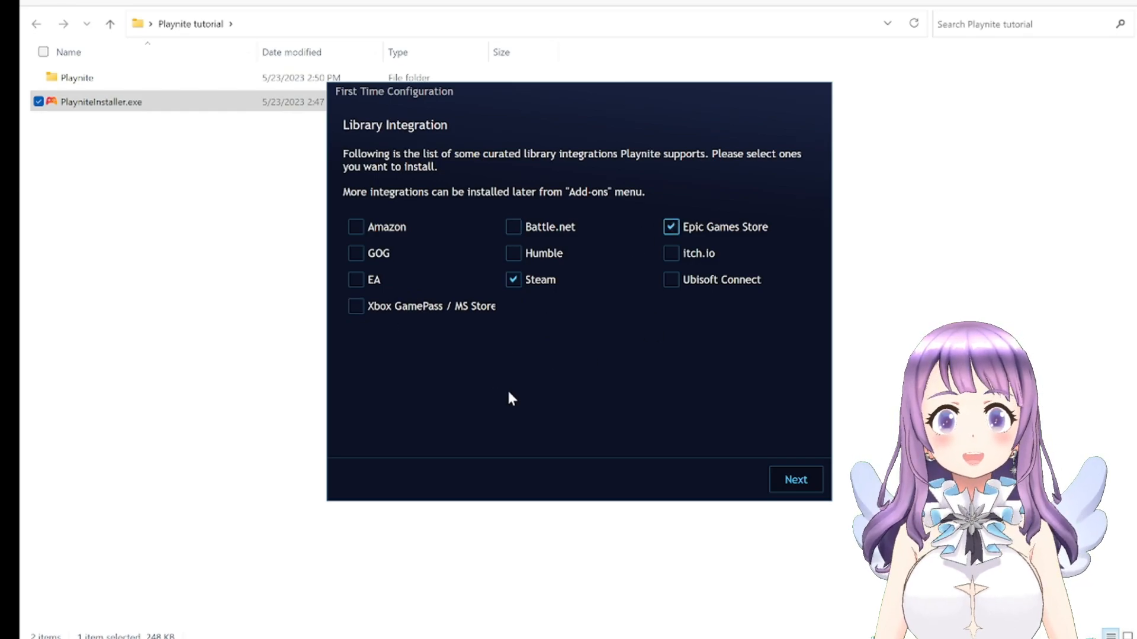
click(793, 483)
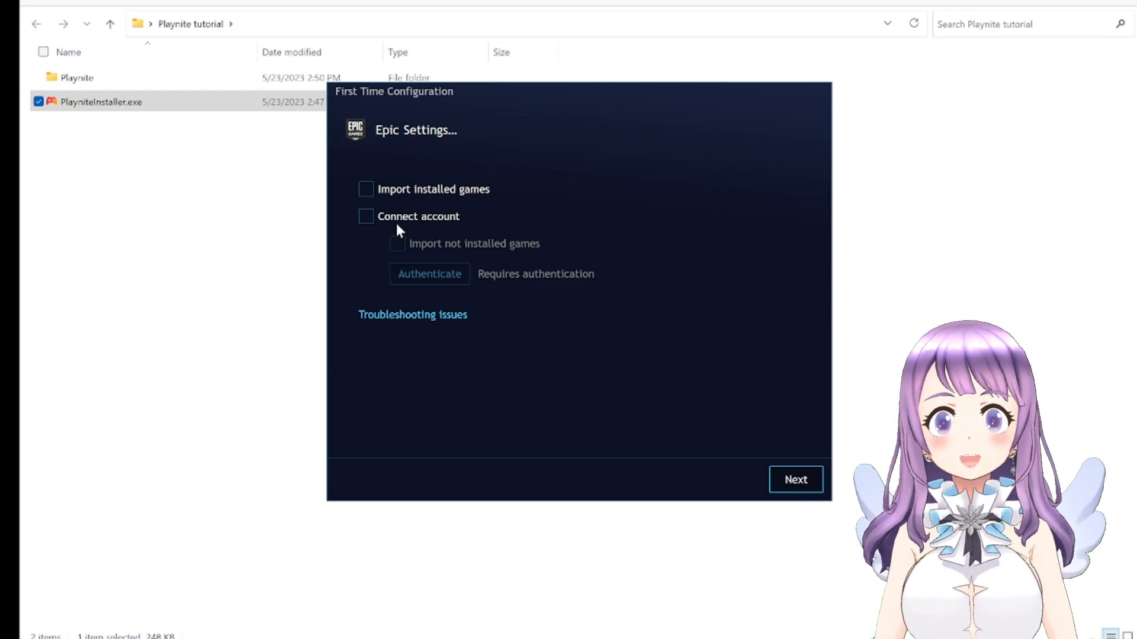
click(367, 218)
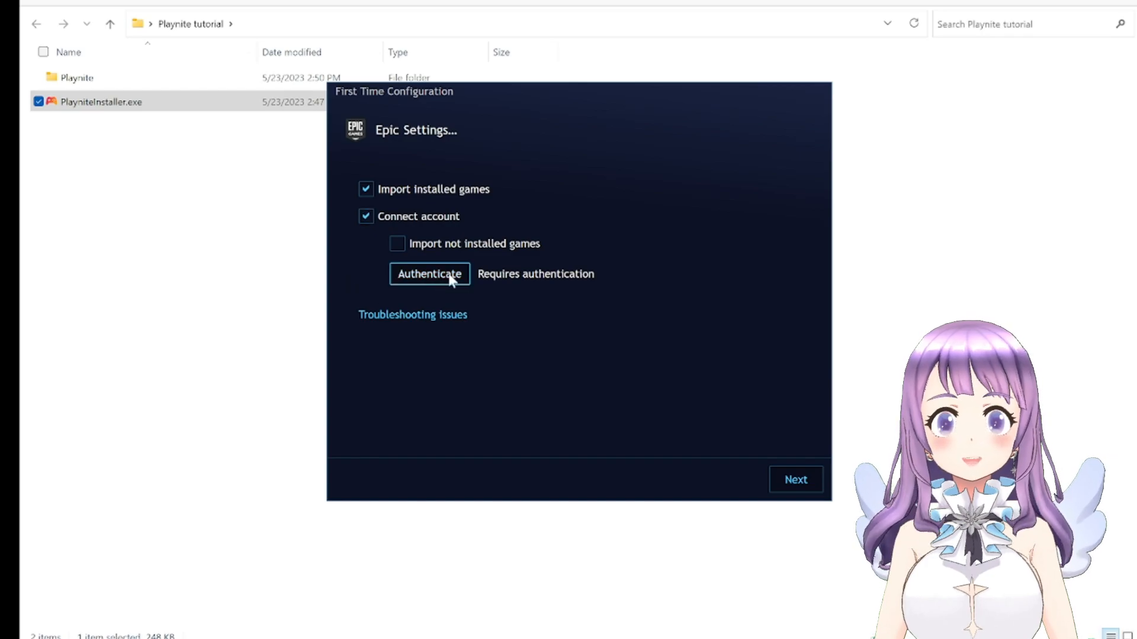
click(429, 274)
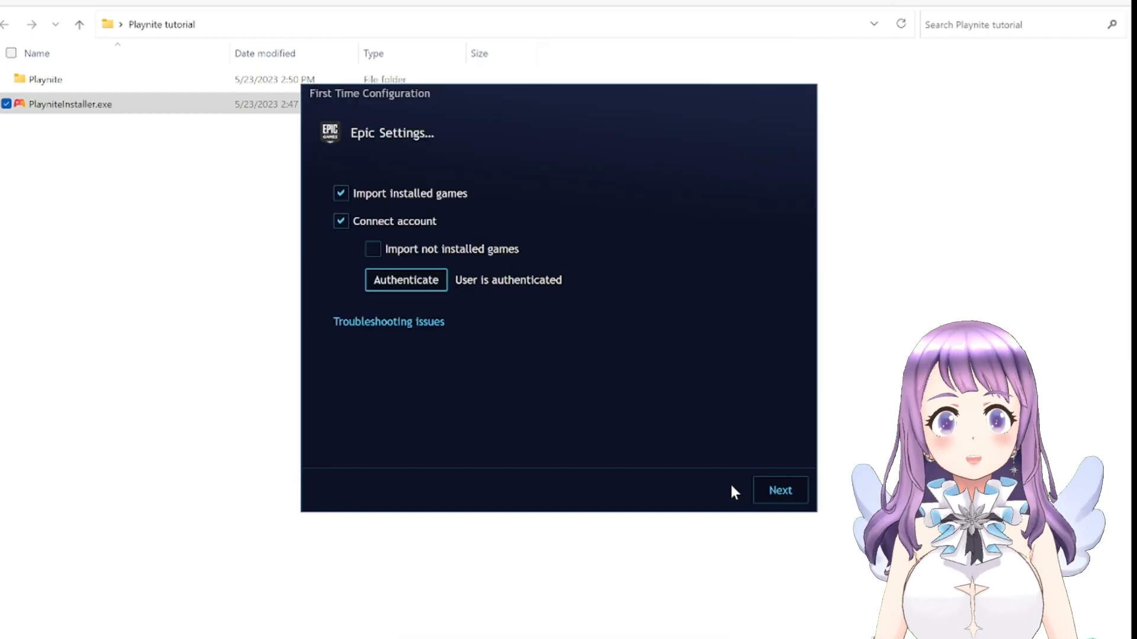
click(763, 486)
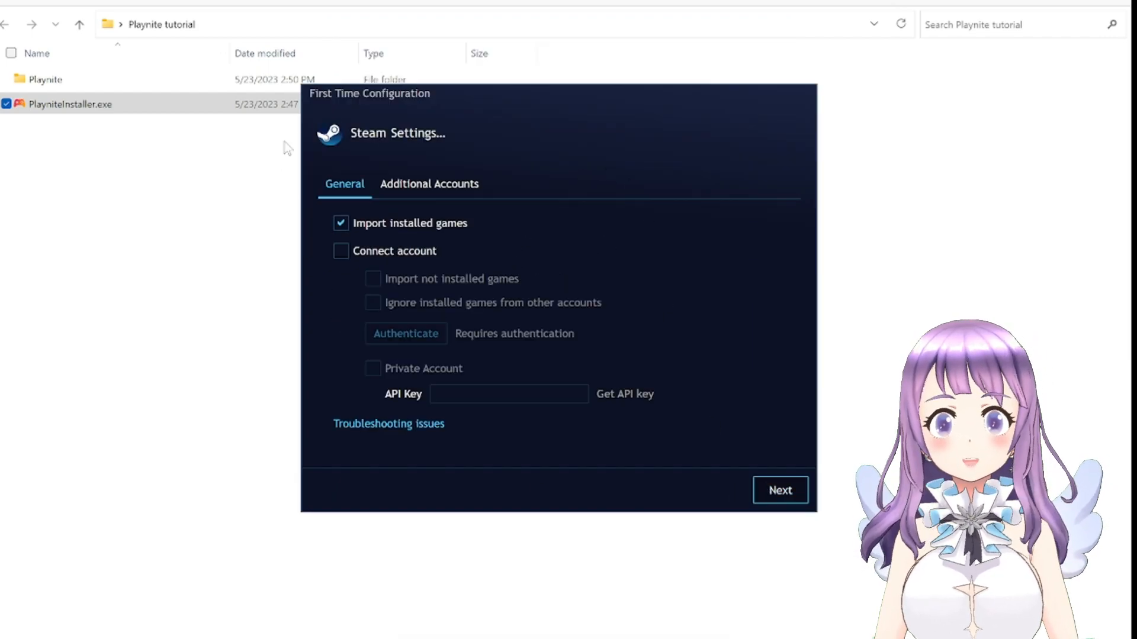
- Connect and authenticate the Steam account with installed games imported, and finish the first-time configuration
click(349, 256)
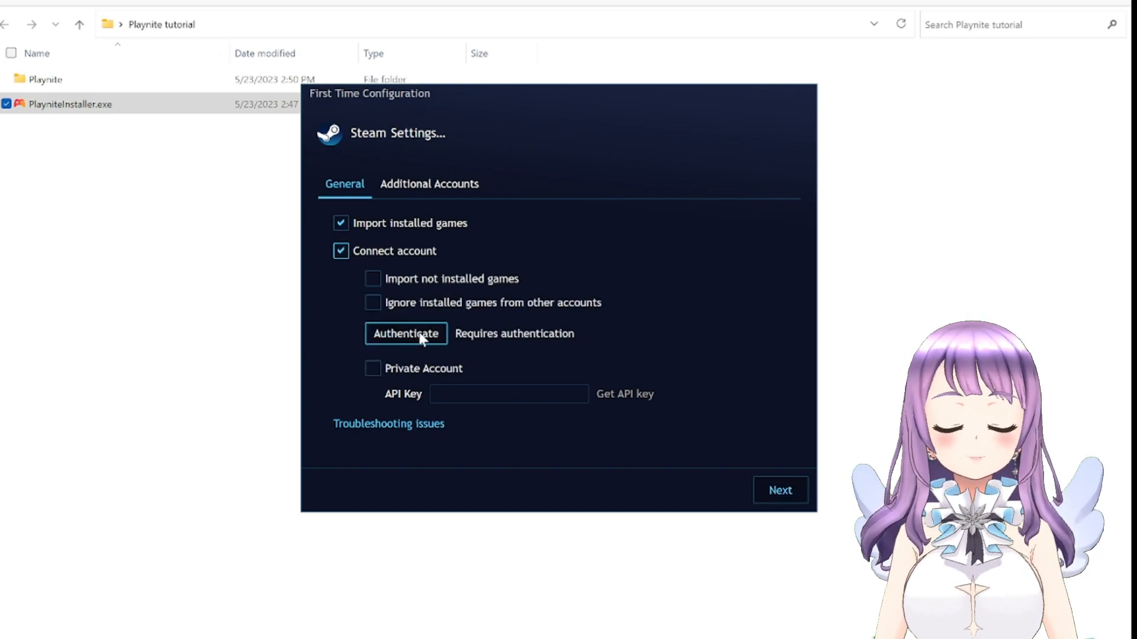
click(781, 499)
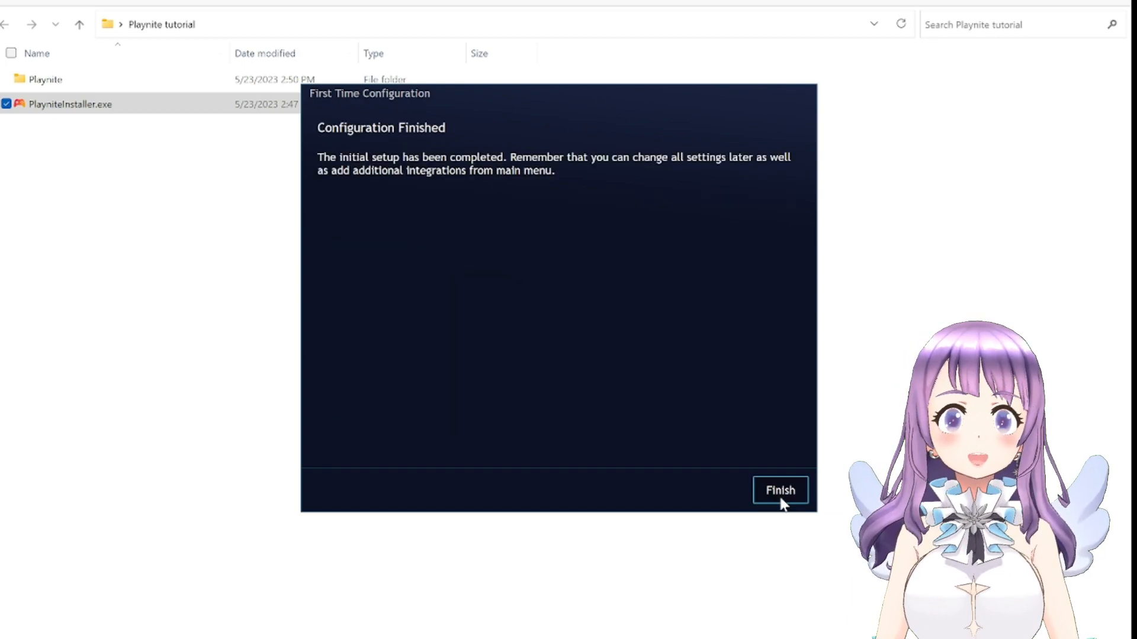
click(781, 497)
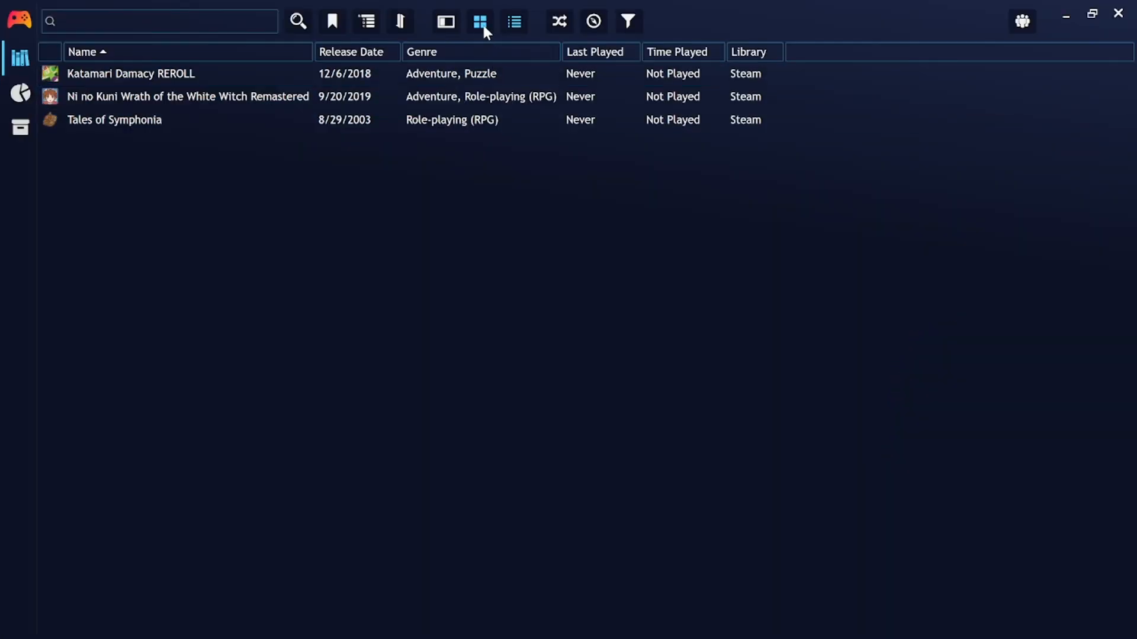
- Try the details view for the game library and set the library to the grid view
click(481, 22)
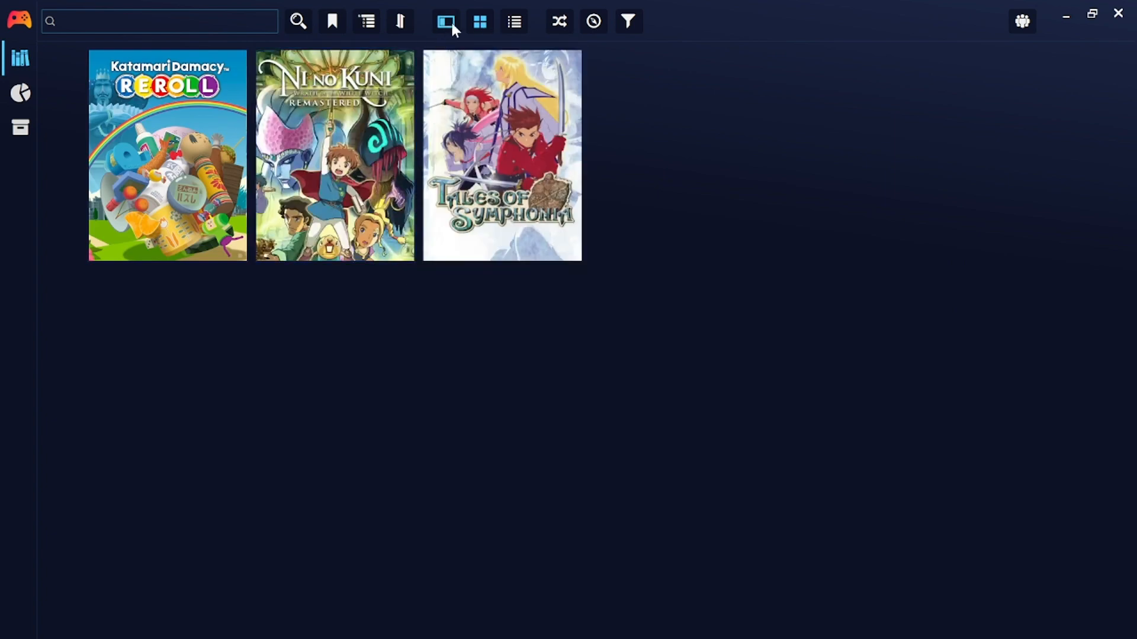
click(452, 26)
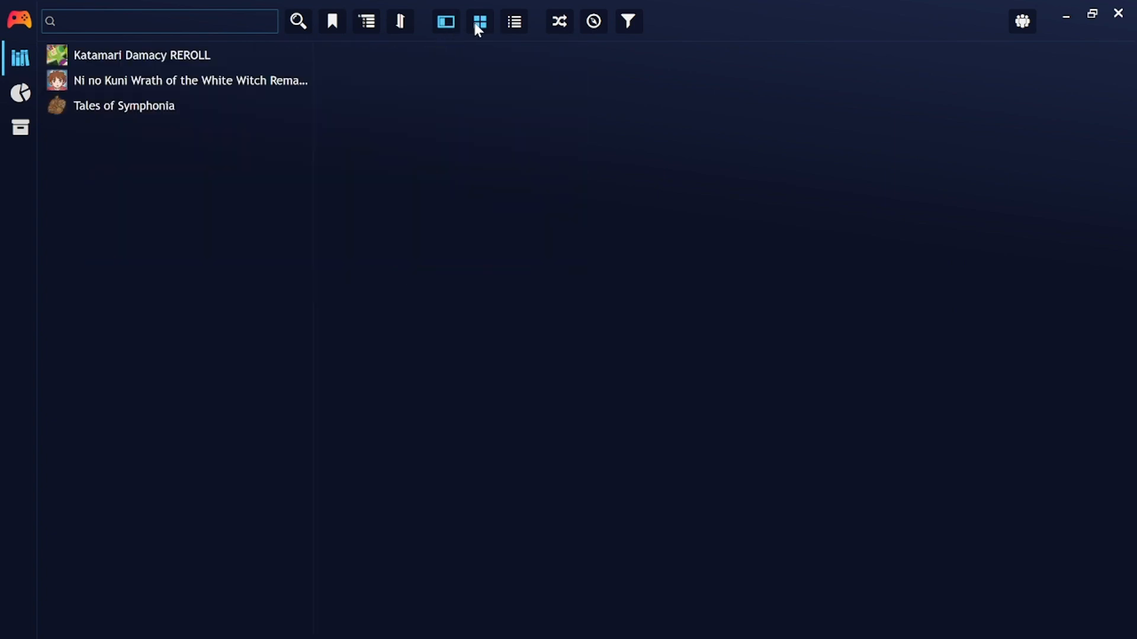
click(477, 26)
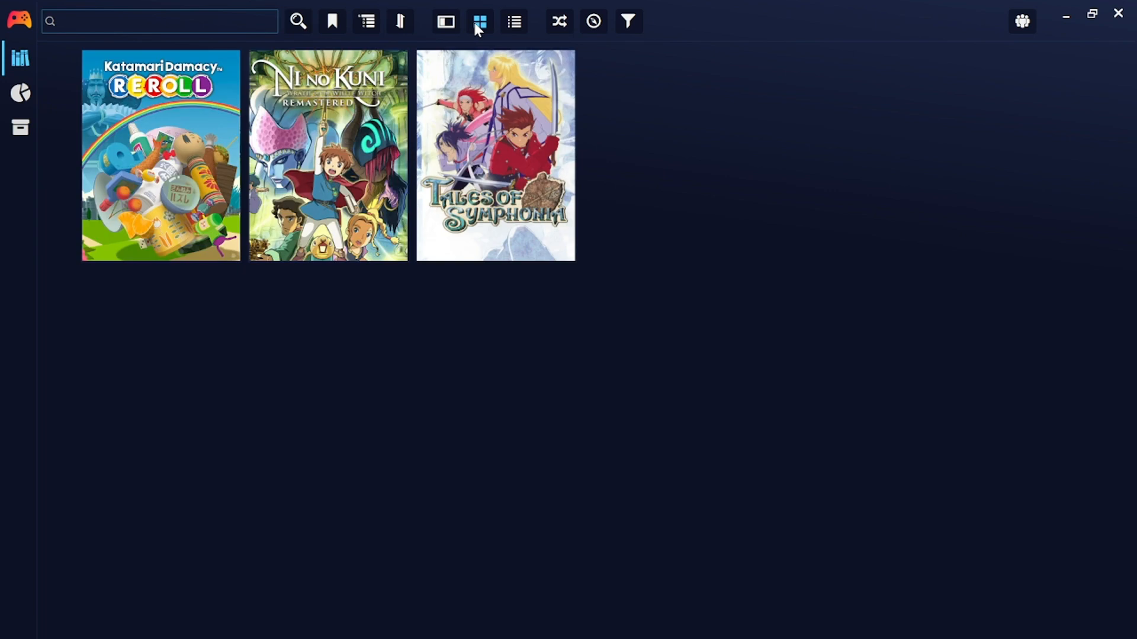
- Set Playnite to launch when the computer starts, with launching minimized off, and save the general settings
click(20, 23)
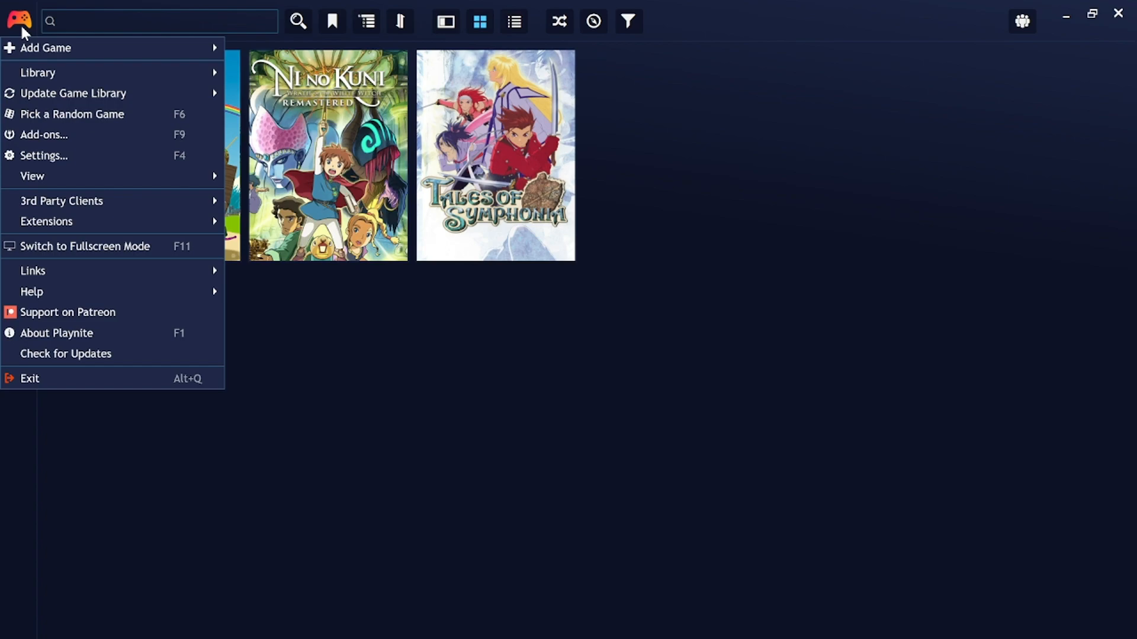
click(96, 153)
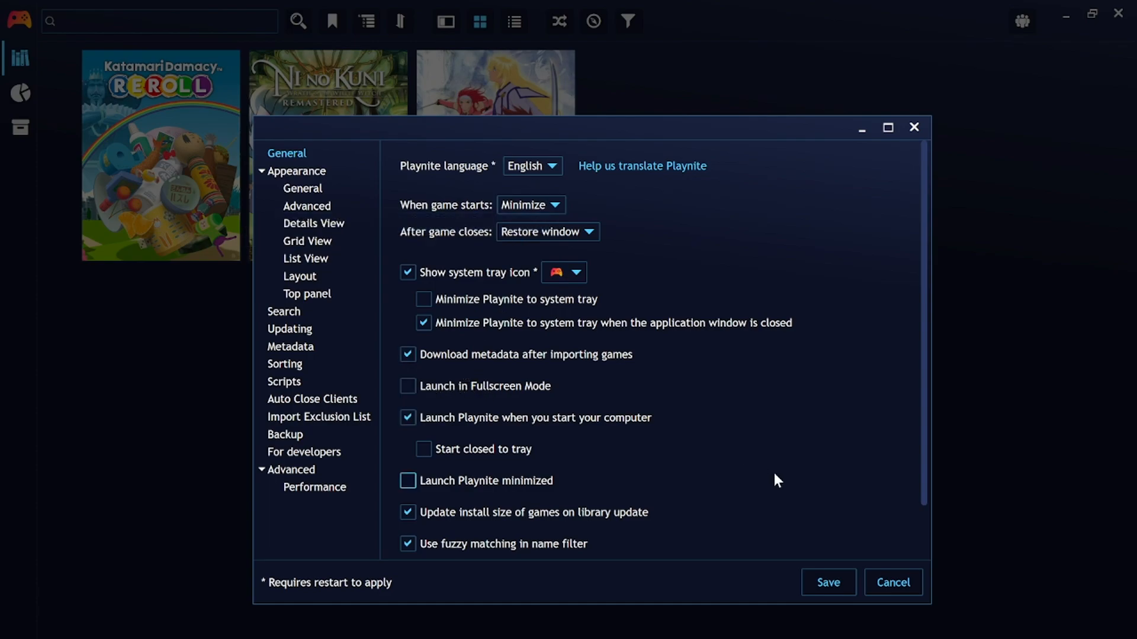
click(825, 581)
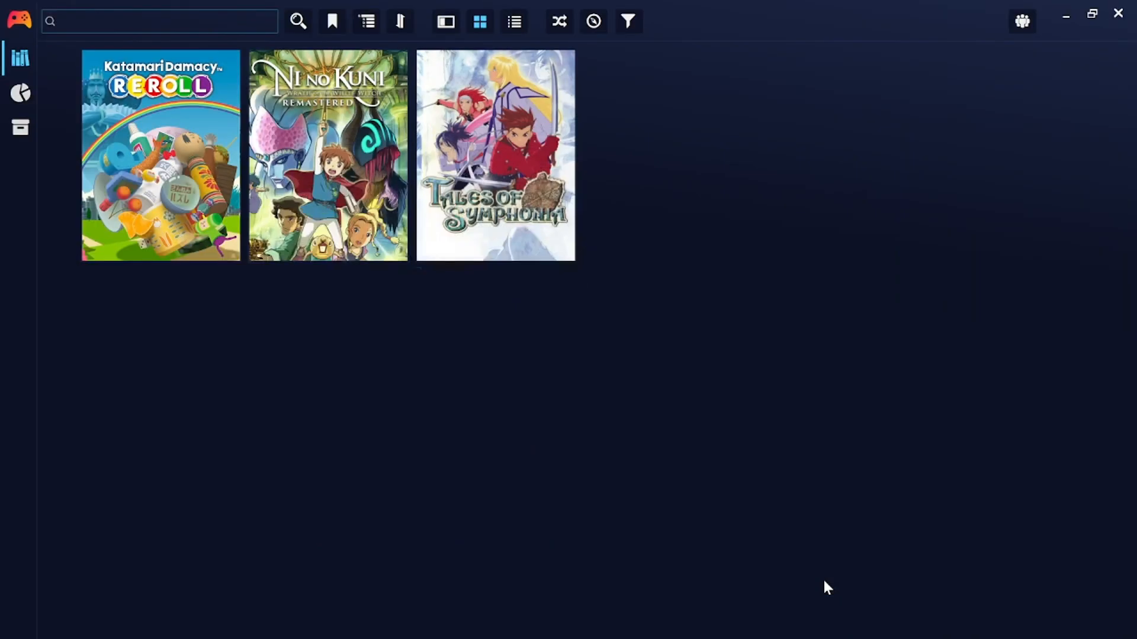
- Open Playnite's add-ons manager, and browse the fullscreen themes on the Playnite website's add-ons page
click(20, 29)
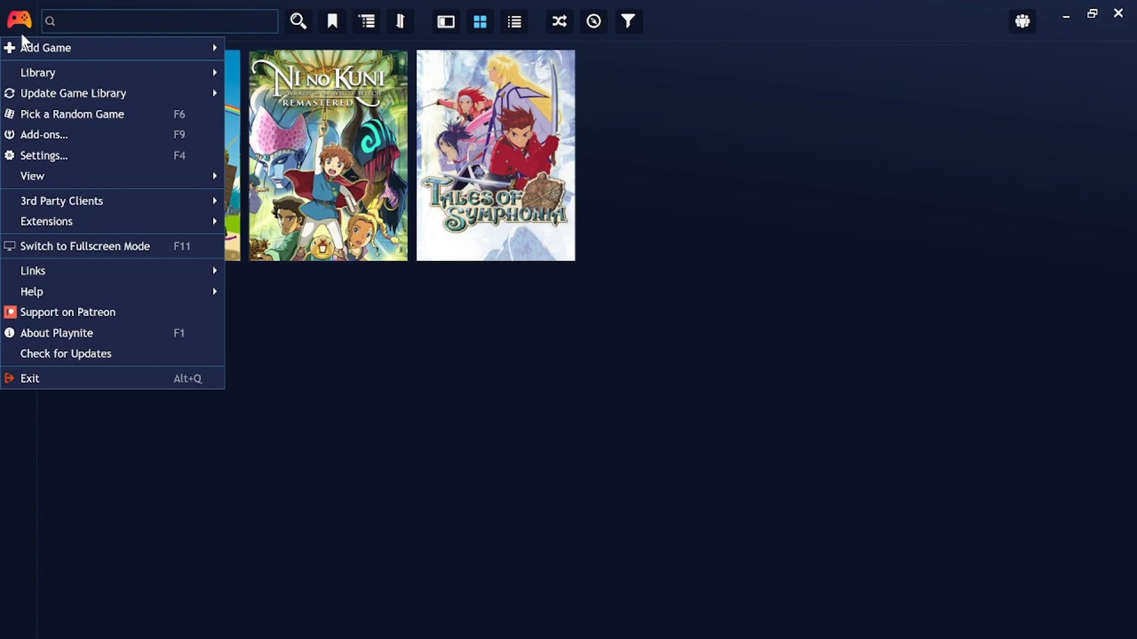
click(80, 133)
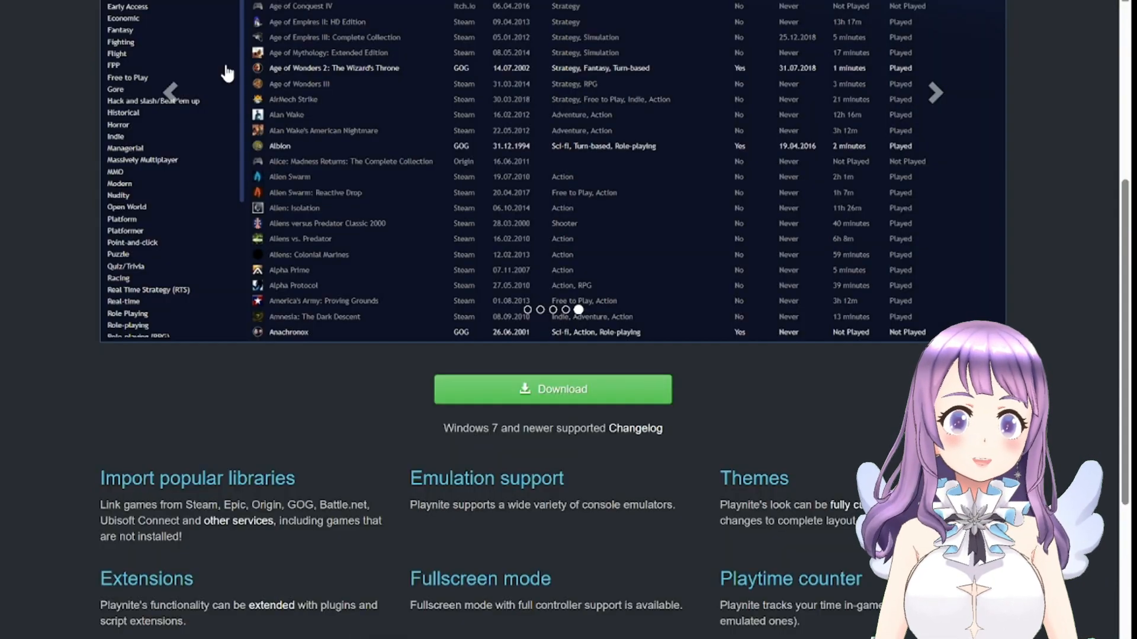
scroll(229, 74, up, 10)
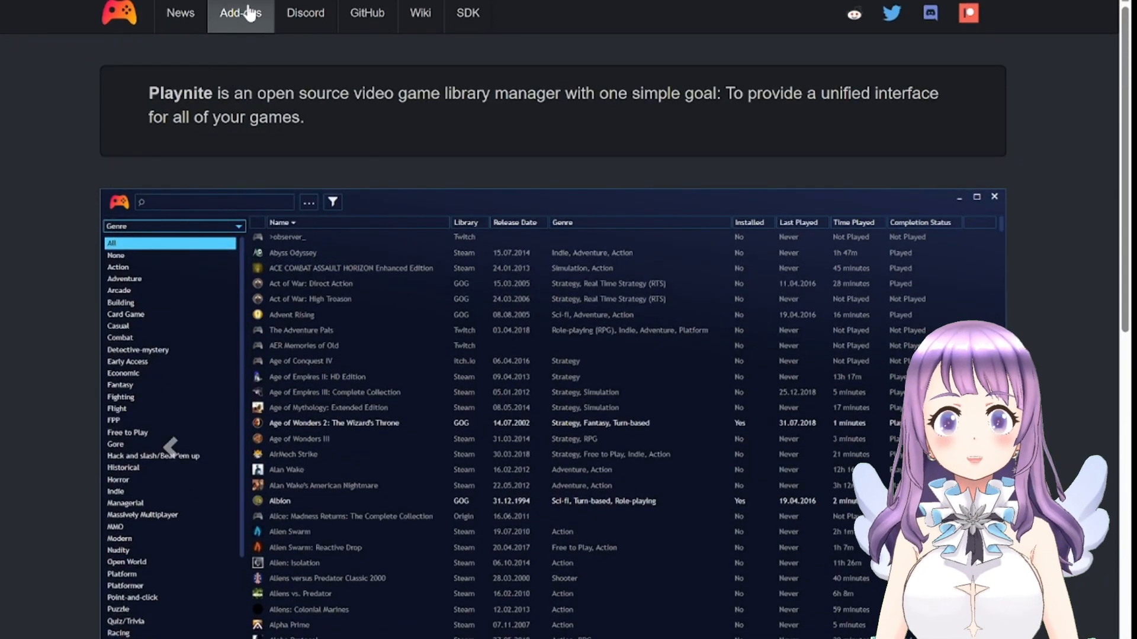
click(245, 25)
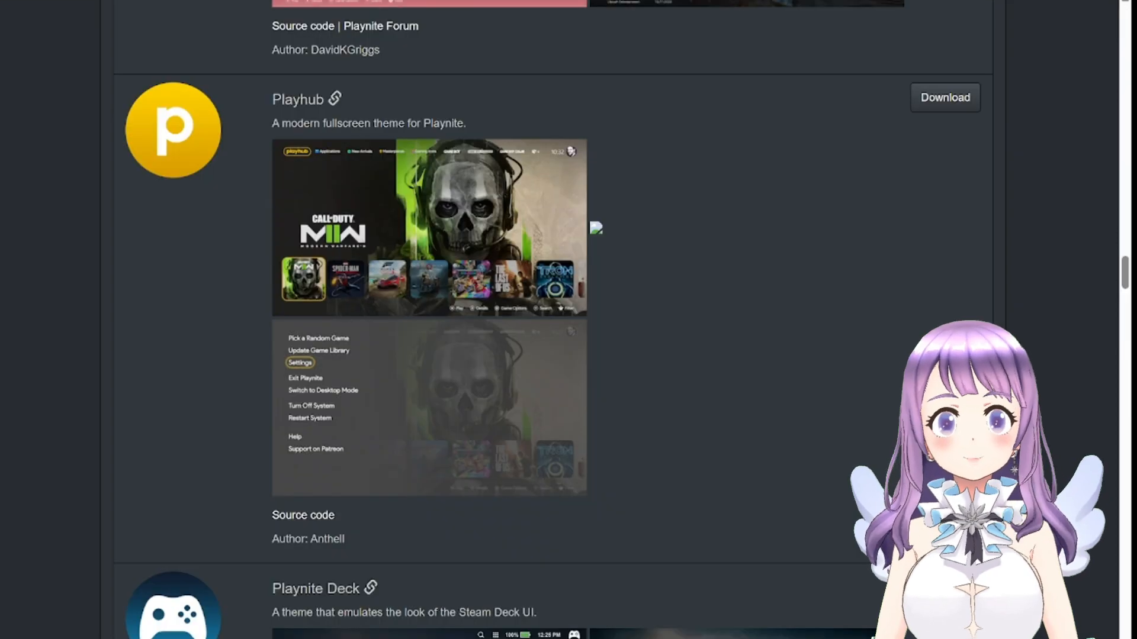
scroll(605, 221, up, 20)
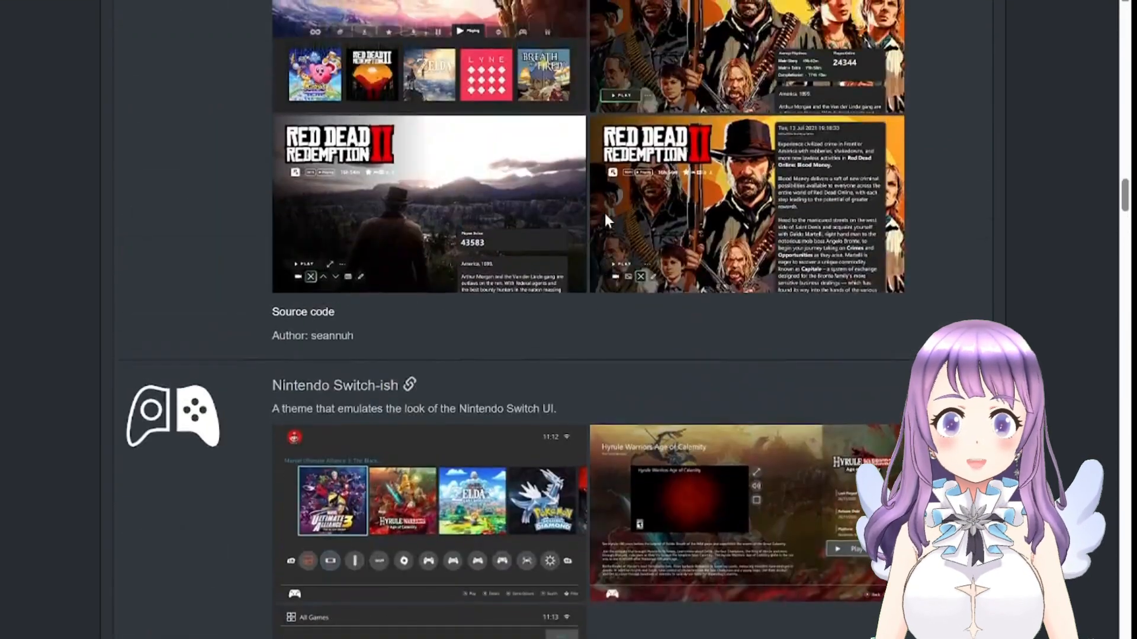
scroll(605, 222, up, 20)
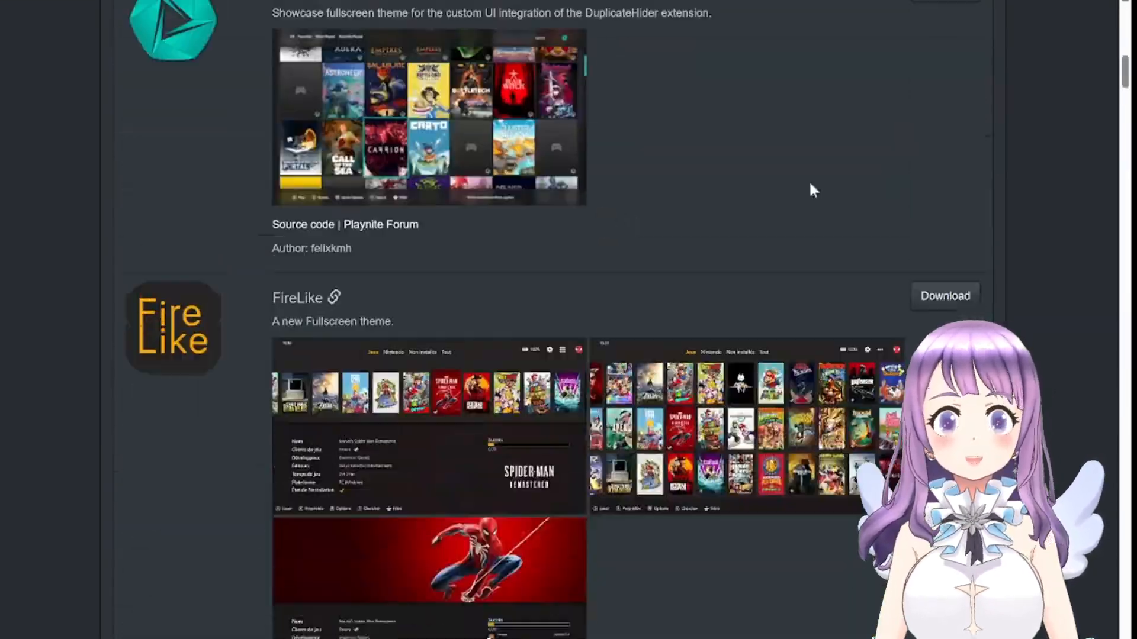
drag(1123, 58, 1124, 5)
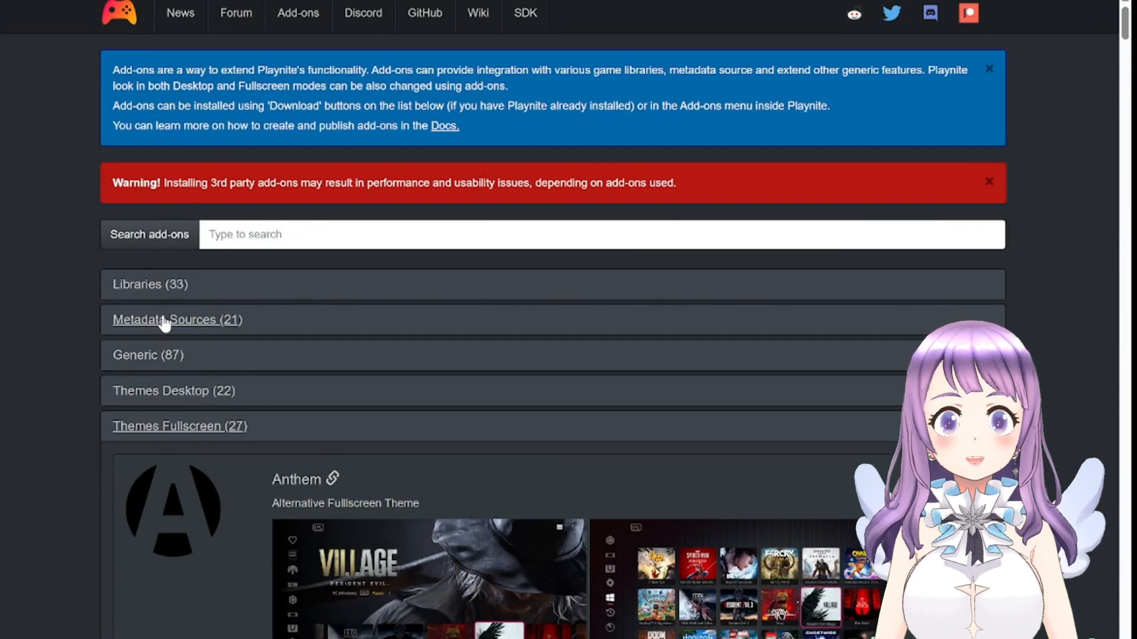
- Find LaunchBox Metadata among the website's metadata sources and download it, allowing the site to open Playnite
click(164, 323)
scroll(469, 431, down, 2)
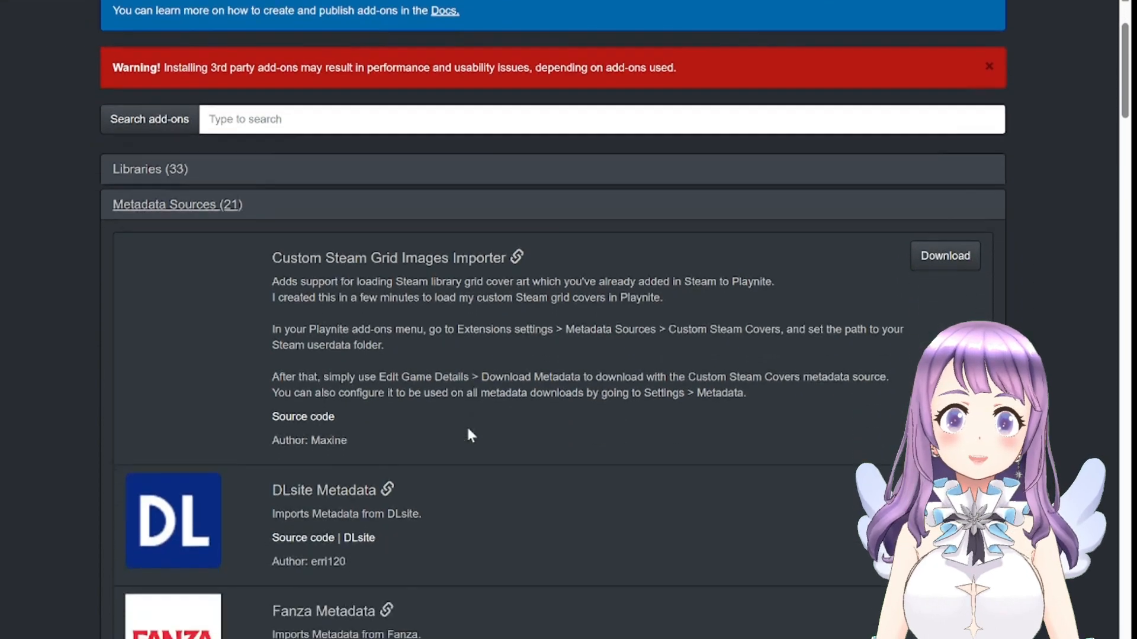
scroll(467, 429, down, 6)
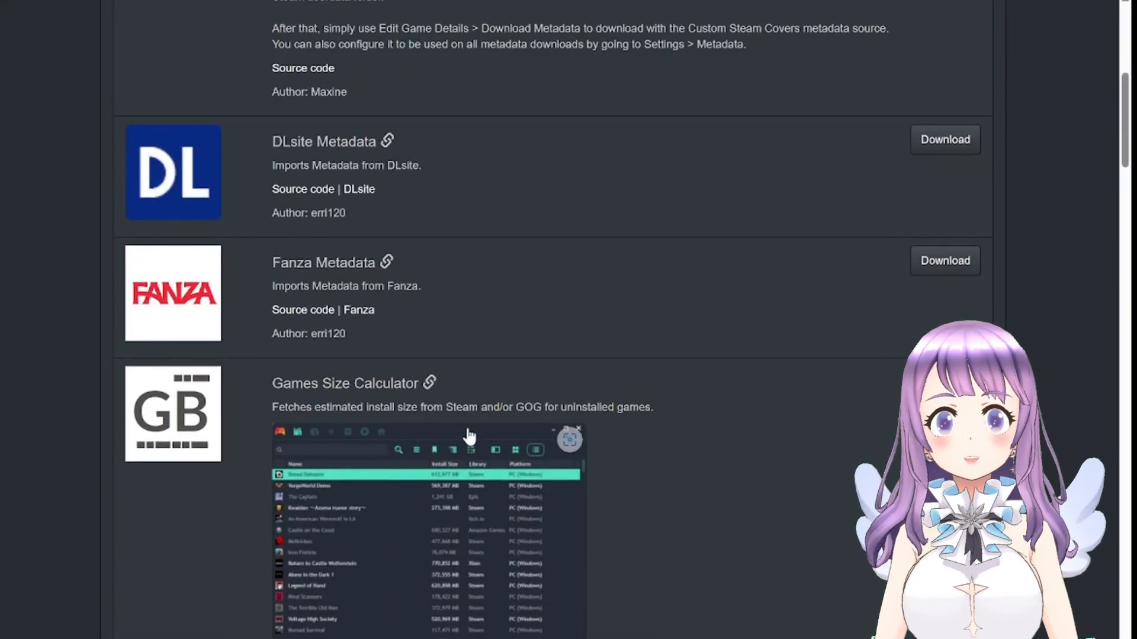
scroll(469, 437, down, 2)
scroll(468, 436, down, 8)
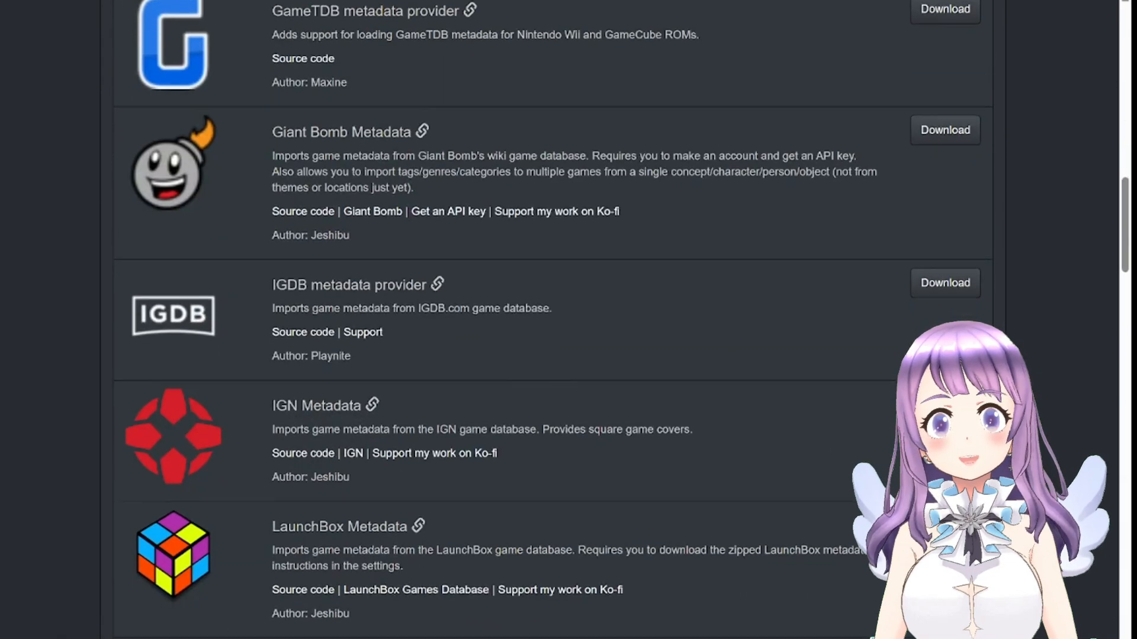
scroll(468, 435, down, 4)
click(945, 277)
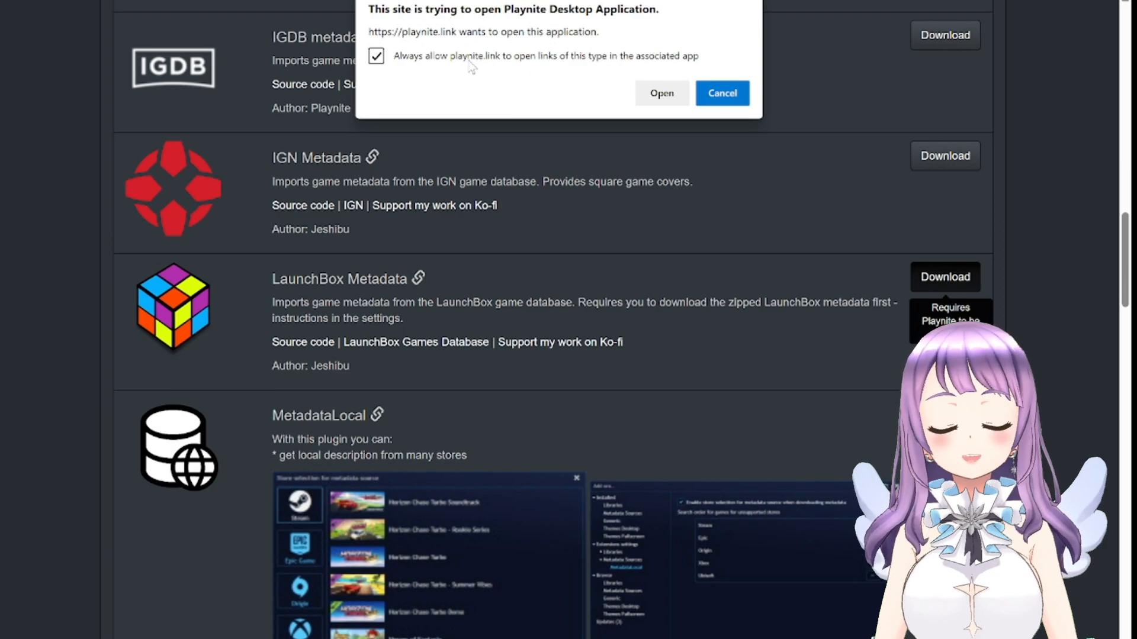
click(664, 95)
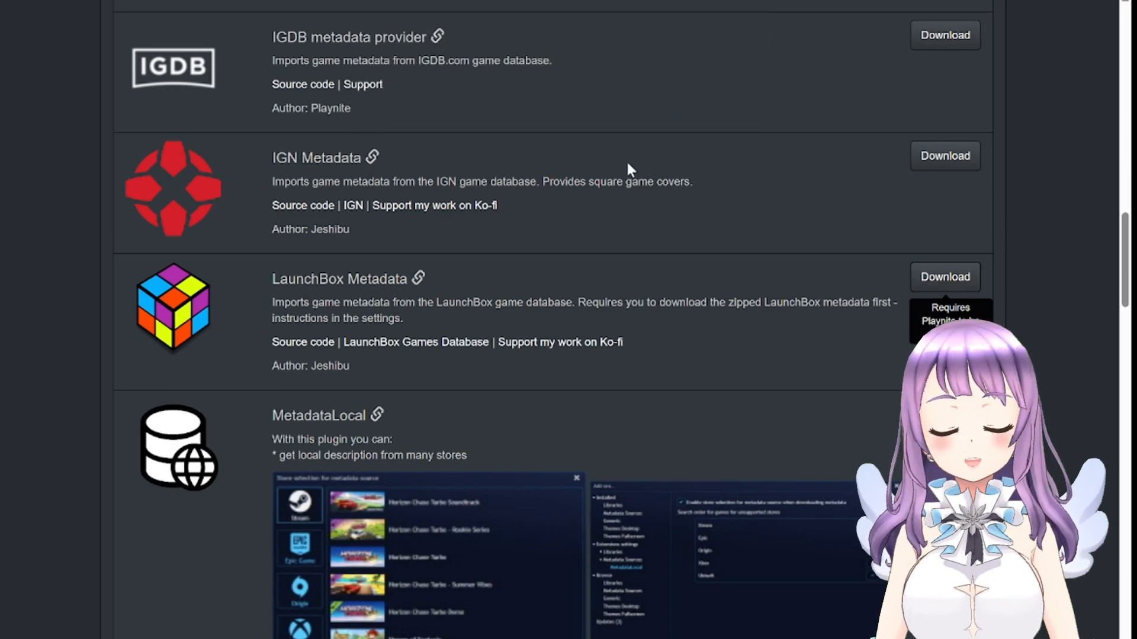
- Switch to Playnite, approve installing the LaunchBox Metadata extension, acknowledge the add-on notice and restart Playnite
mouse_move(869, 638)
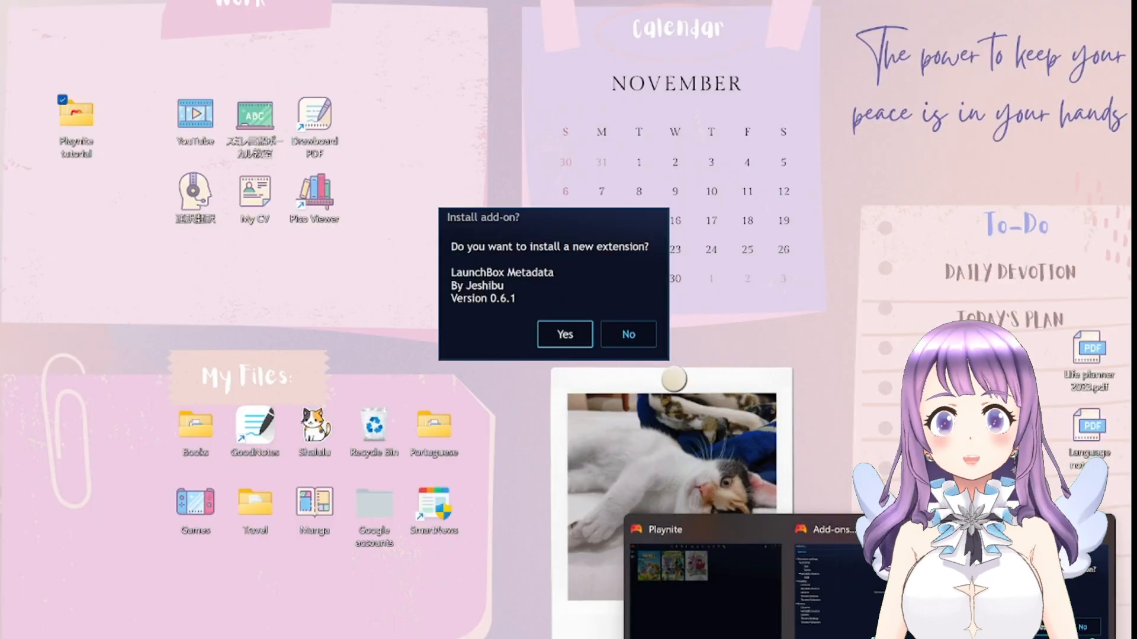
click(1036, 587)
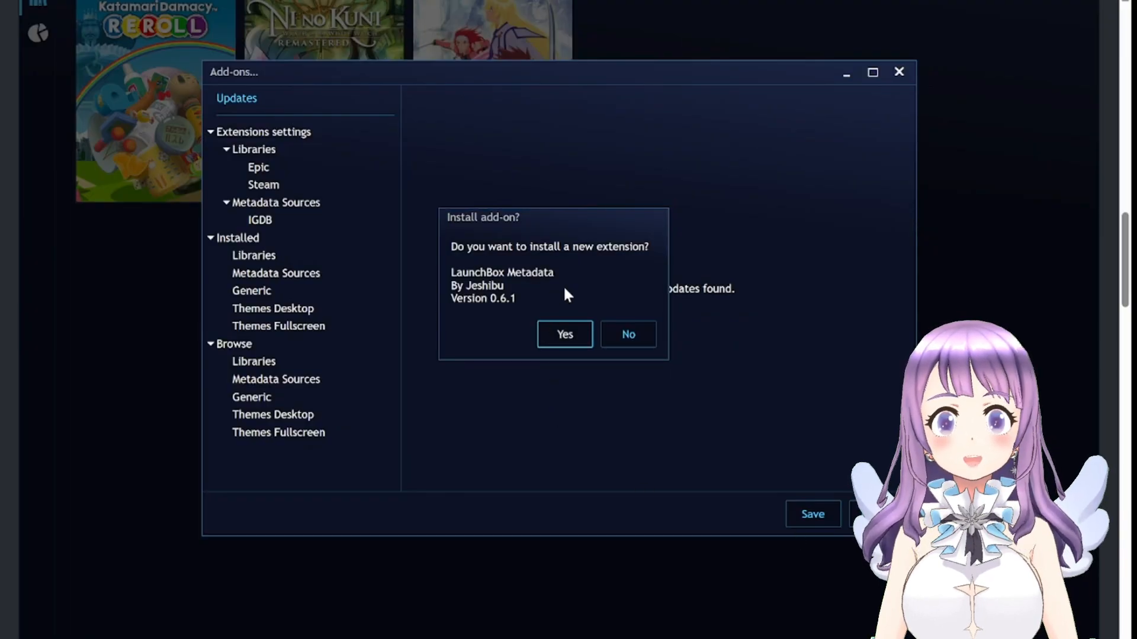
click(563, 334)
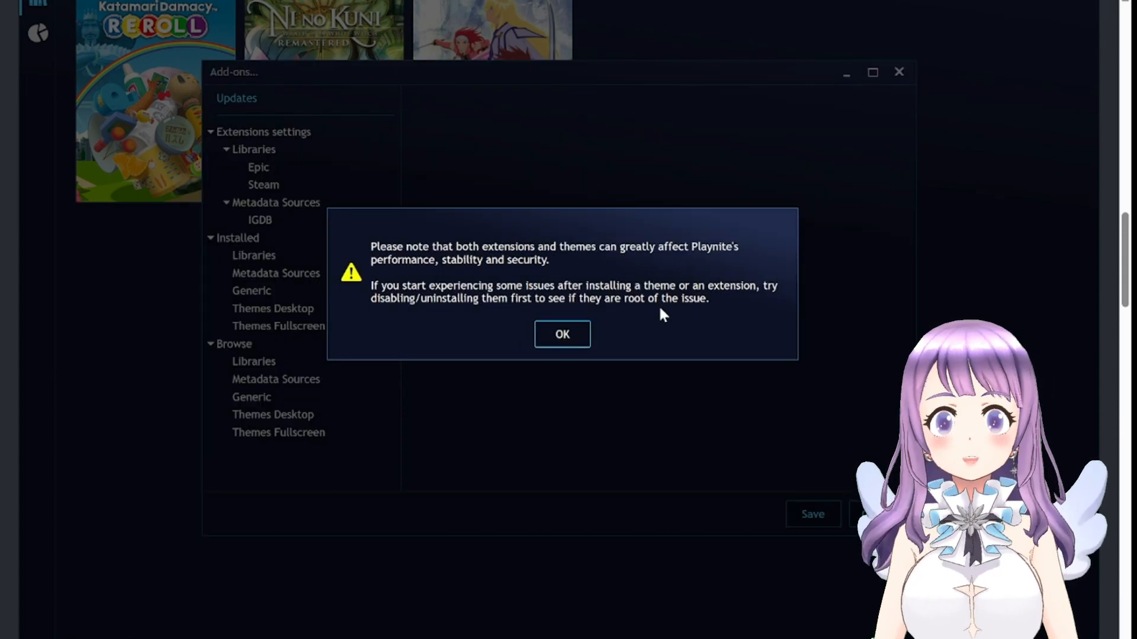
click(561, 342)
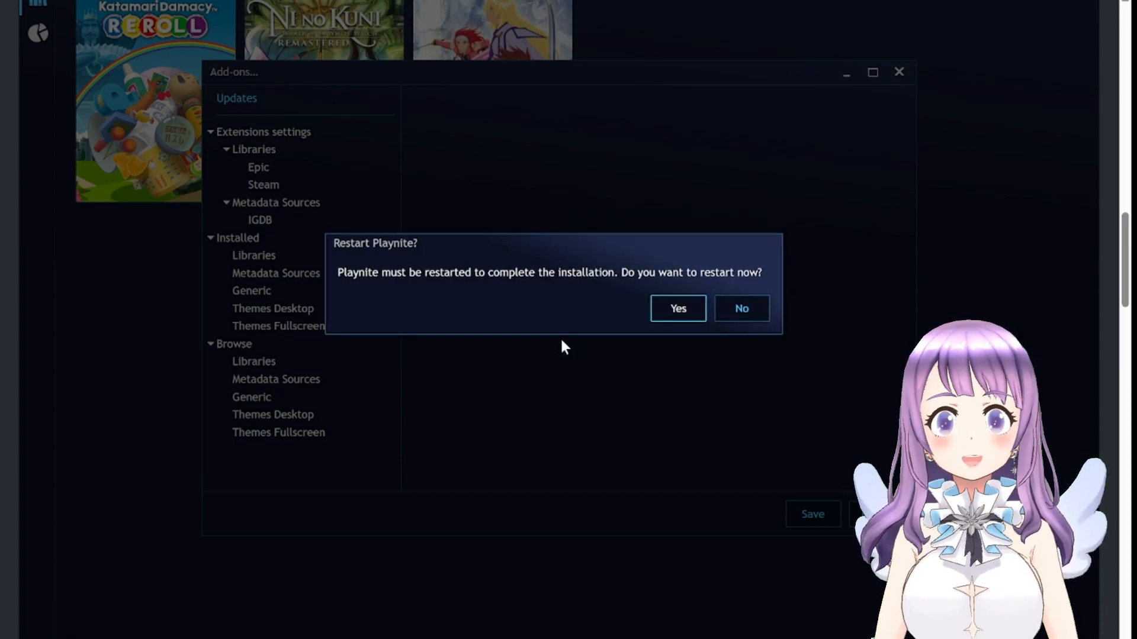
click(677, 314)
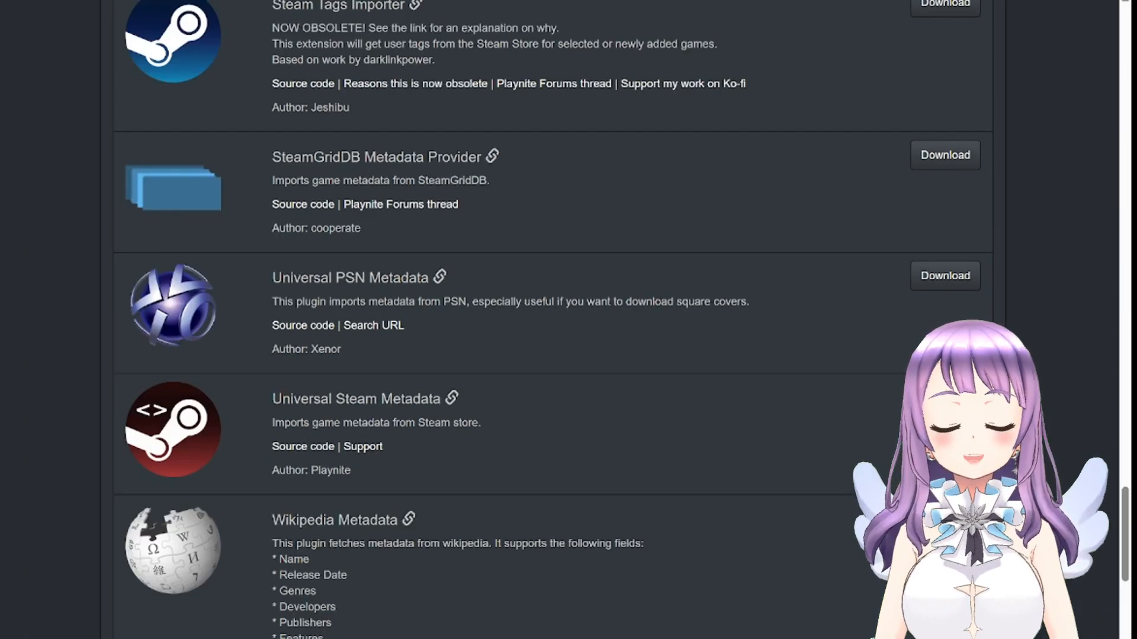
- On the website, examine the remaining metadata sources, the Extra Metadata Loader add-on and the Reskin PS5 and Reskin XBOXSX fullscreen themes
scroll(933, 350, down, 5)
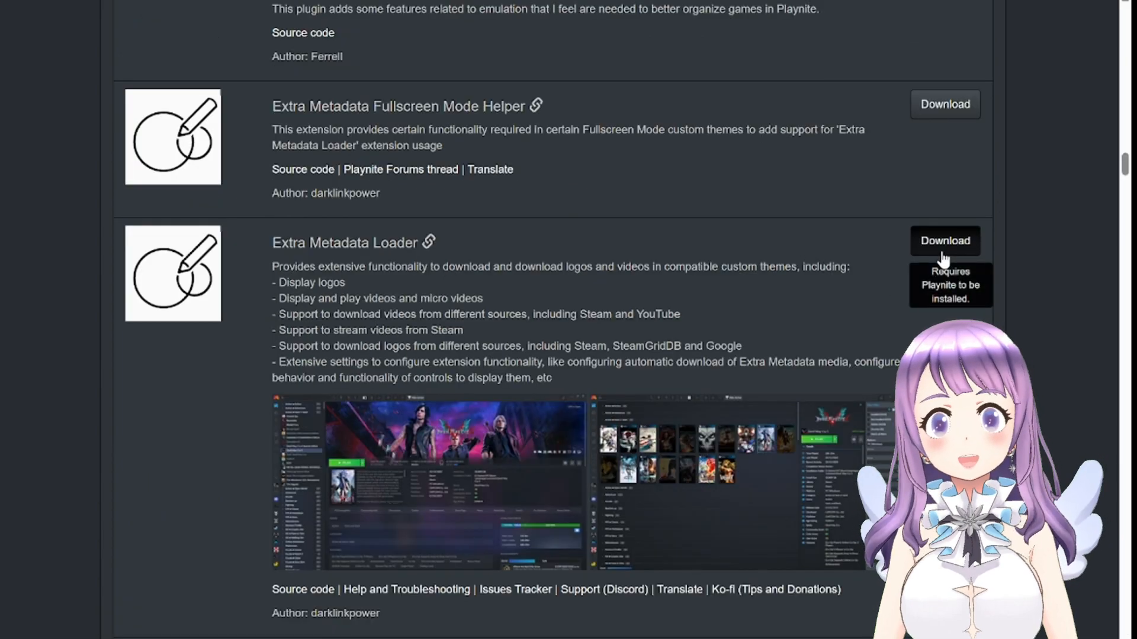
scroll(943, 258, up, 5)
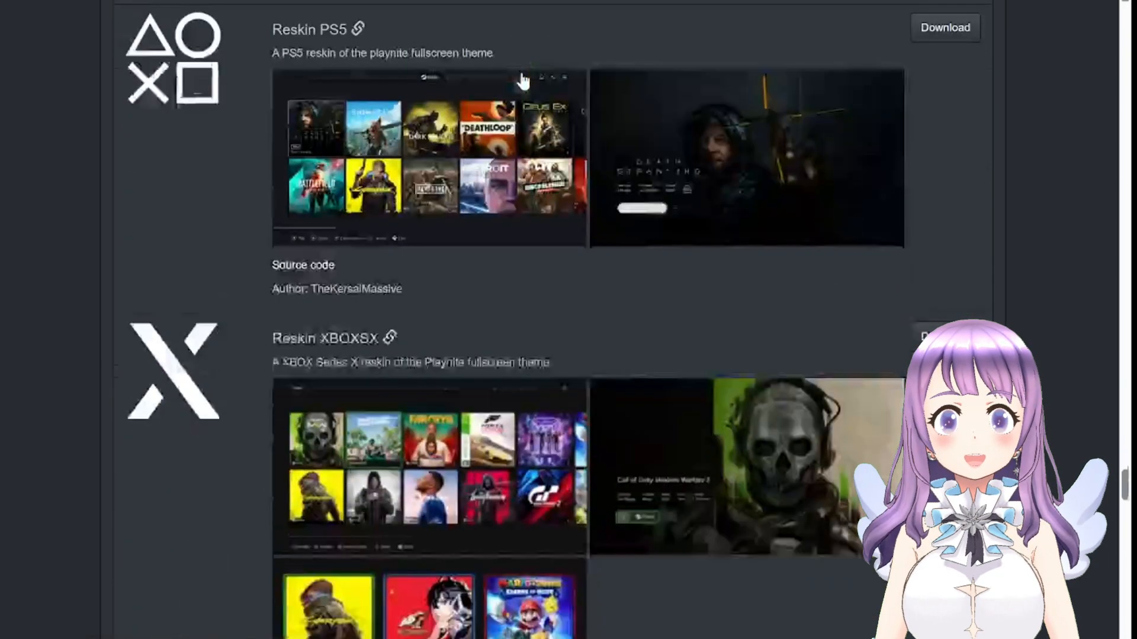
scroll(521, 81, down, 4)
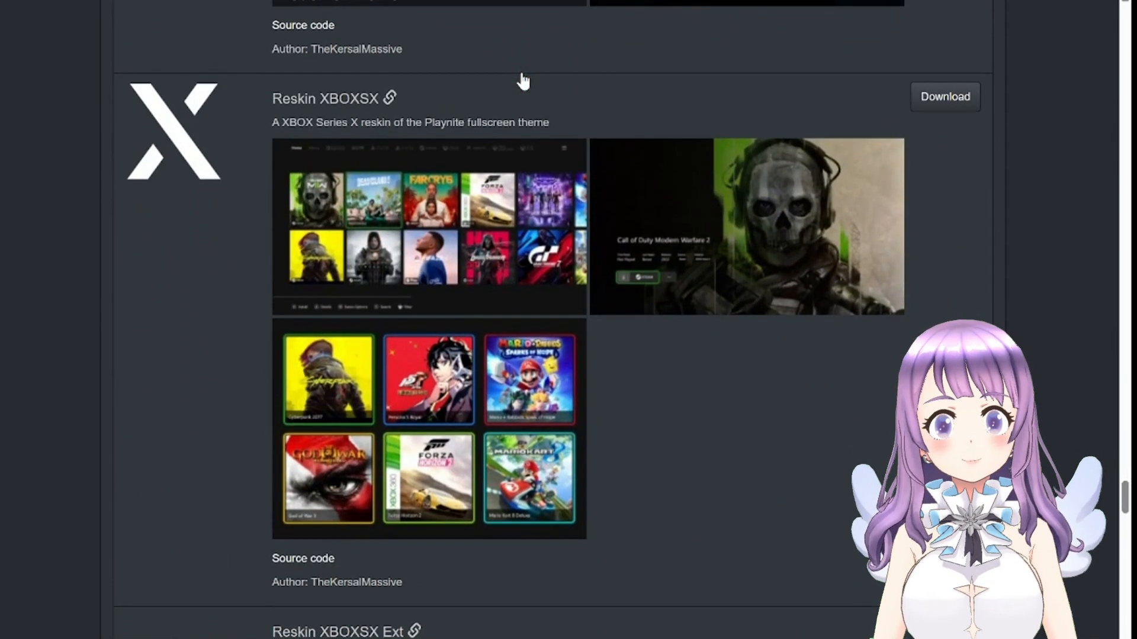
scroll(522, 81, up, 5)
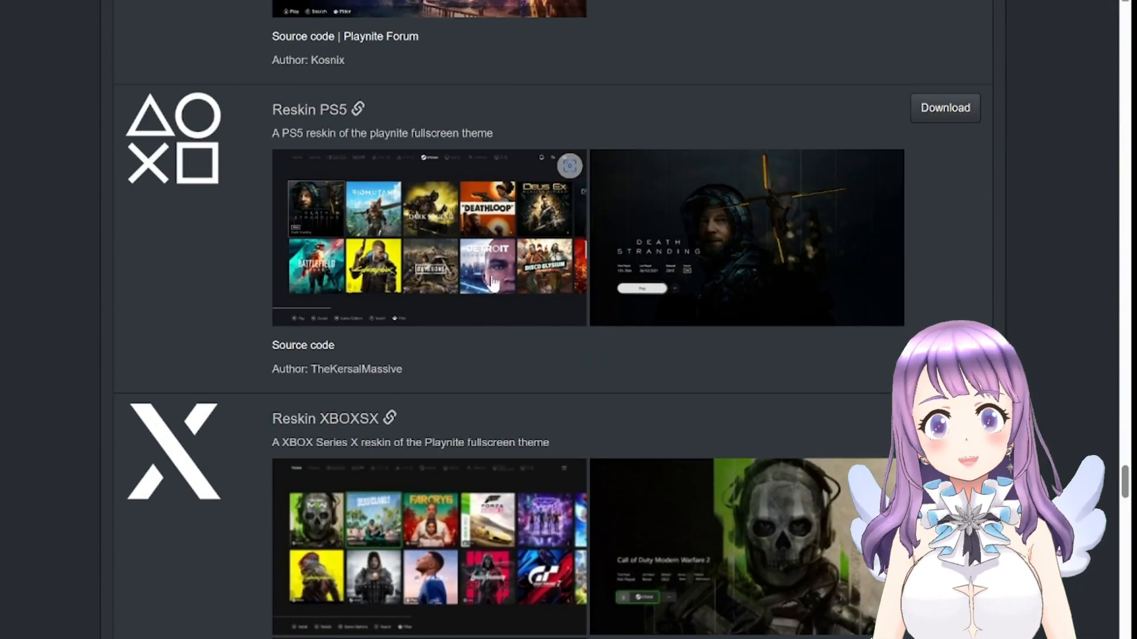
scroll(717, 376, down, 6)
scroll(716, 369, down, 5)
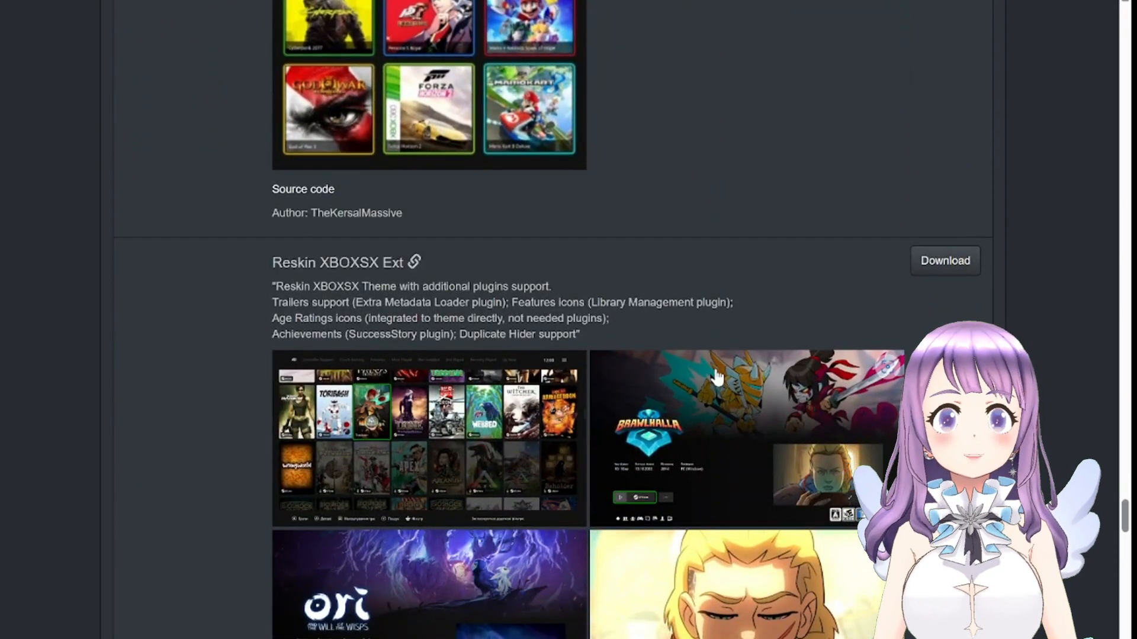
scroll(716, 376, down, 2)
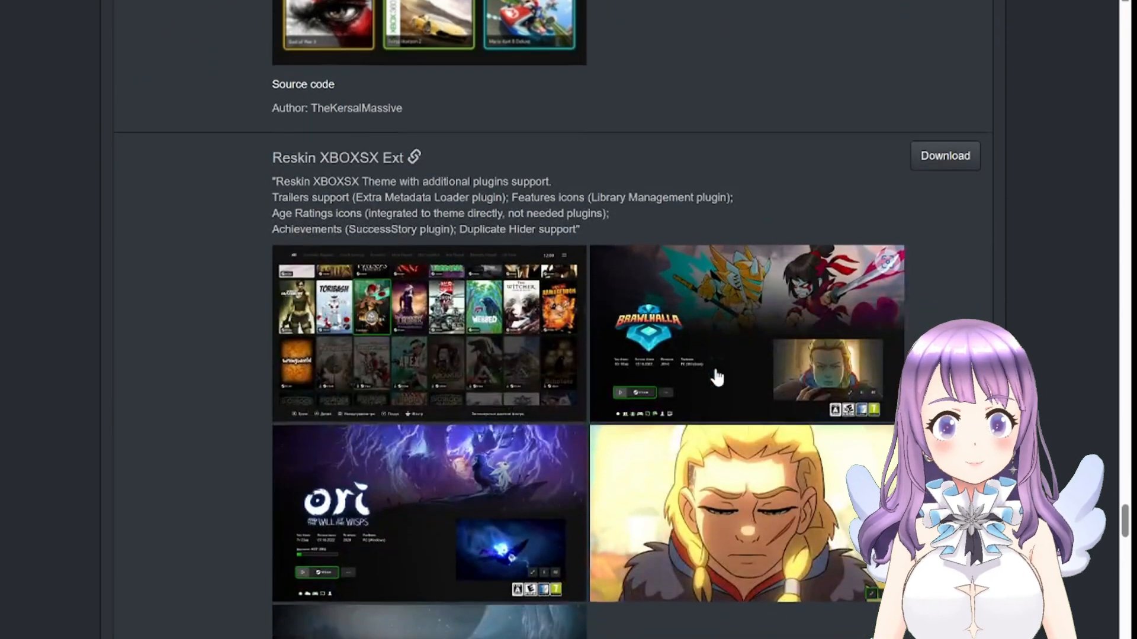
scroll(716, 376, down, 3)
- Compare the previews of the Revisited, Vapour, XBOXreborn and XBOXSERIESish fullscreen themes, and return to the Reskin XBOXSX theme
scroll(716, 376, down, 10)
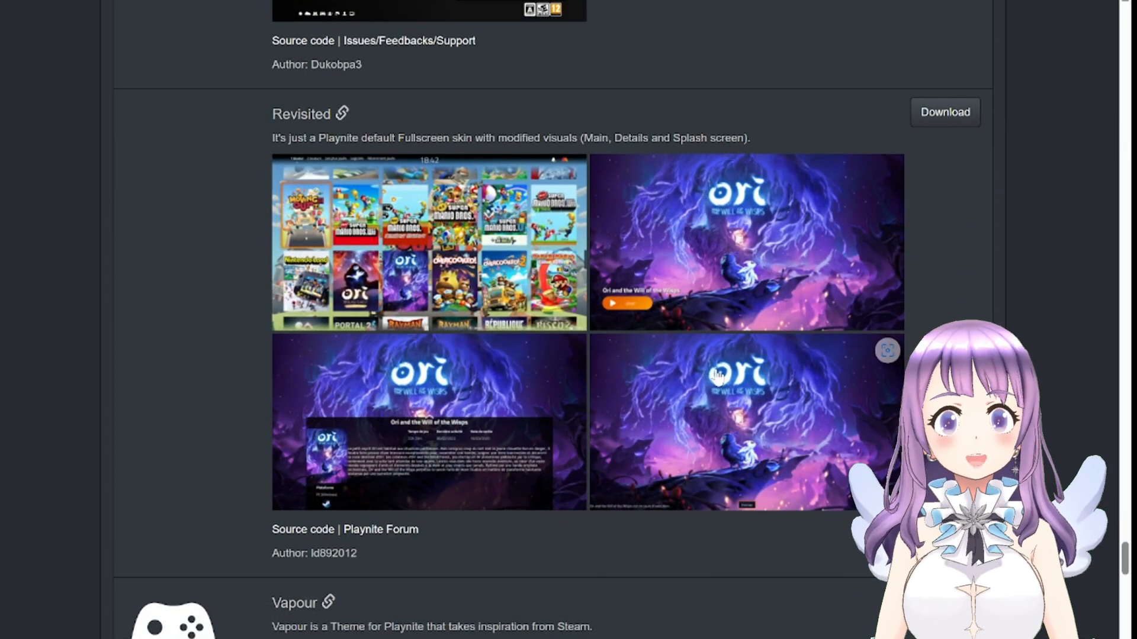
scroll(717, 377, down, 1)
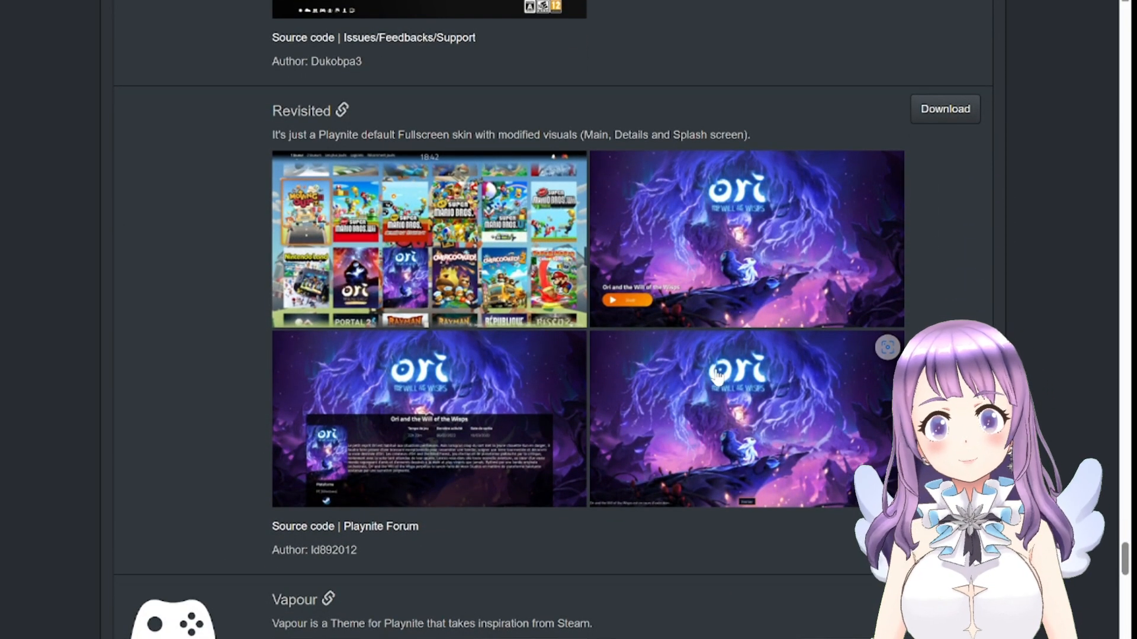
scroll(717, 377, down, 6)
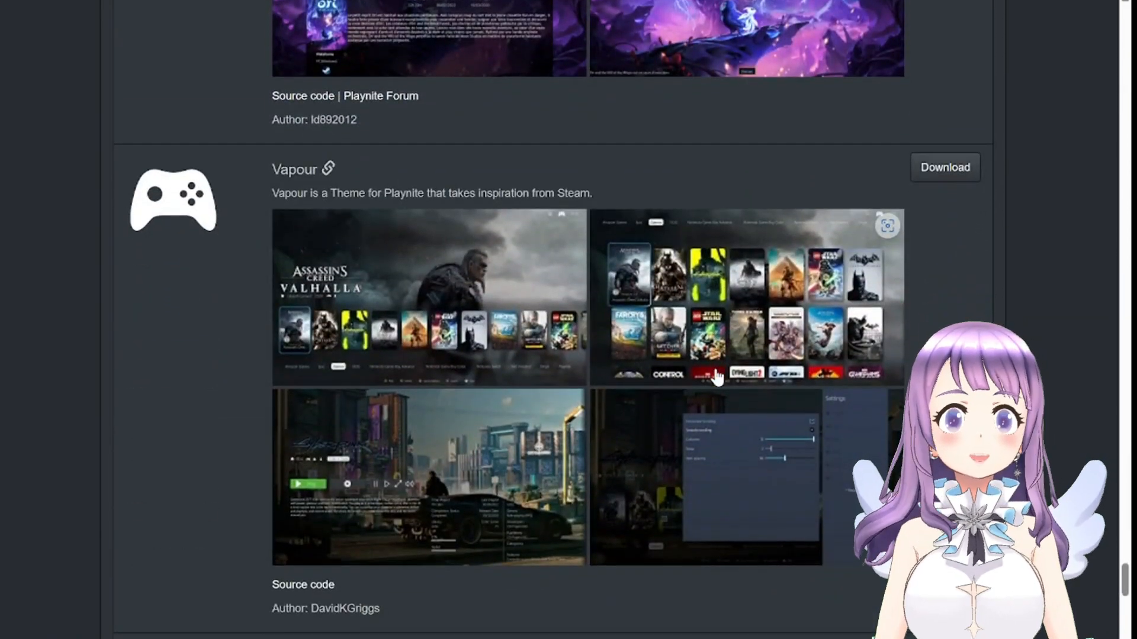
scroll(717, 377, down, 1)
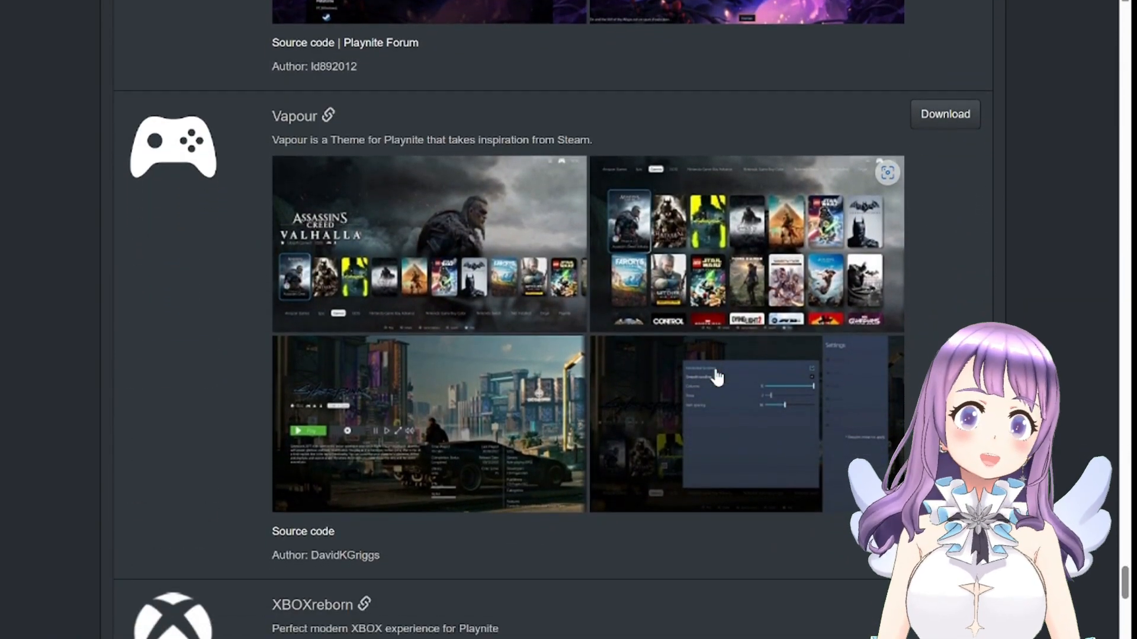
scroll(717, 377, down, 14)
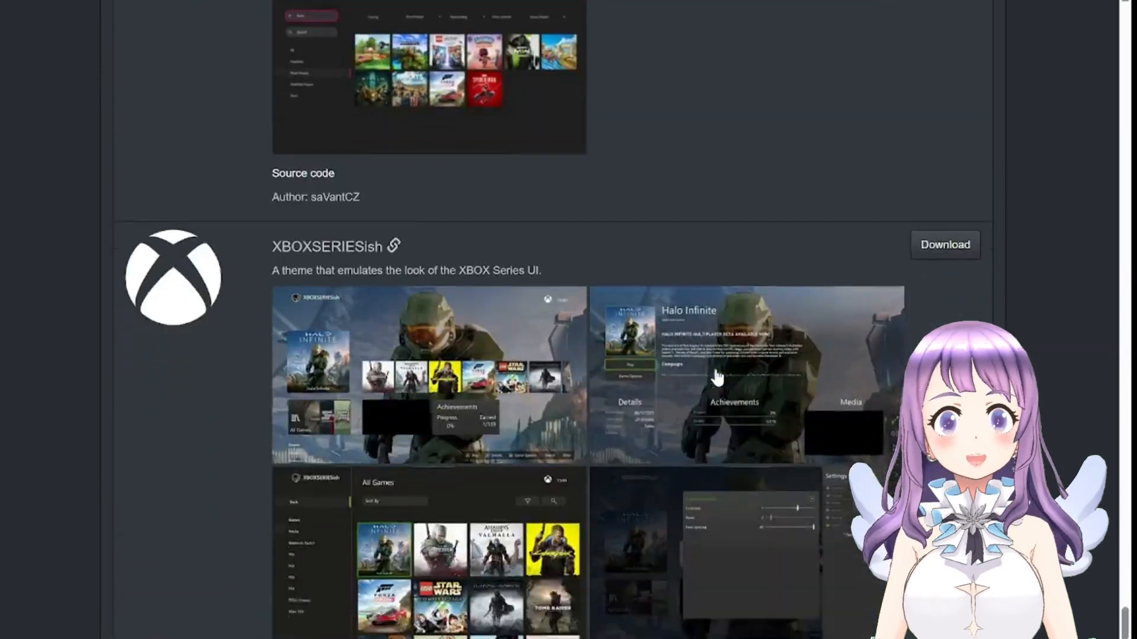
scroll(717, 377, up, 6)
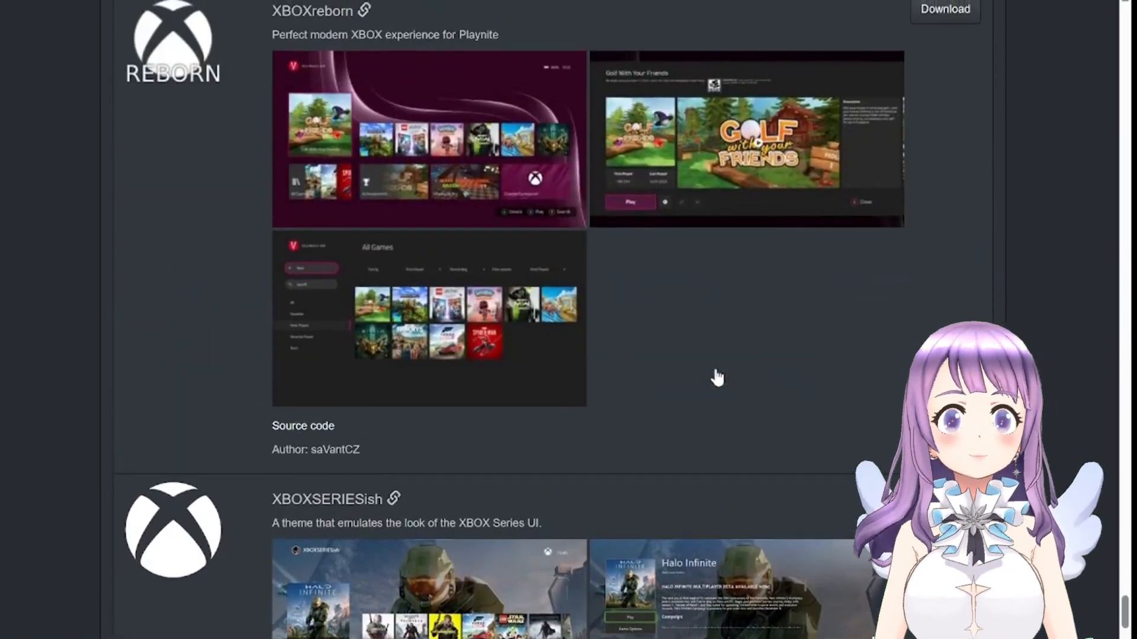
scroll(717, 377, up, 2)
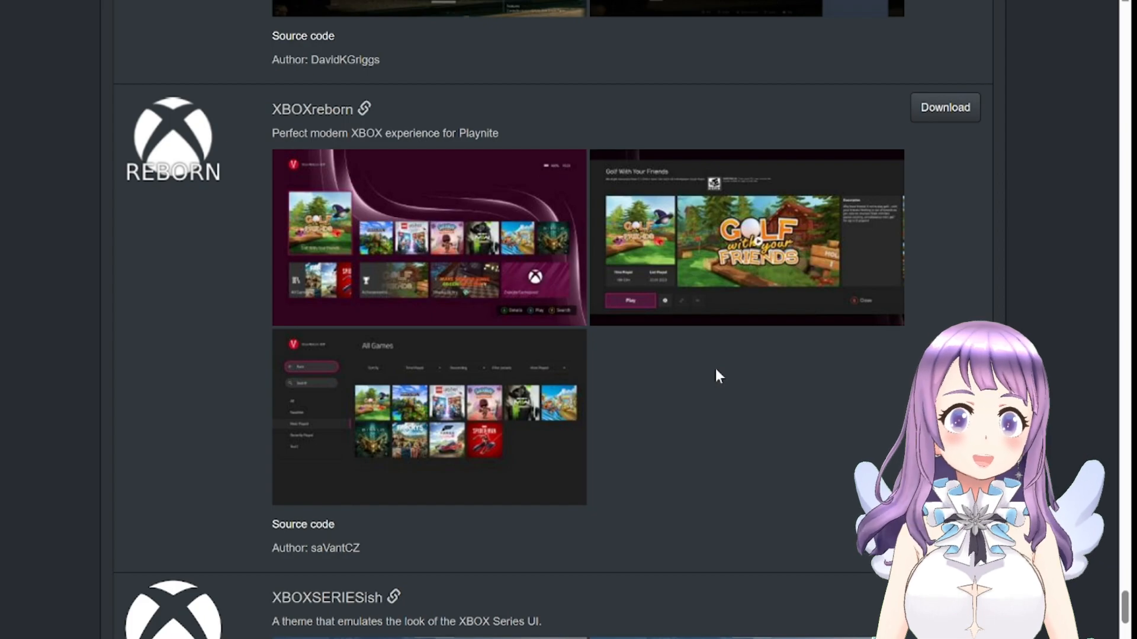
scroll(716, 368, up, 20)
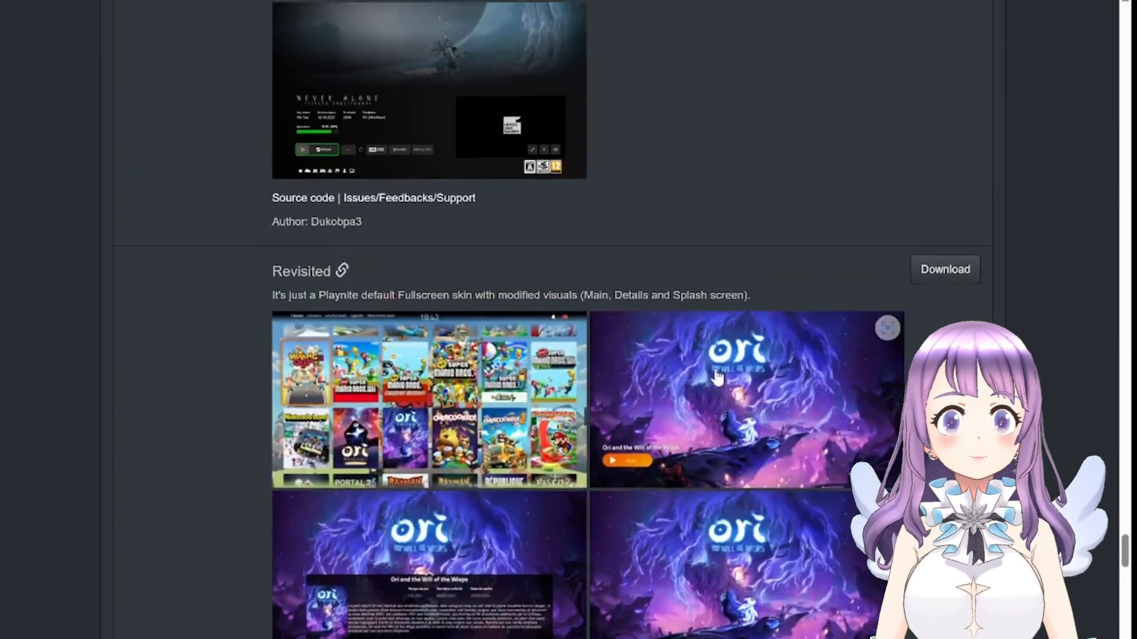
scroll(715, 376, up, 20)
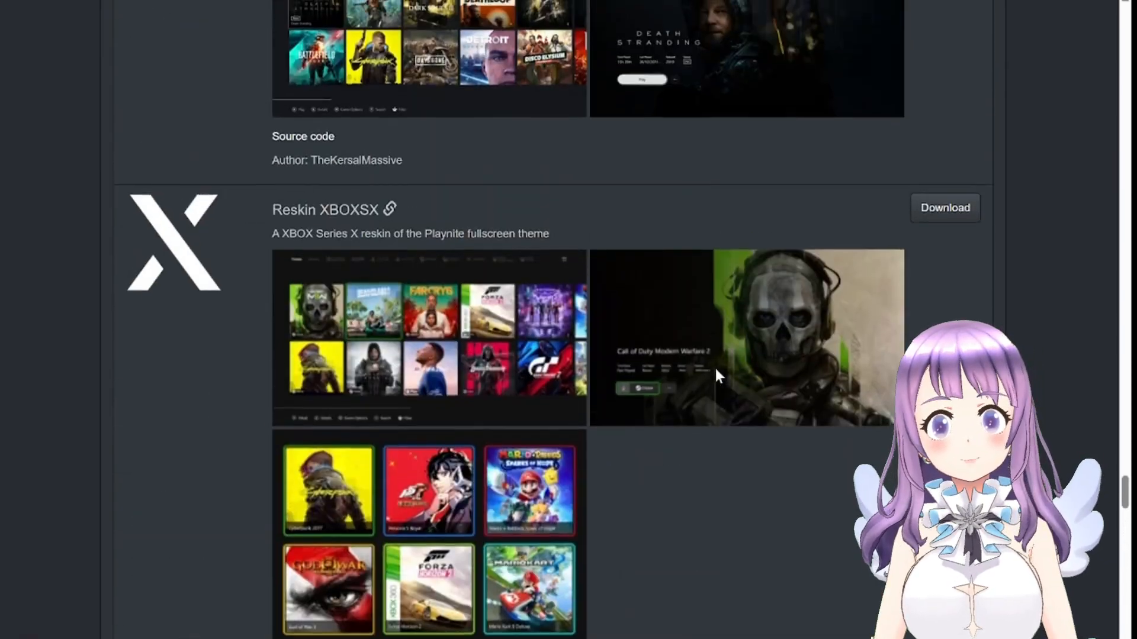
scroll(717, 373, down, 4)
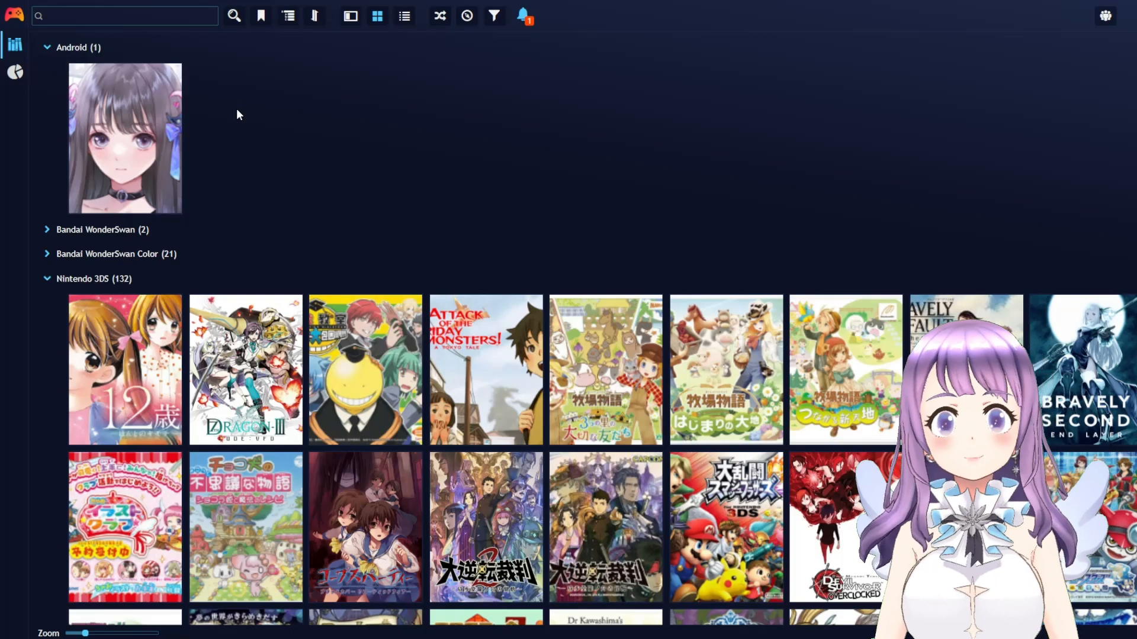
- Examine the Android, Nintendo 3DS, Nintendo GameCube and Nintendo Switch groups in the Playnite game library
scroll(242, 126, down, 2)
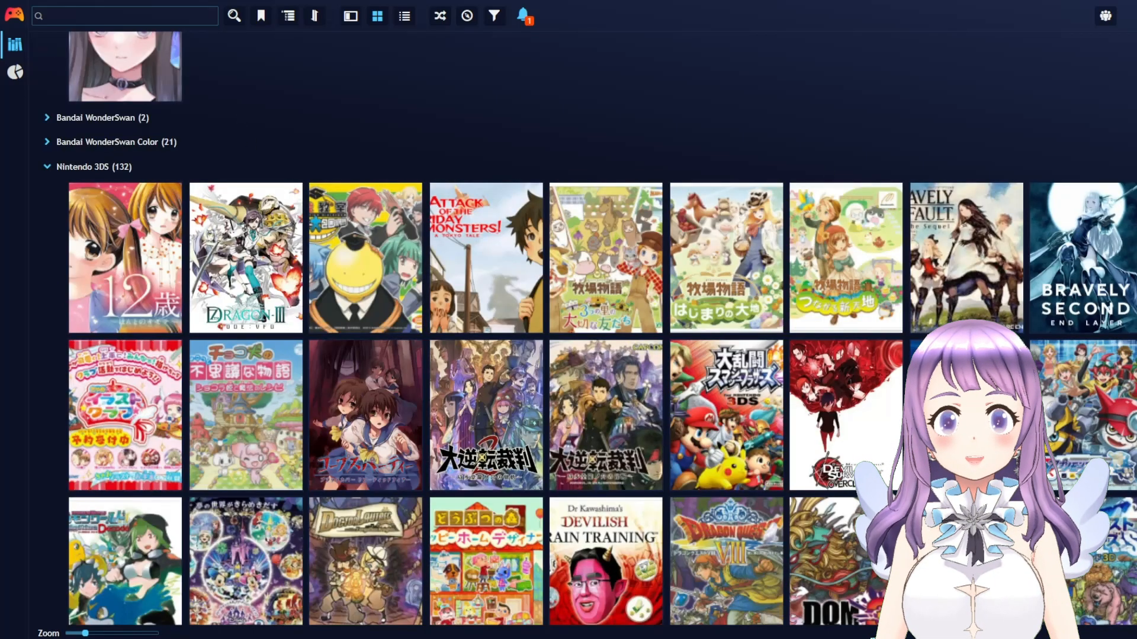
scroll(590, 329, down, 10)
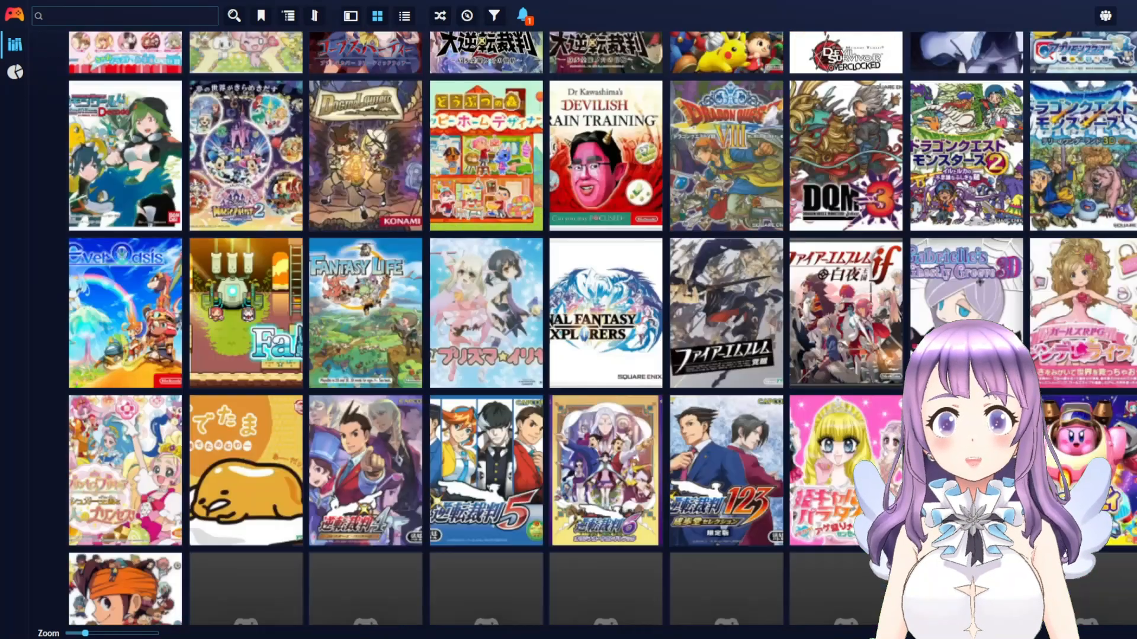
scroll(590, 328, down, 12)
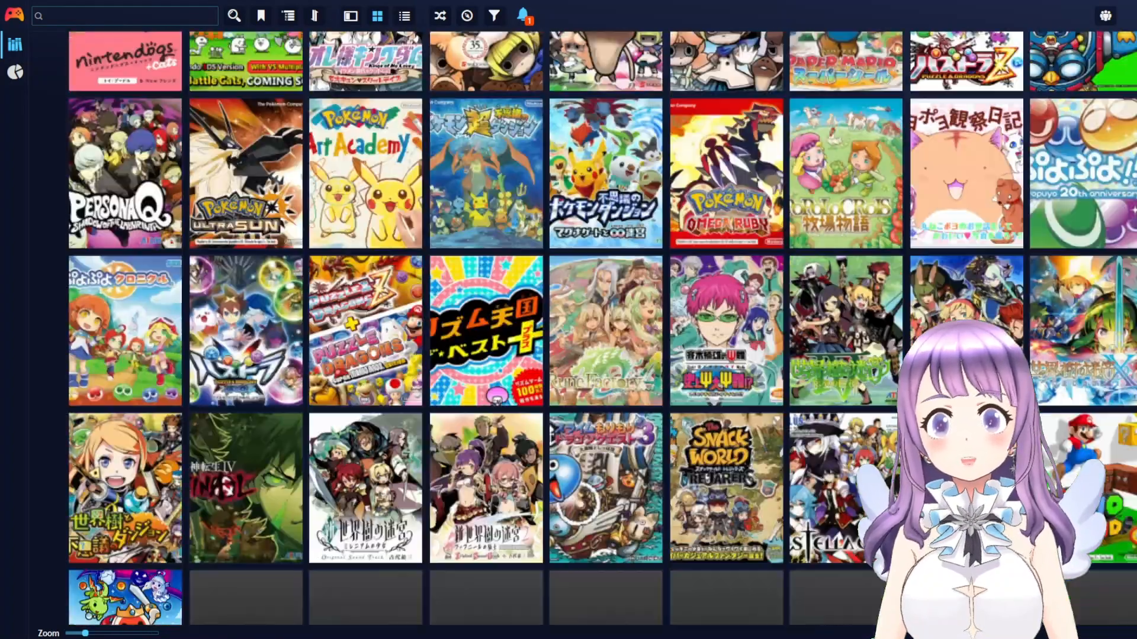
scroll(590, 329, down, 15)
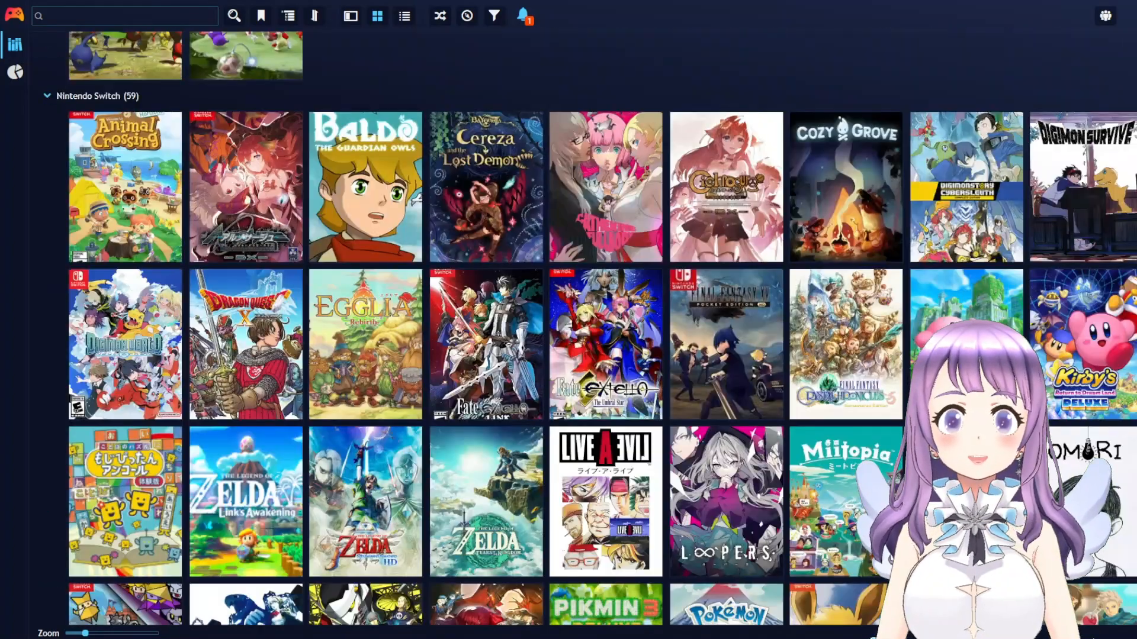
scroll(590, 329, up, 4)
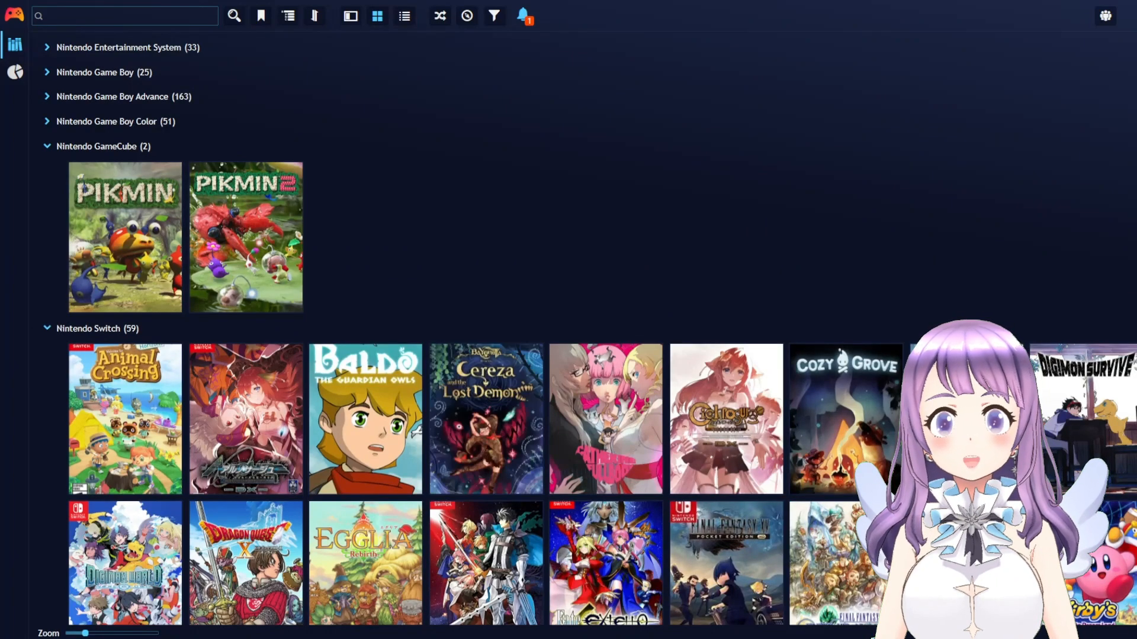
scroll(590, 328, down, 15)
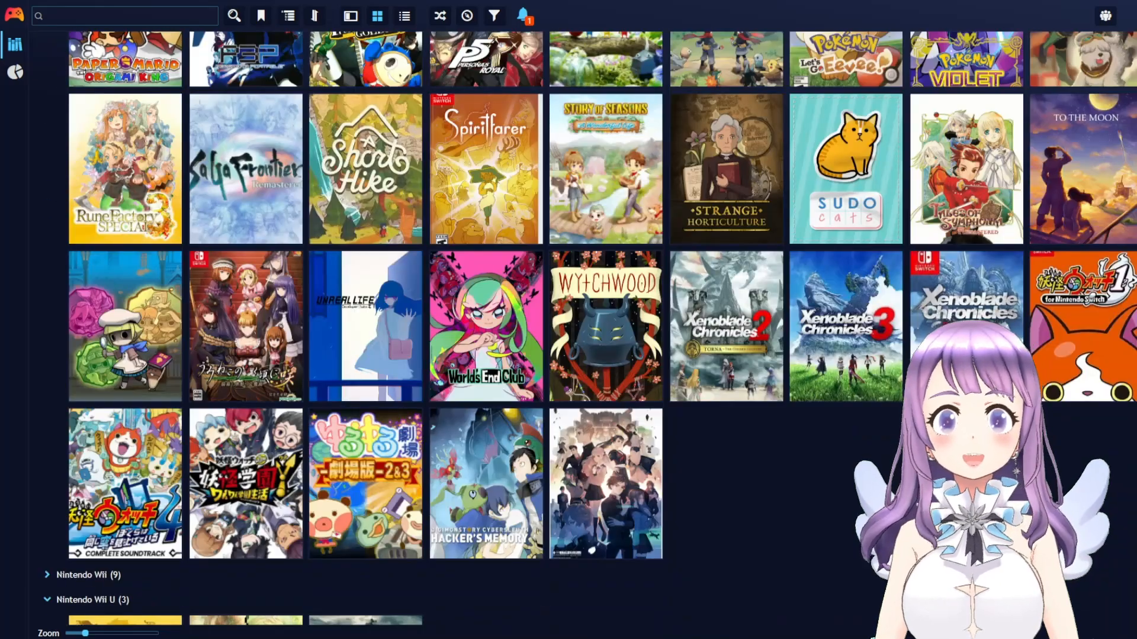
scroll(590, 329, up, 15)
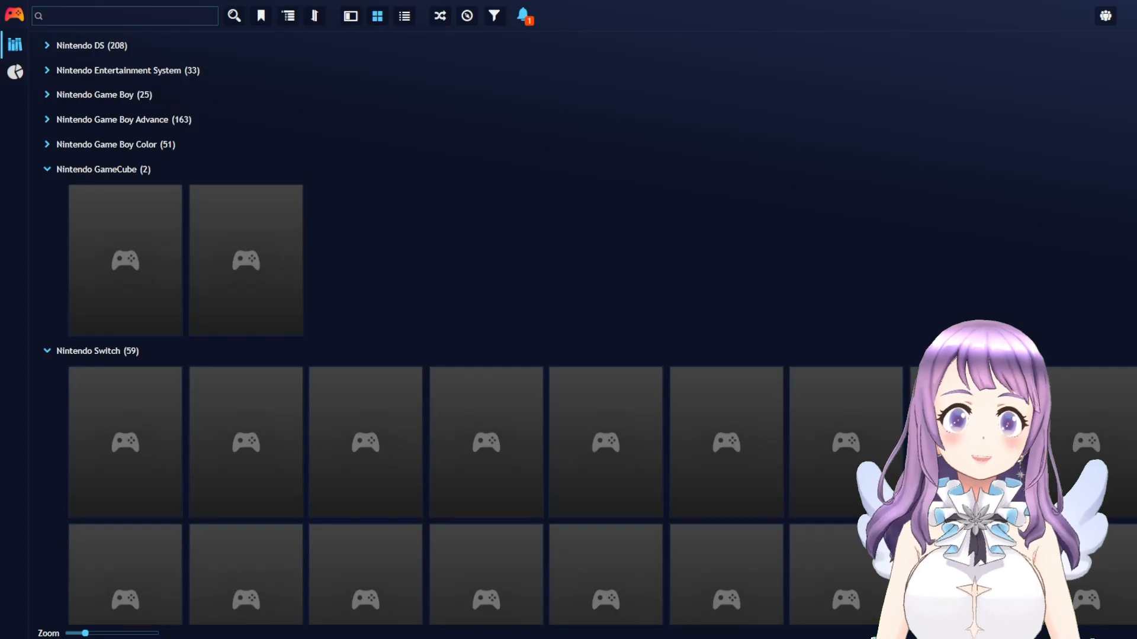
scroll(265, 179, down, 14)
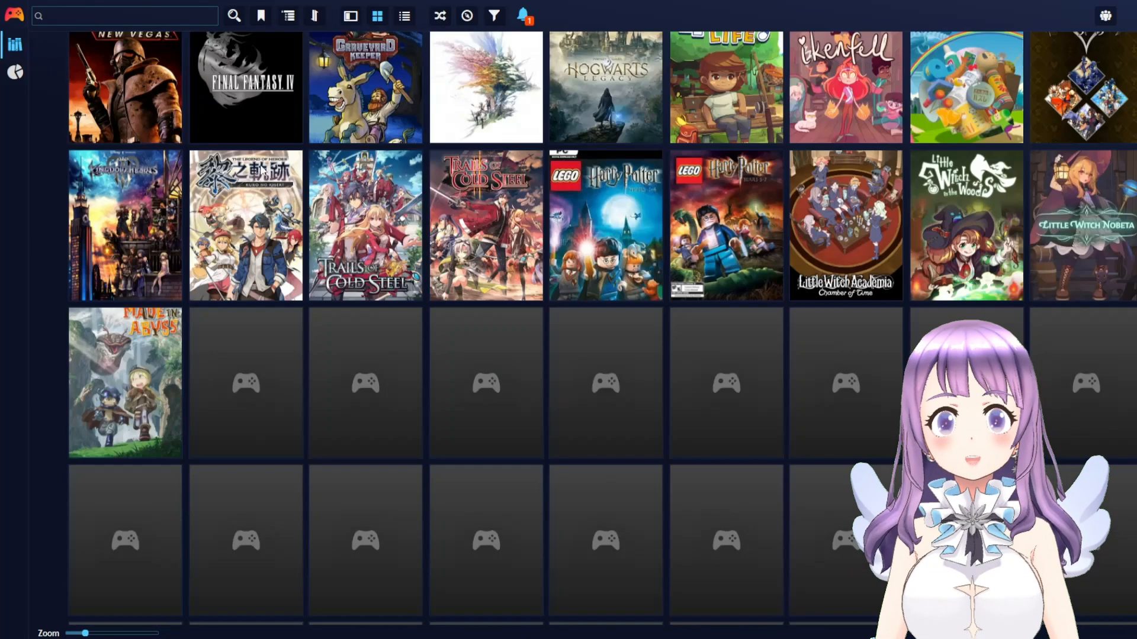
- Browse the PC game covers and the Sony PlayStation 2 and PlayStation 3 groups in the library
scroll(454, 109, down, 2)
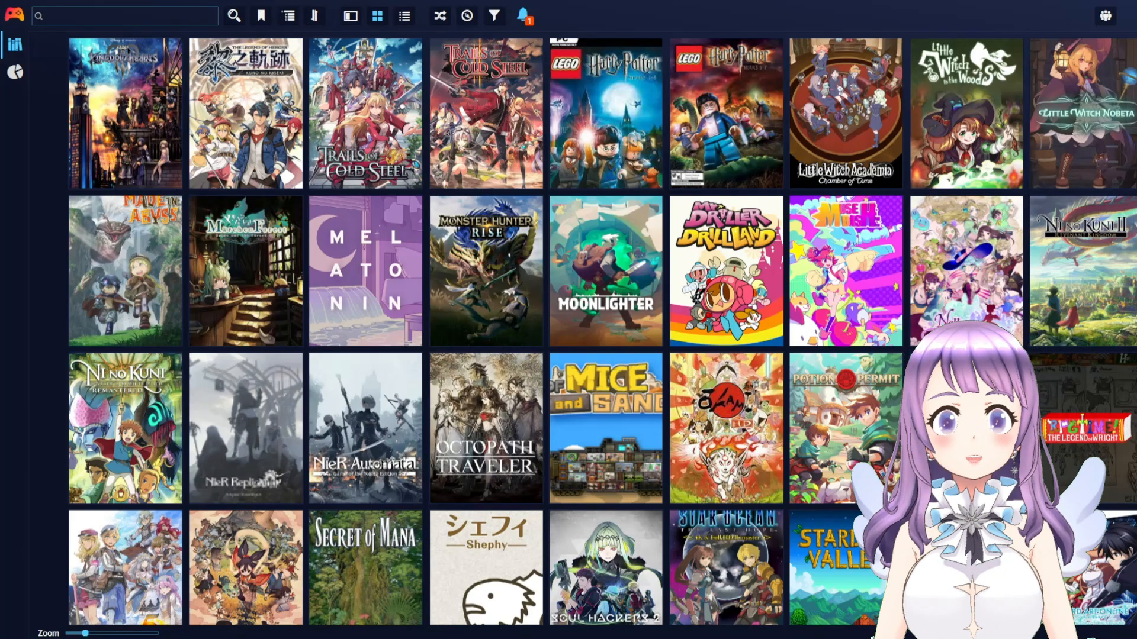
scroll(592, 332, up, 3)
scroll(592, 332, down, 9)
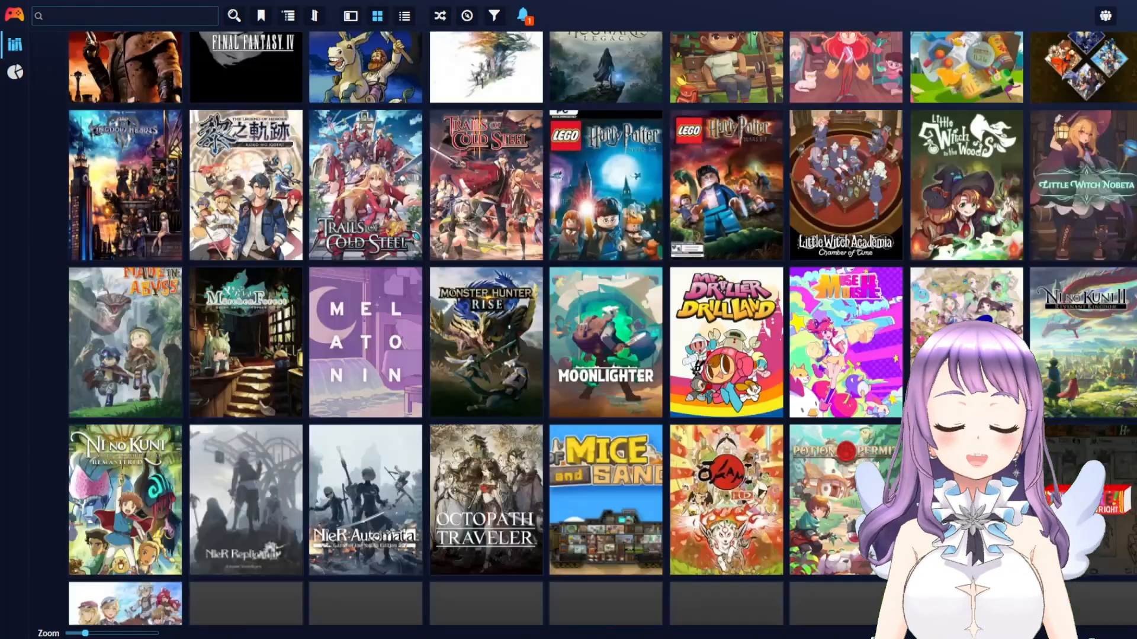
scroll(592, 332, down, 4)
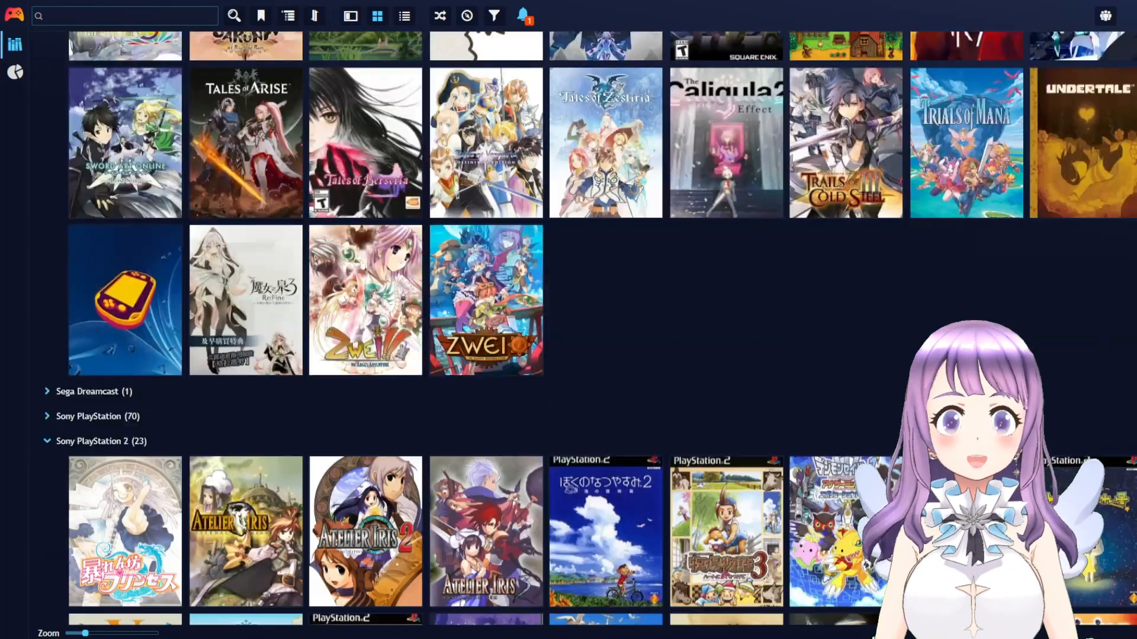
mouse_move(69, 342)
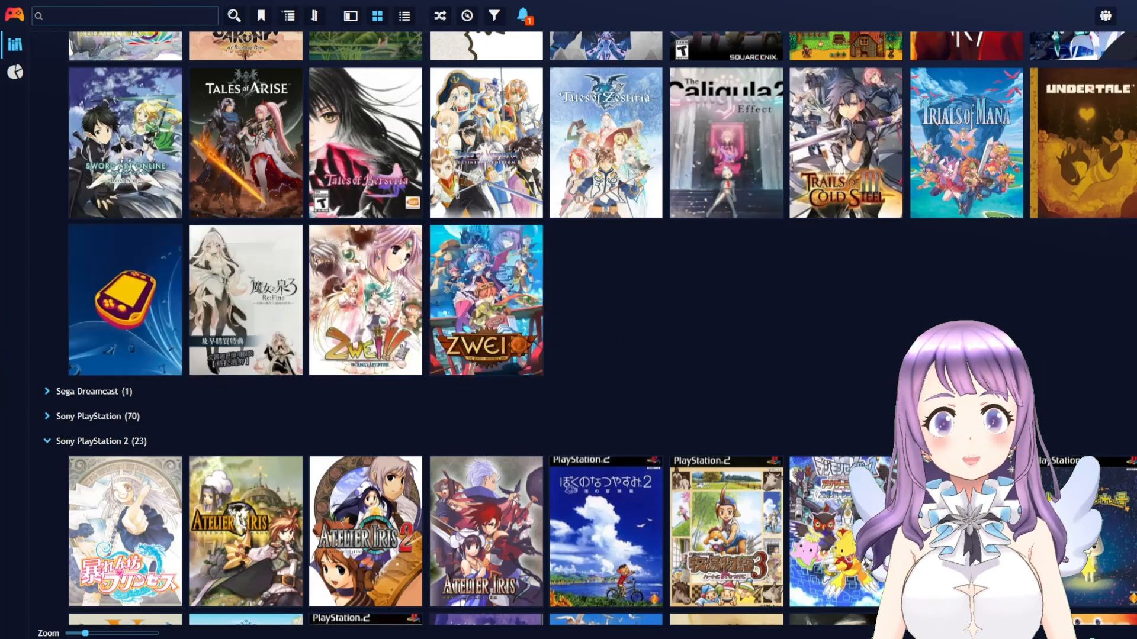
mouse_move(295, 308)
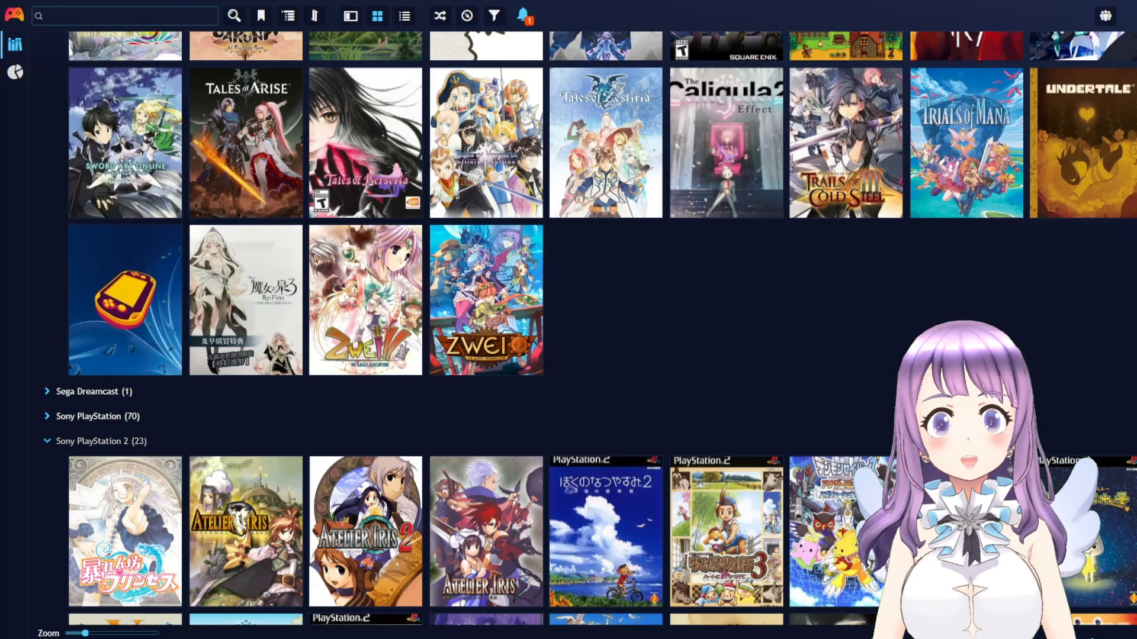
scroll(569, 331, down, 6)
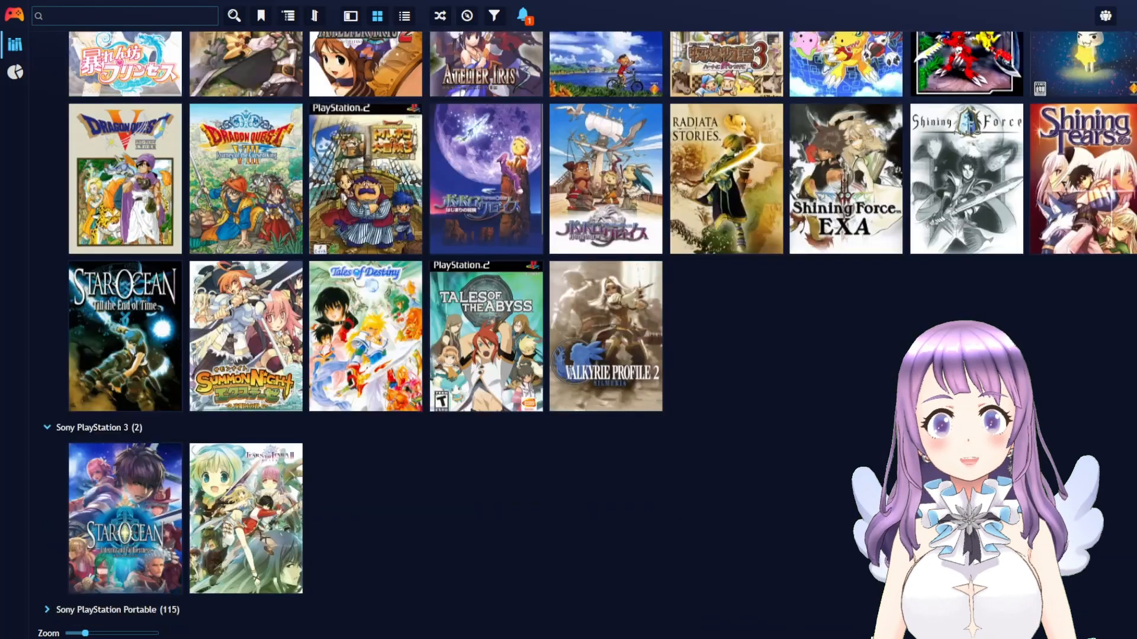
scroll(569, 331, up, 2)
scroll(569, 331, down, 4)
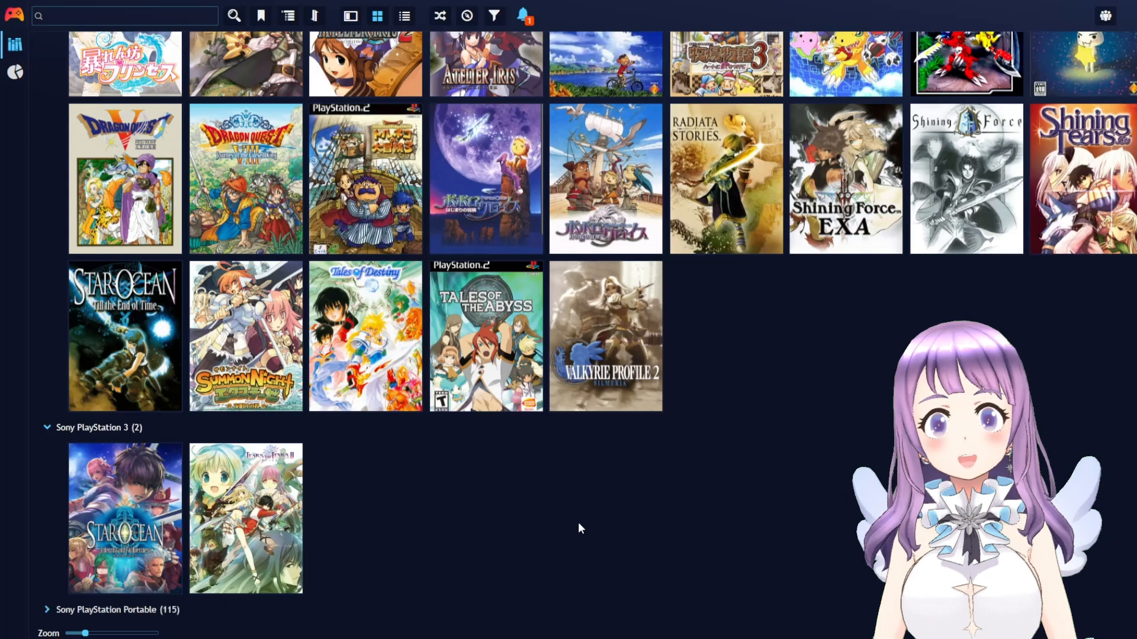
scroll(560, 528, up, 6)
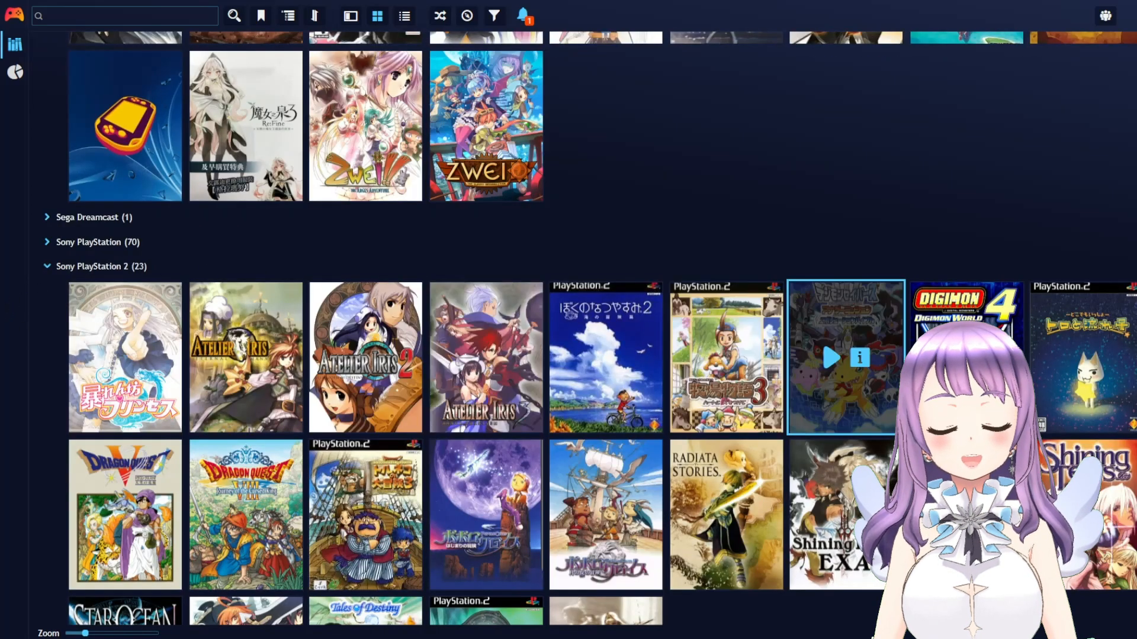
scroll(841, 355, up, 2)
scroll(568, 331, up, 1)
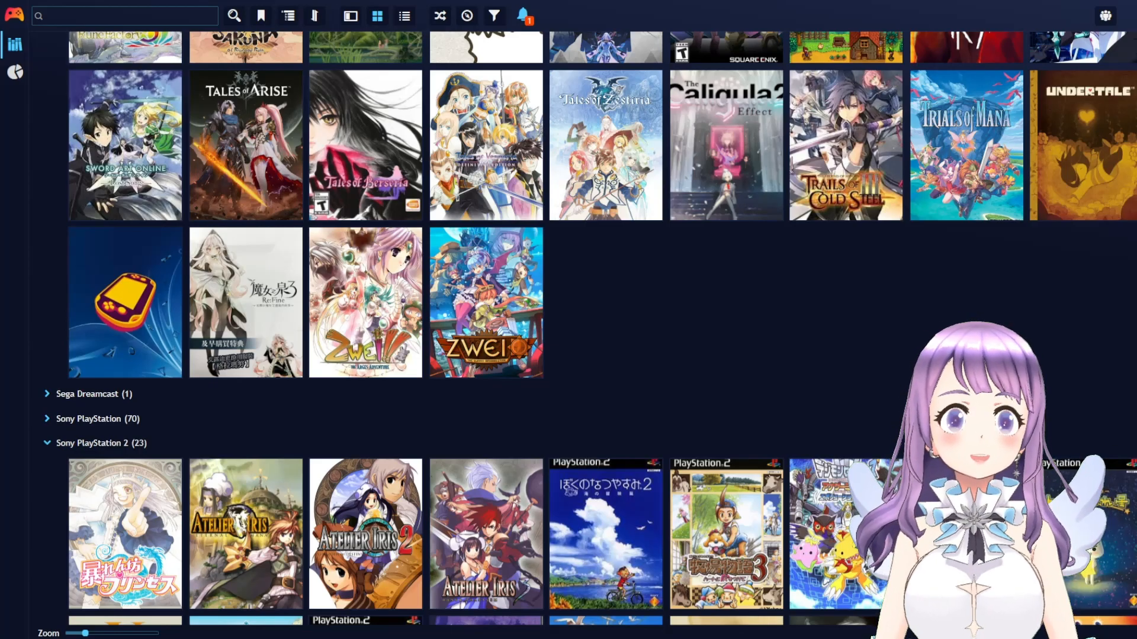
scroll(339, 320, up, 5)
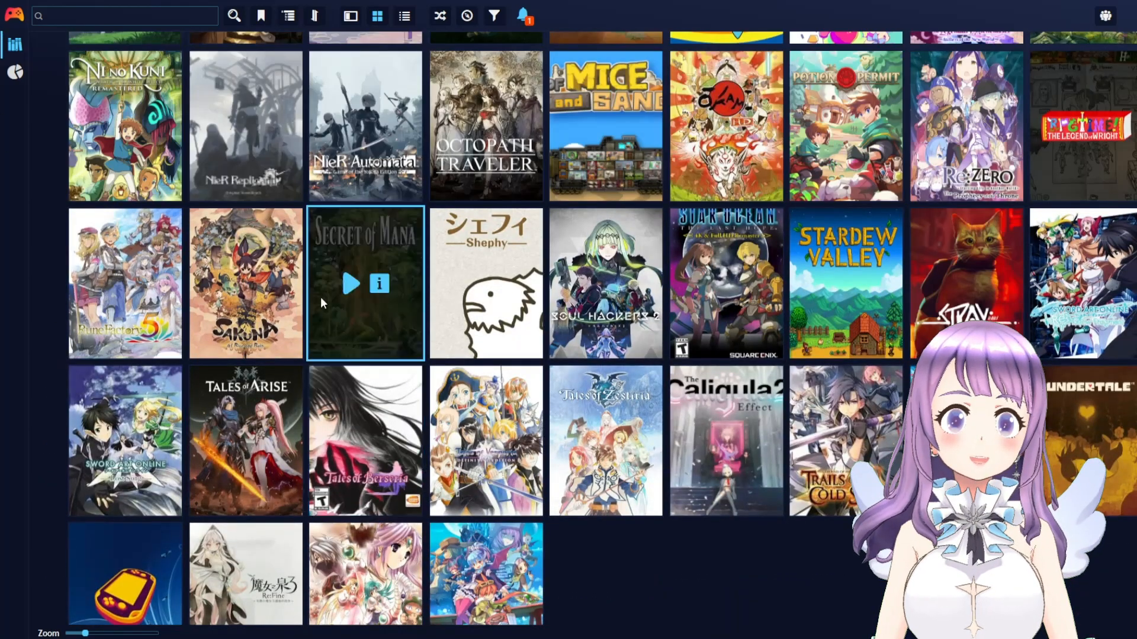
- Review the options for adding games and managing the library, and open the emulator configuration
click(16, 21)
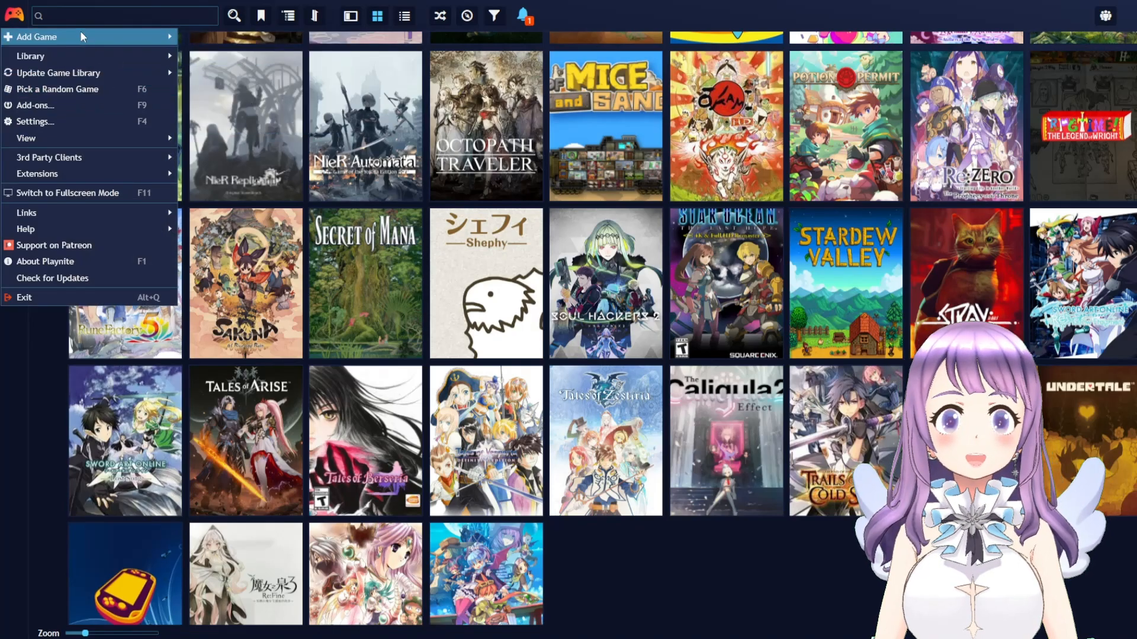
mouse_move(124, 35)
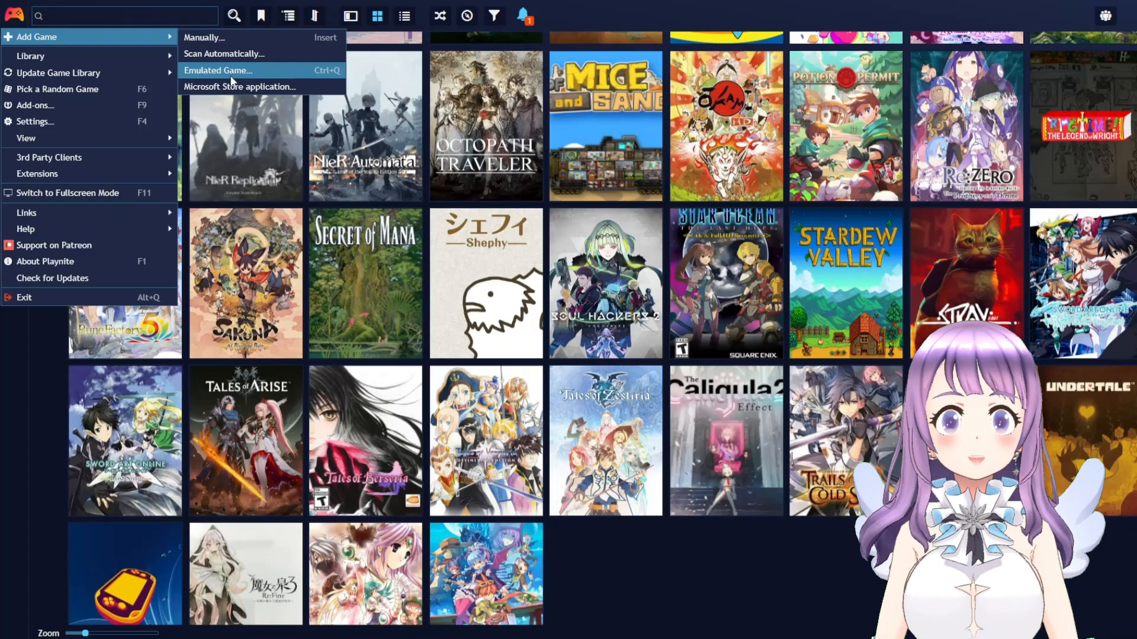
mouse_move(163, 56)
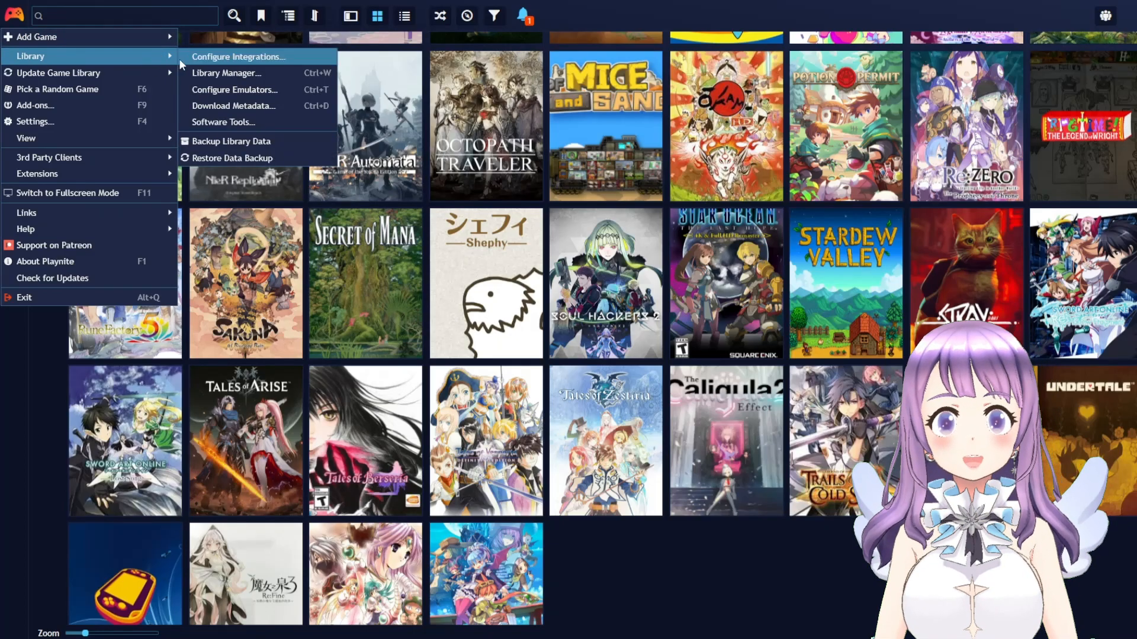
click(286, 89)
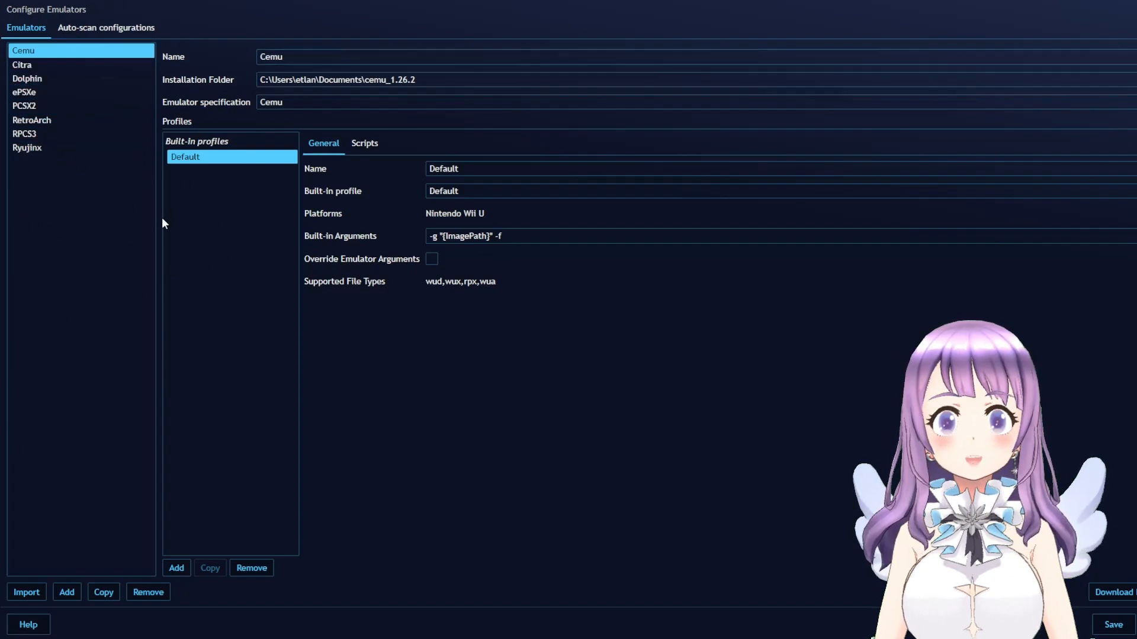
- Set Cemu's installation folder to cemu_1.26.2 in Documents and its emulator specification to Cemu
click(366, 57)
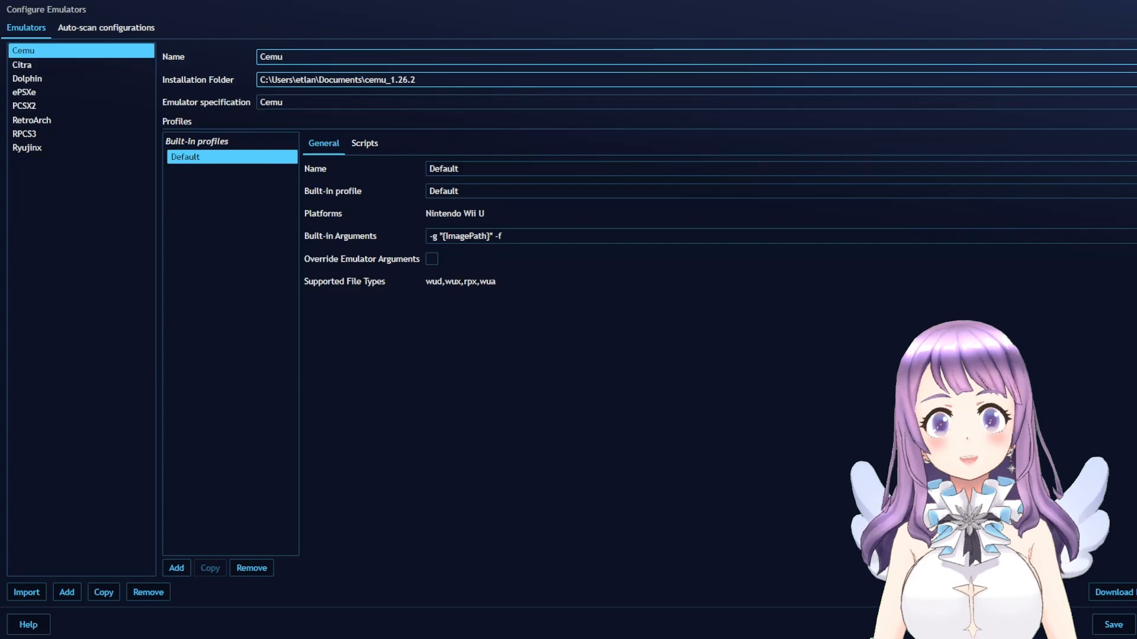
click(1132, 81)
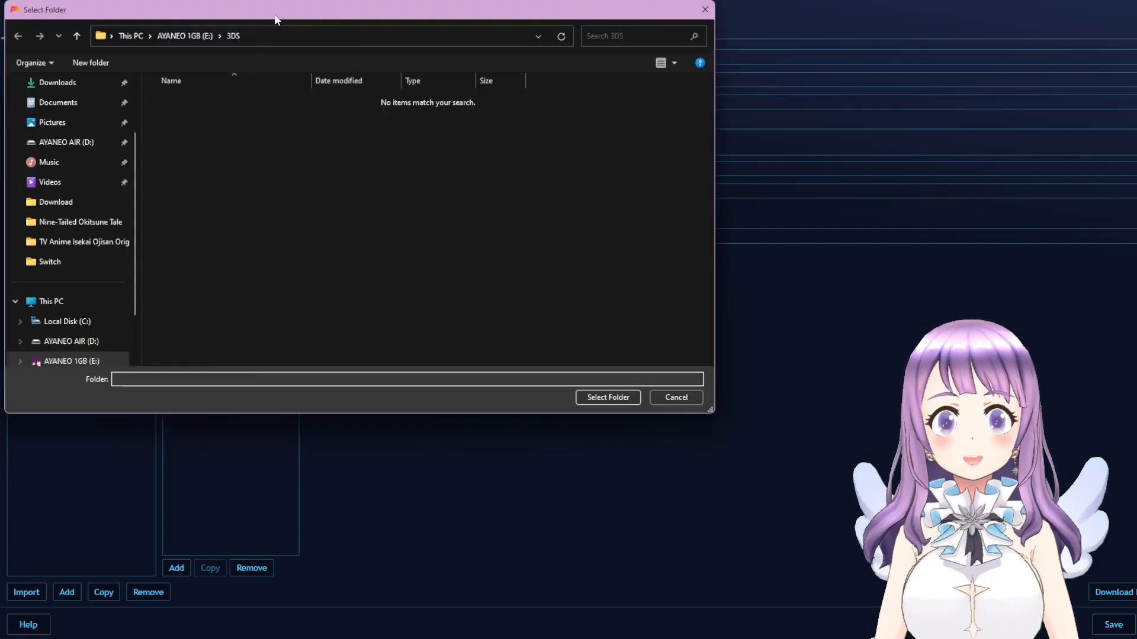
drag(361, 26, 741, 174)
click(417, 255)
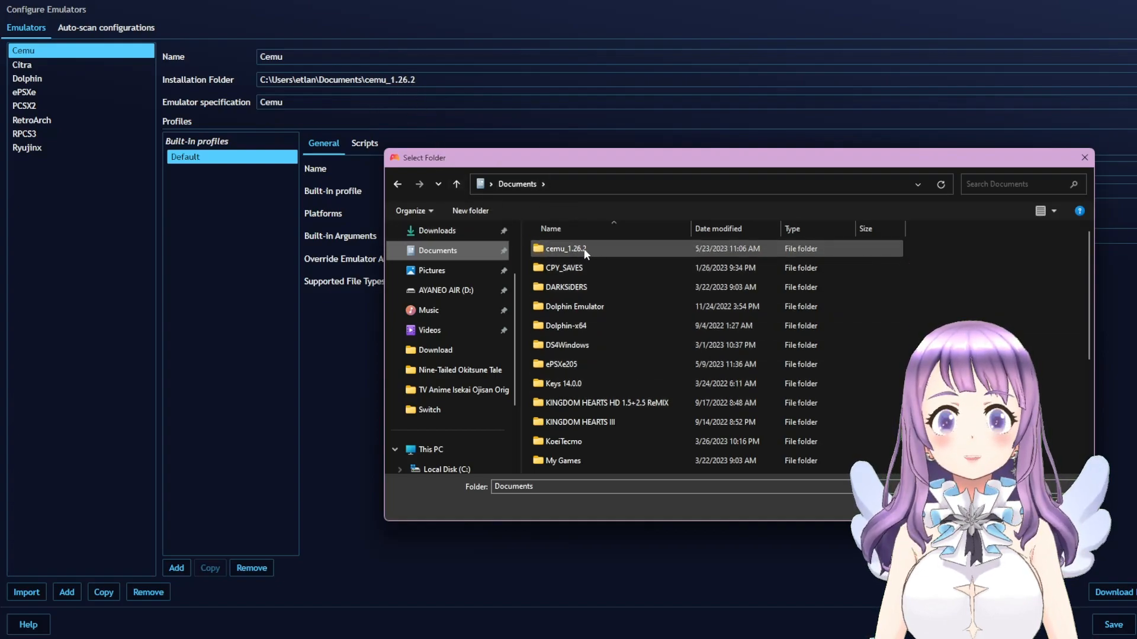
click(623, 247)
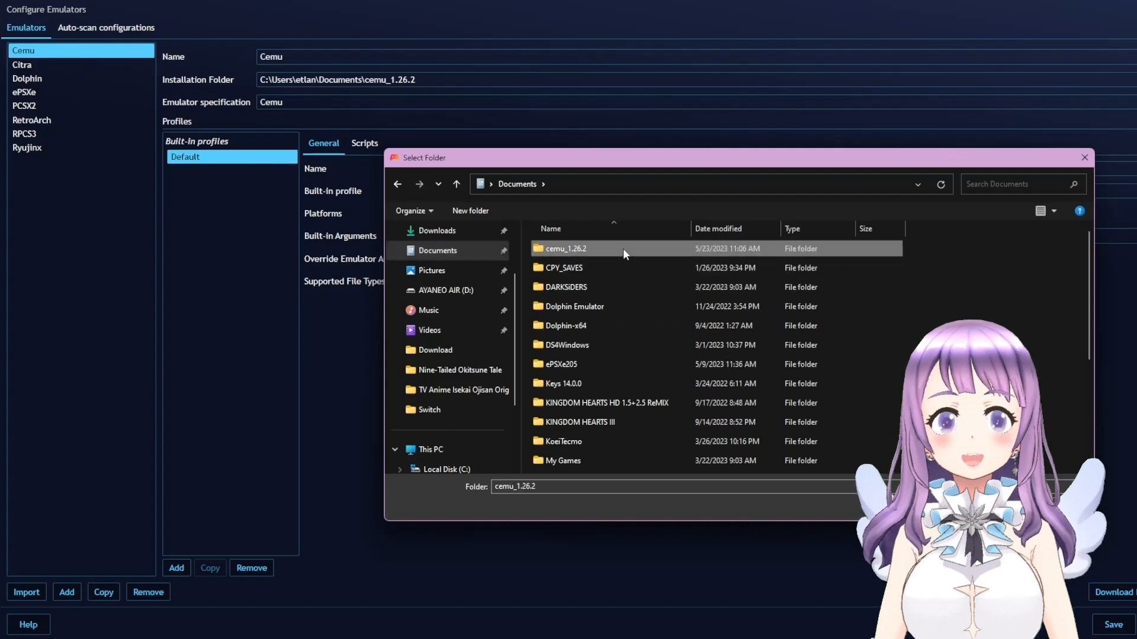
double_click(623, 247)
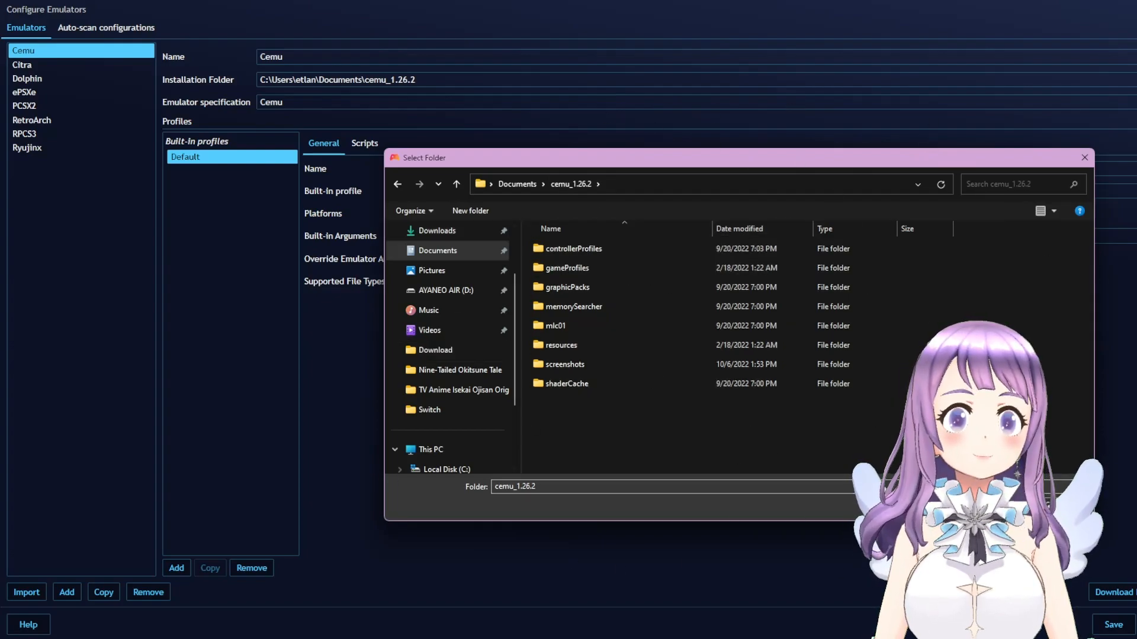
click(993, 504)
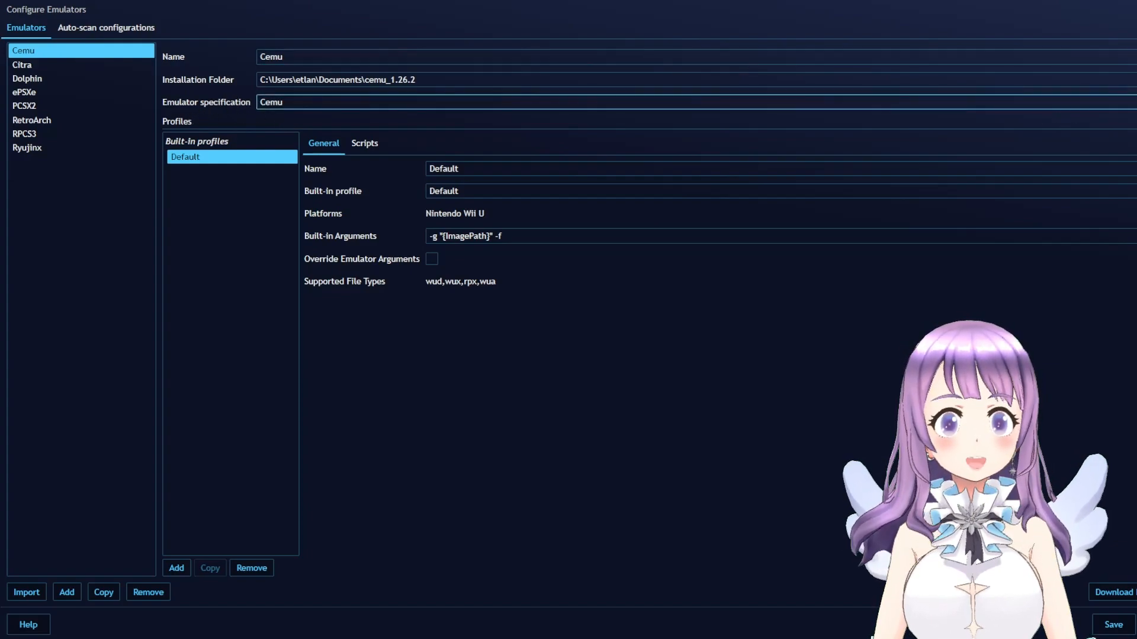
click(1131, 103)
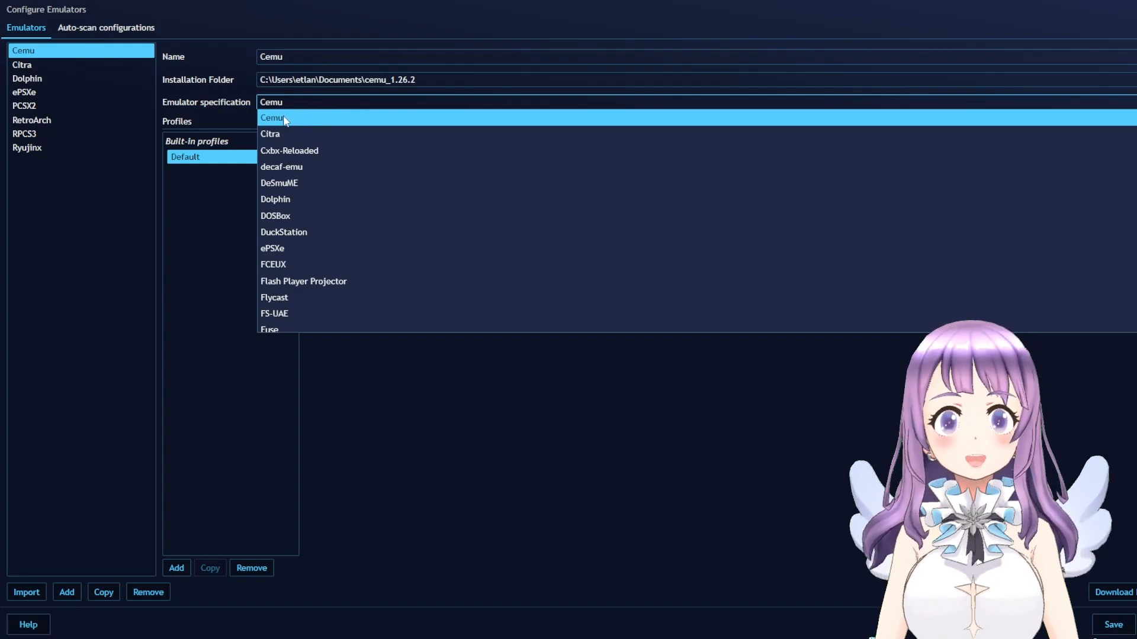
click(317, 116)
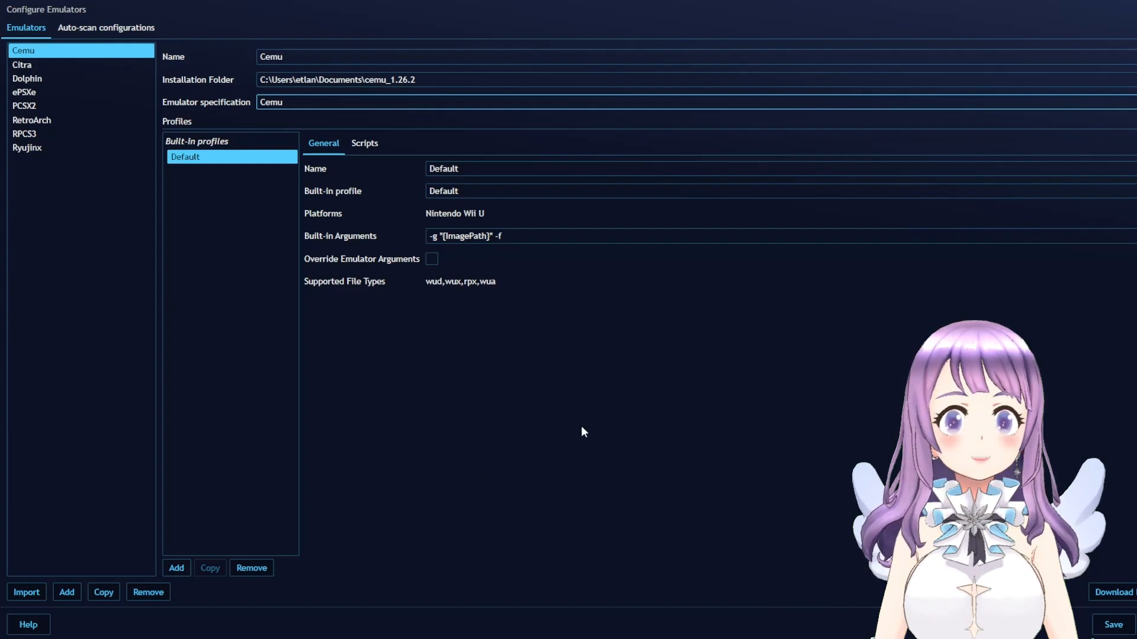
- Review the installation folder, emulator specification and profiles configured for Citra, Dolphin, ePSXe and PCSX2
click(40, 65)
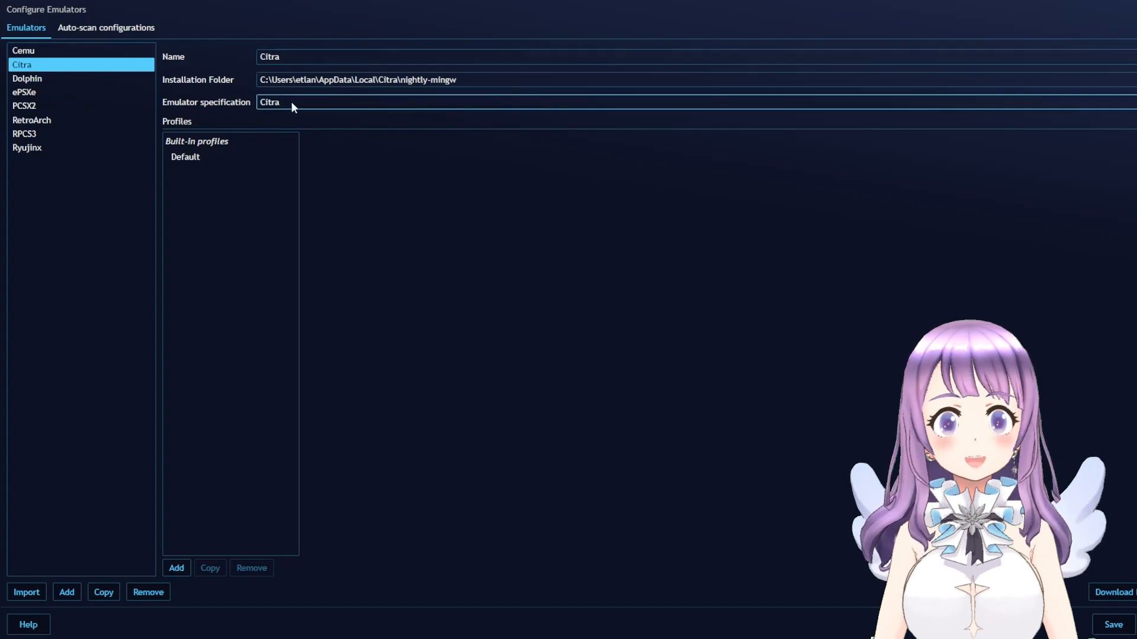
click(73, 52)
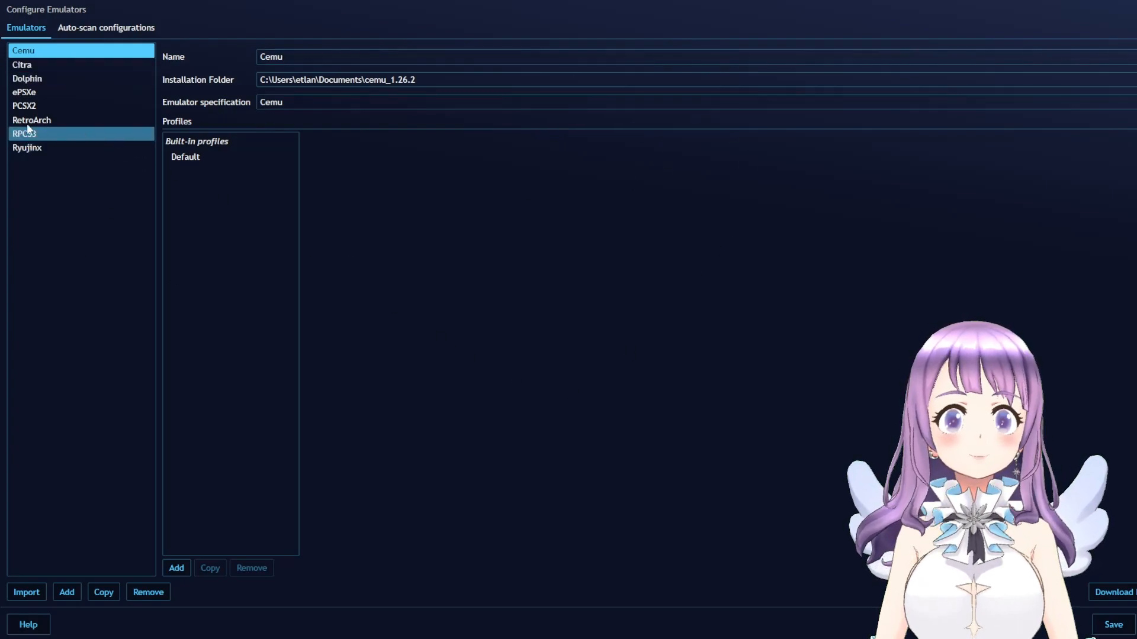
click(45, 79)
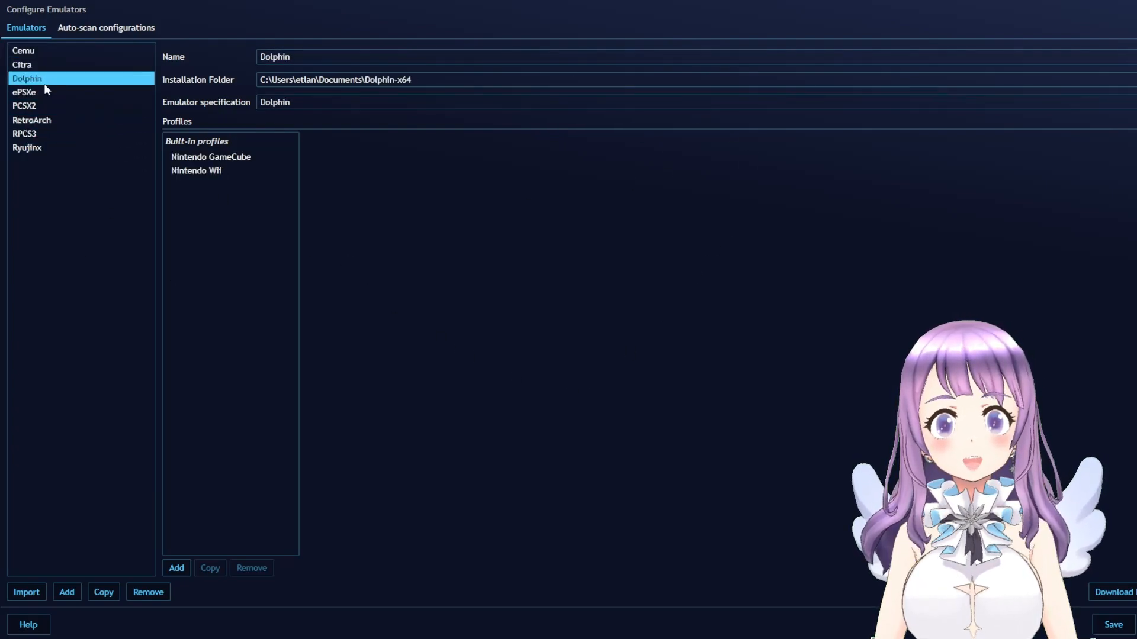
click(40, 93)
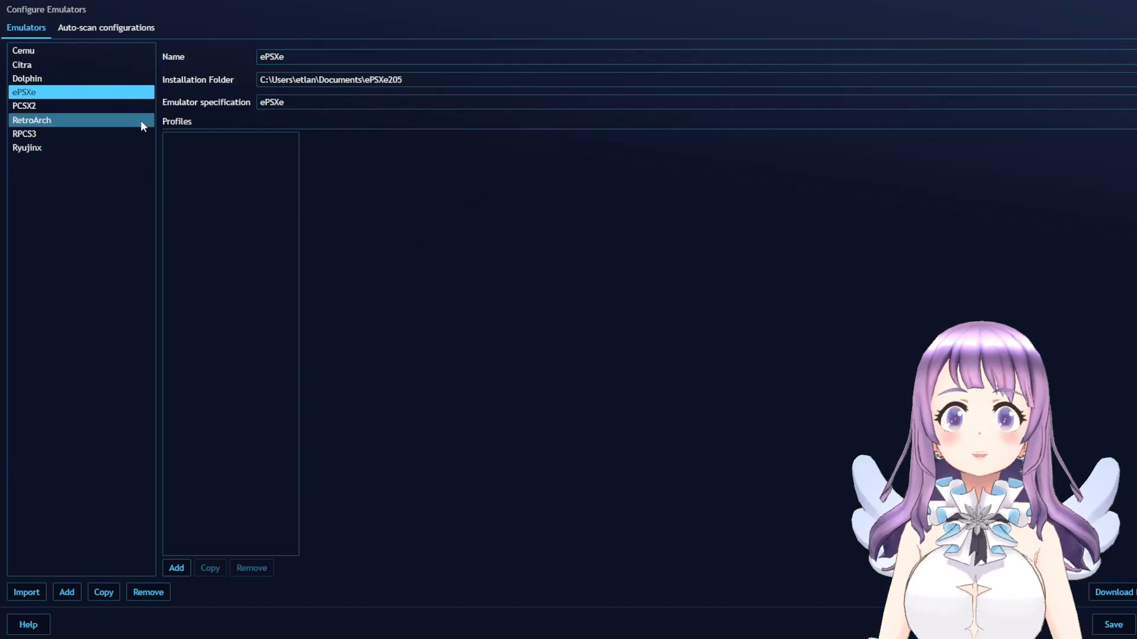
click(92, 106)
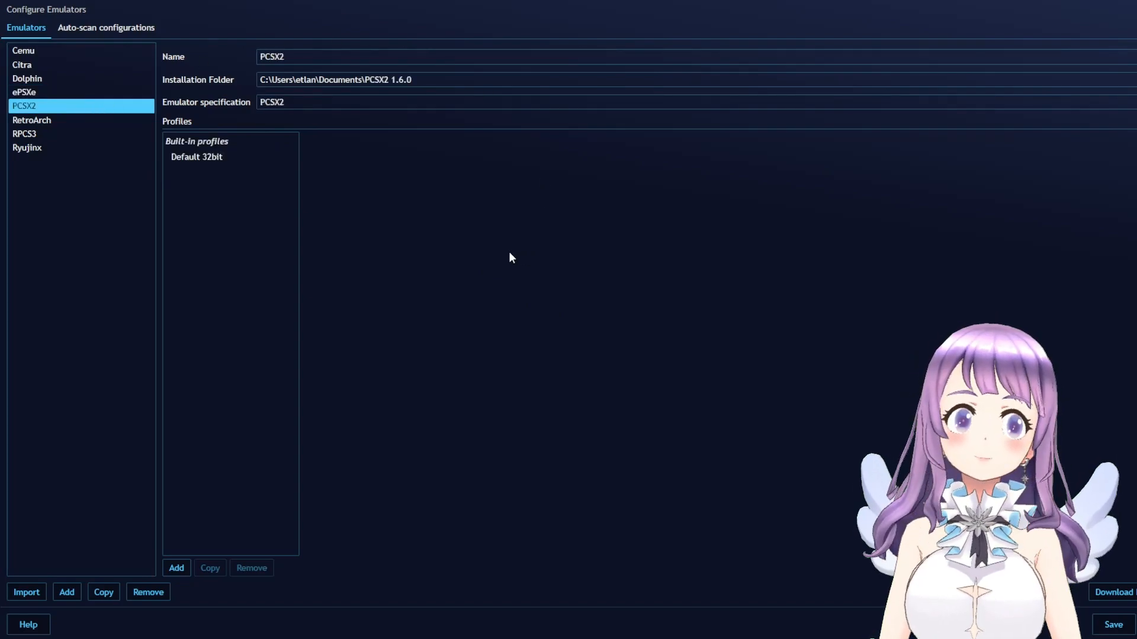
- Review the RPCS3 configuration with its Default profile, and the Ryujinx configuration
click(64, 135)
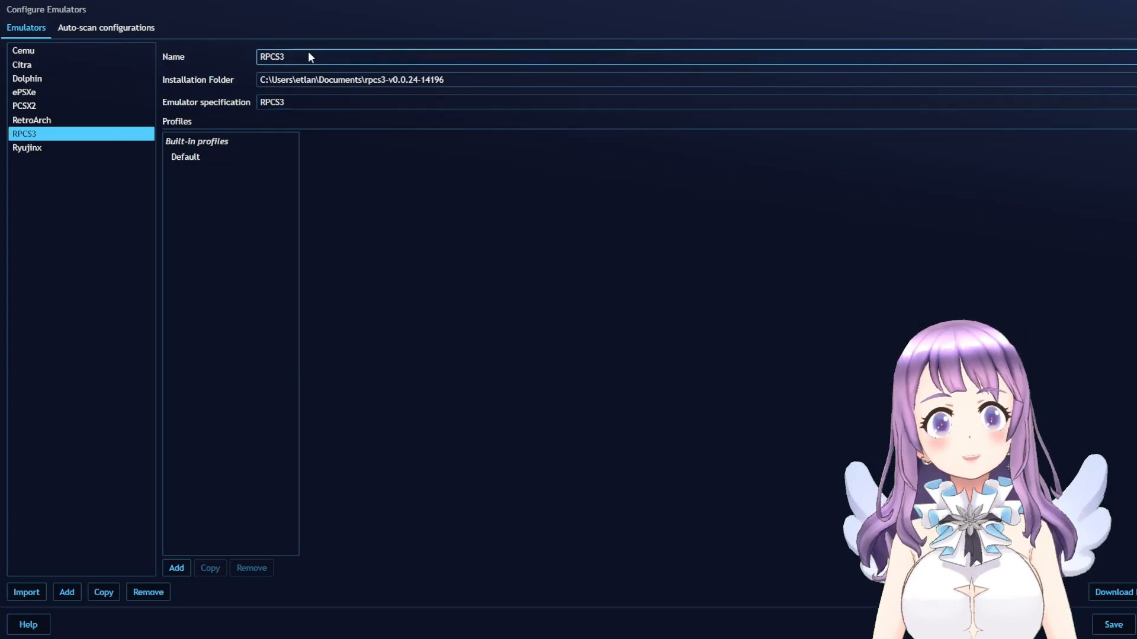
click(213, 156)
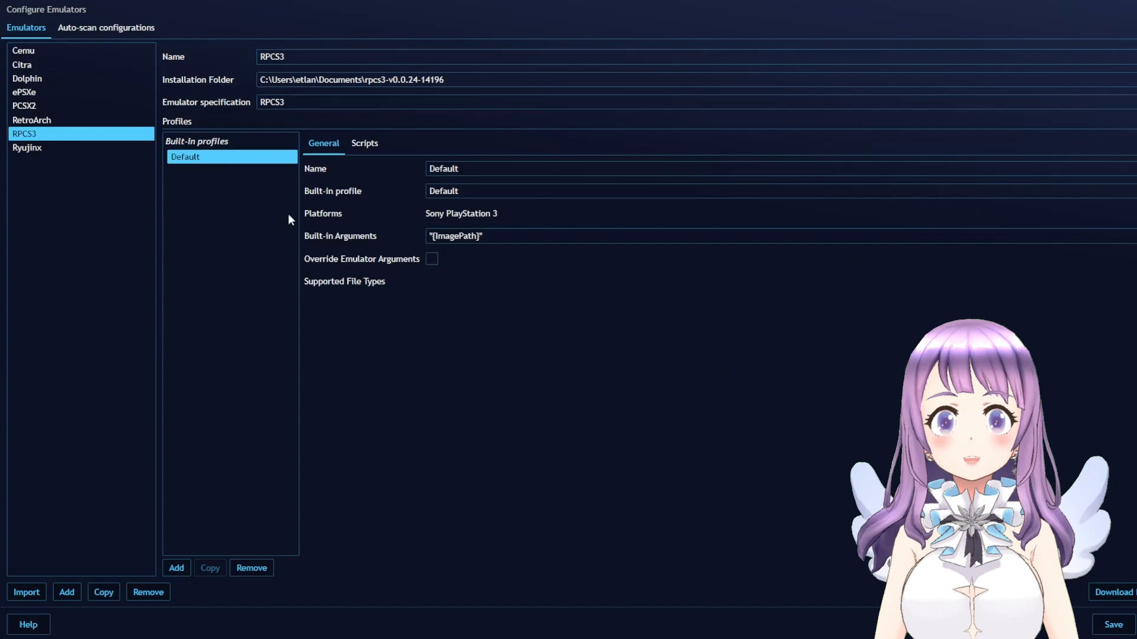
click(53, 148)
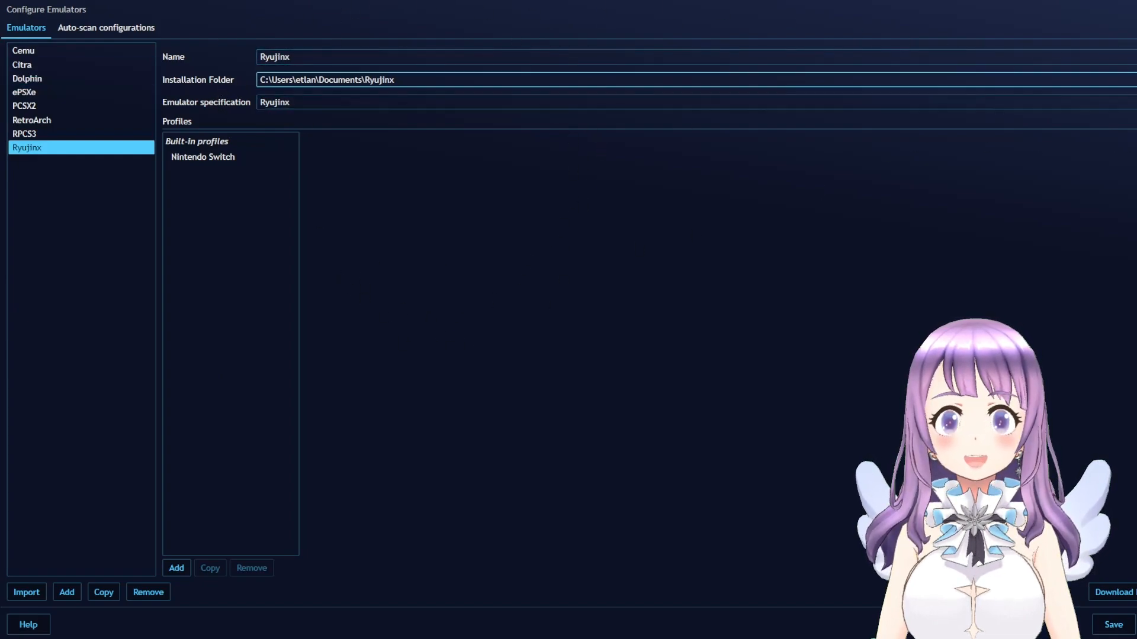
- Browse to the Ryujinx folder in Documents from Ryujinx's installation folder setting, and dismiss the folder selection
click(1133, 79)
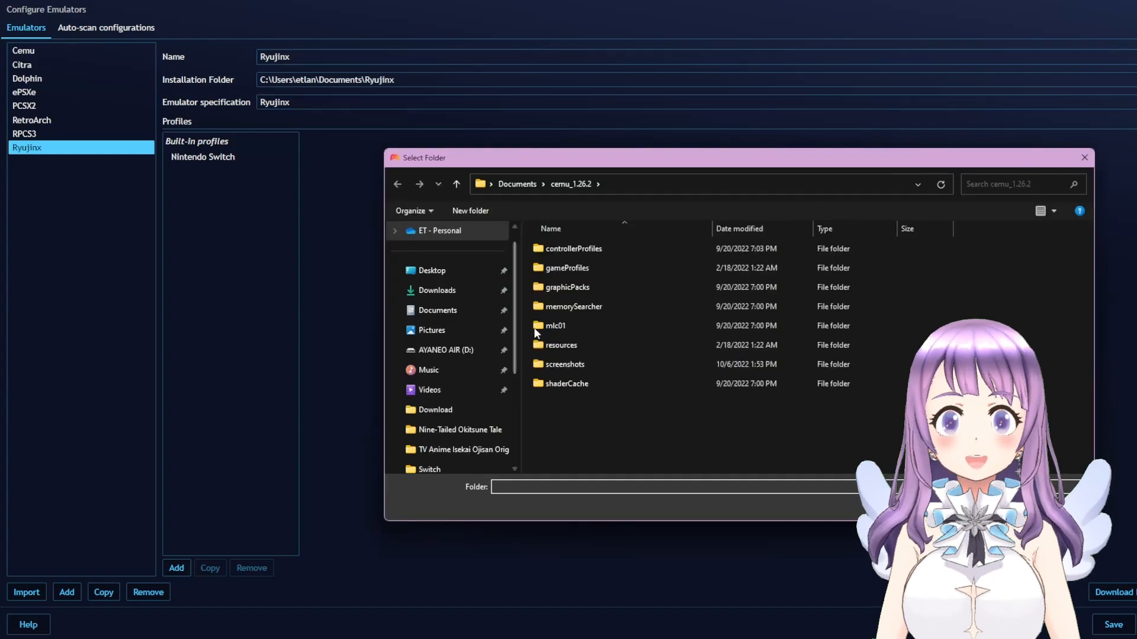
click(517, 182)
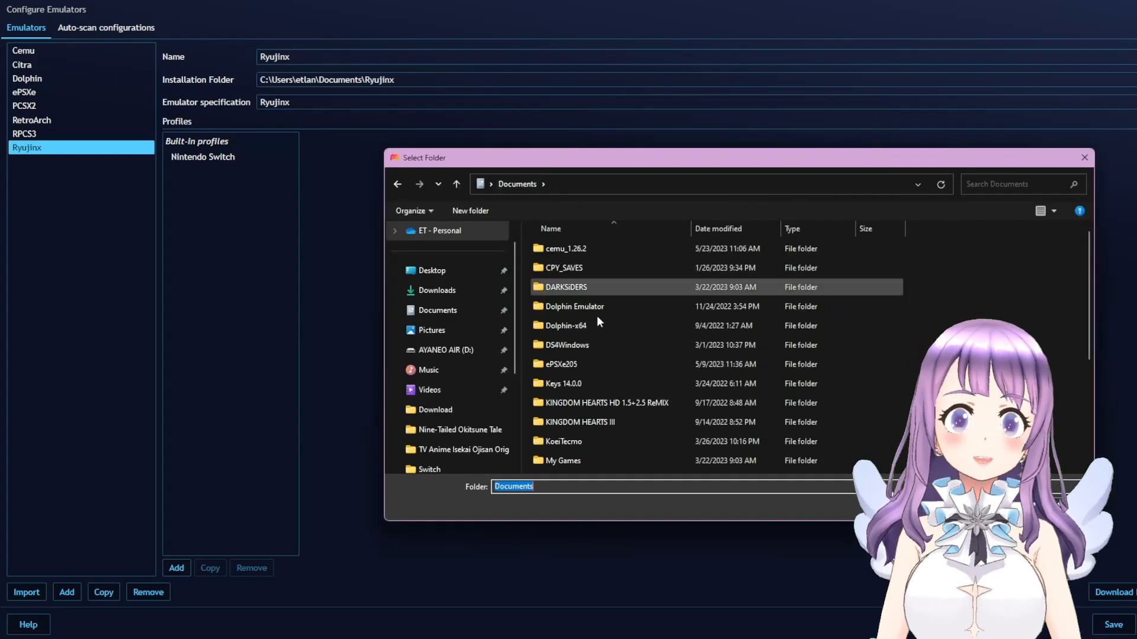
scroll(651, 420, down, 3)
double_click(636, 422)
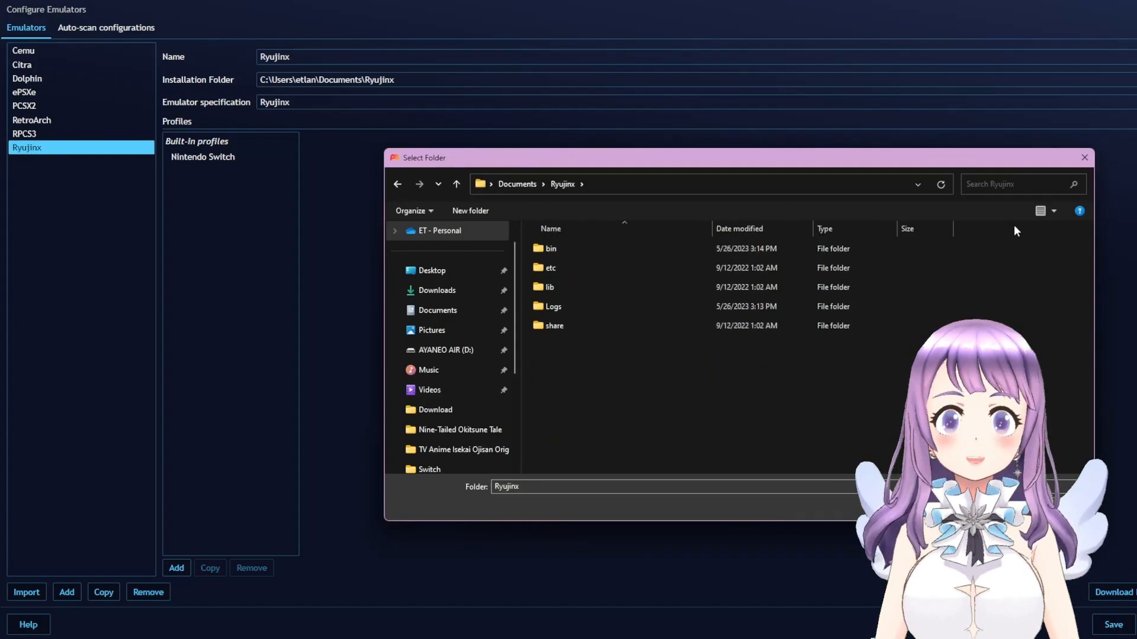
click(1089, 158)
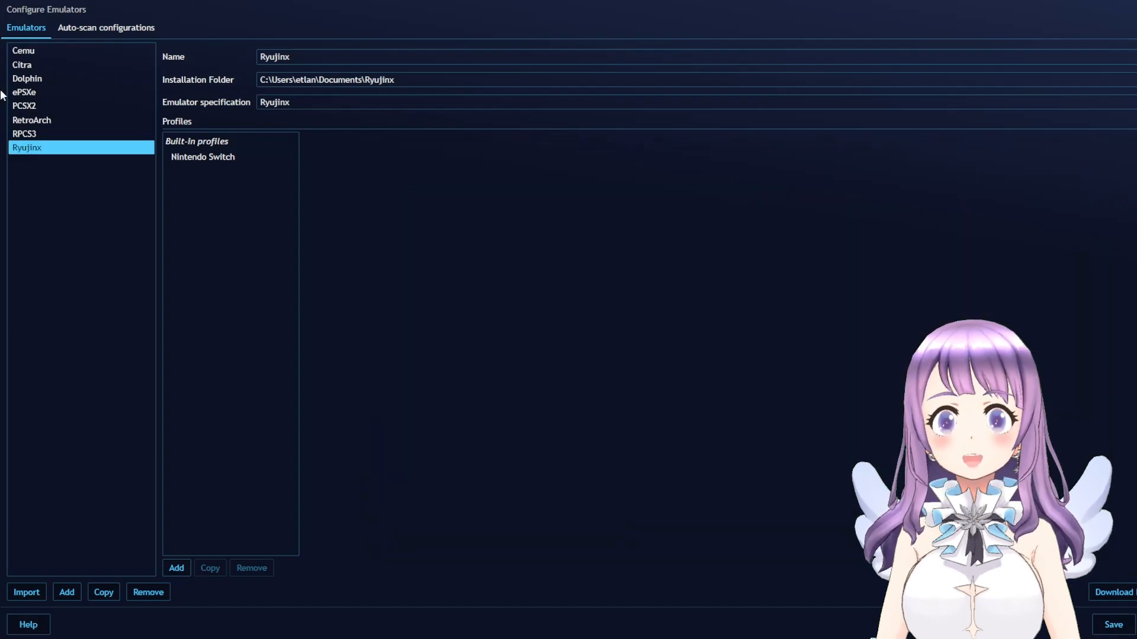
- Examine Citra's installation folder path, the folder selection for it and the copy options for the path text
click(26, 64)
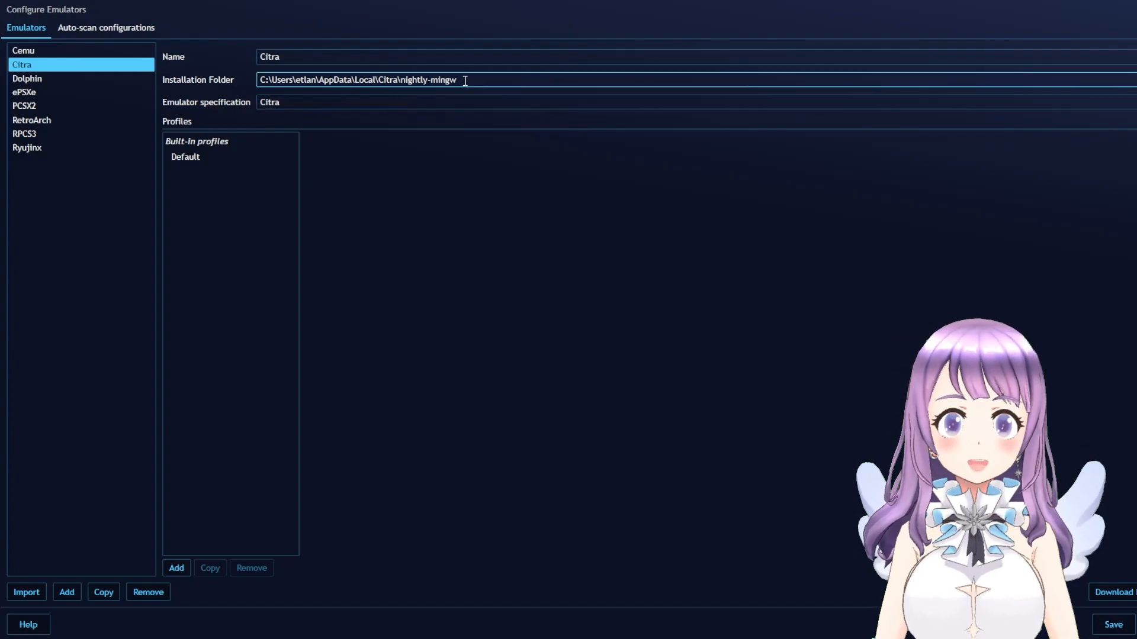
drag(266, 77, 515, 76)
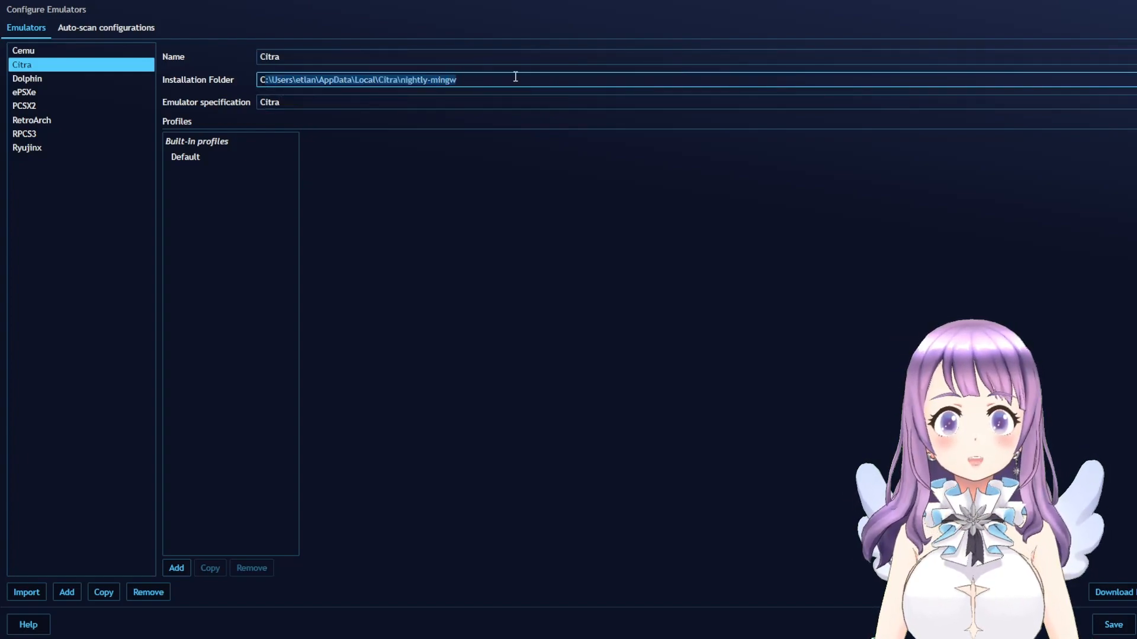
drag(270, 78, 507, 78)
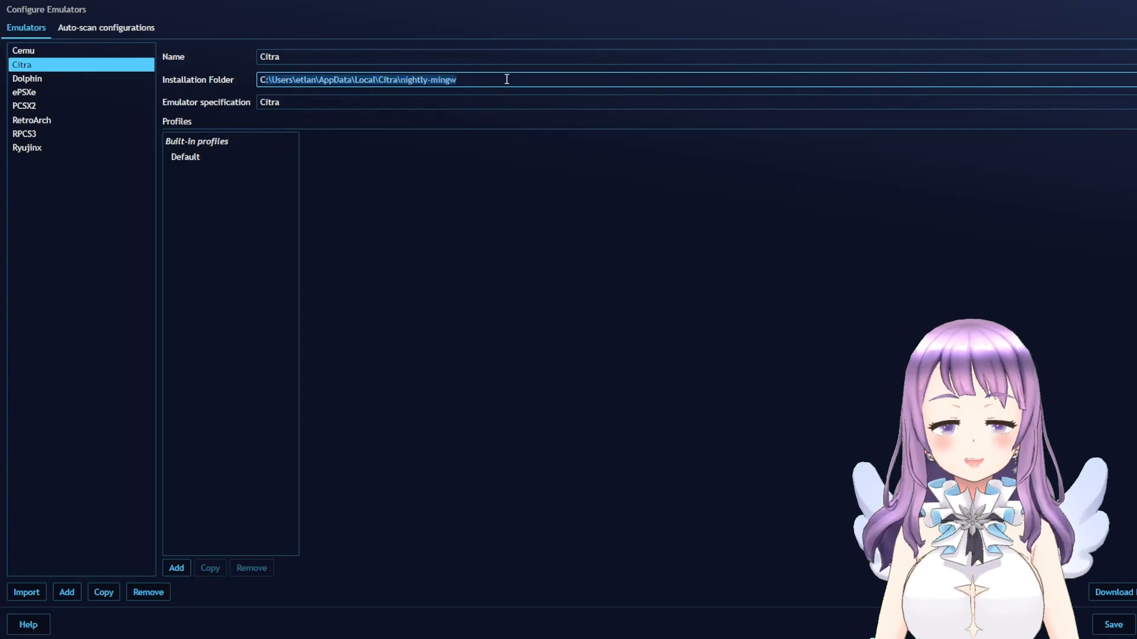
click(280, 83)
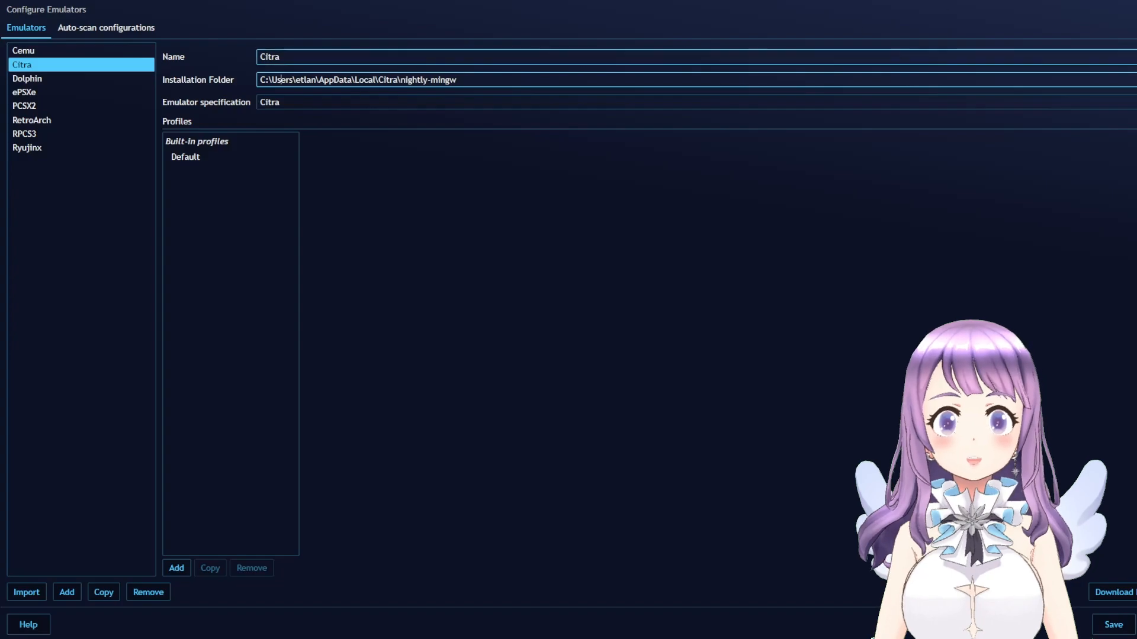
click(1135, 79)
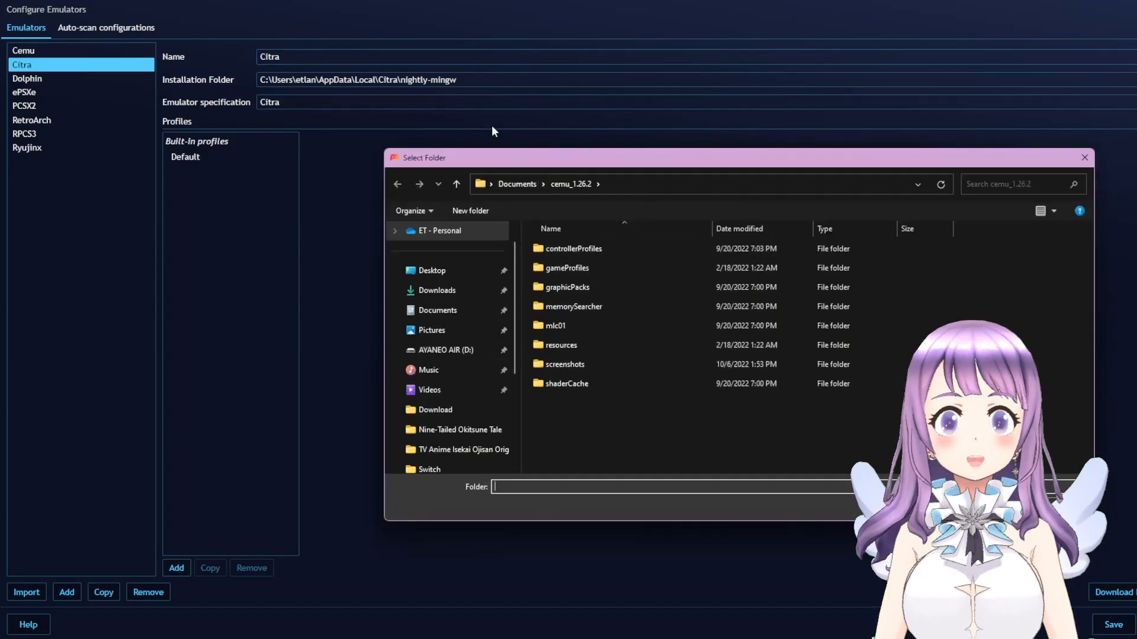
scroll(492, 390, up, 1)
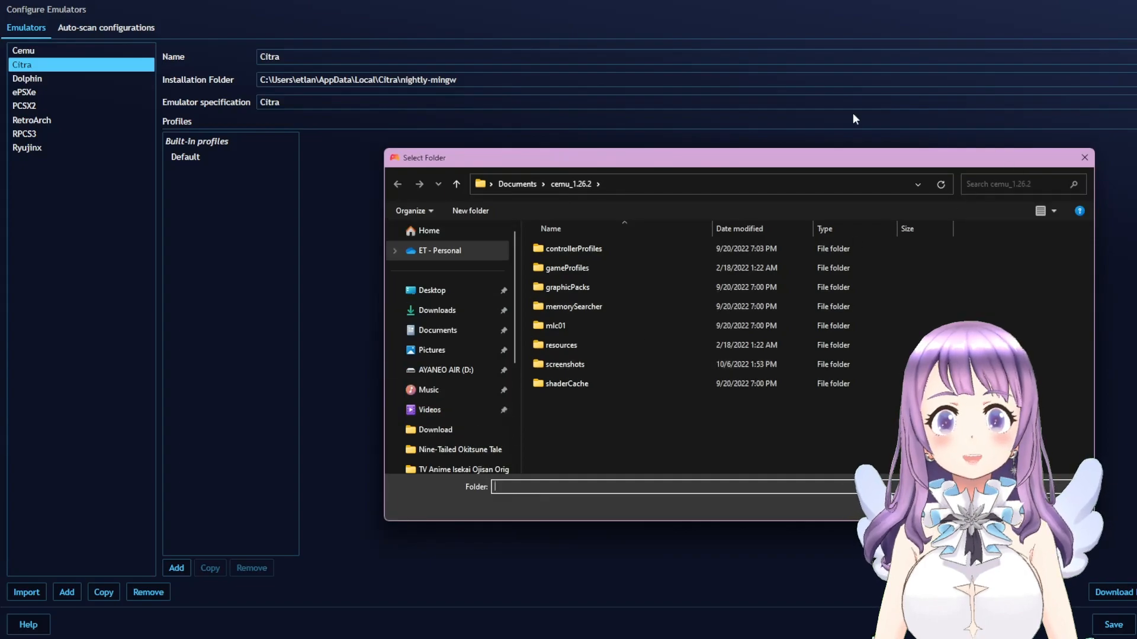
click(1085, 158)
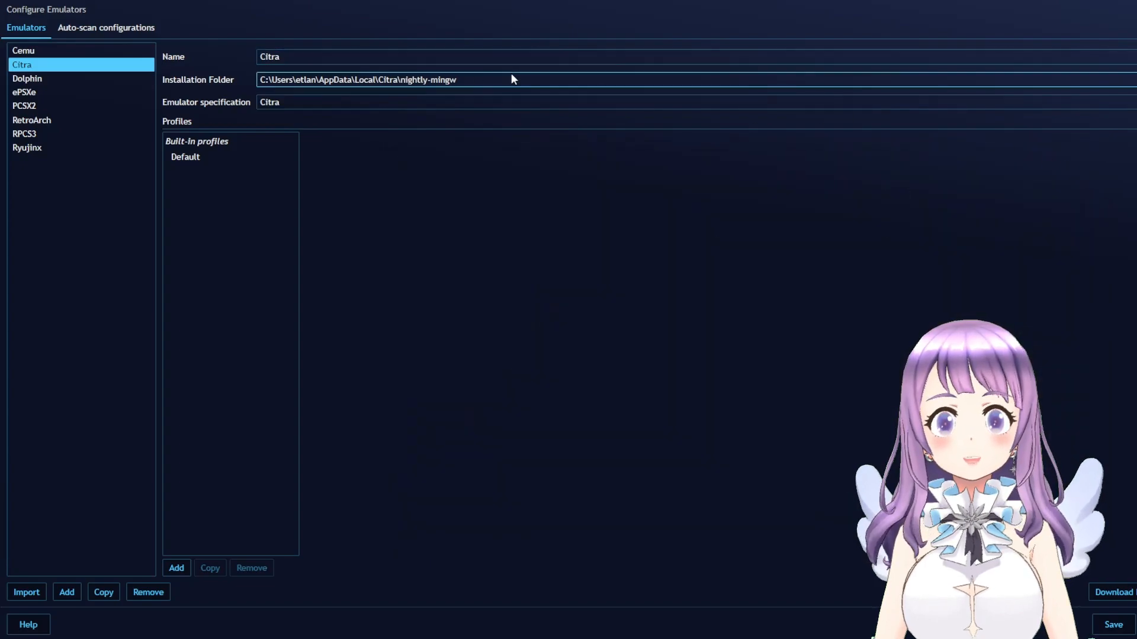
drag(505, 79, 164, 98)
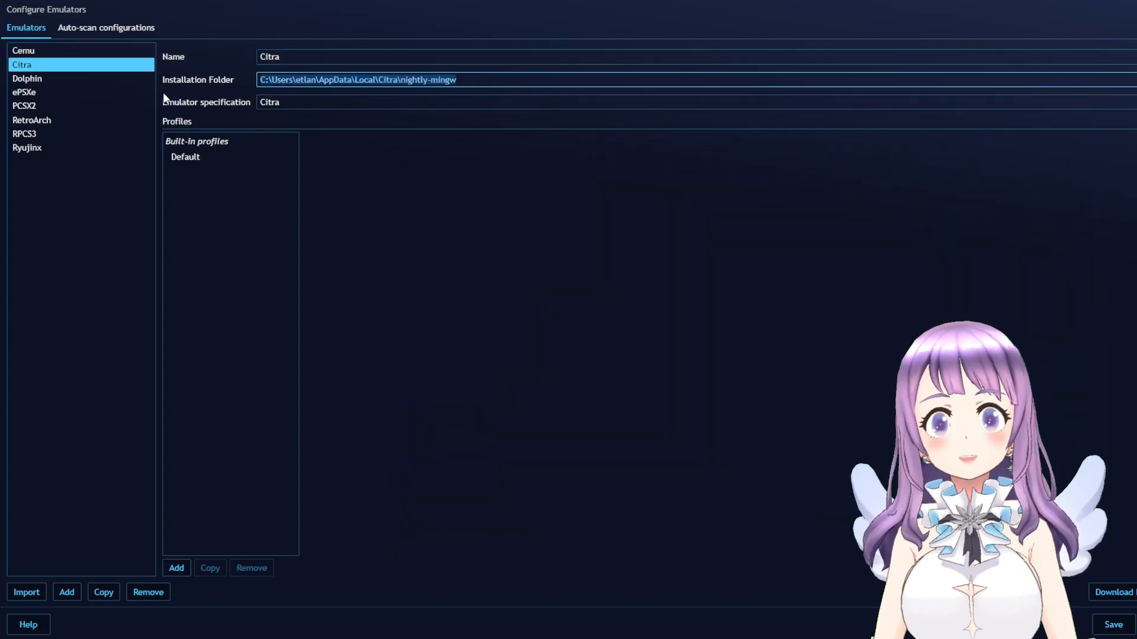
right_click(300, 76)
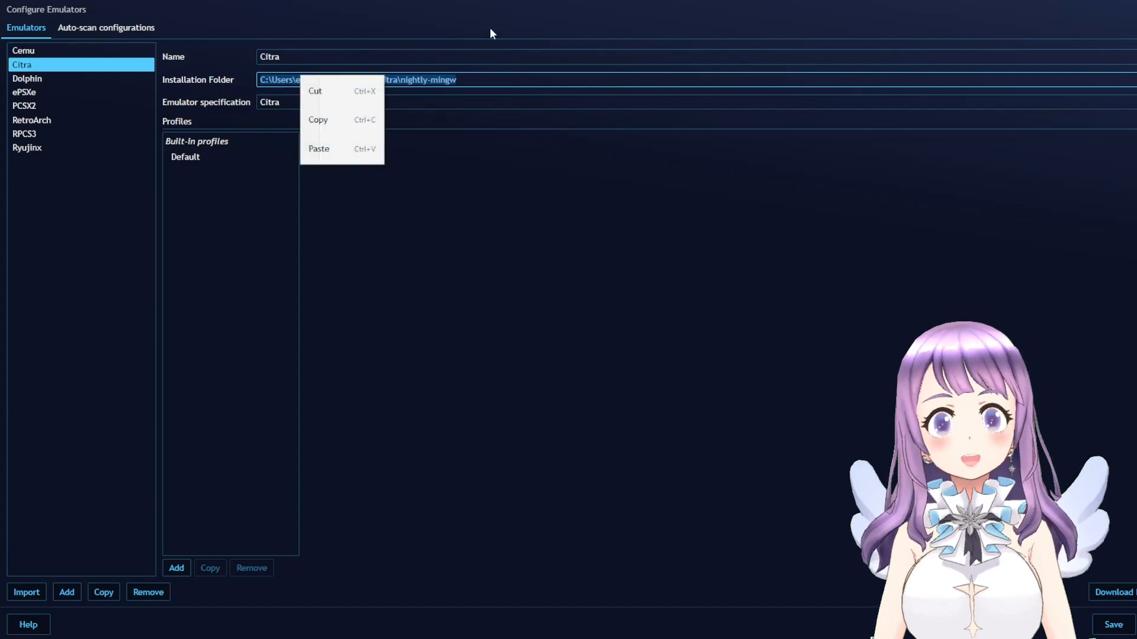
click(474, 181)
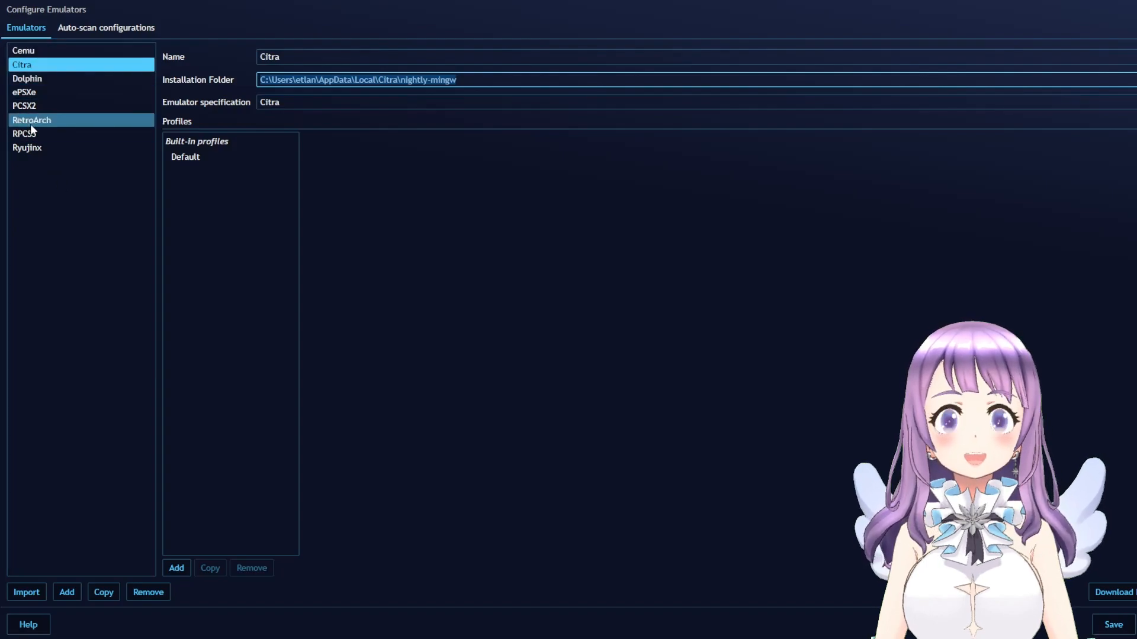
- Review RetroArch's installation folder and built-in profiles, and save the emulator configuration
click(52, 120)
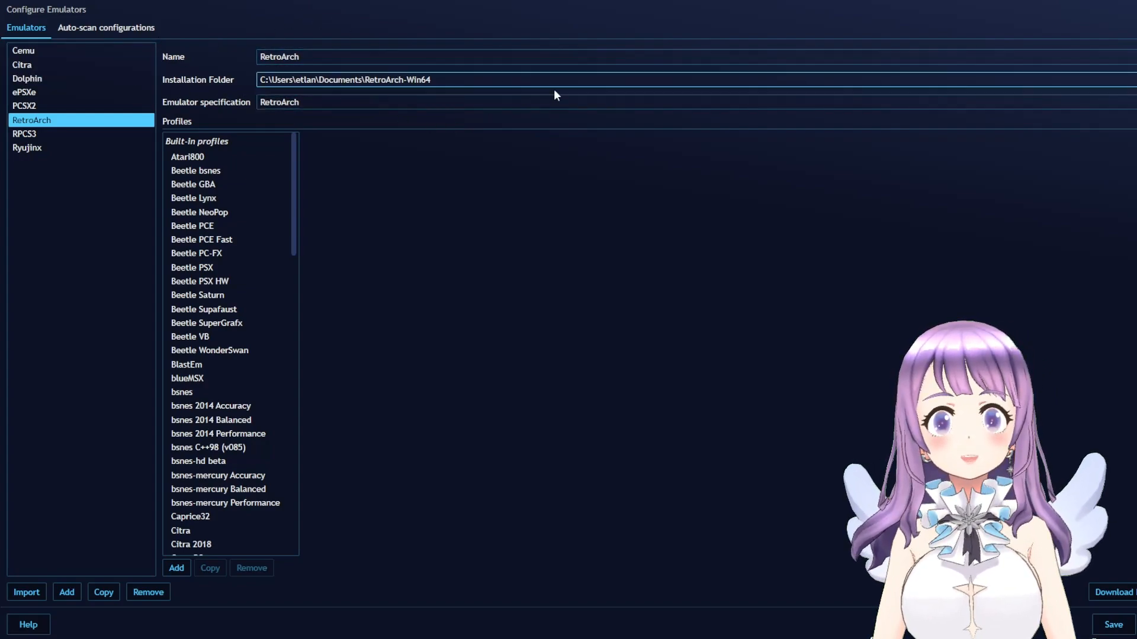
drag(290, 250, 239, 190)
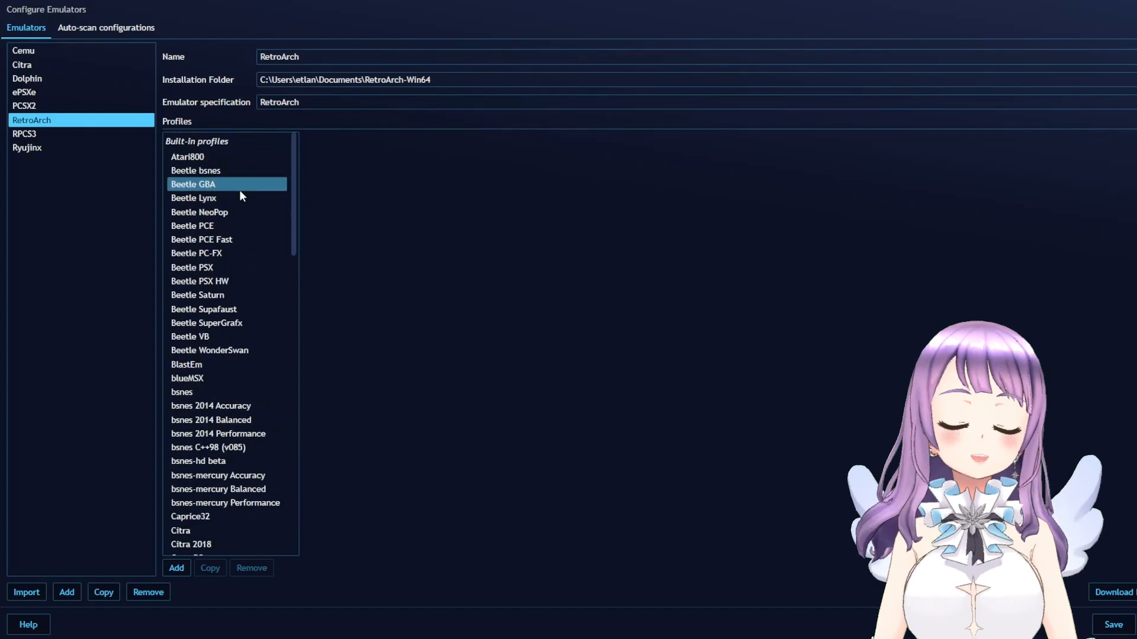
drag(292, 247, 259, 153)
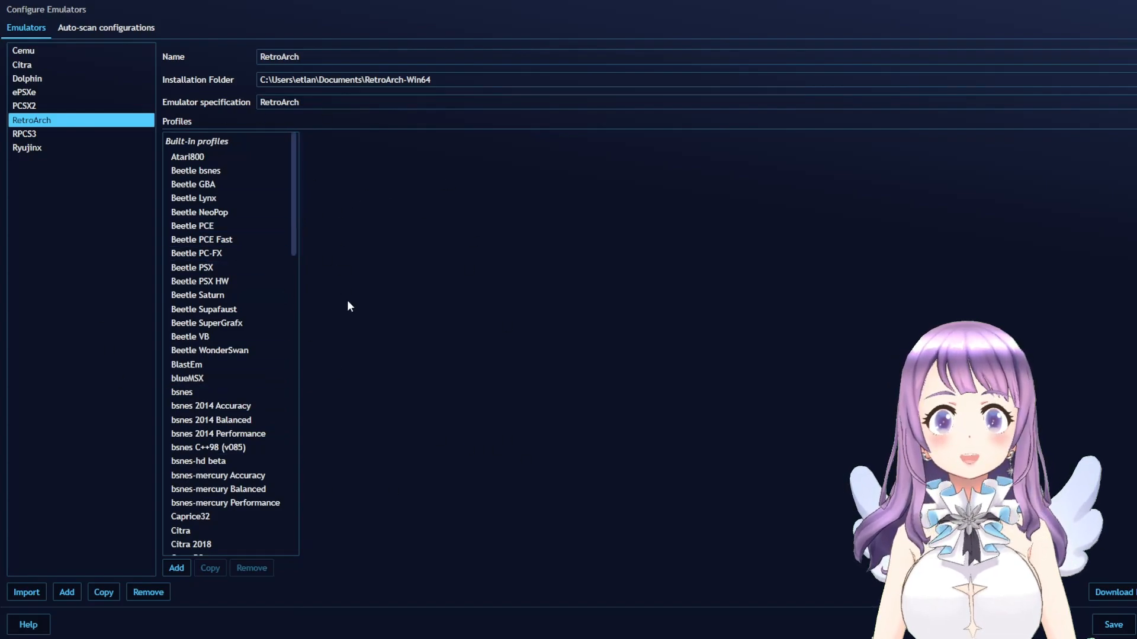
drag(293, 228, 285, 168)
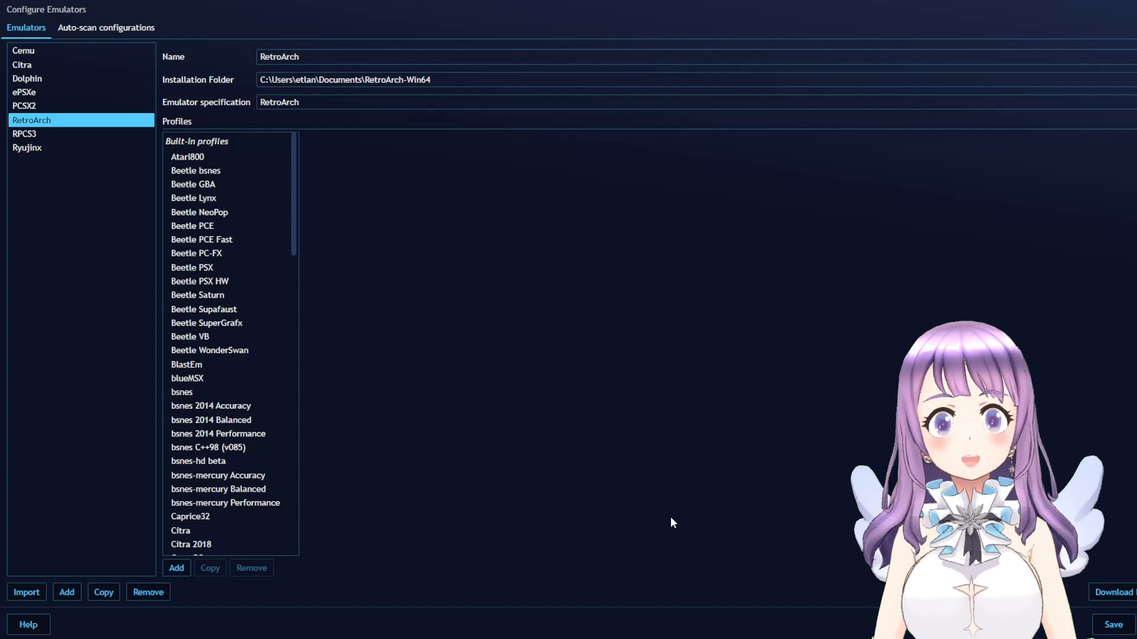
click(1113, 625)
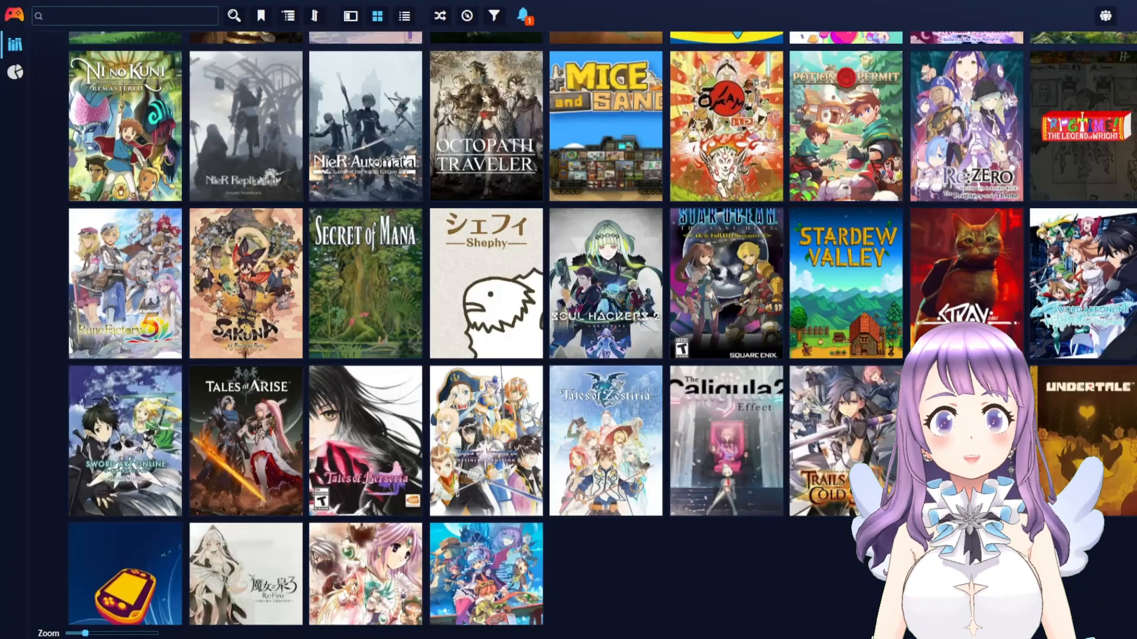
- Browse the library covers from the PC (Windows) group through the Nintendo groups up to the Android group
scroll(602, 329, up, 1)
scroll(485, 562, down, 5)
scroll(485, 563, down, 5)
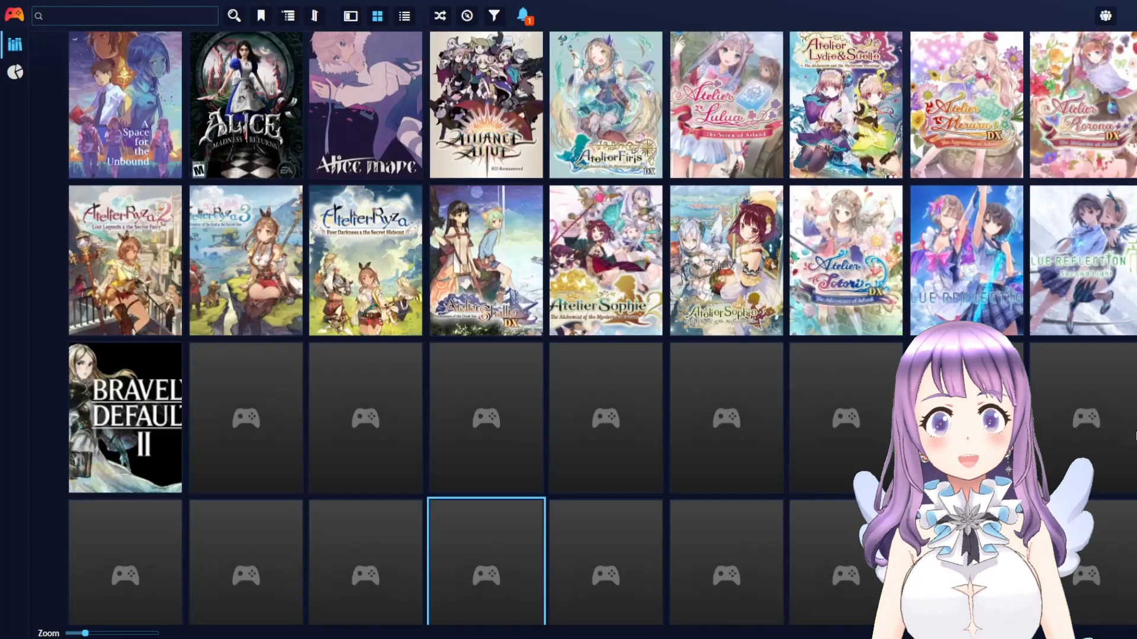
scroll(486, 562, up, 10)
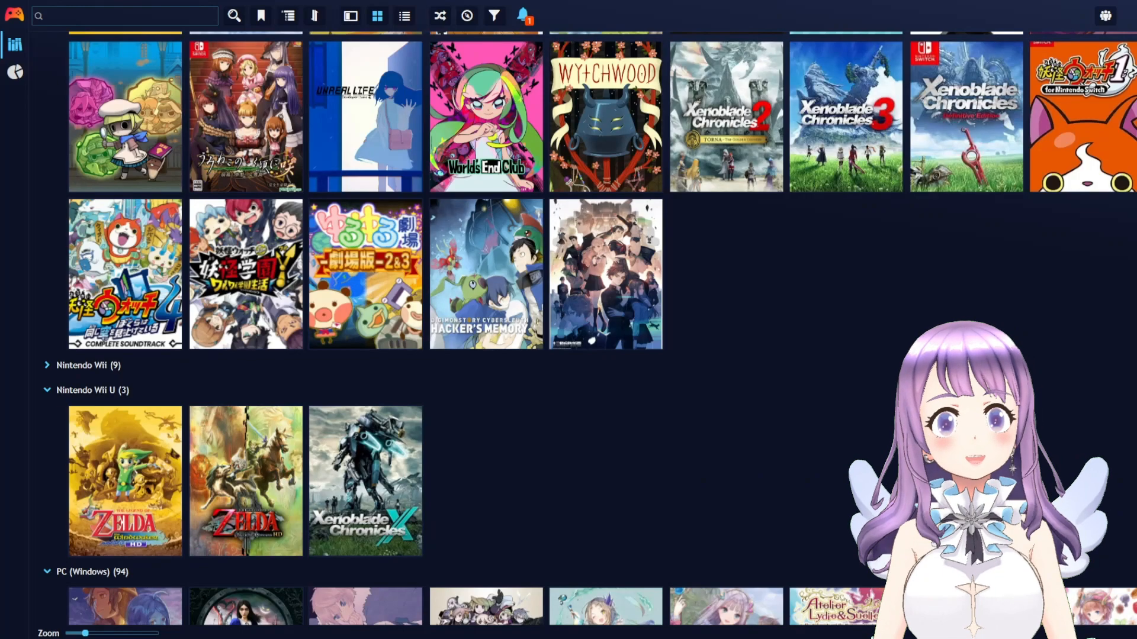
scroll(486, 562, up, 2)
scroll(590, 328, down, 1)
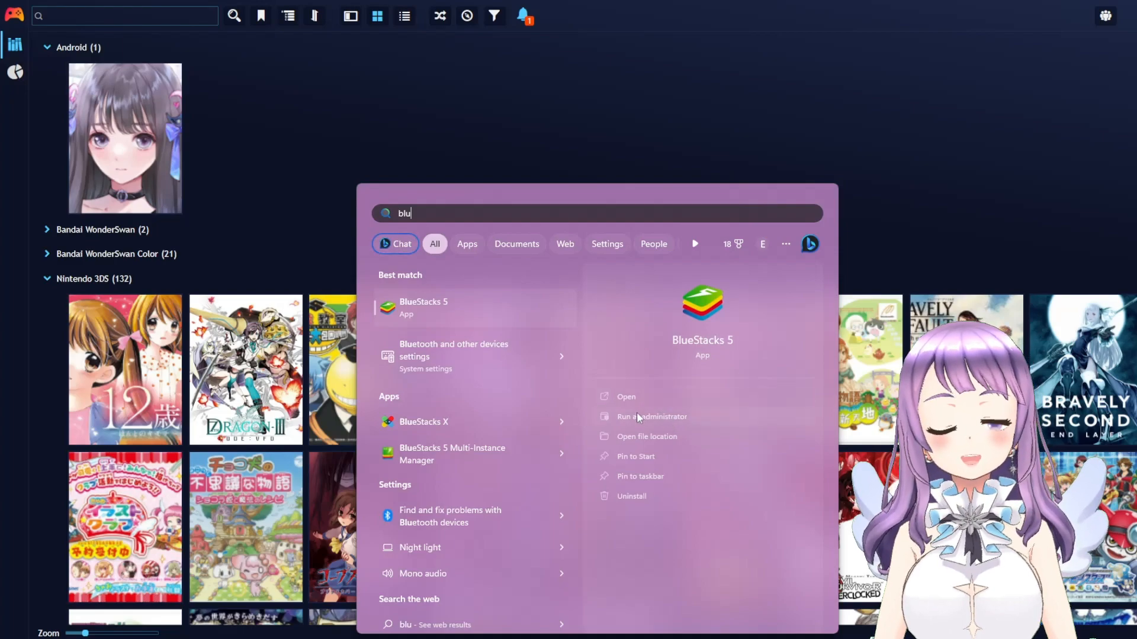
- Find the BlueStacks 5 shortcut in its file location on Windows, and inspect its properties and advanced properties
right_click(465, 311)
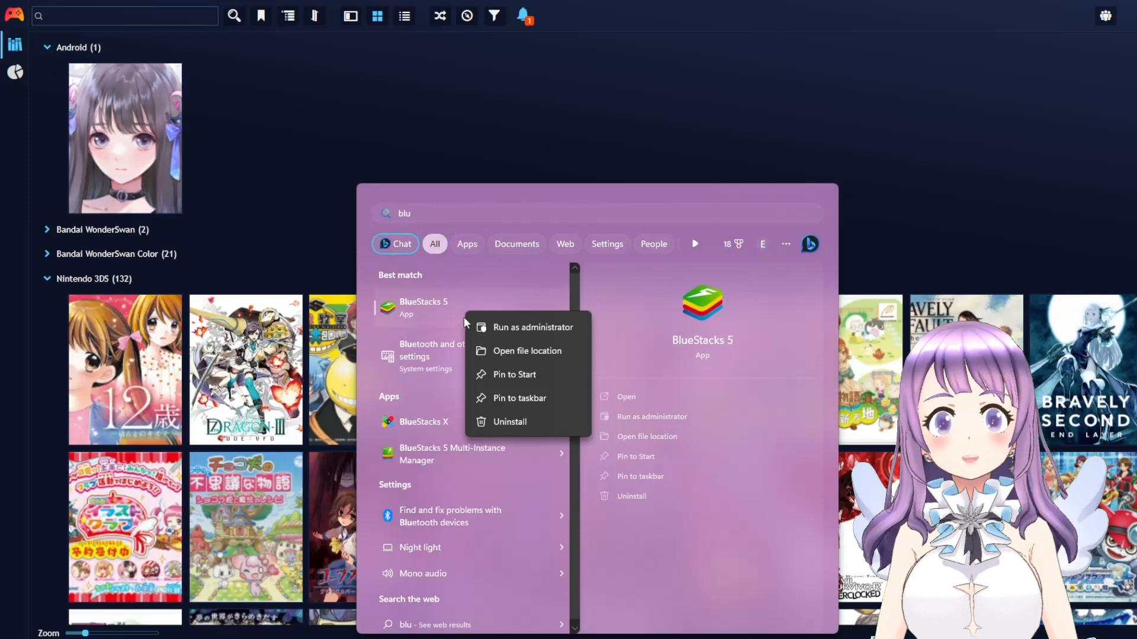
click(555, 349)
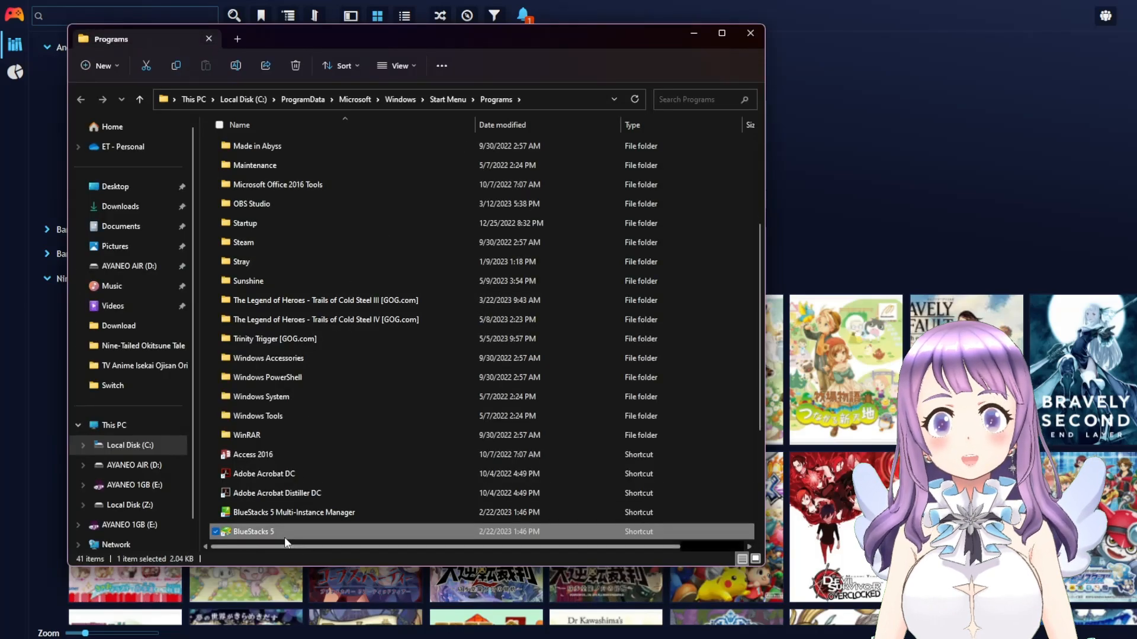
right_click(261, 531)
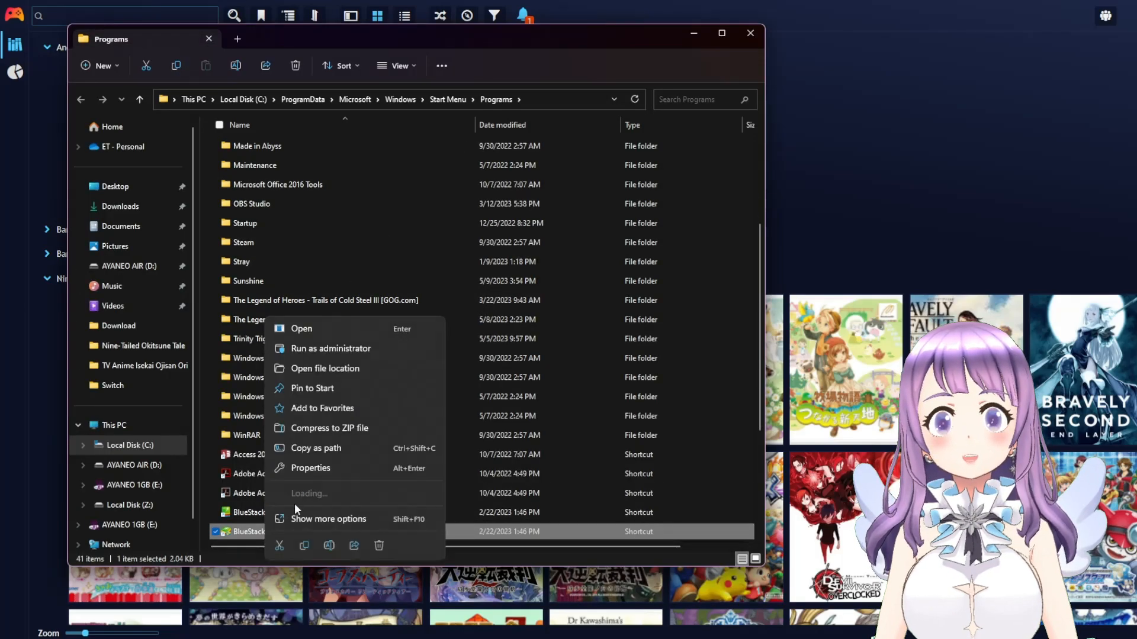
click(328, 455)
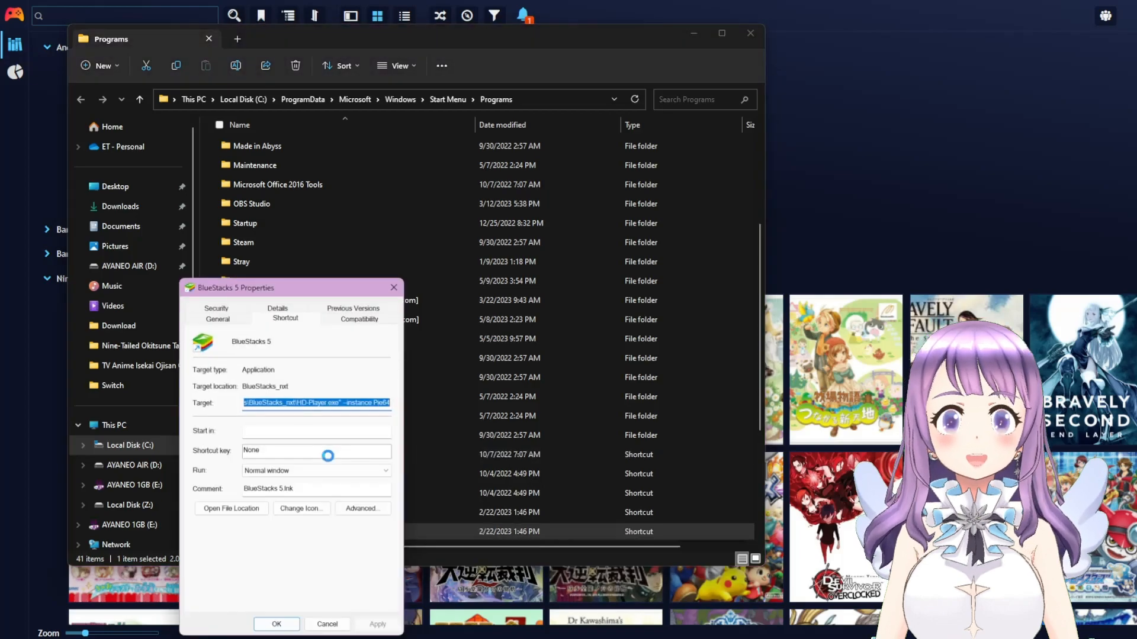
click(374, 510)
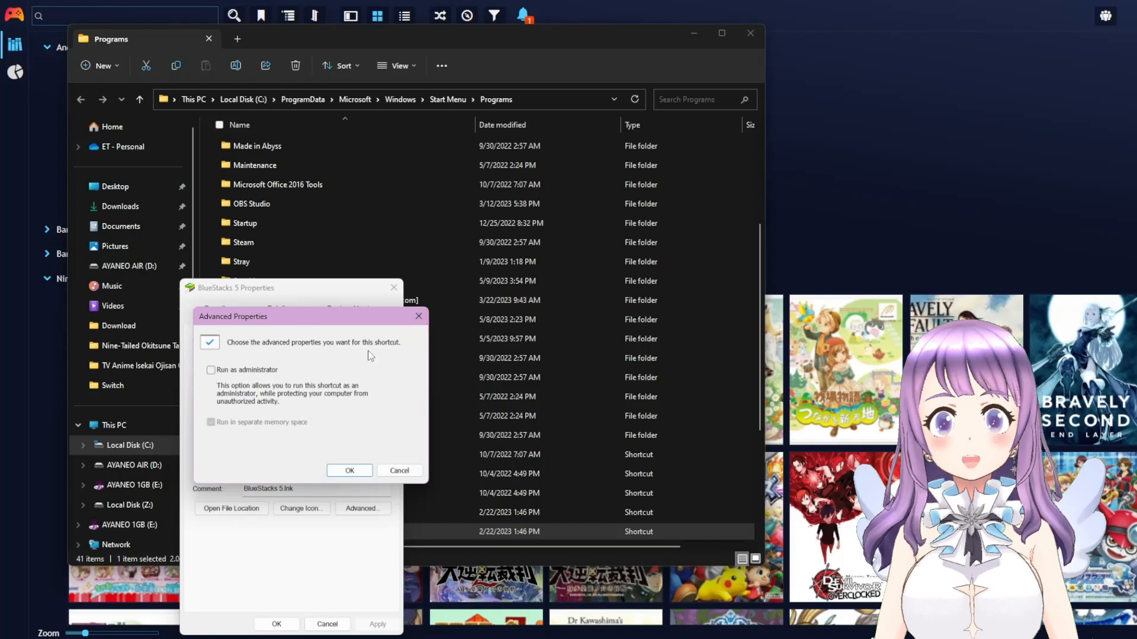
click(419, 316)
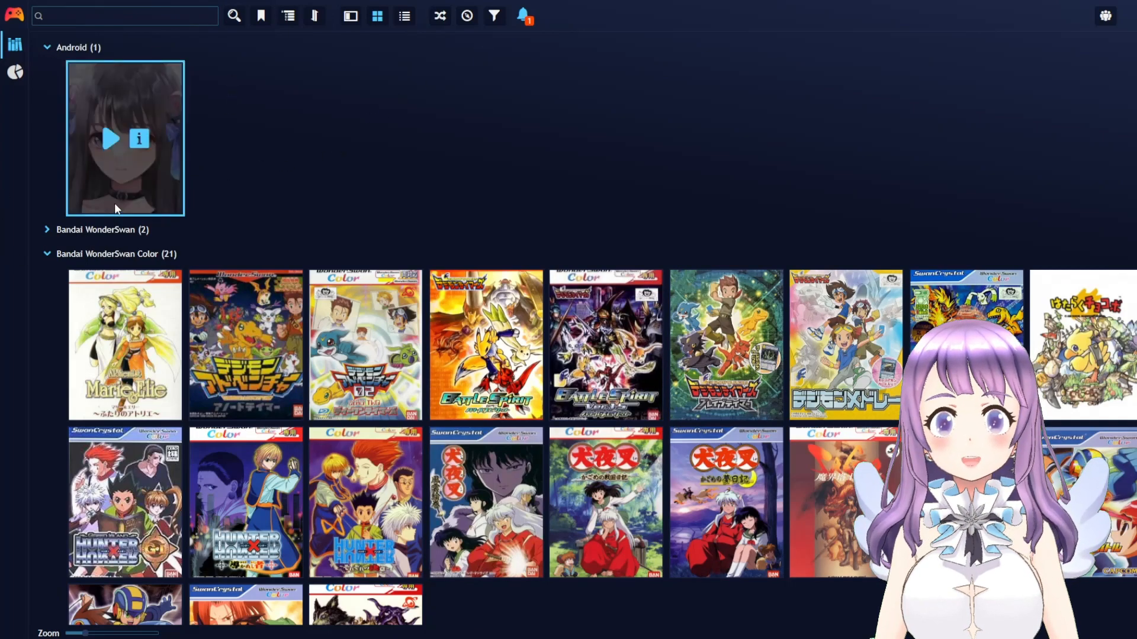
- Copy the executable path C:\Program Files\BlueStacks_nxt\HD-Player.exe from the existing Android game's Bluestack action, and close its details without saving
mouse_move(162, 277)
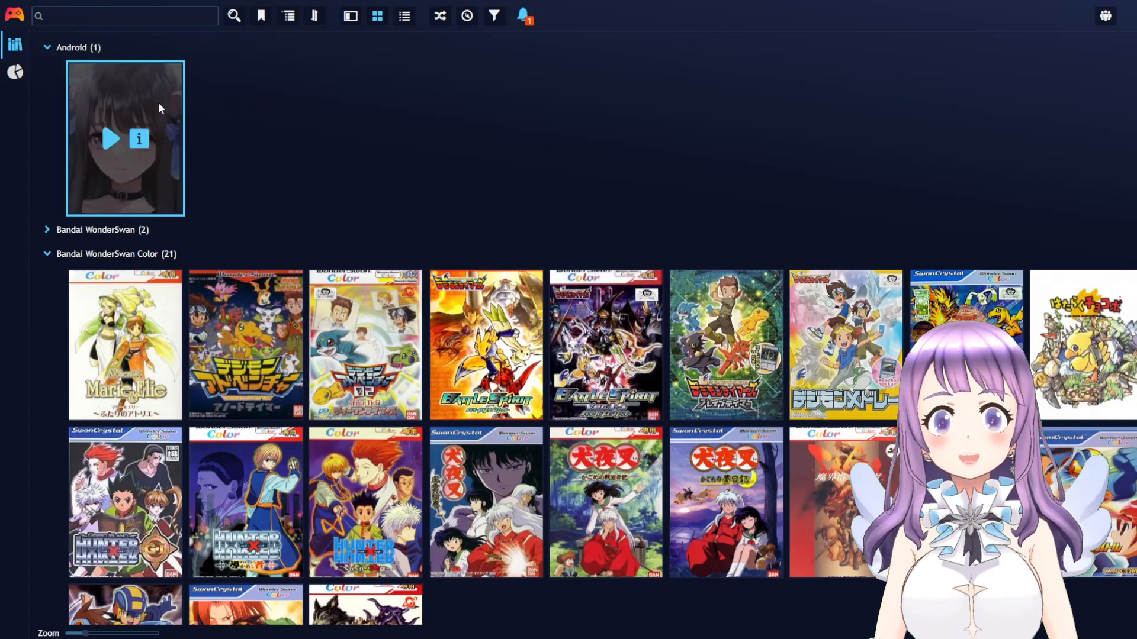
mouse_move(74, 119)
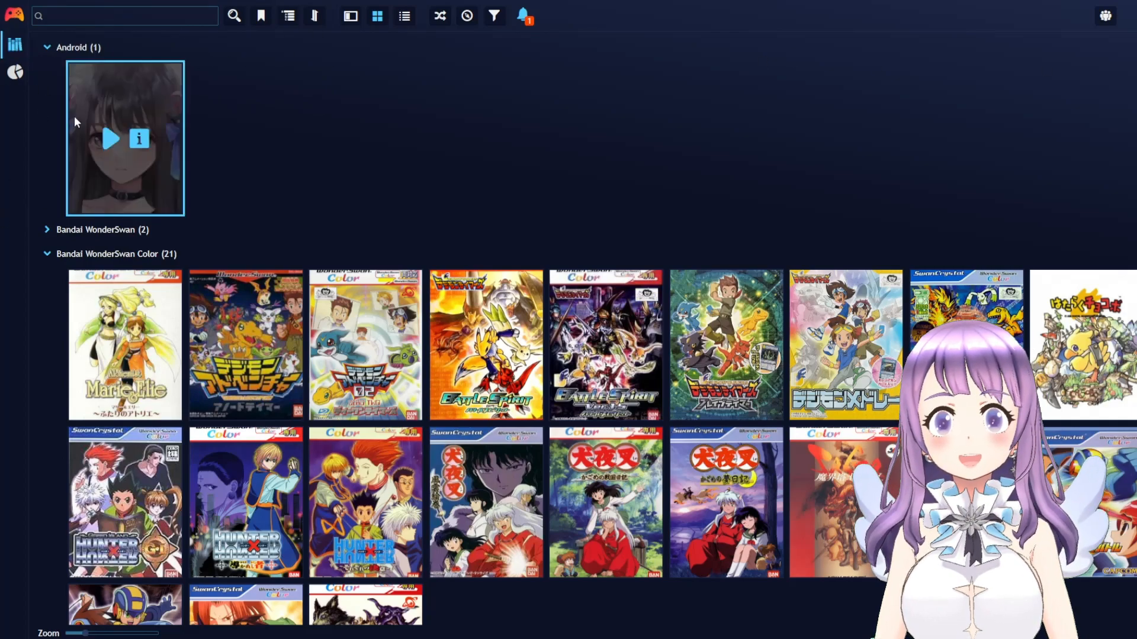
right_click(109, 91)
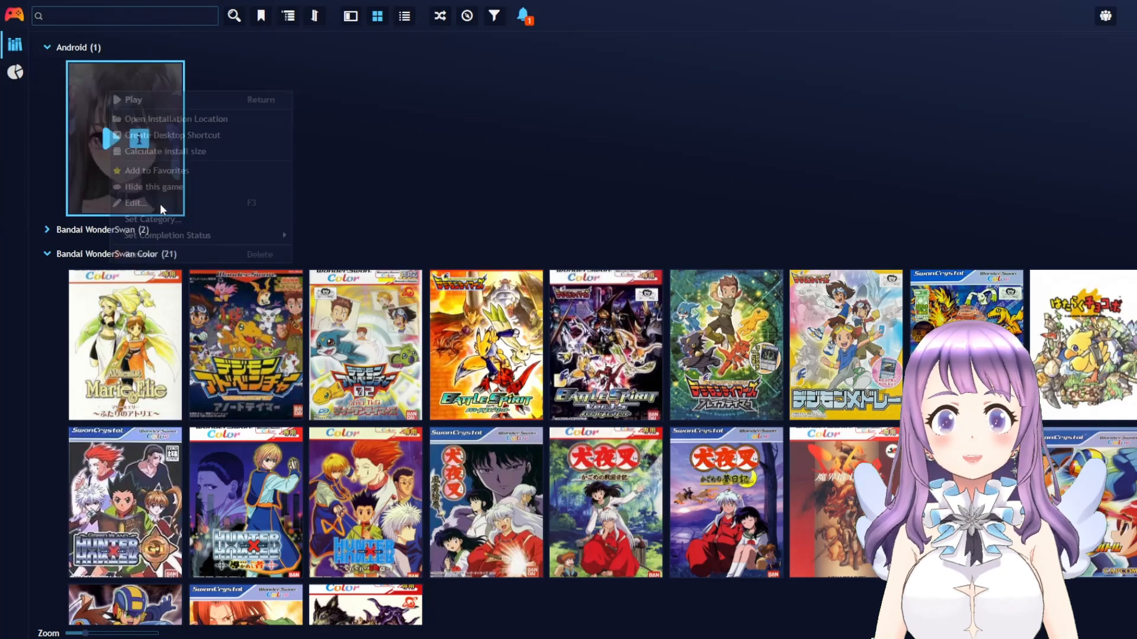
click(160, 204)
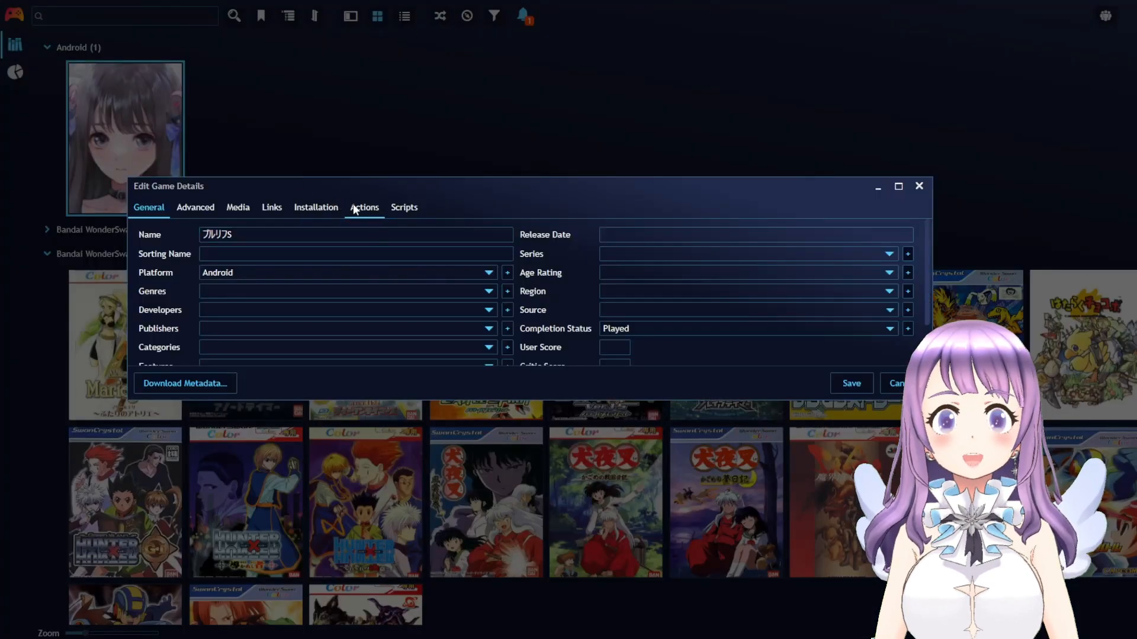
click(357, 207)
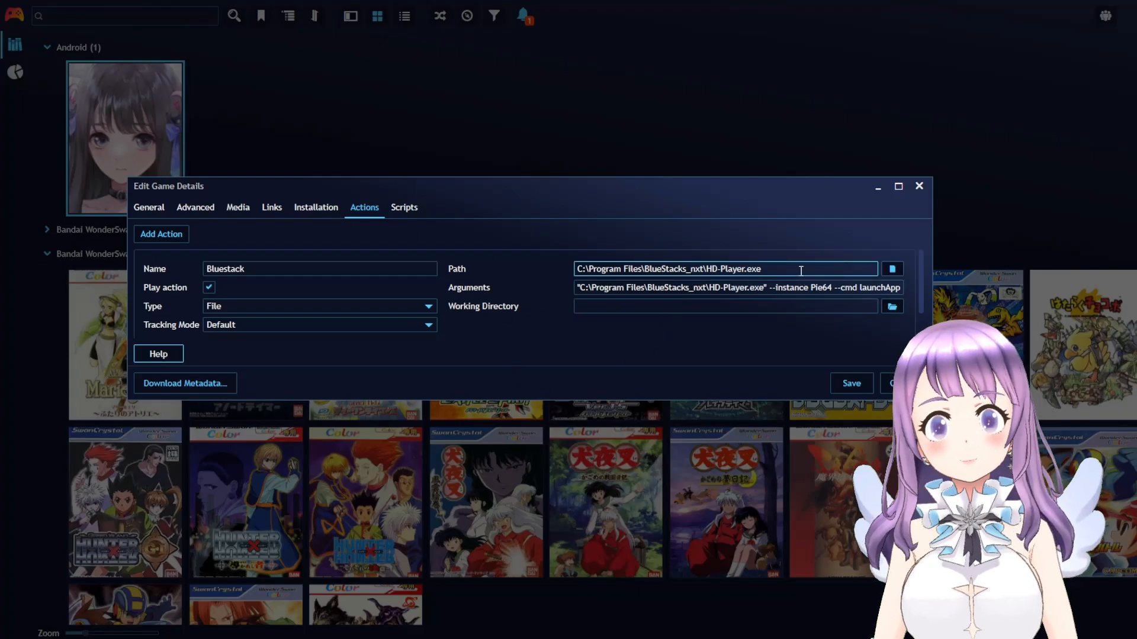
drag(801, 271, 541, 273)
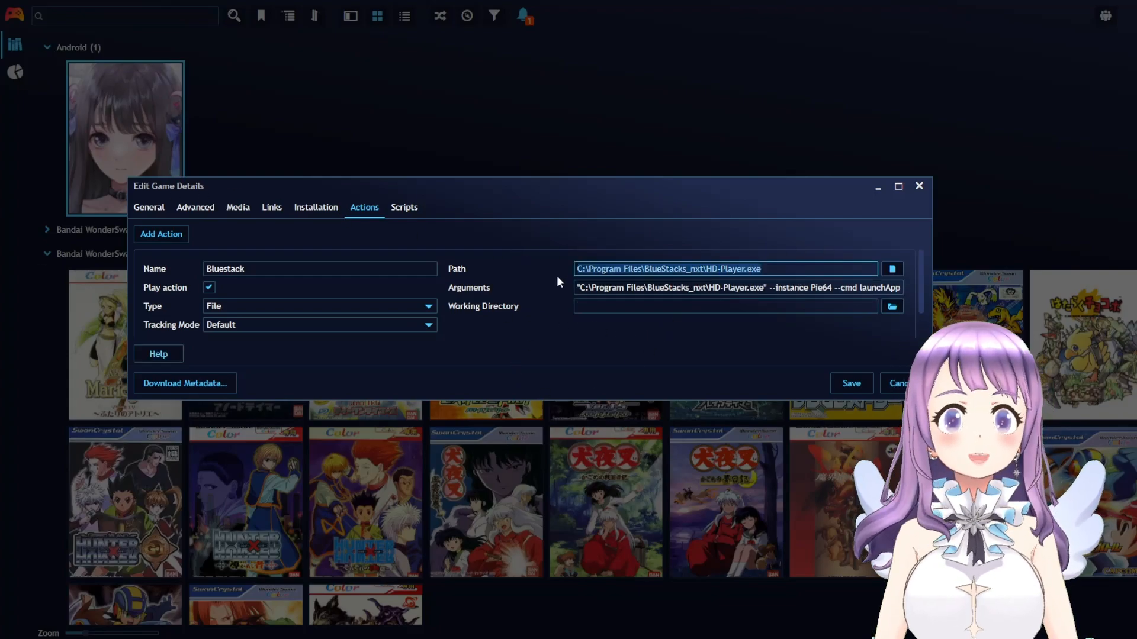
right_click(602, 267)
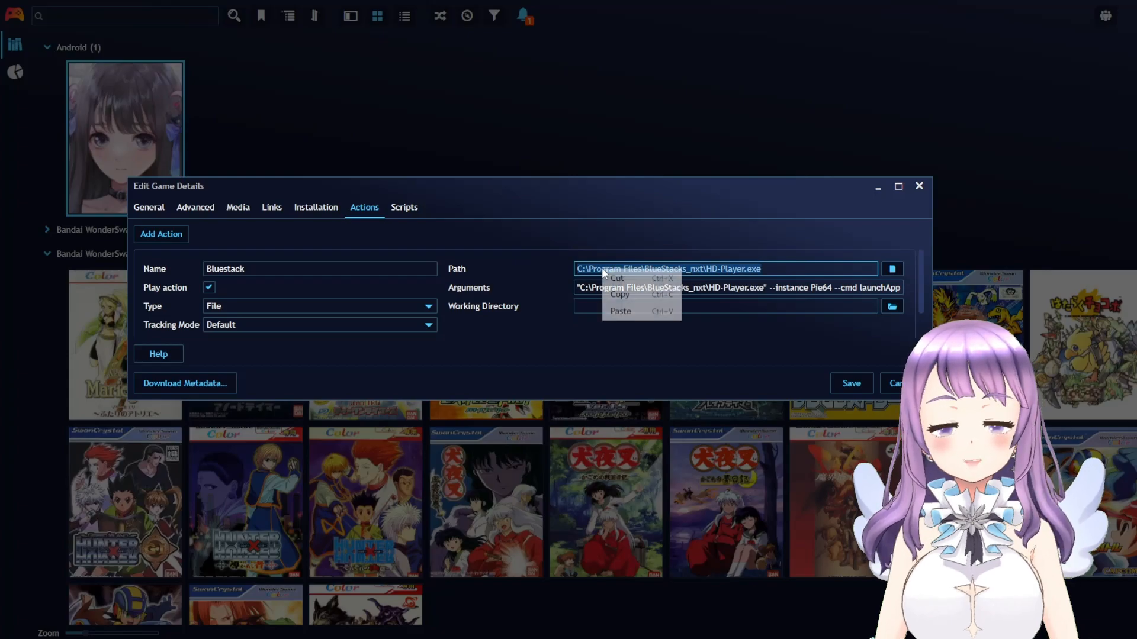
click(620, 296)
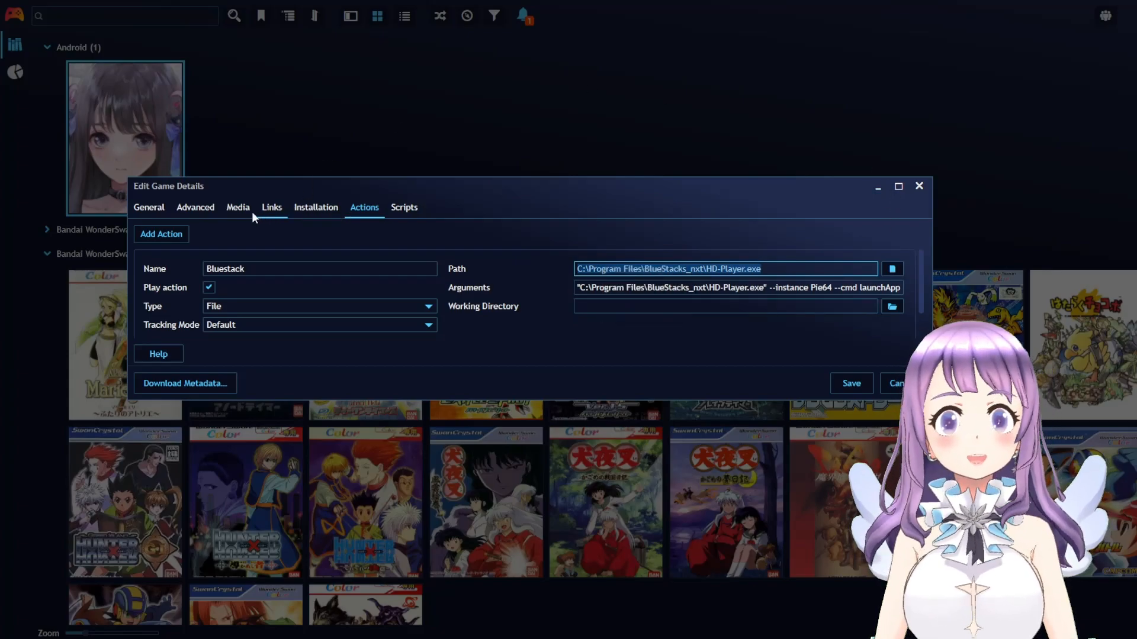
click(152, 207)
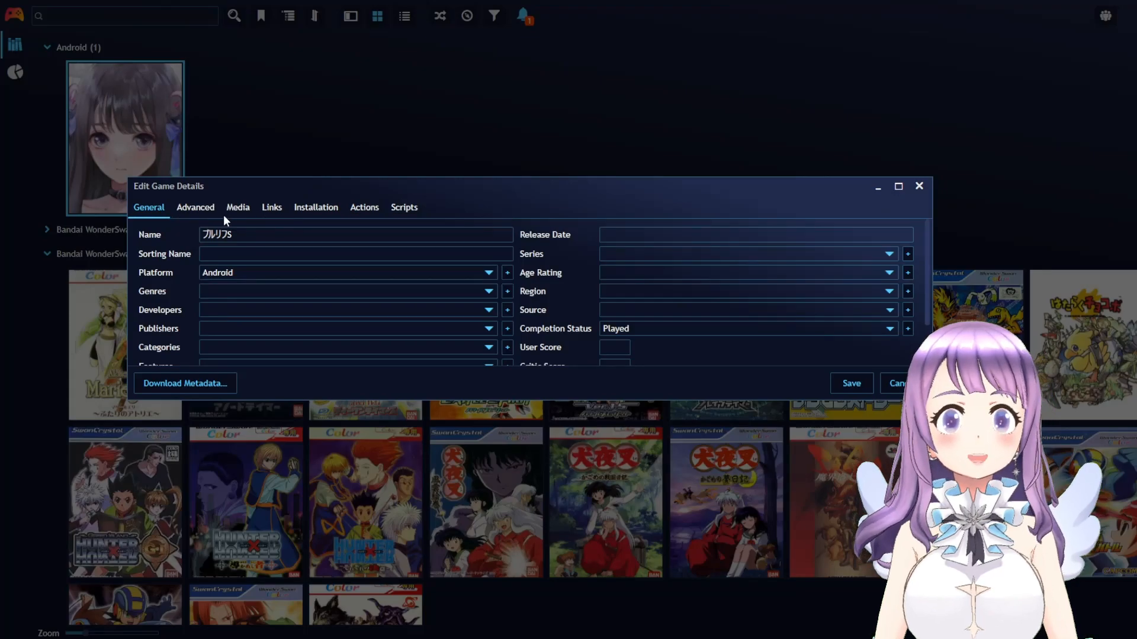
click(921, 190)
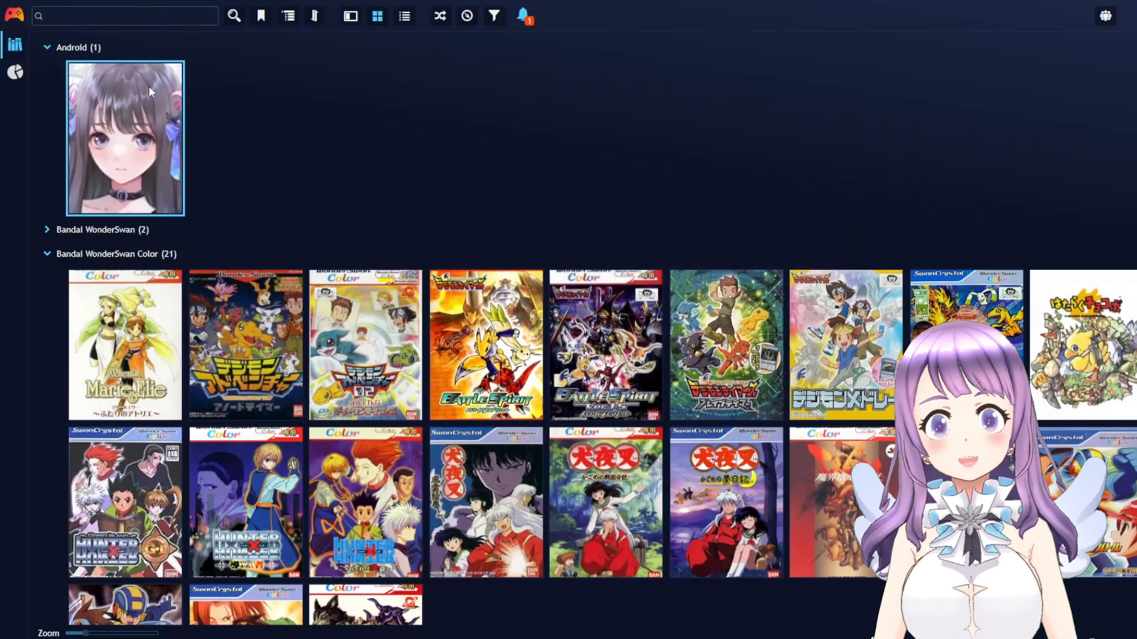
- Add a new game to the library manually and name it "Magicakl girl"
click(16, 20)
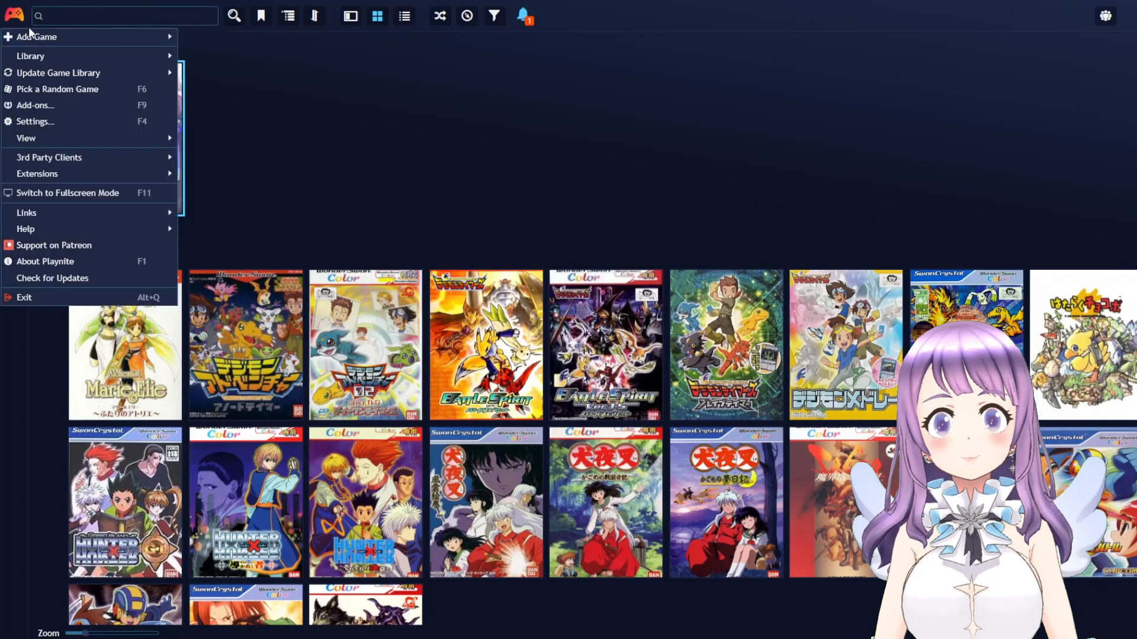
mouse_move(51, 37)
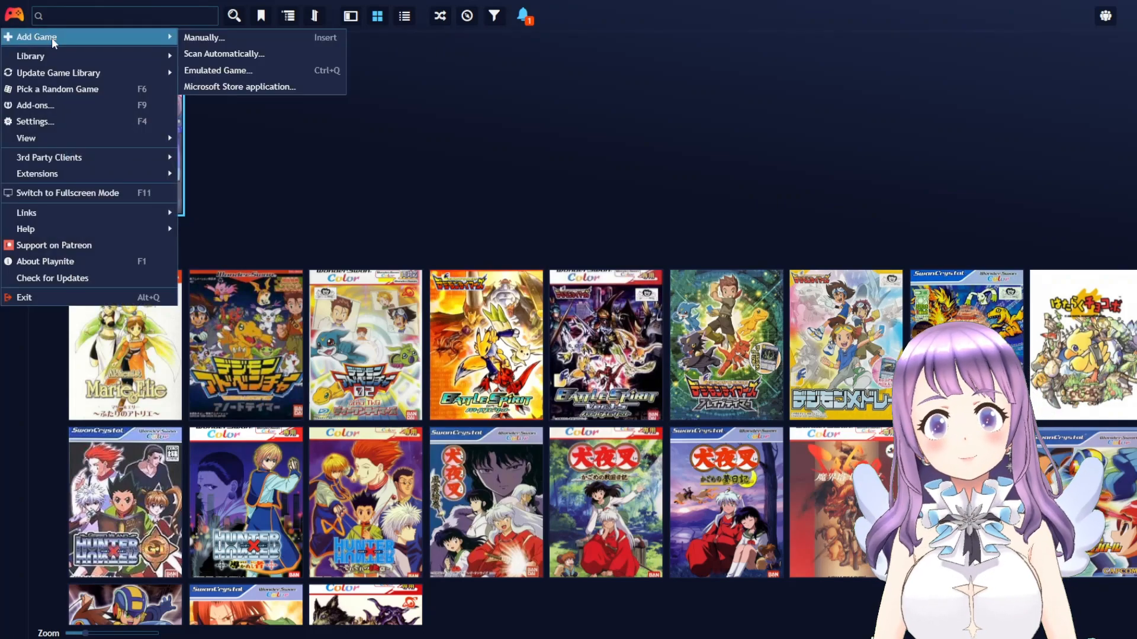
click(211, 37)
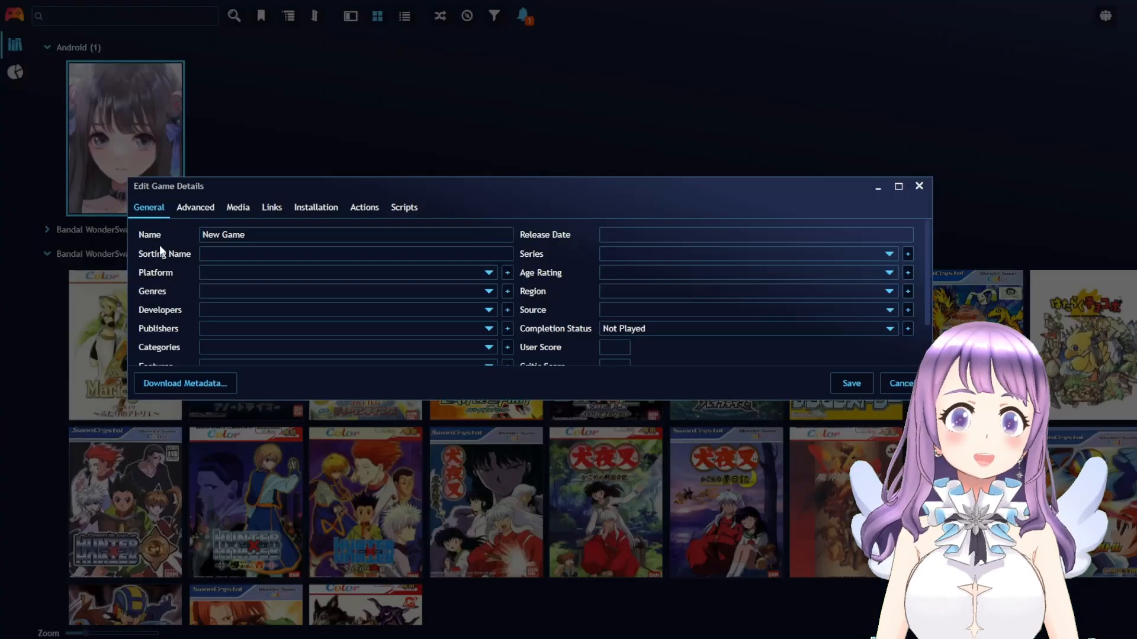
drag(278, 235, 95, 236)
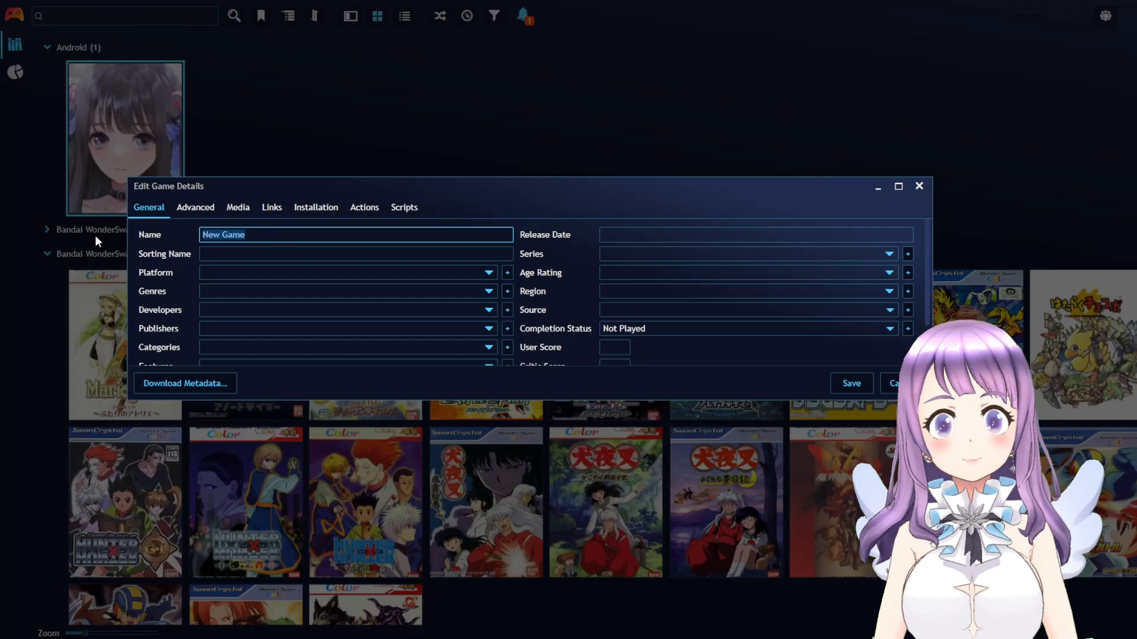
text(M)
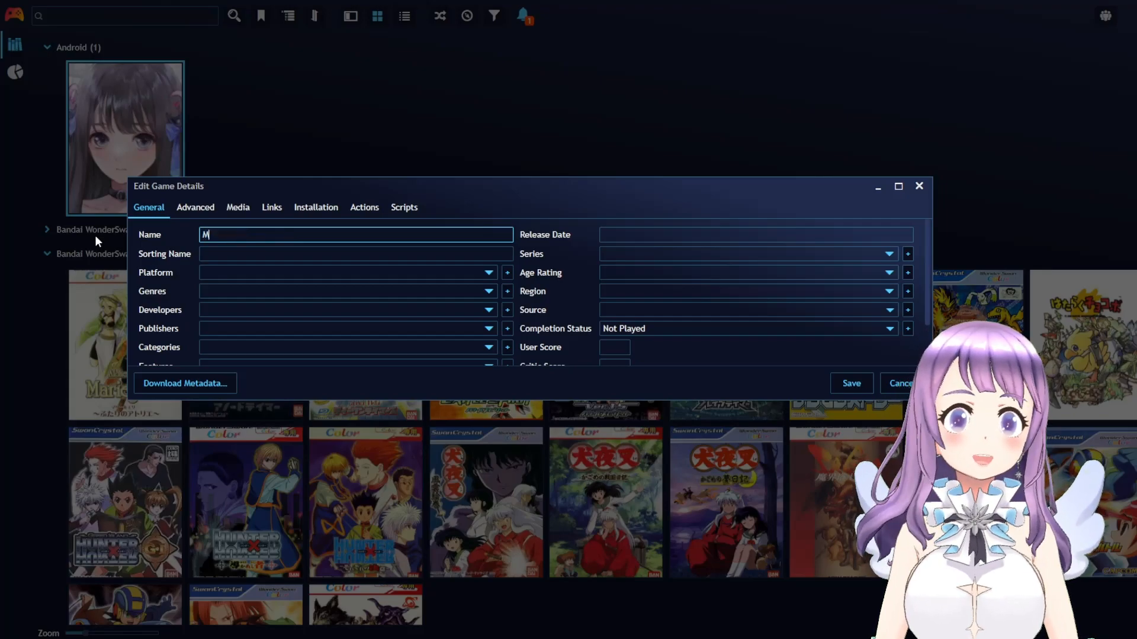
text(agica)
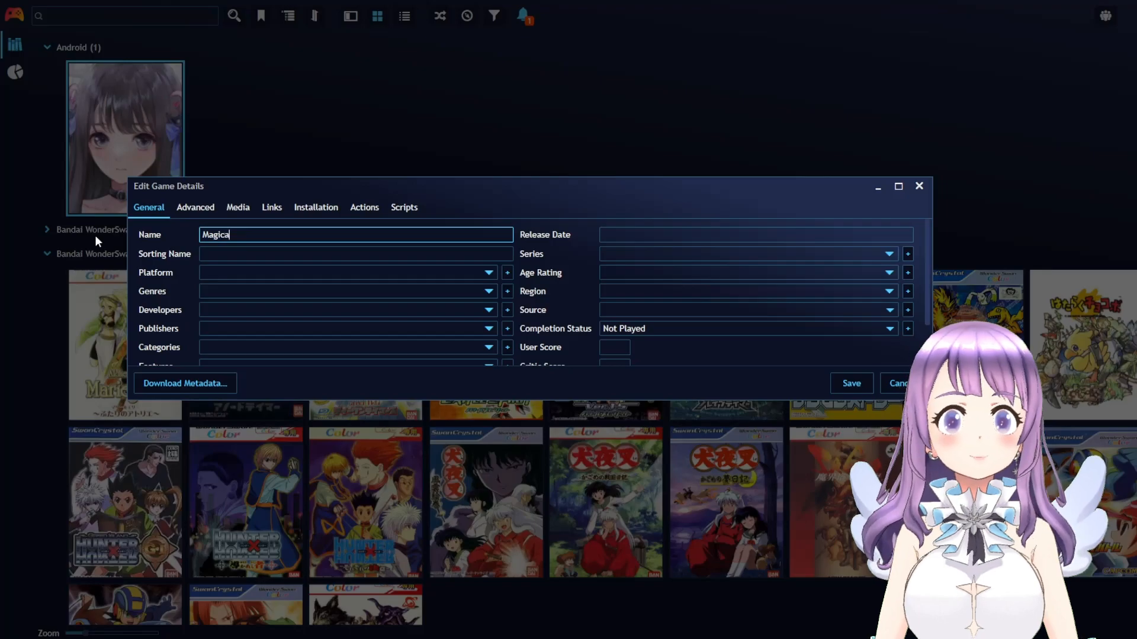
text(kl gir.)
key(BackSpace)
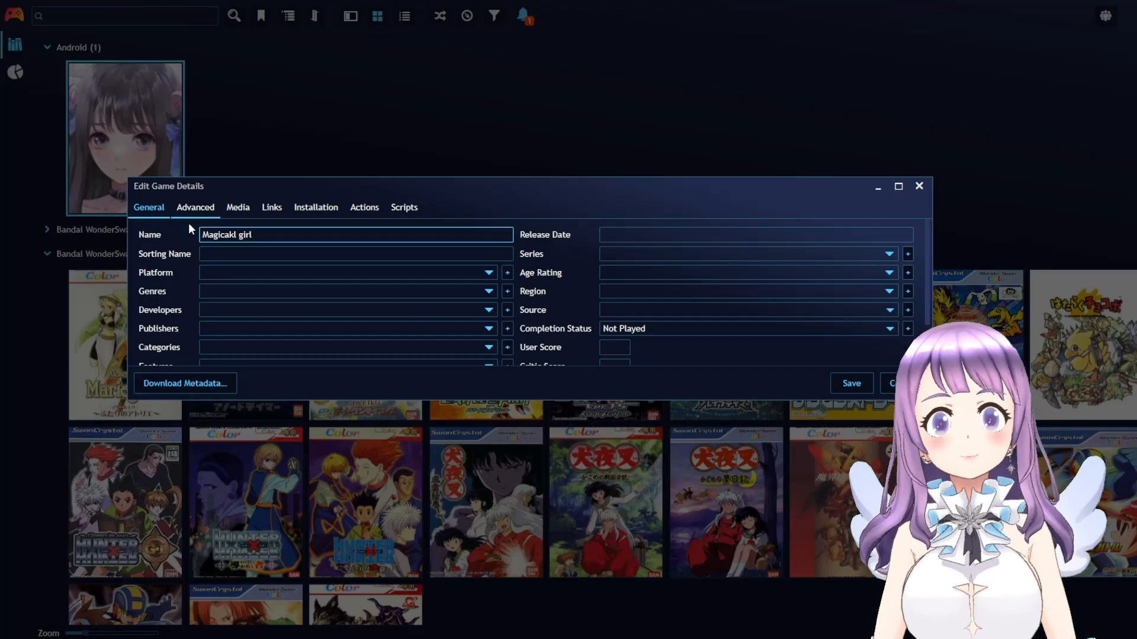
- Set the new game's platform to Android using the platform filter
click(221, 272)
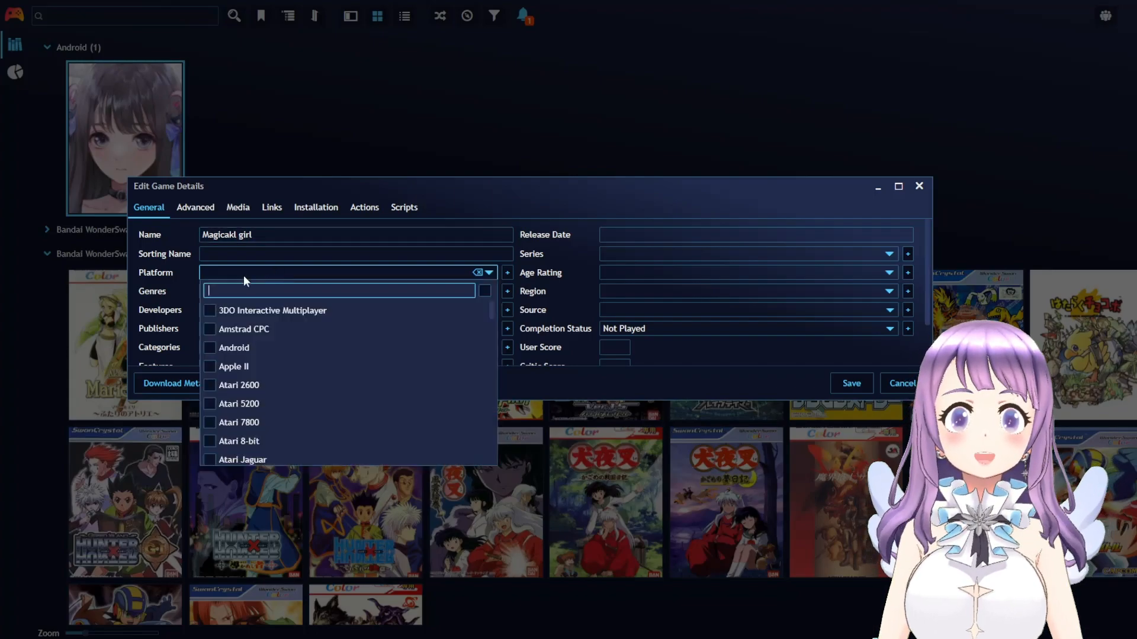
text(And)
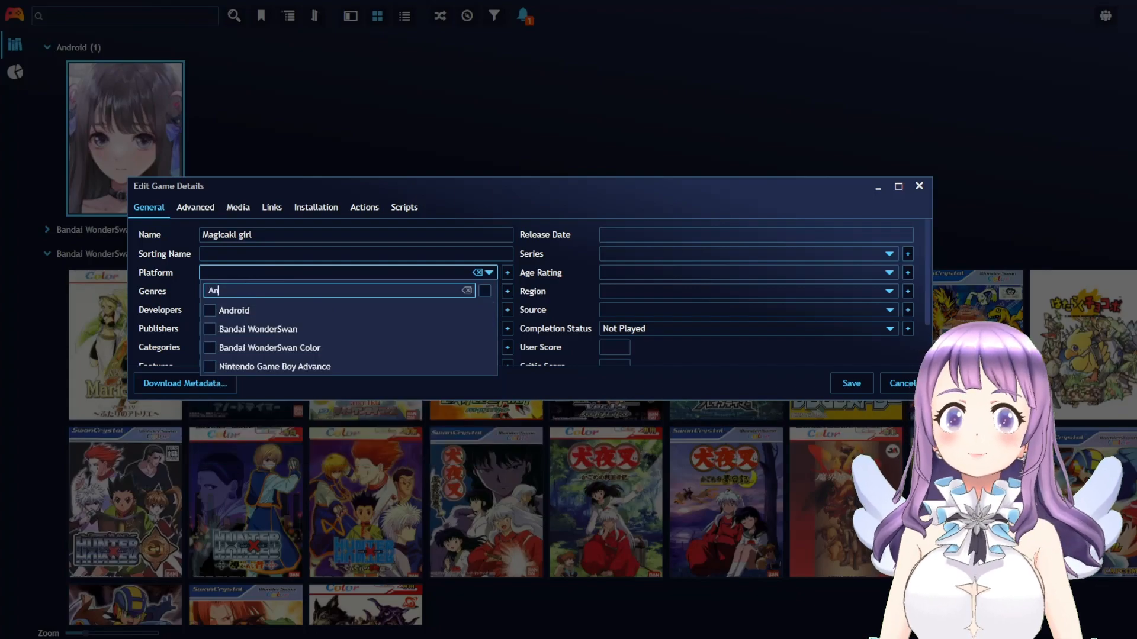
click(238, 311)
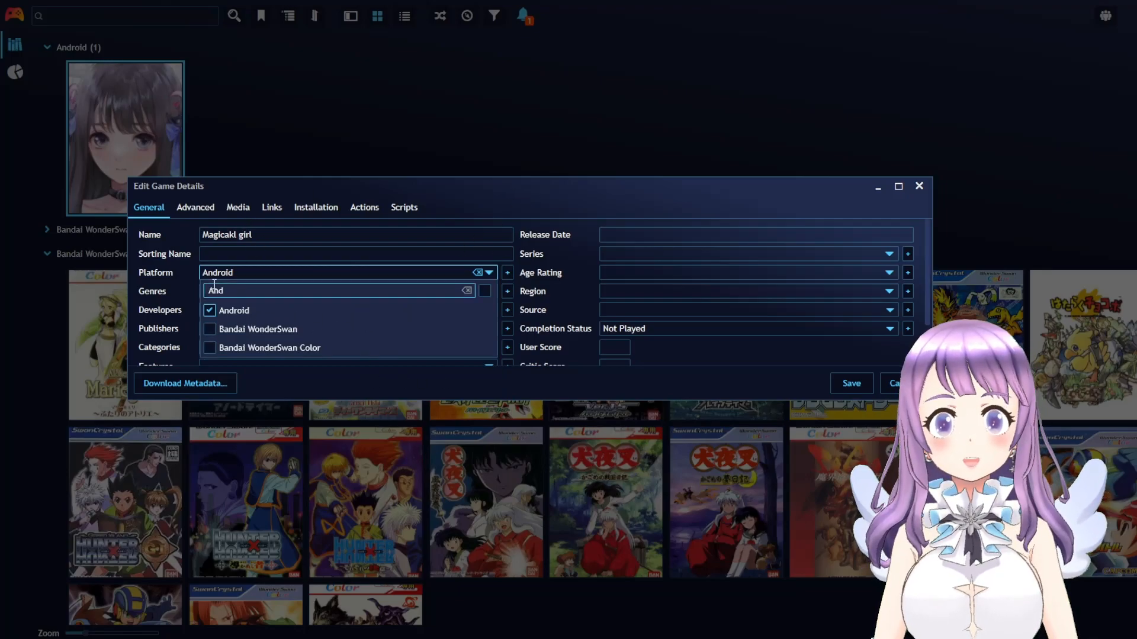
click(770, 376)
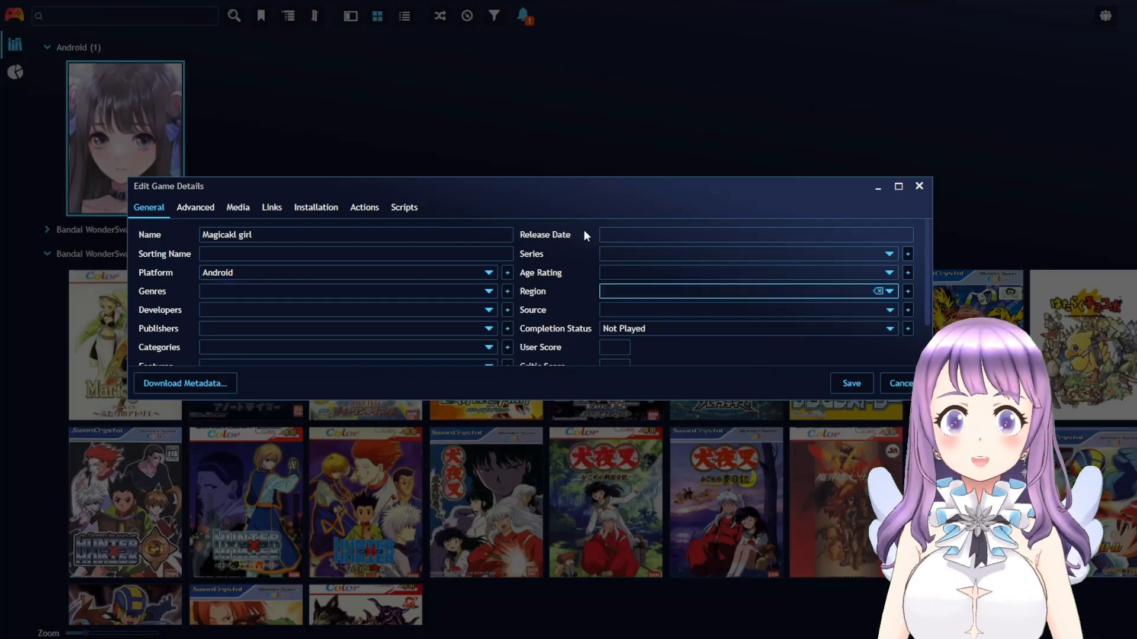
- Enlarge the game details window and set the 500x500px Google Images result of a magical girl group as the cover image
click(206, 211)
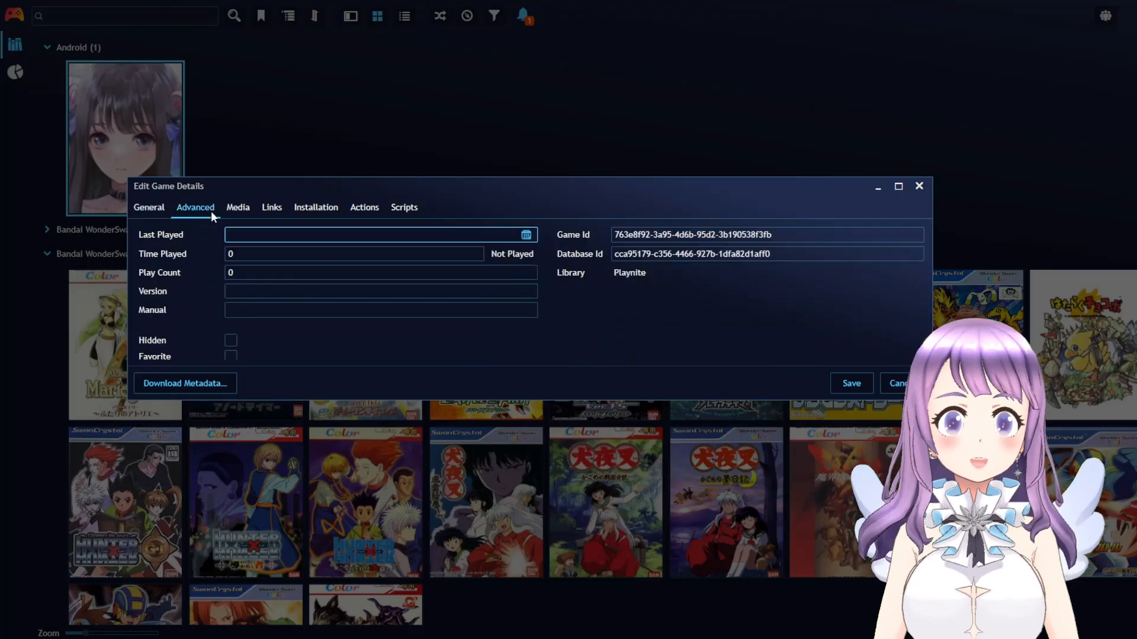
click(239, 206)
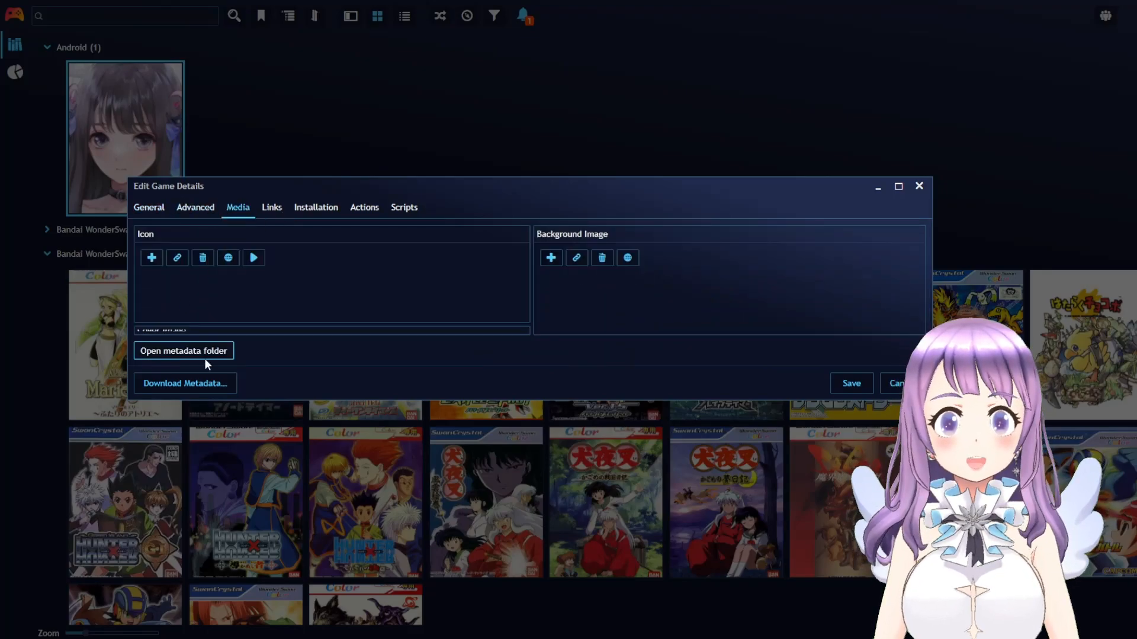
drag(627, 399, 627, 595)
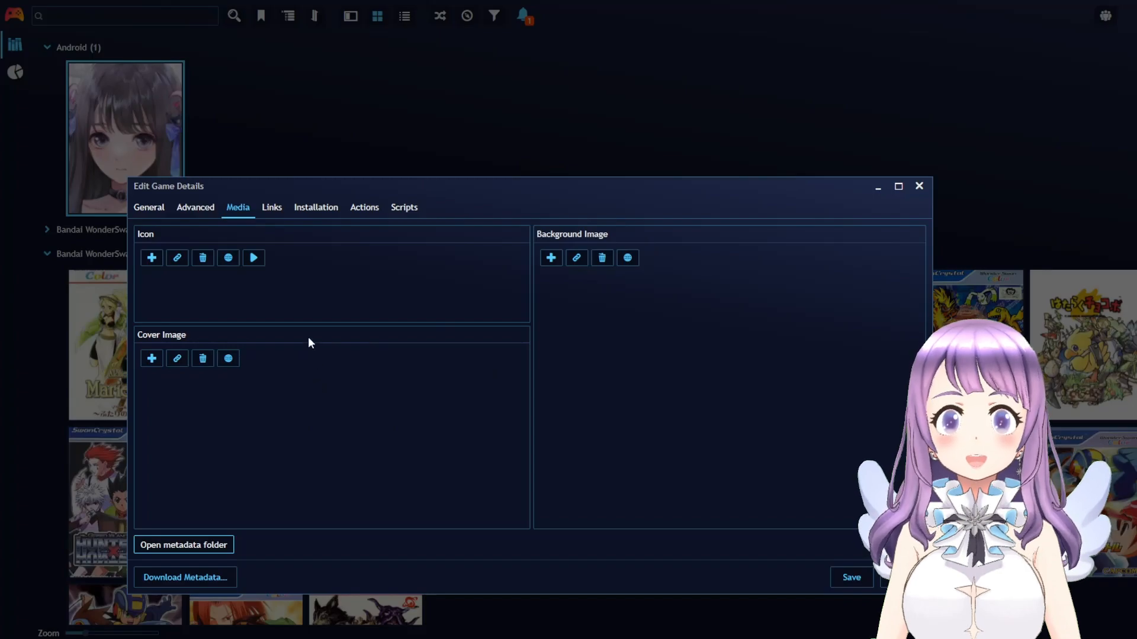
click(229, 359)
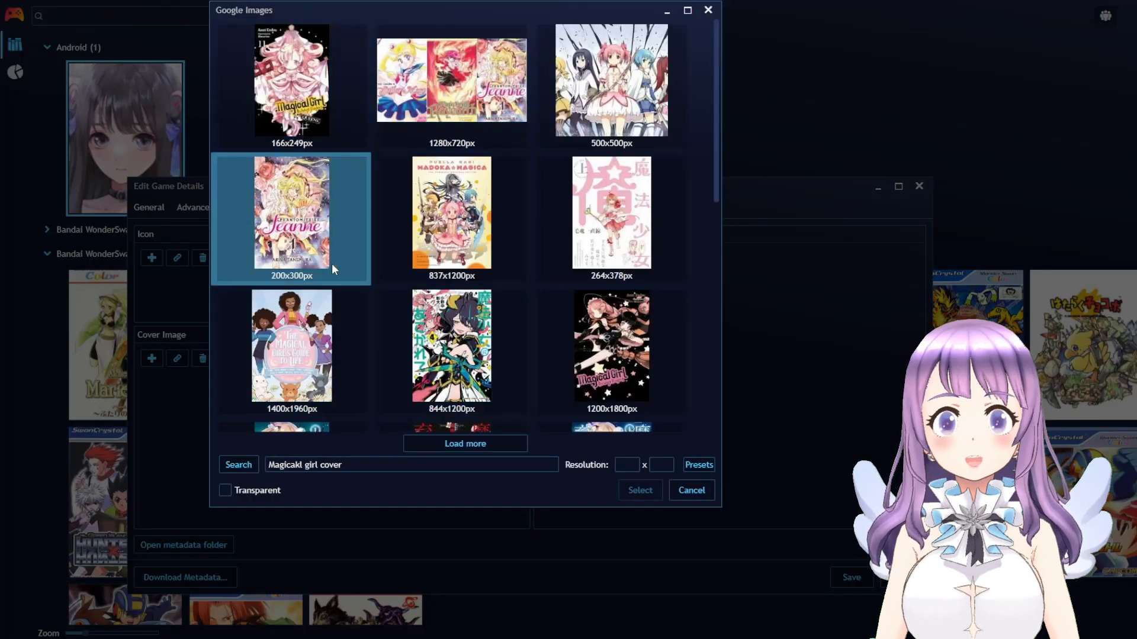
double_click(650, 91)
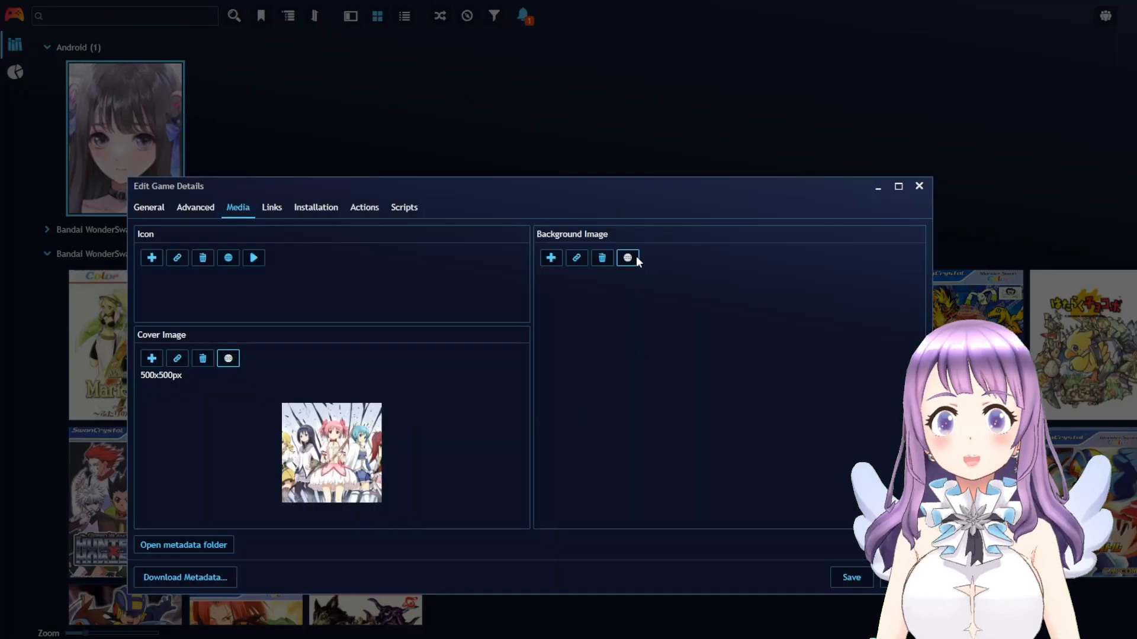
- Set the 1332x850px Google Images wallpaper of the magical girls among flowers as the game's background image
click(636, 256)
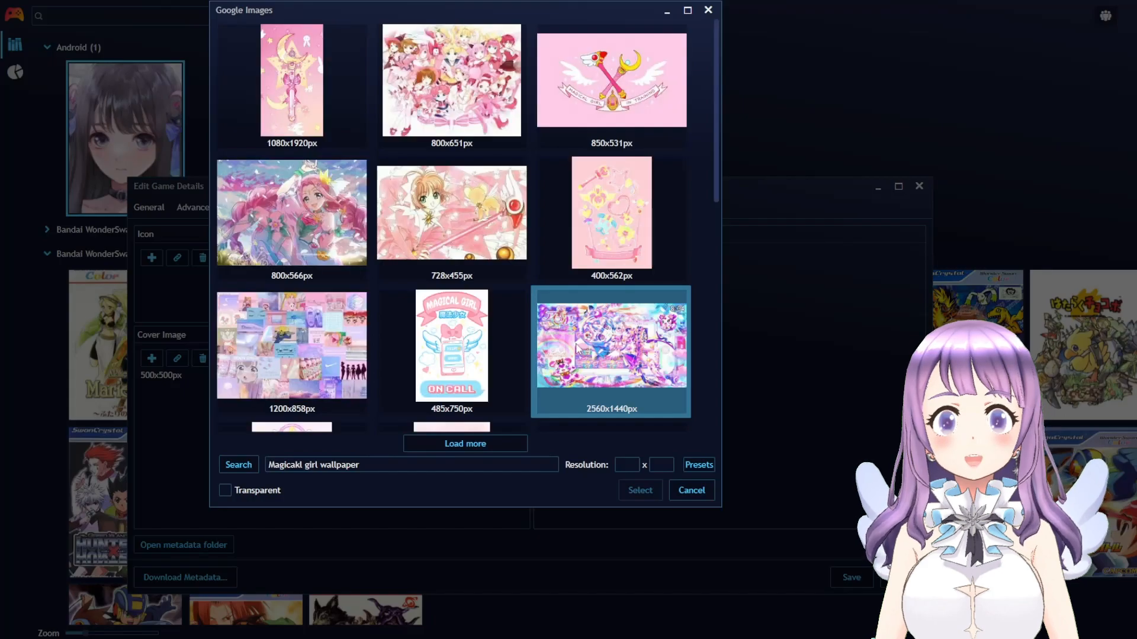
scroll(251, 317, down, 8)
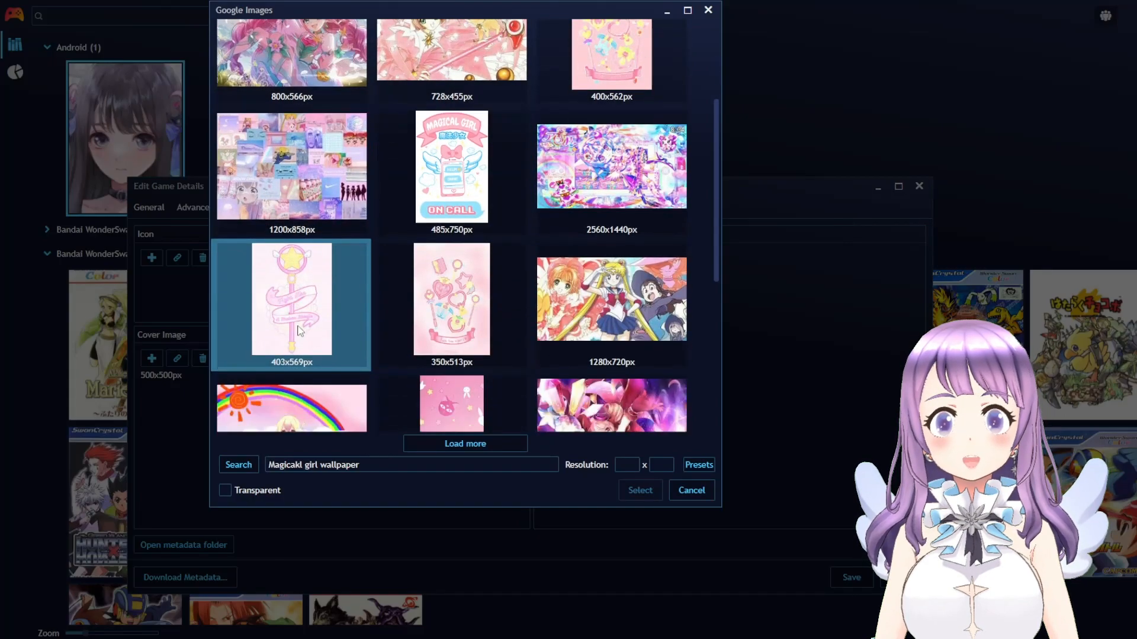
scroll(374, 329, down, 3)
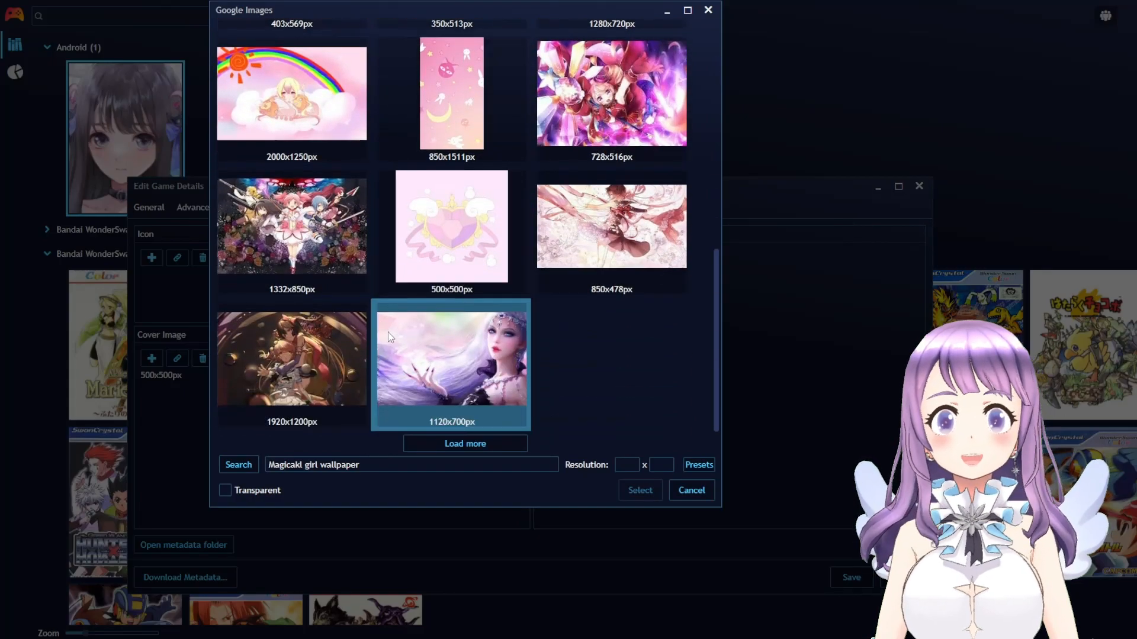
click(322, 254)
click(638, 491)
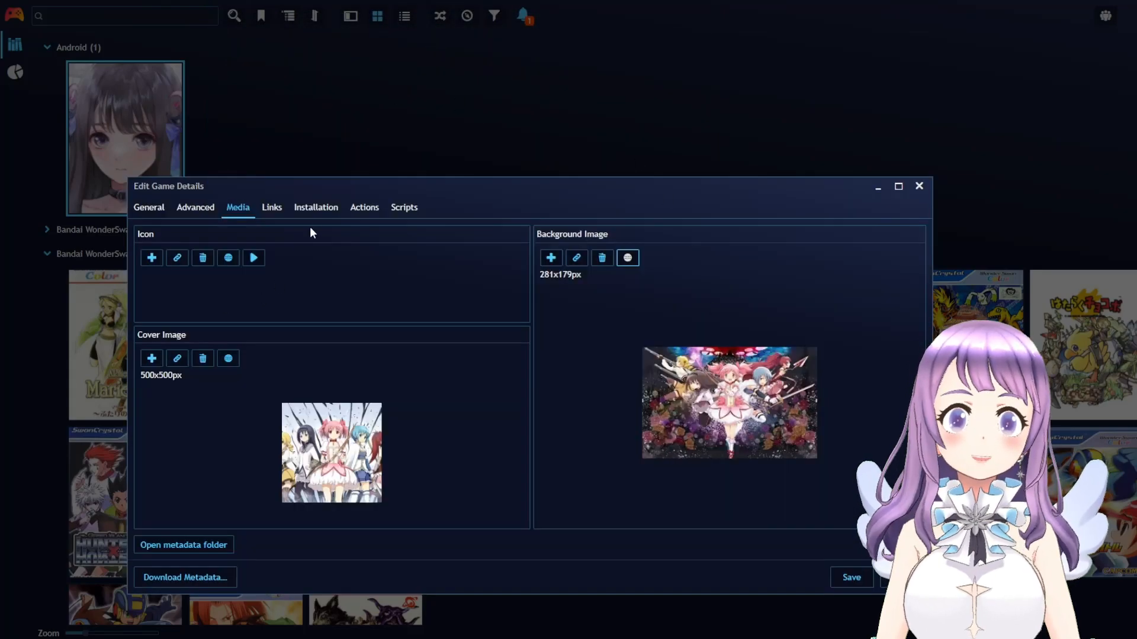
- Add a play action to the new game and name it Bluestacks
click(266, 211)
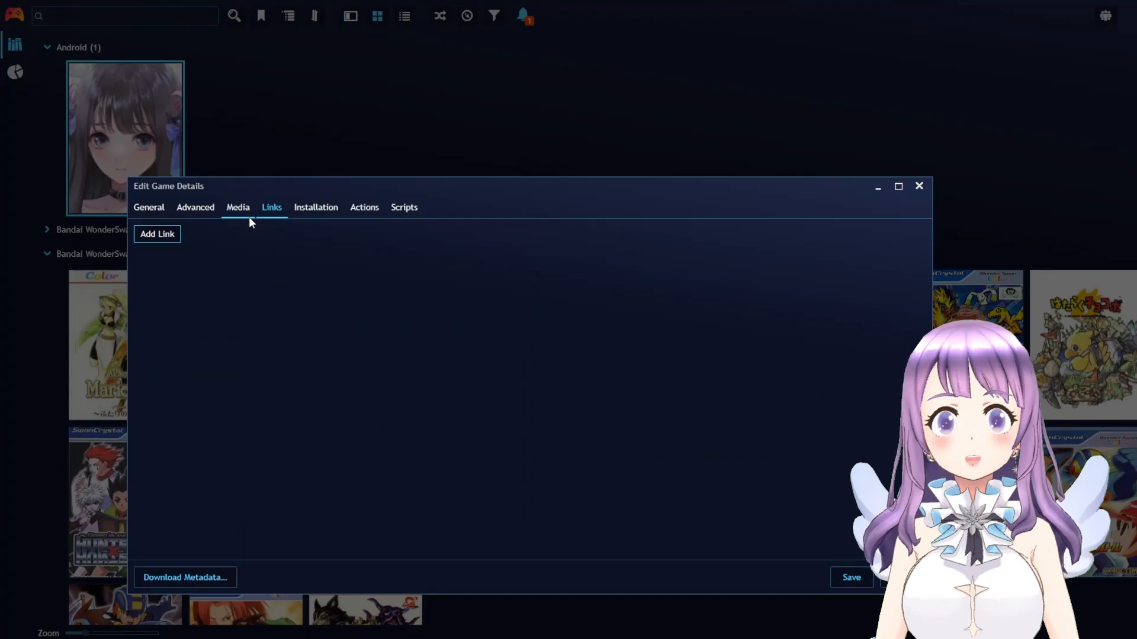
click(309, 209)
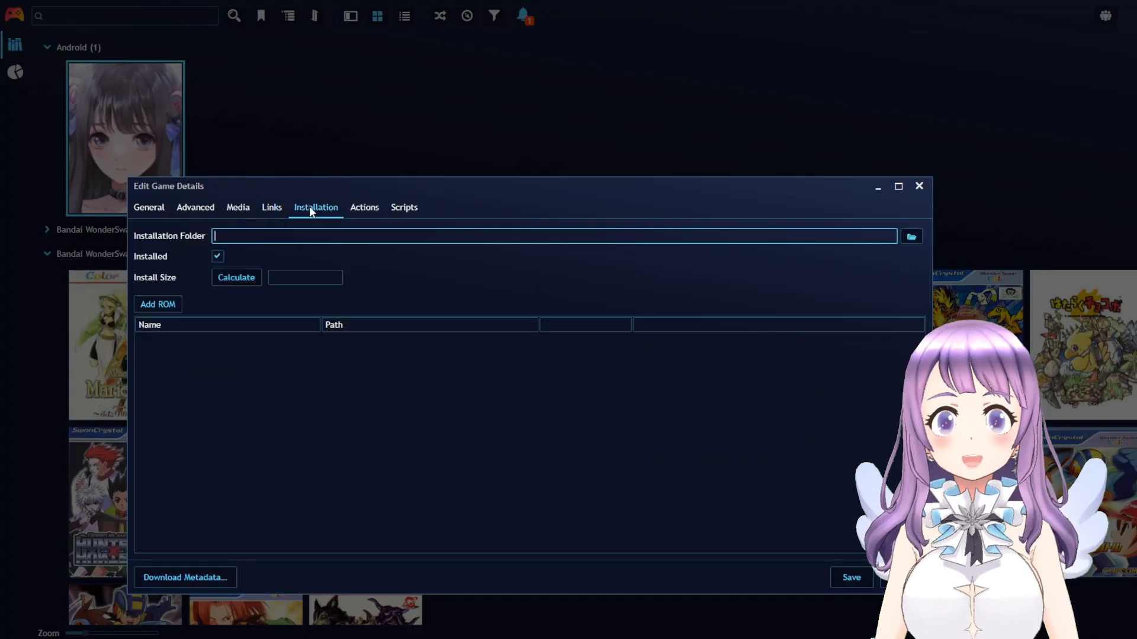
click(371, 209)
click(176, 235)
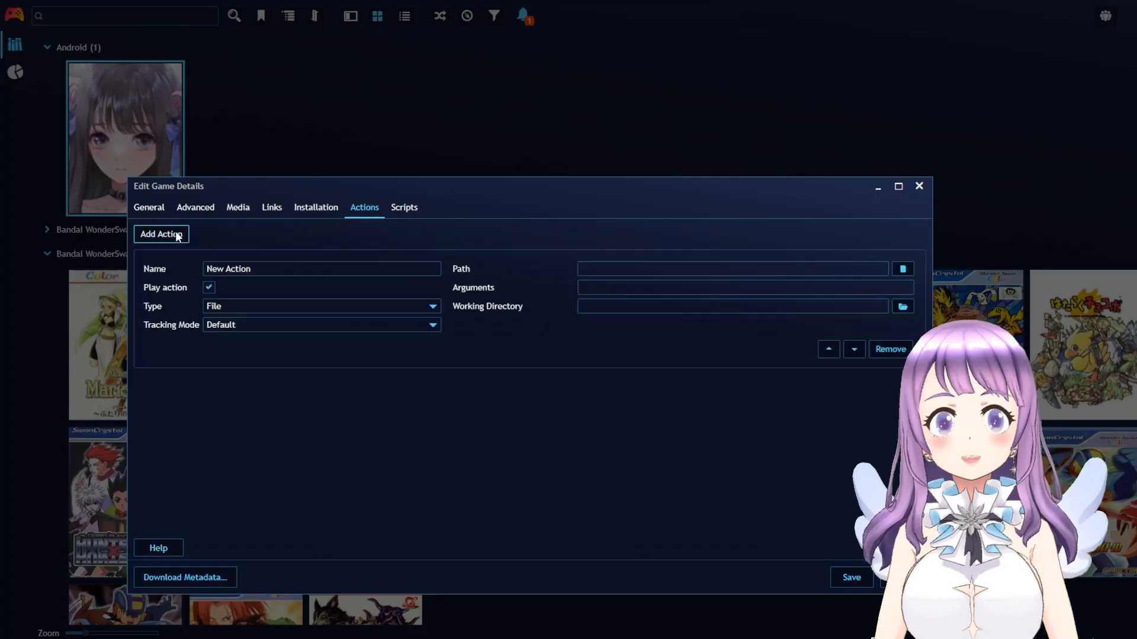
drag(290, 269, 41, 285)
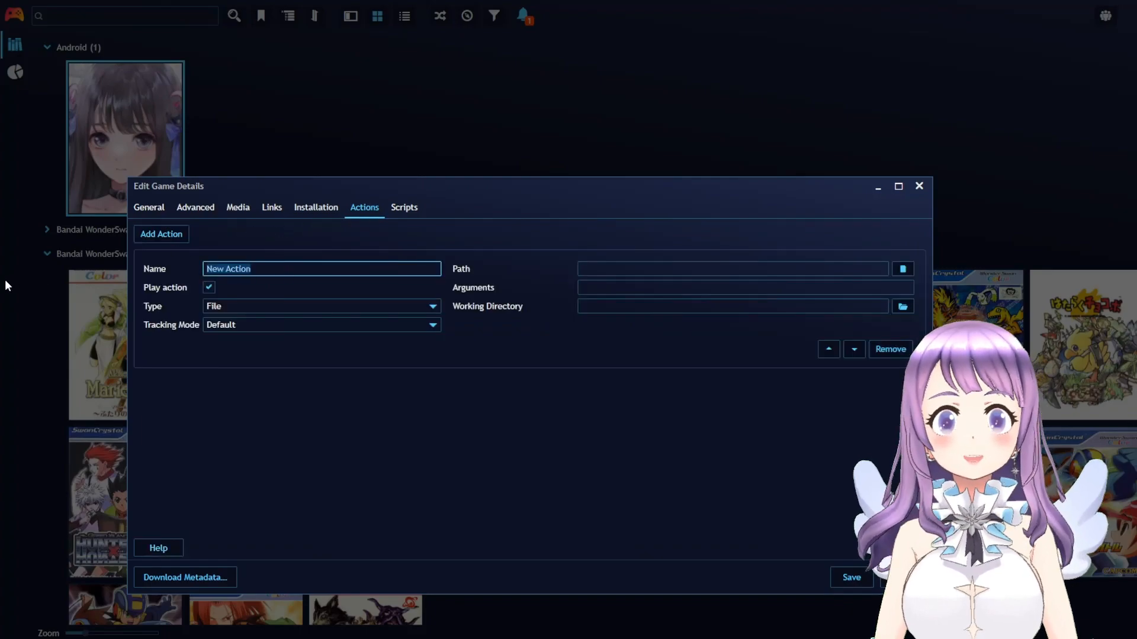
text(Bluestacks)
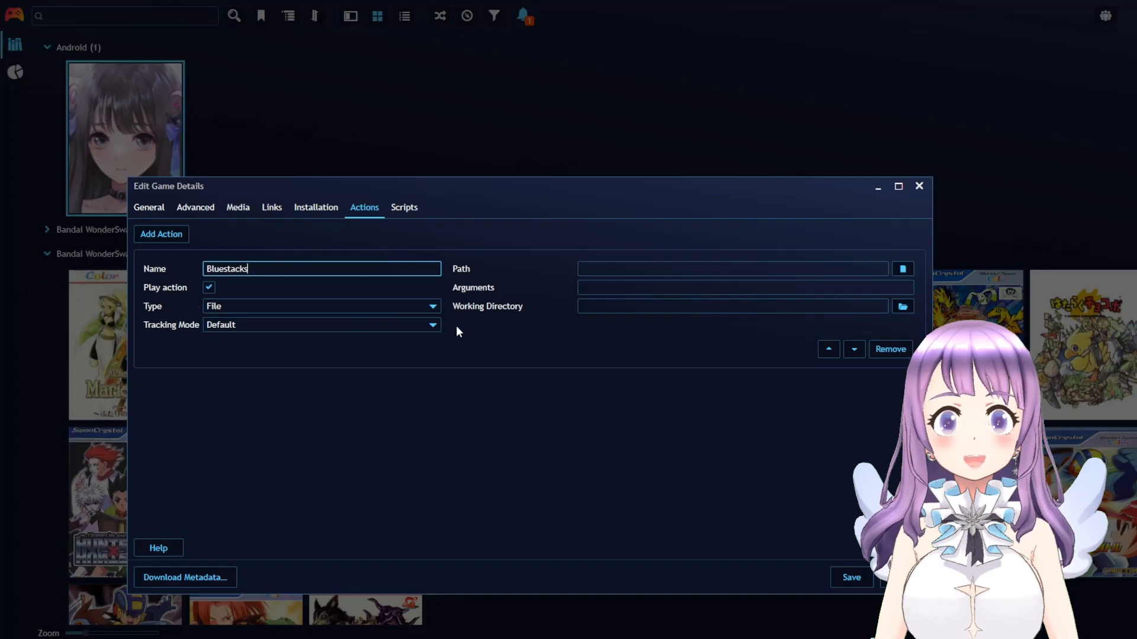
- Set the Bluestacks action's path to C:\Program Files\BlueStacks_nxt\HD-Player.exe by pasting the copied path
right_click(781, 270)
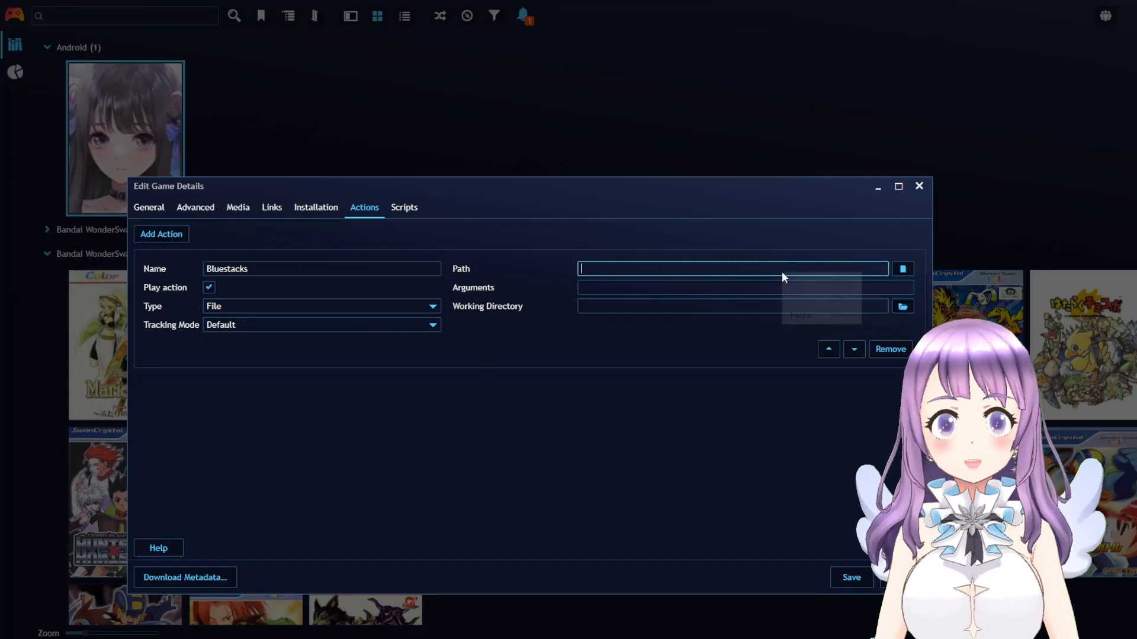
click(807, 314)
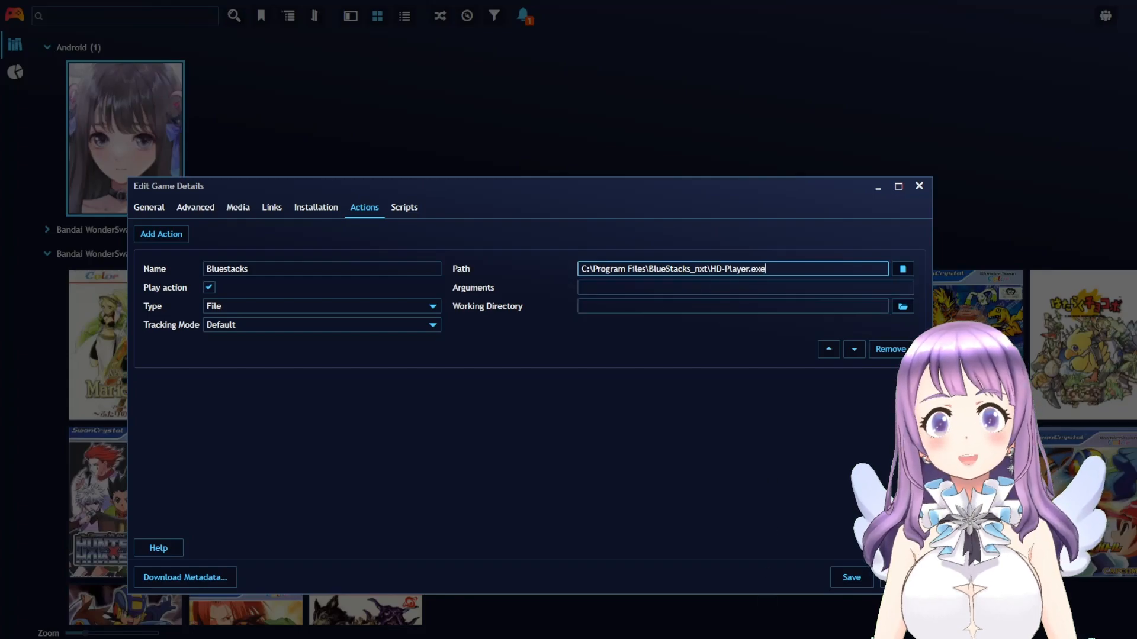
- Copy the full target command from the マギレコ shortcut's properties in the Games folder and paste it as the Bluestacks action's arguments in Playnite
mouse_move(599, 638)
mouse_move(731, 602)
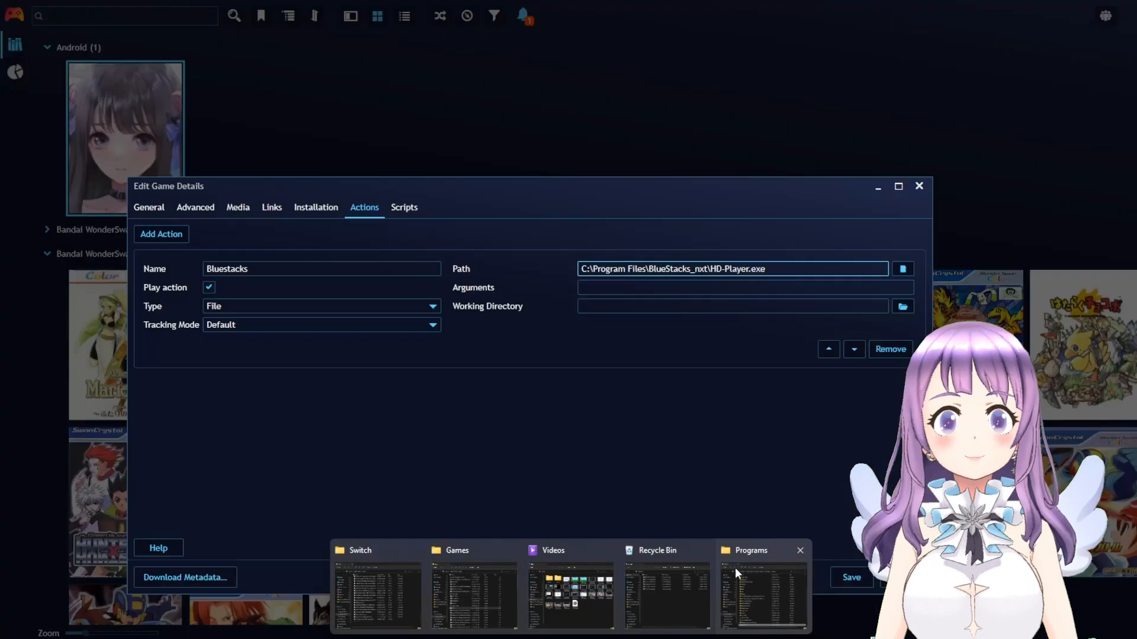
click(481, 580)
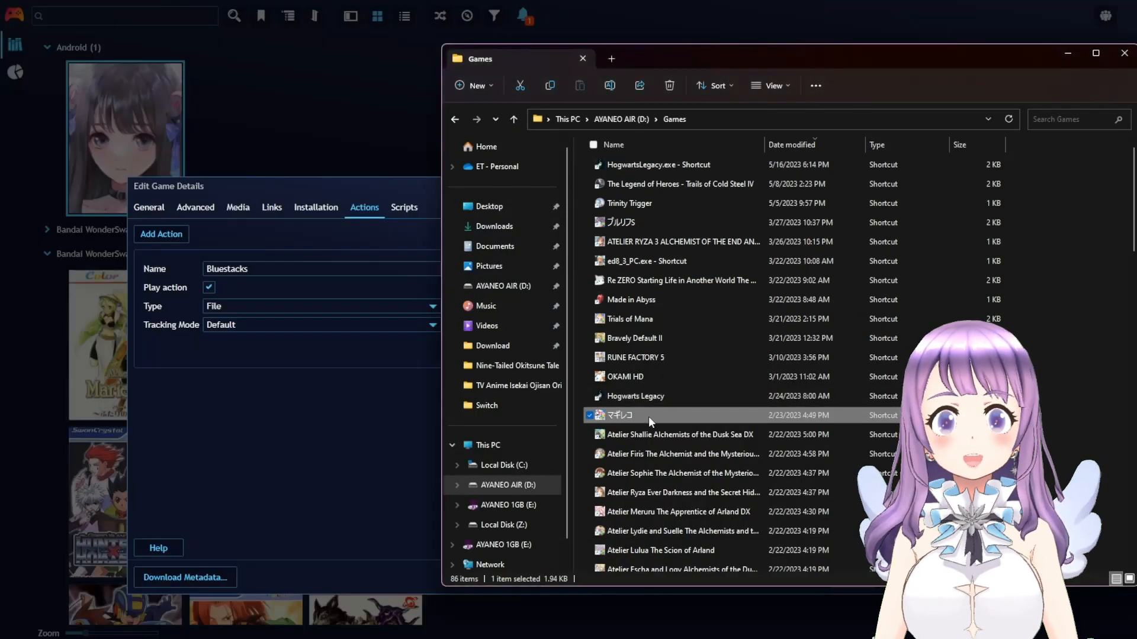
right_click(648, 417)
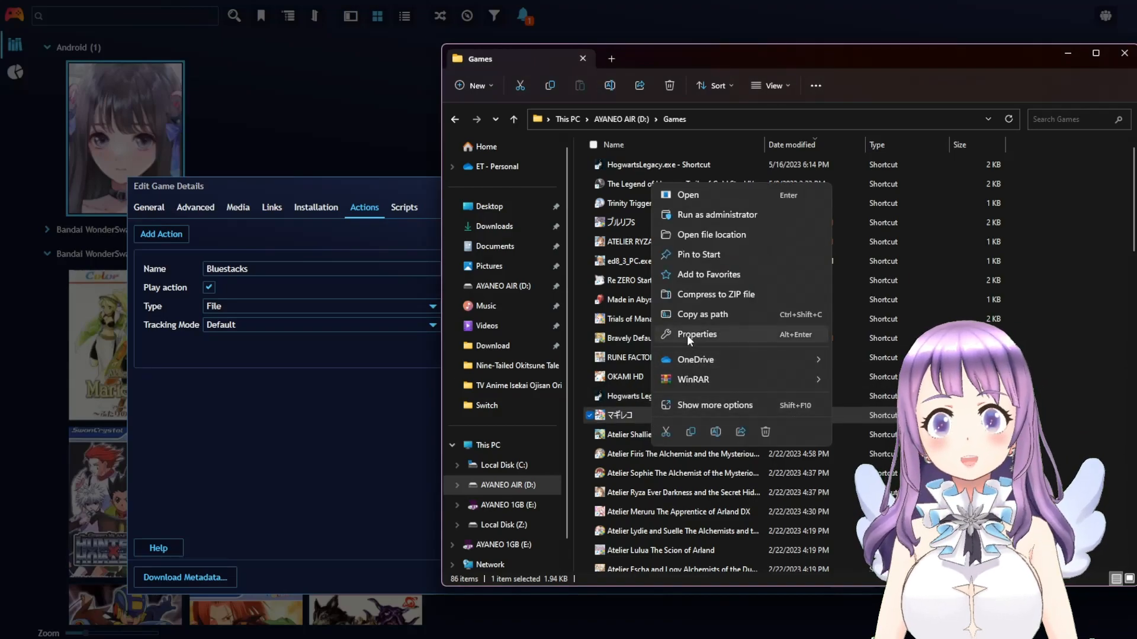
click(687, 335)
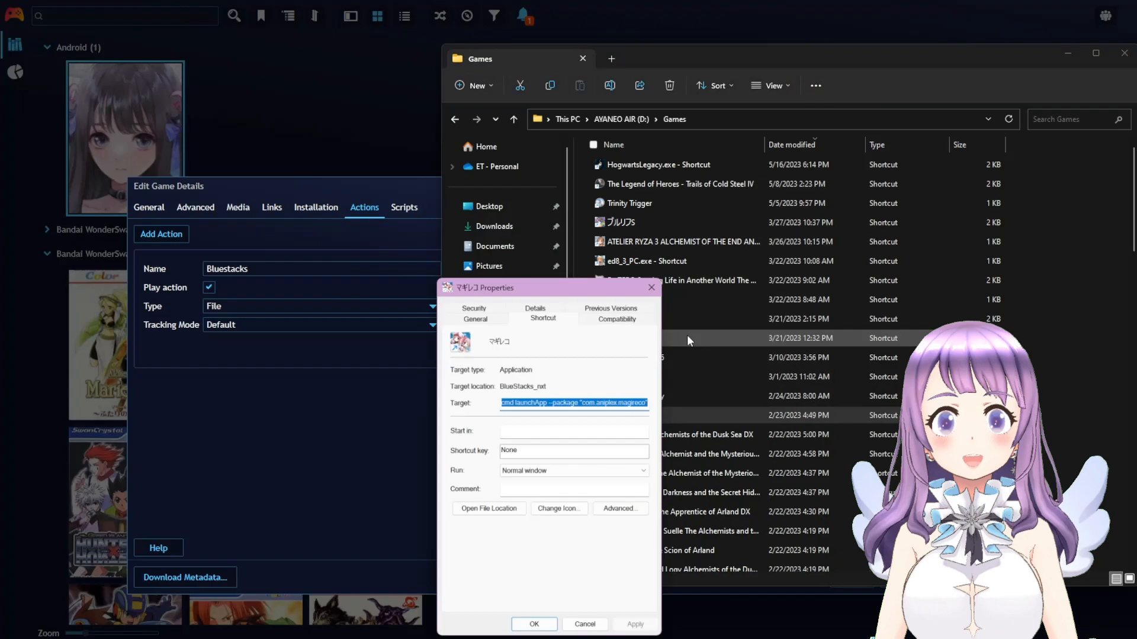
right_click(586, 406)
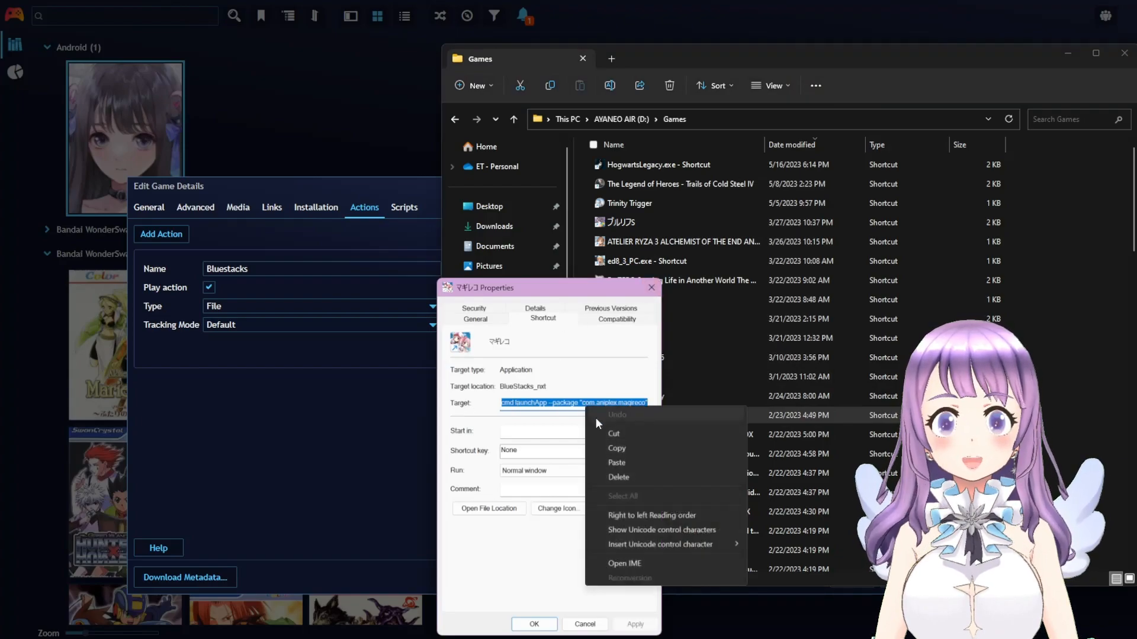
click(610, 448)
click(389, 479)
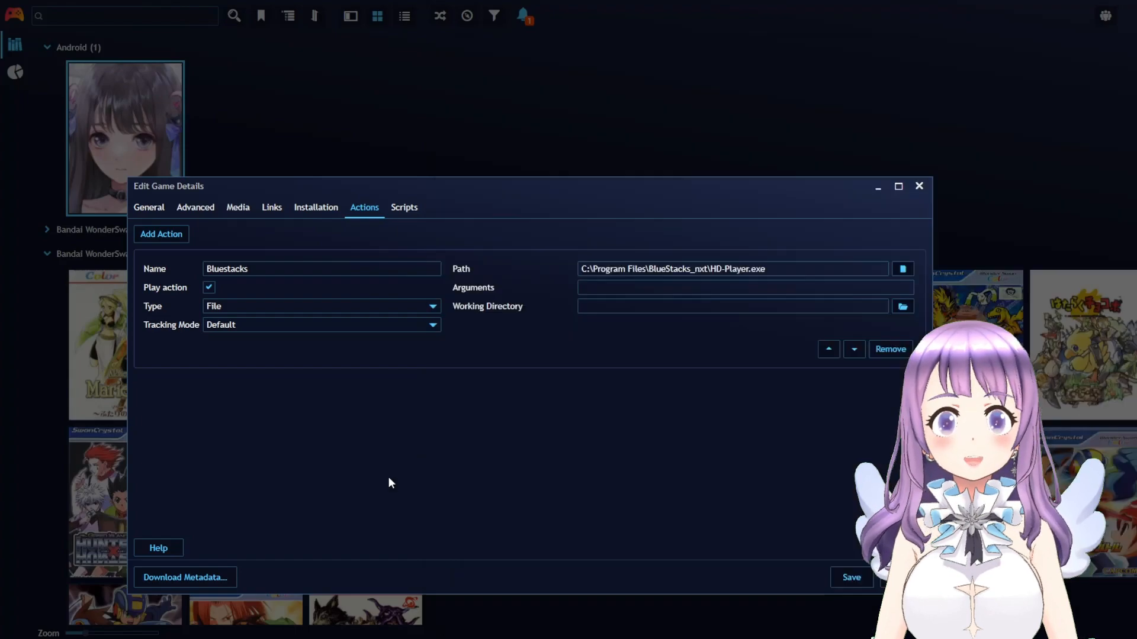
click(639, 287)
right_click(639, 287)
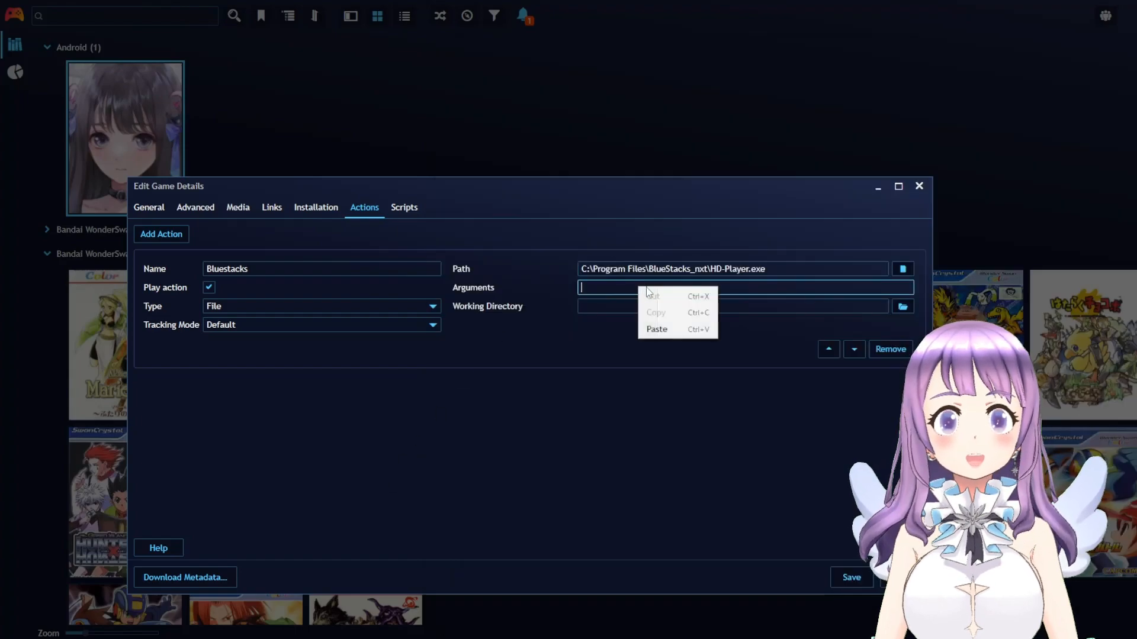
click(658, 328)
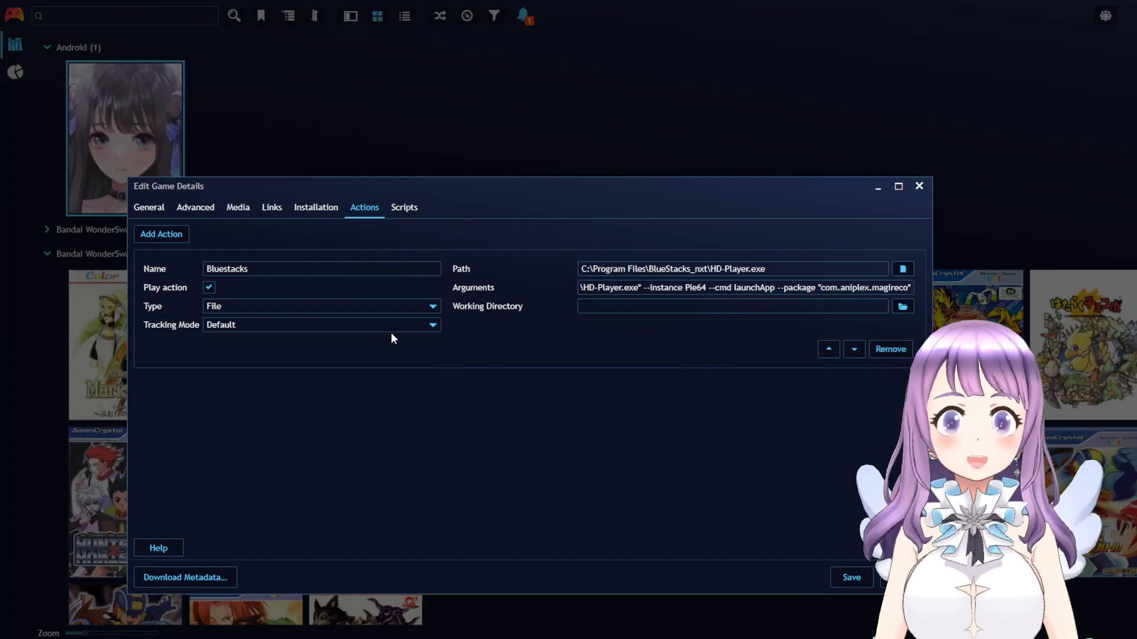
click(427, 326)
click(469, 343)
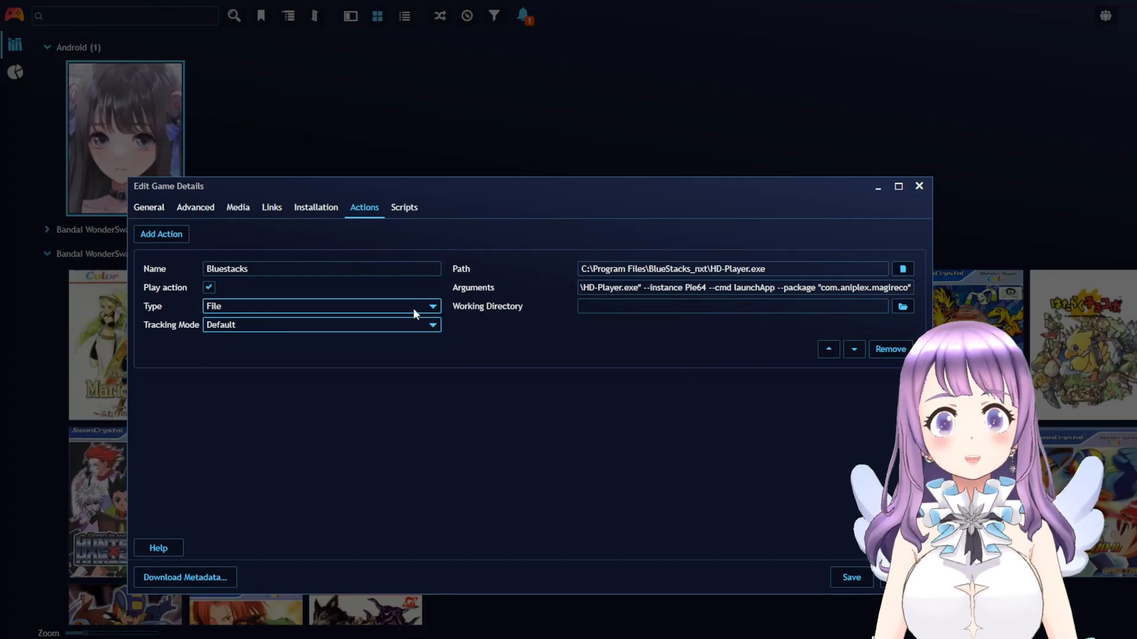
click(413, 308)
click(559, 450)
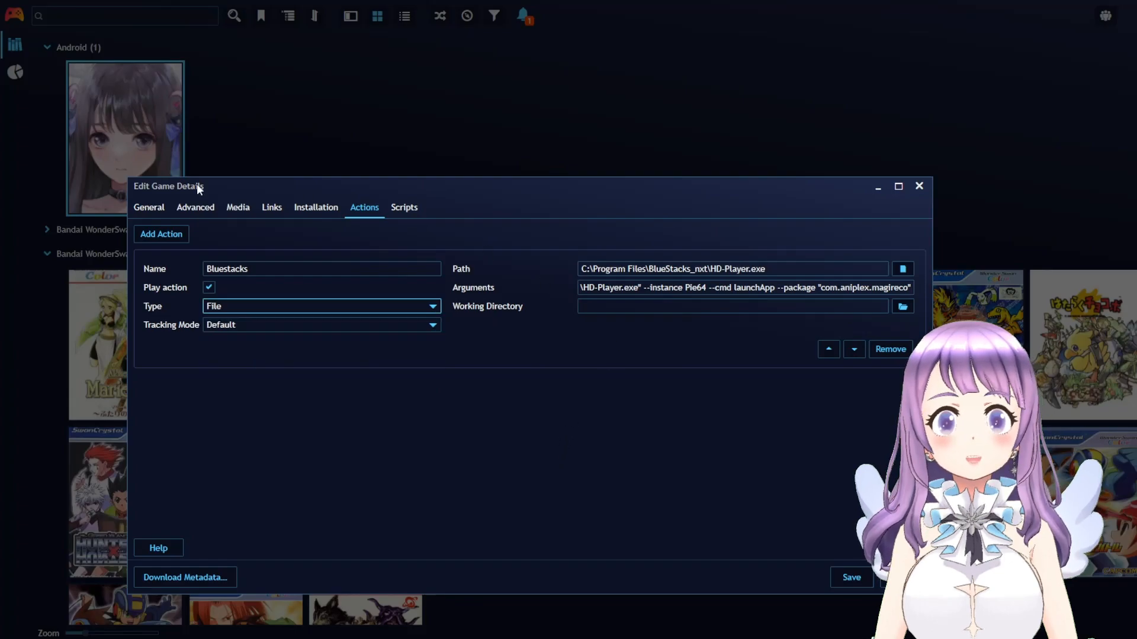
- Replace the game's name with マギレコ, copied from its shortcut in the Games folder, and save the game details
click(137, 209)
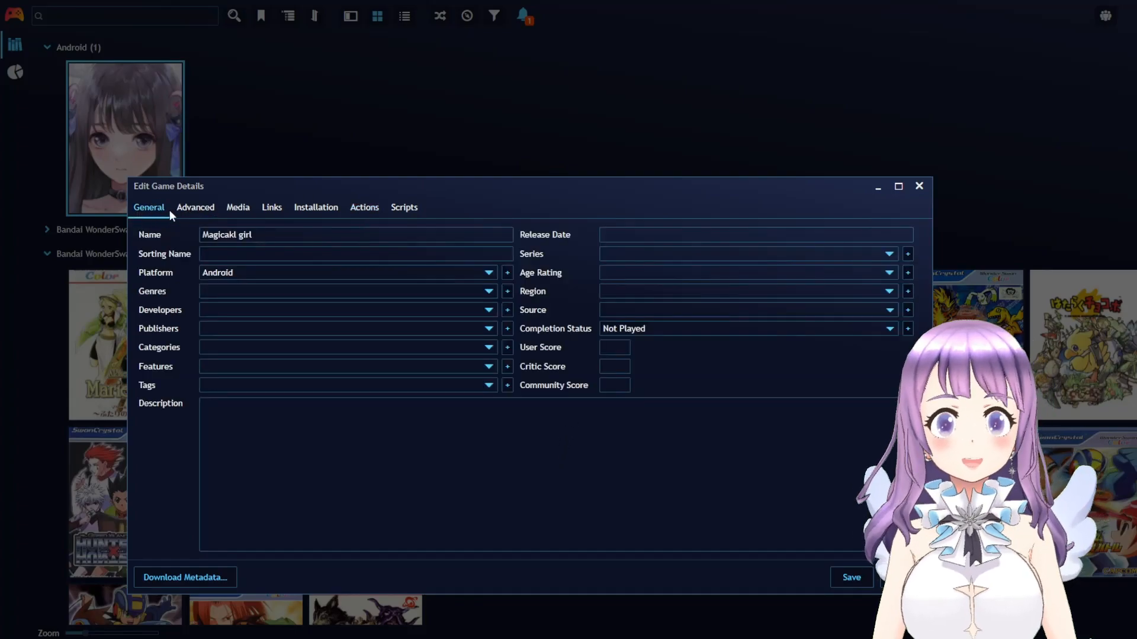
mouse_move(568, 627)
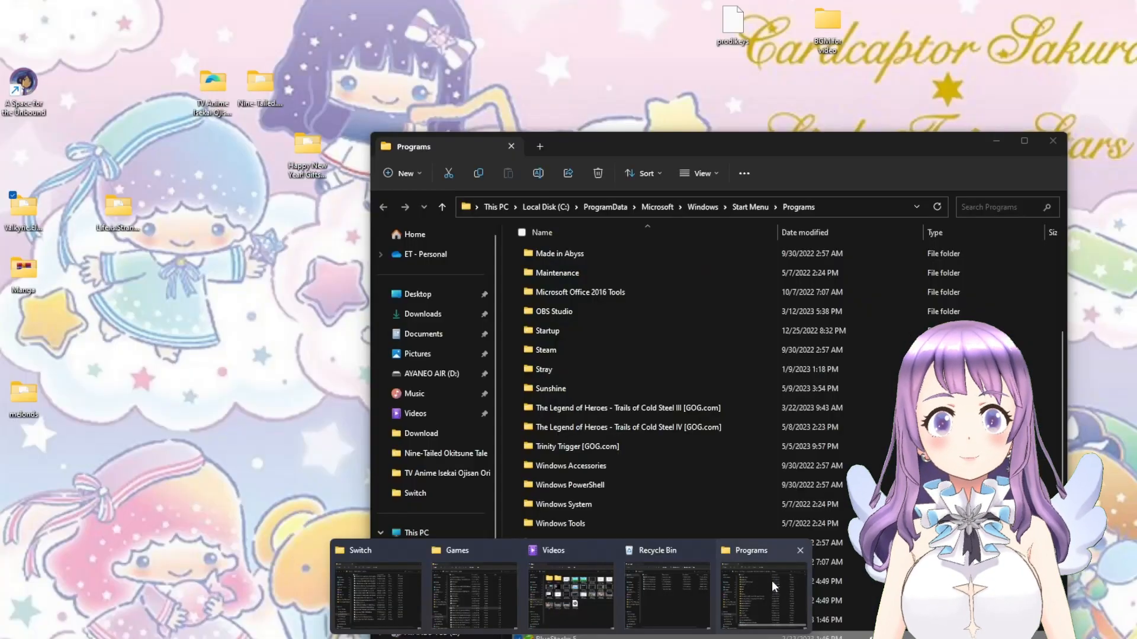
mouse_move(538, 595)
click(492, 592)
click(627, 416)
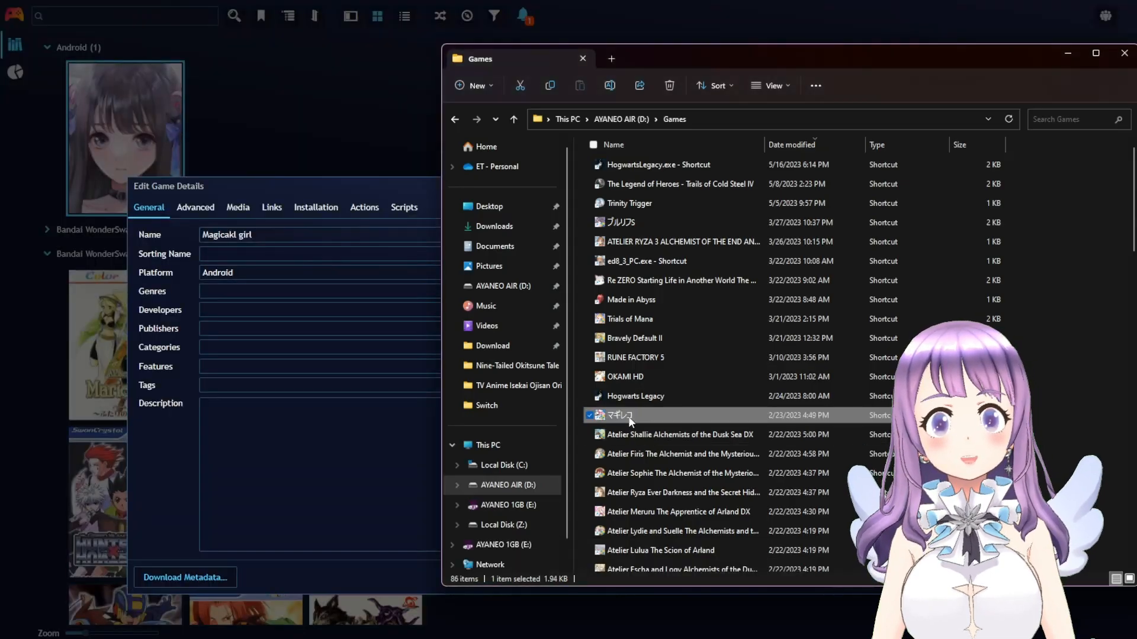
right_click(625, 415)
click(659, 450)
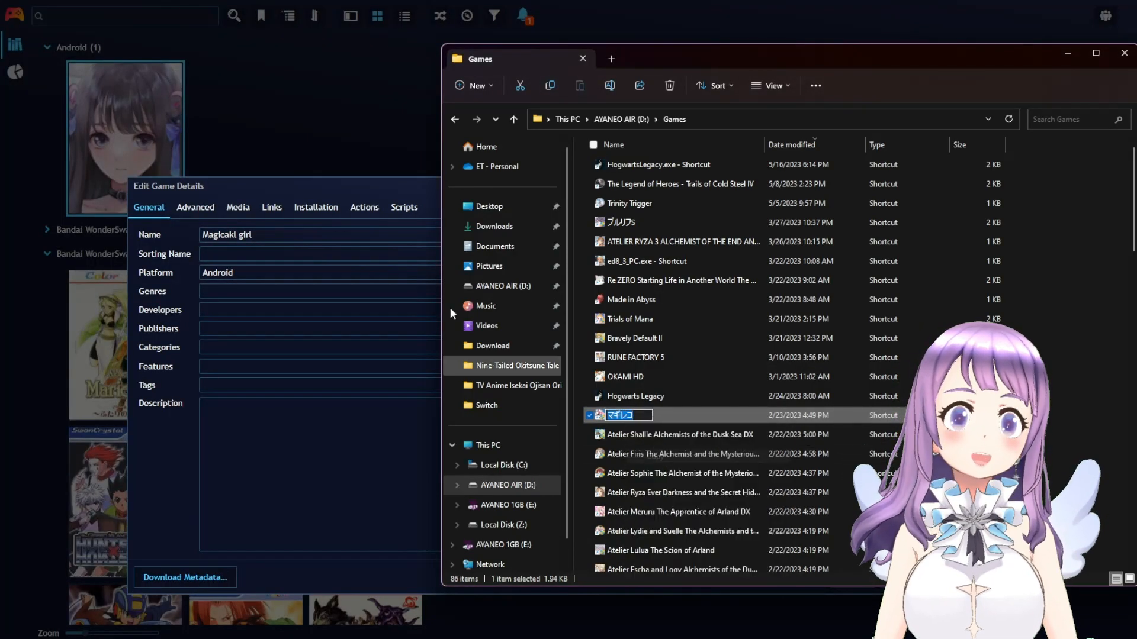
drag(322, 231, 122, 243)
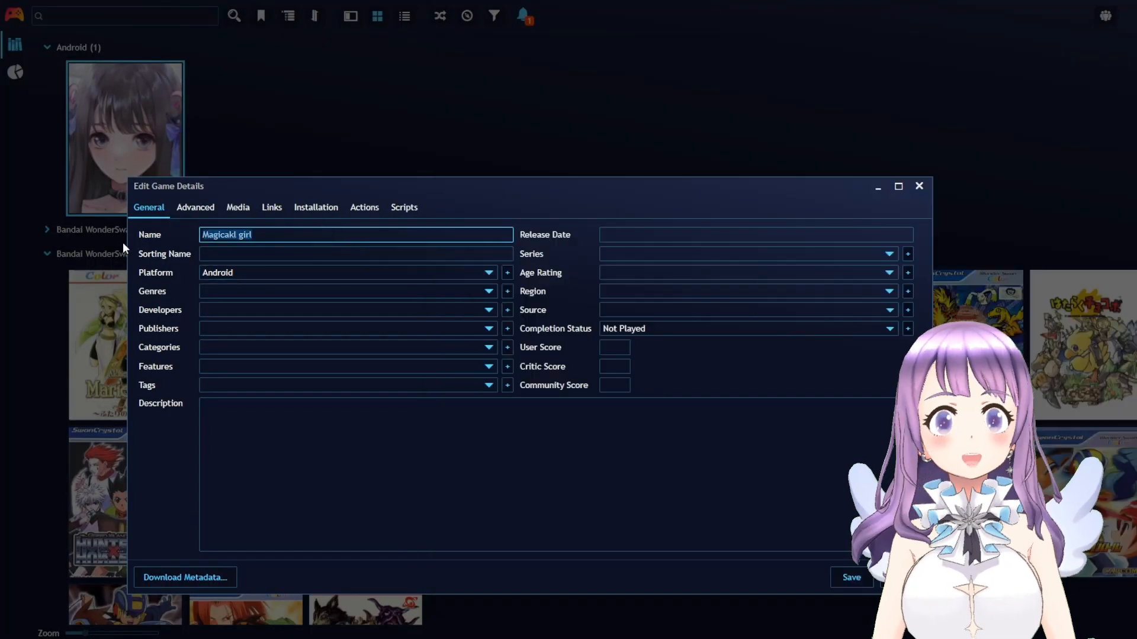
right_click(224, 239)
click(246, 282)
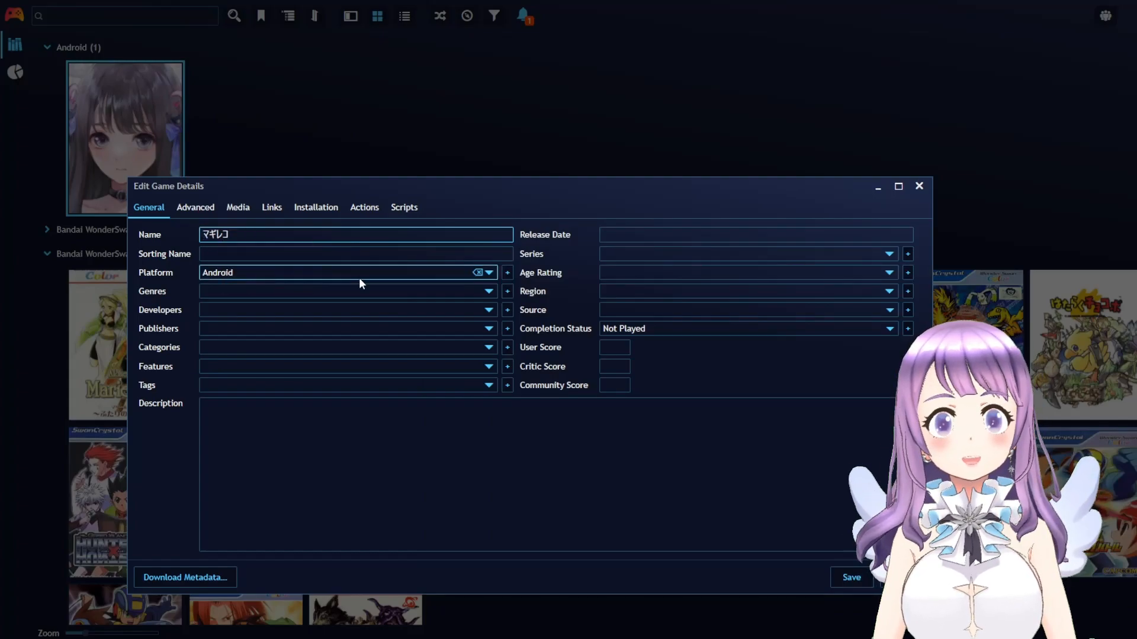
click(195, 207)
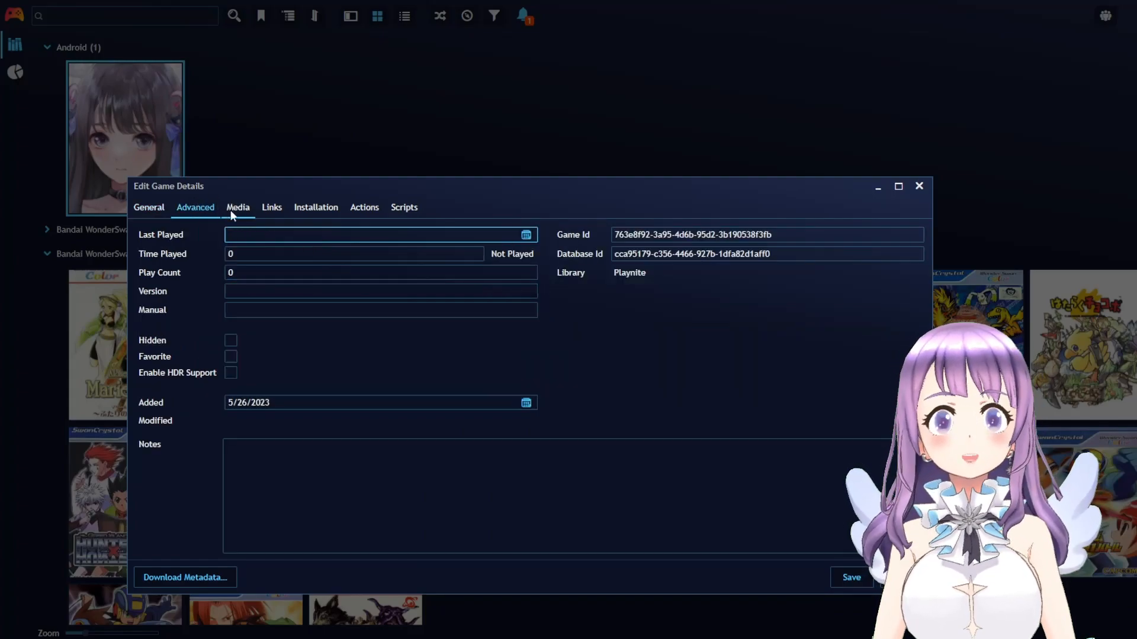
click(859, 579)
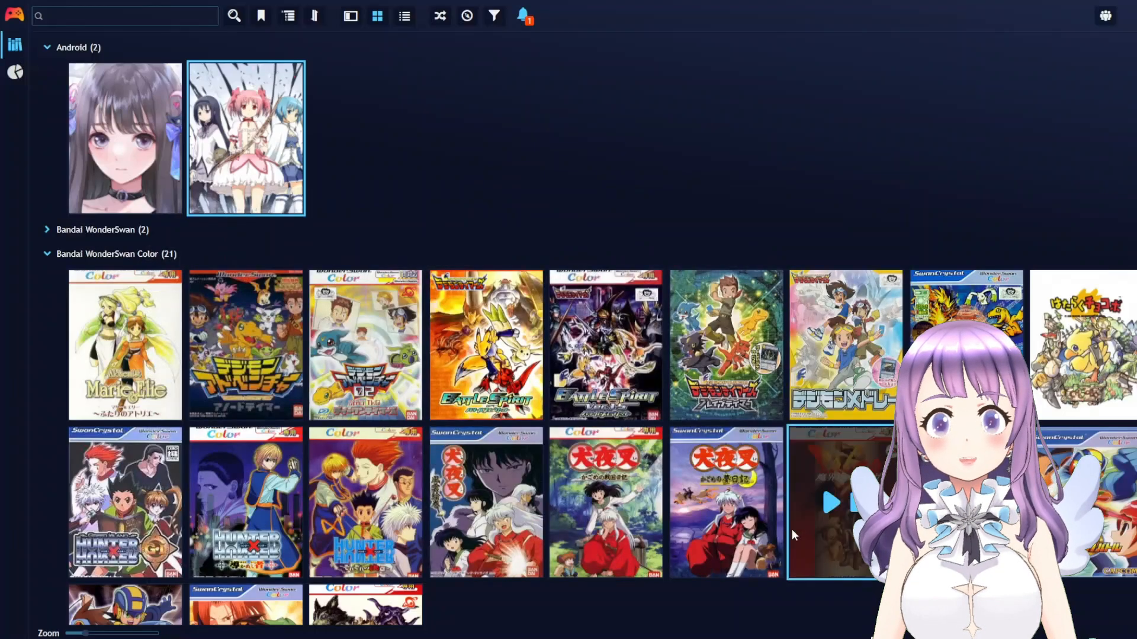
mouse_move(215, 127)
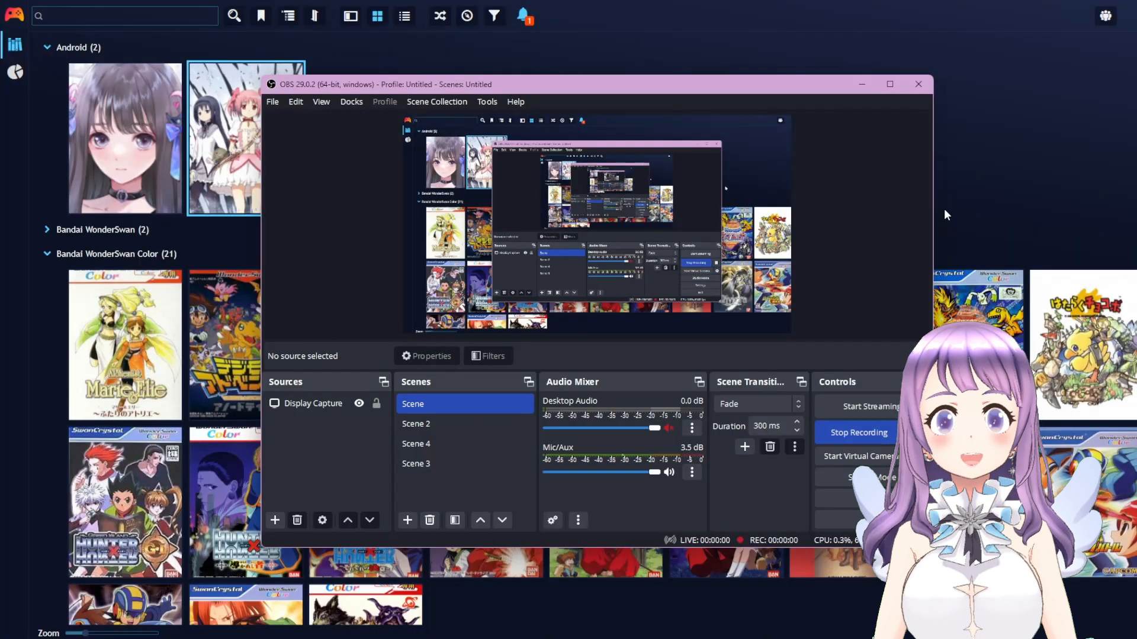
click(956, 205)
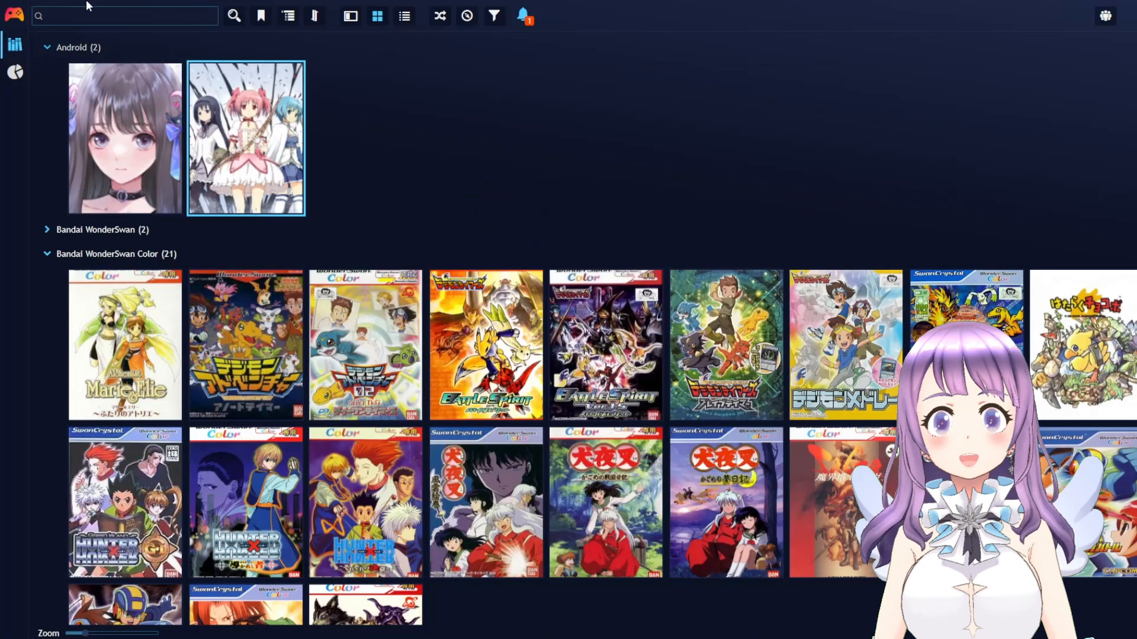
- Start adding emulated games to the library and add a new scanner configuration
click(15, 13)
mouse_move(59, 36)
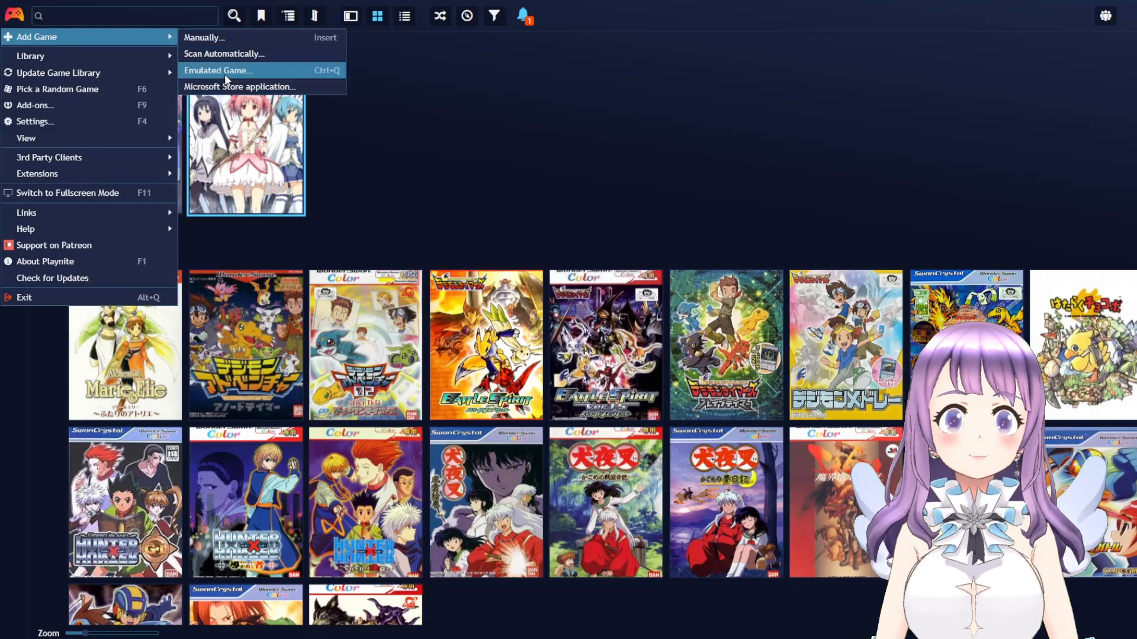
click(244, 71)
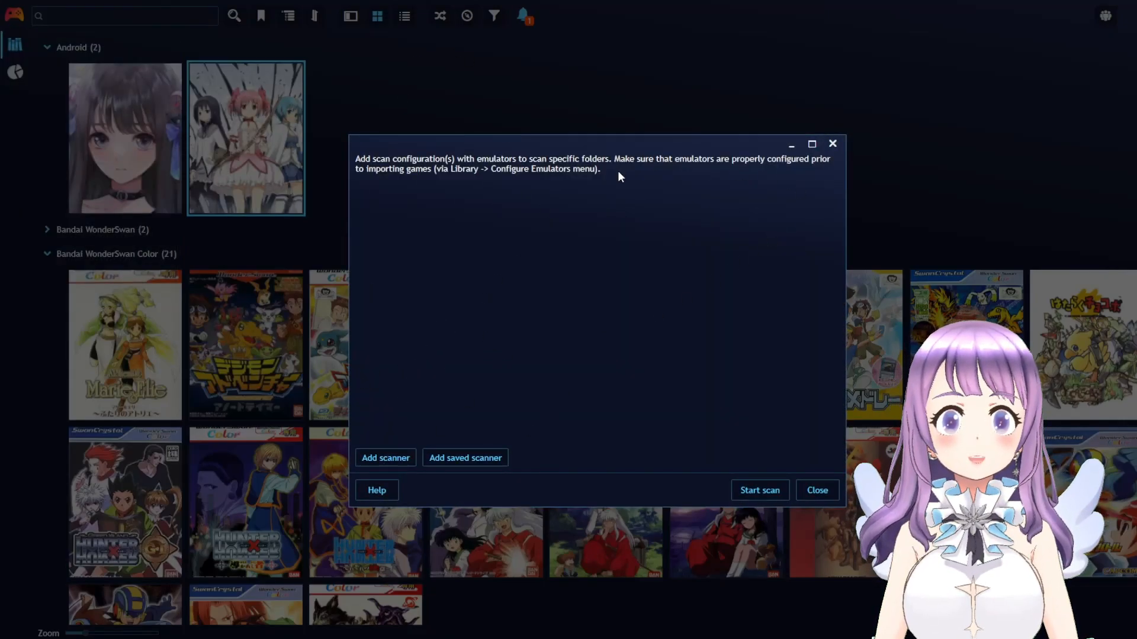
click(386, 461)
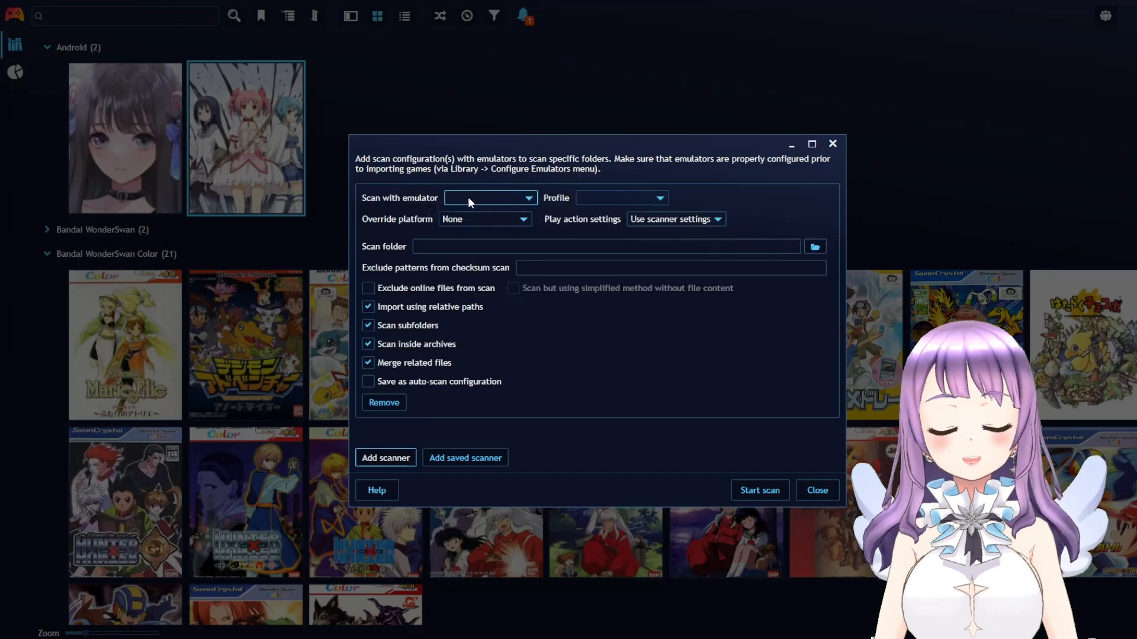
- Set the scanner to use the Dolphin emulator with its Nintendo GameCube profile
click(512, 197)
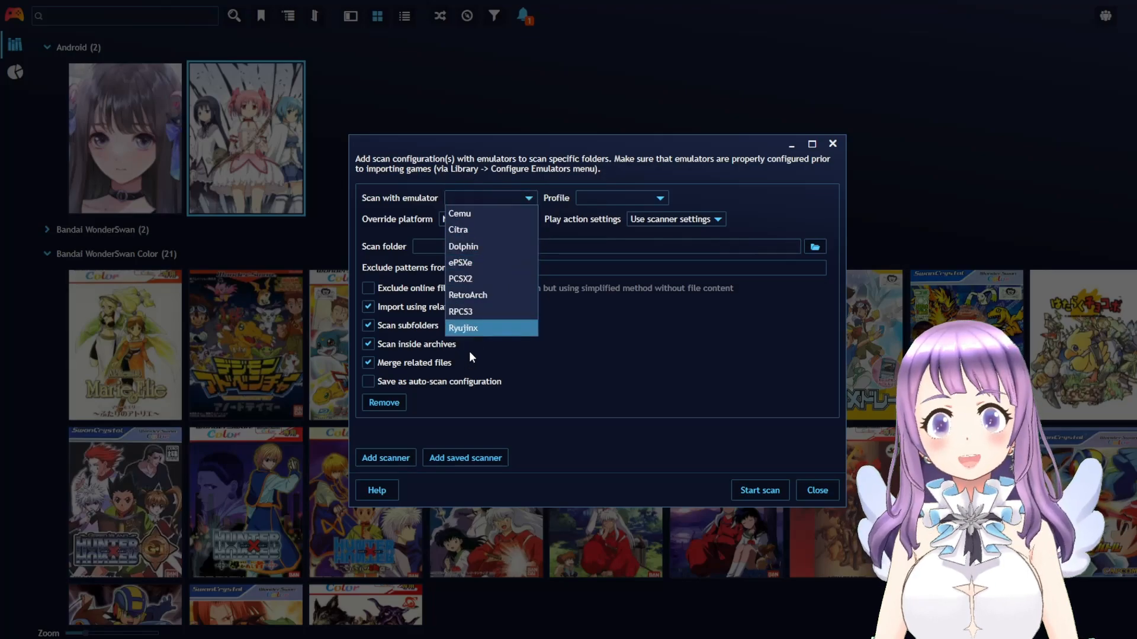
click(464, 248)
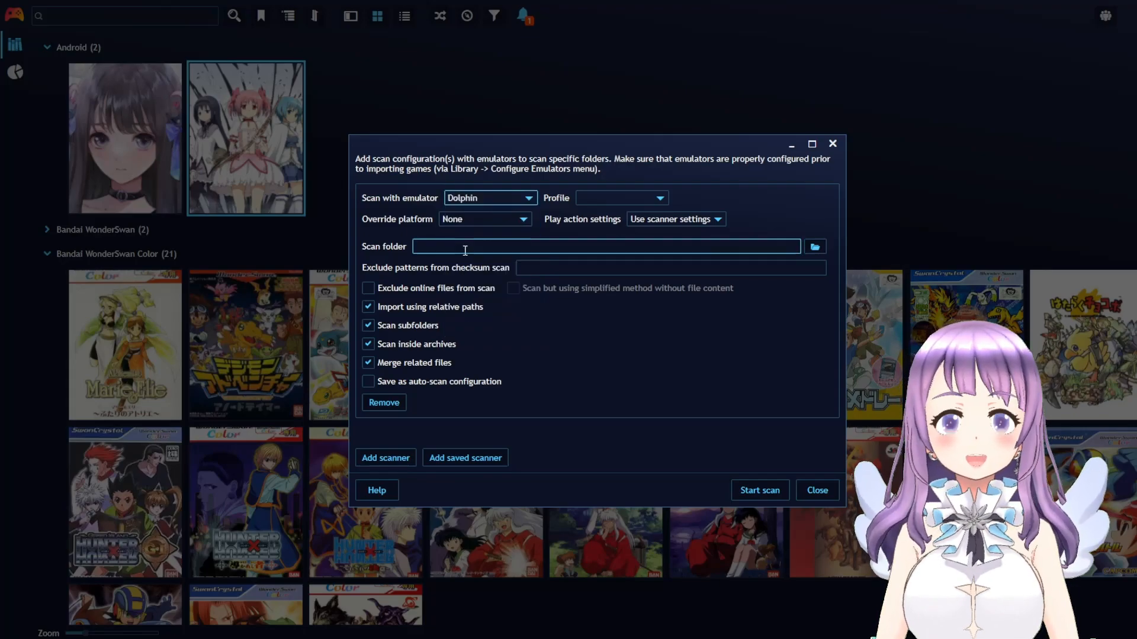
click(619, 197)
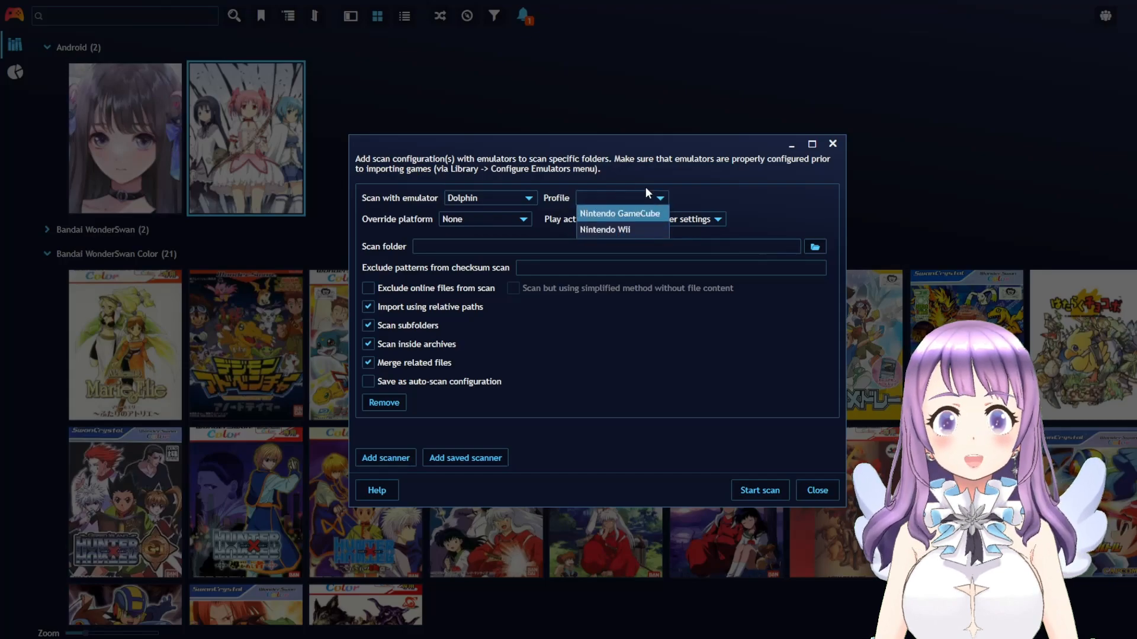
click(627, 215)
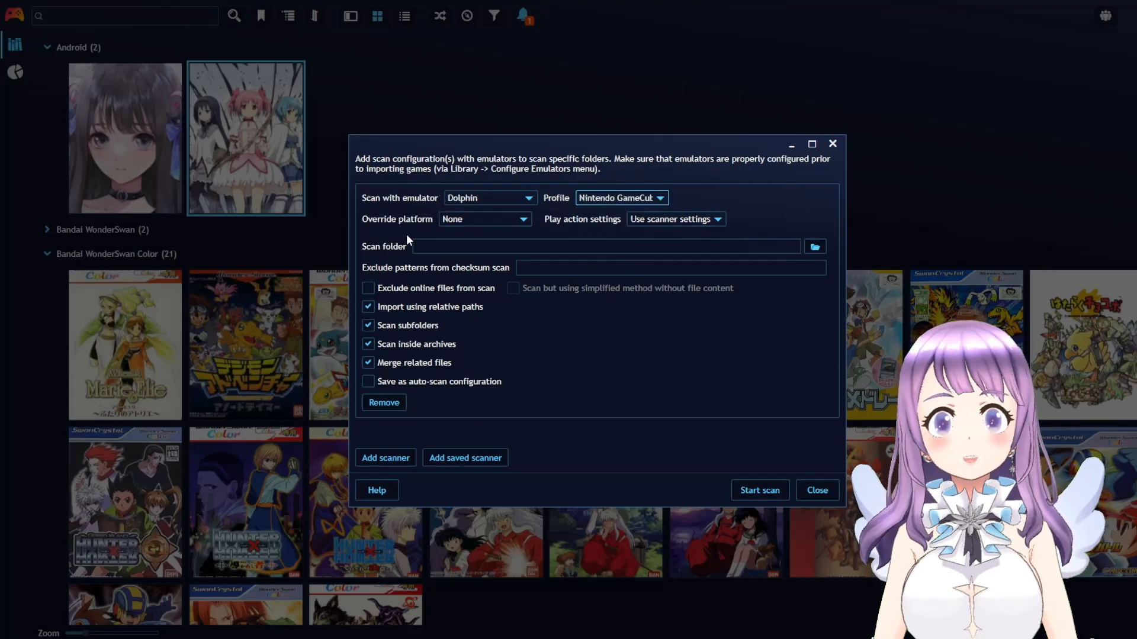
- Override the scanner's platform with Nintendo GameCube and keep the play action on Use scanner settings
click(511, 219)
drag(609, 247, 599, 356)
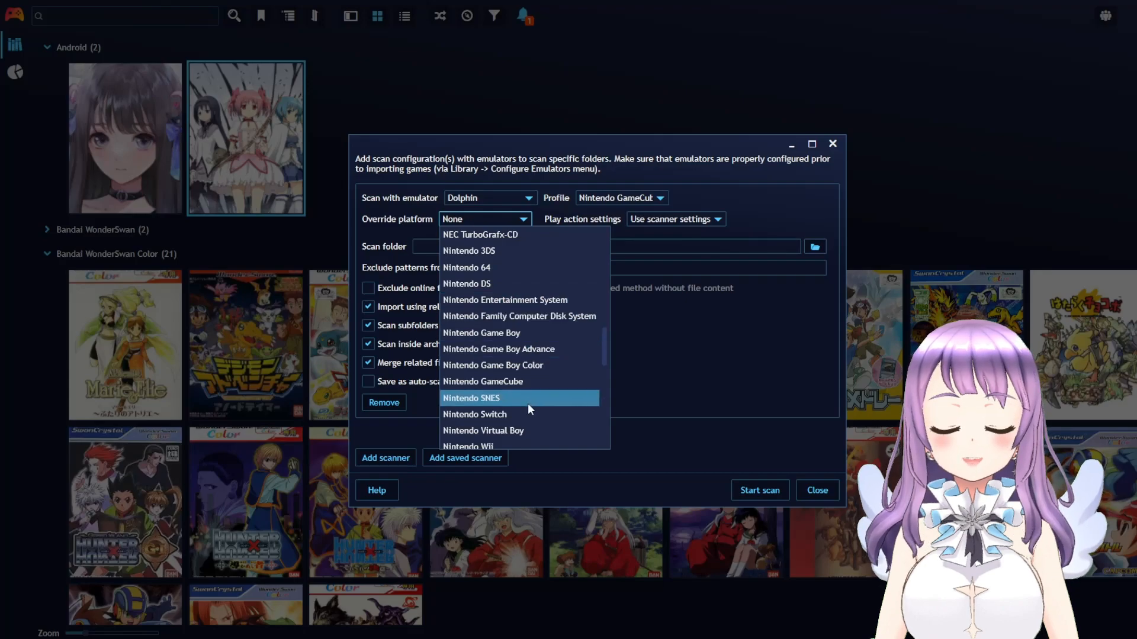
click(528, 385)
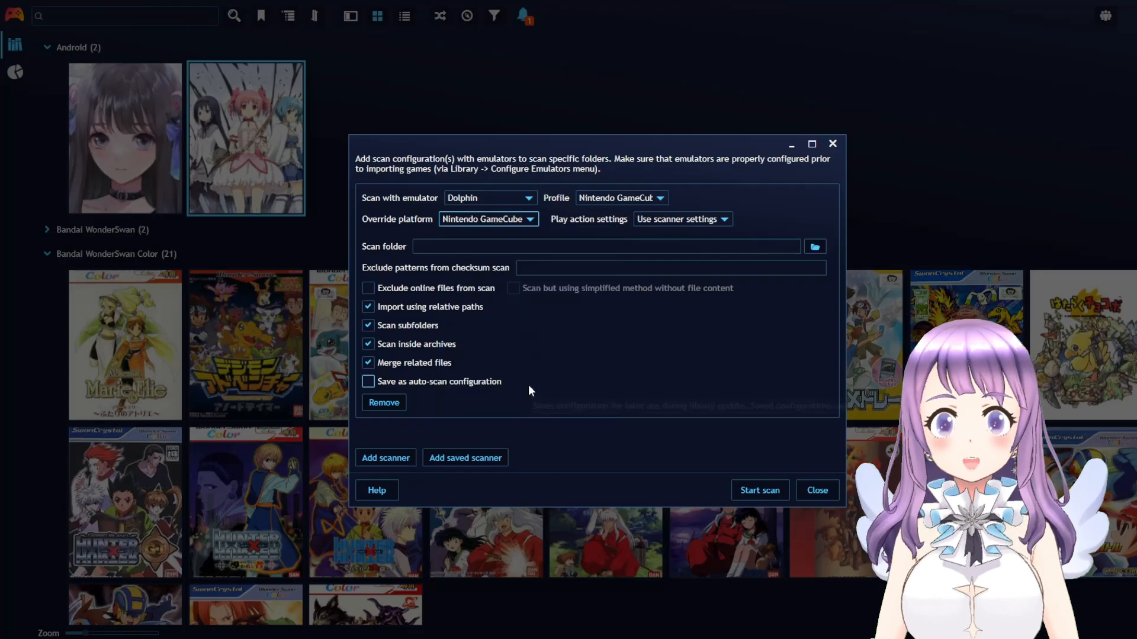
click(706, 220)
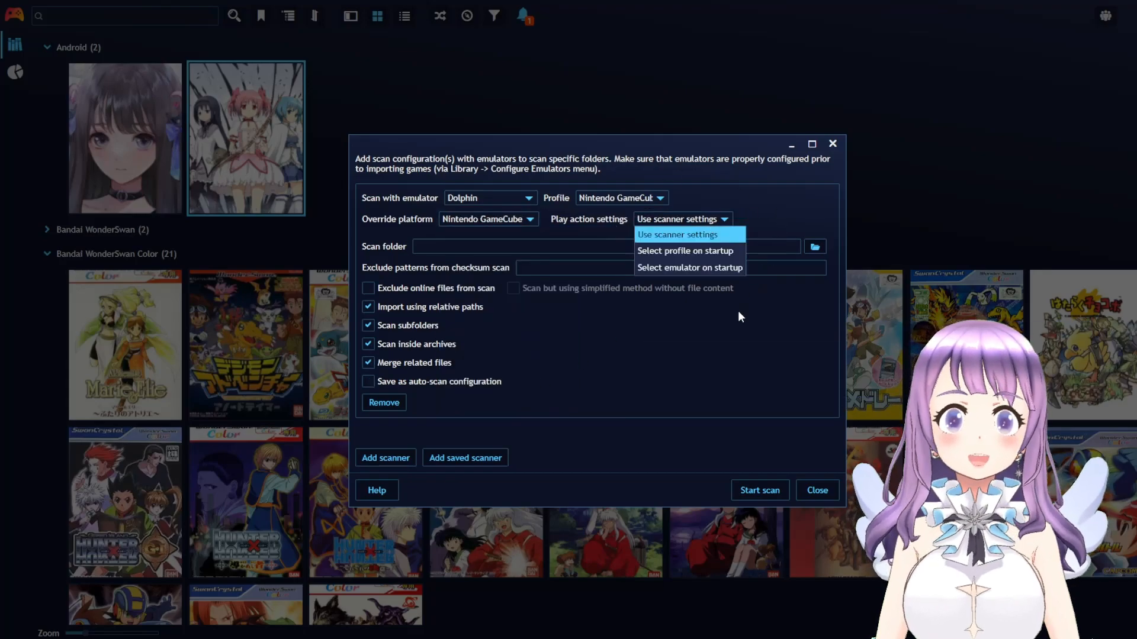
click(763, 210)
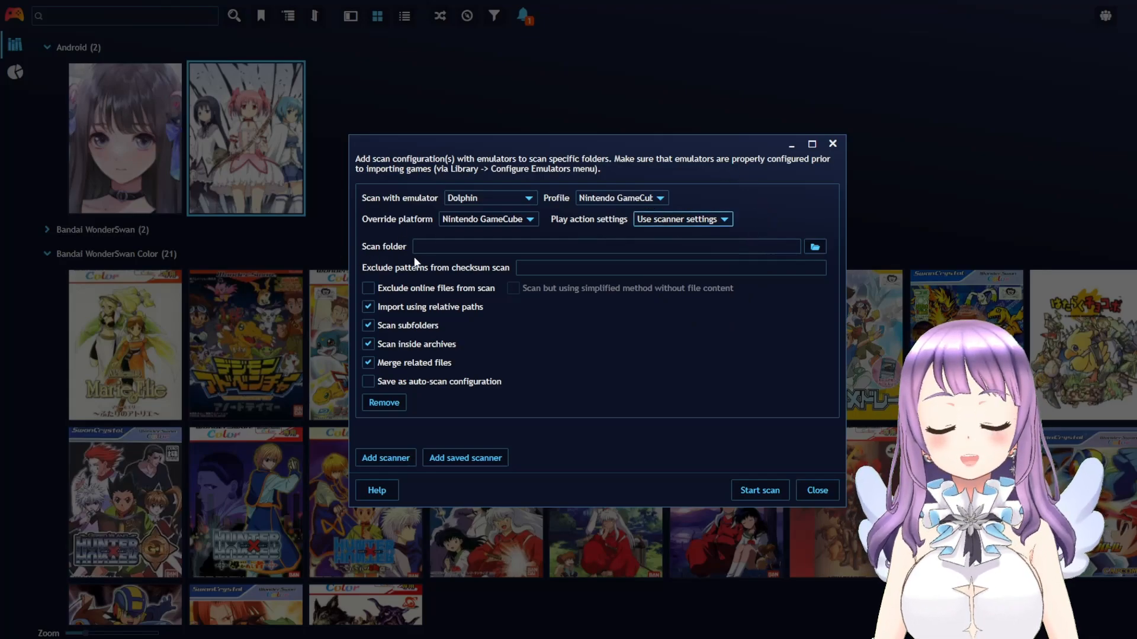
- Browse for the folder that the Dolphin GameCube scanner scans
click(817, 247)
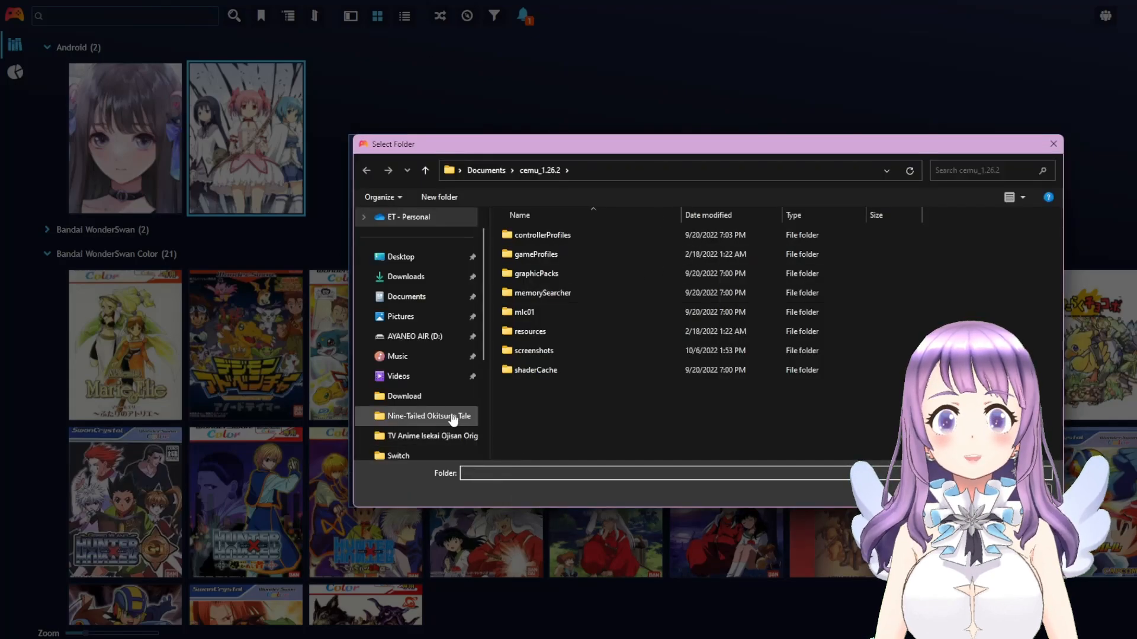
- Set the scan folder of the Dolphin GameCube scanner to the GC folder on the E: drive
scroll(474, 314, down, 3)
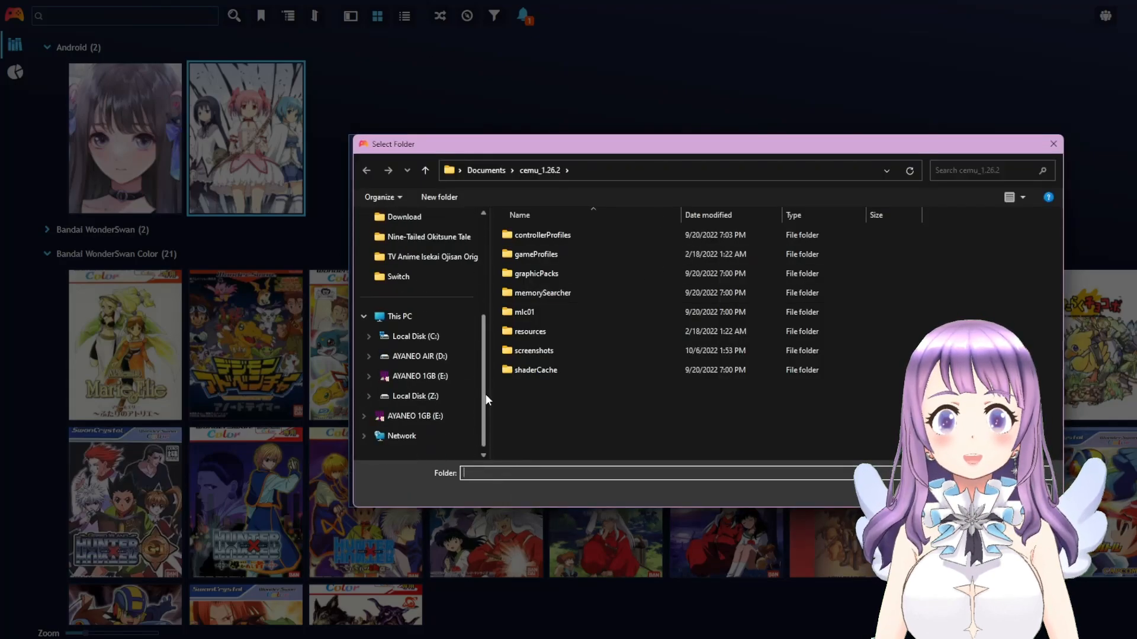
click(446, 376)
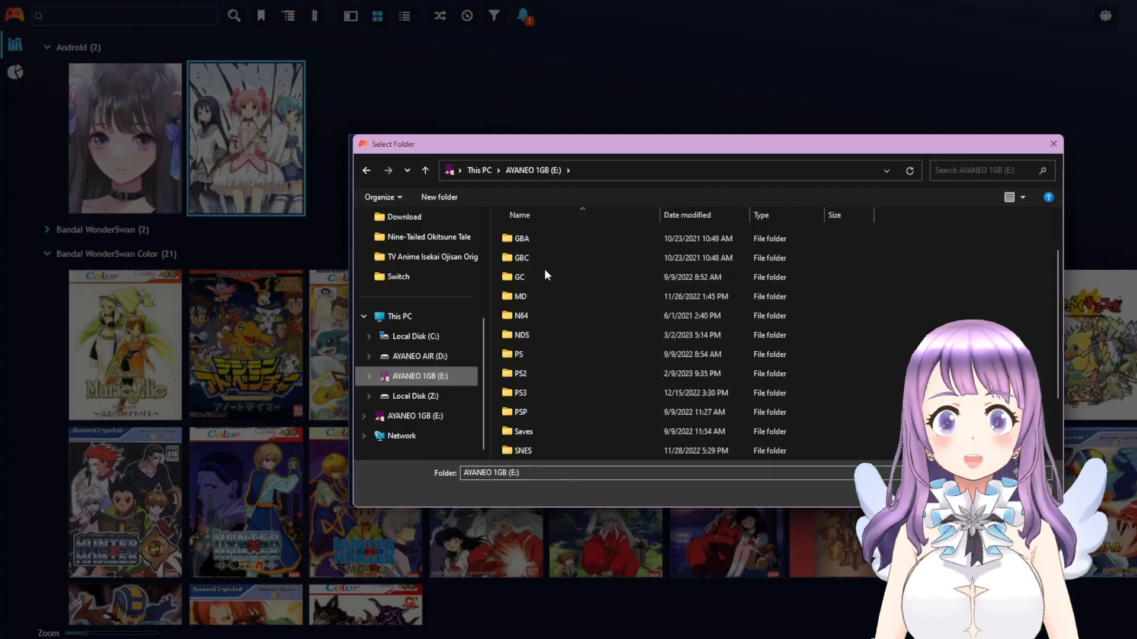
click(534, 281)
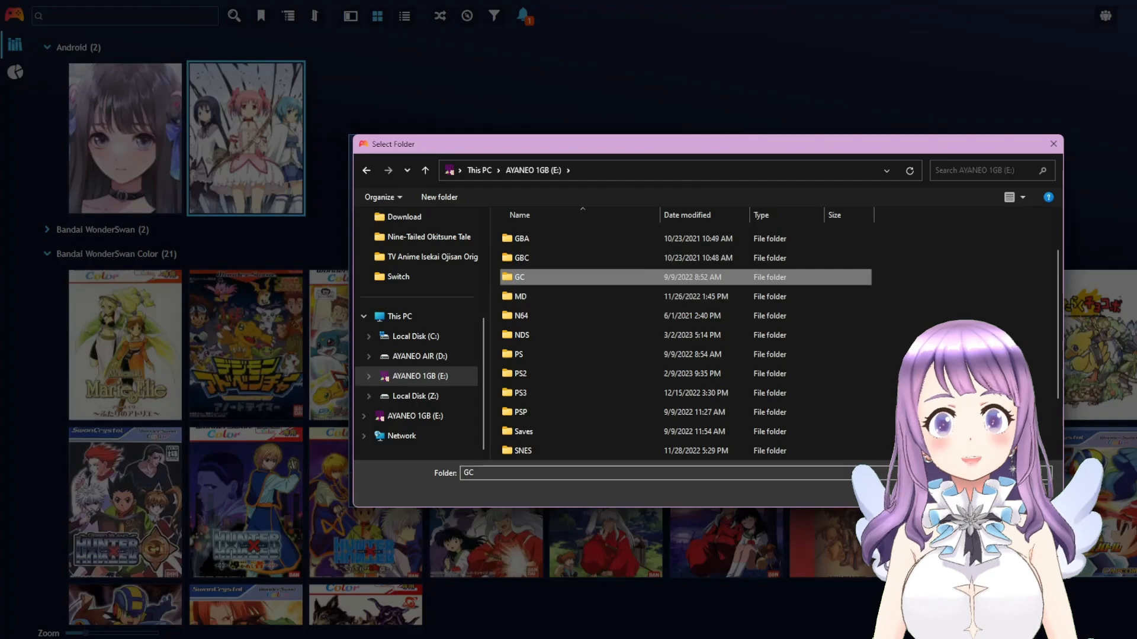
click(956, 493)
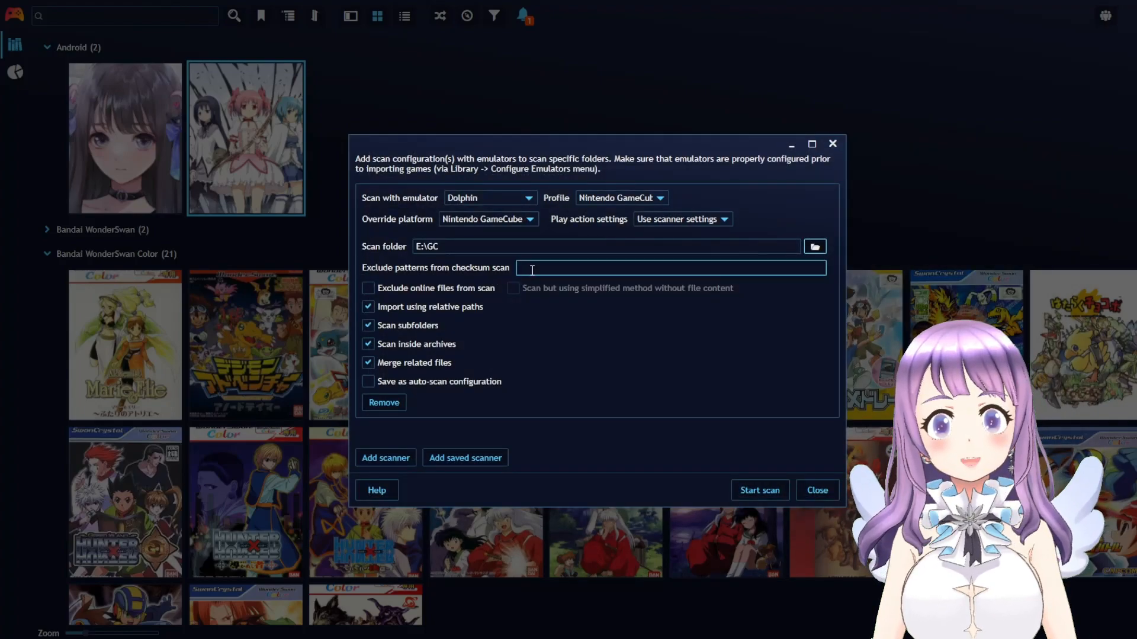
- Enable saving the GameCube scanner as an auto-scan configuration and name it "new games"
mouse_move(417, 271)
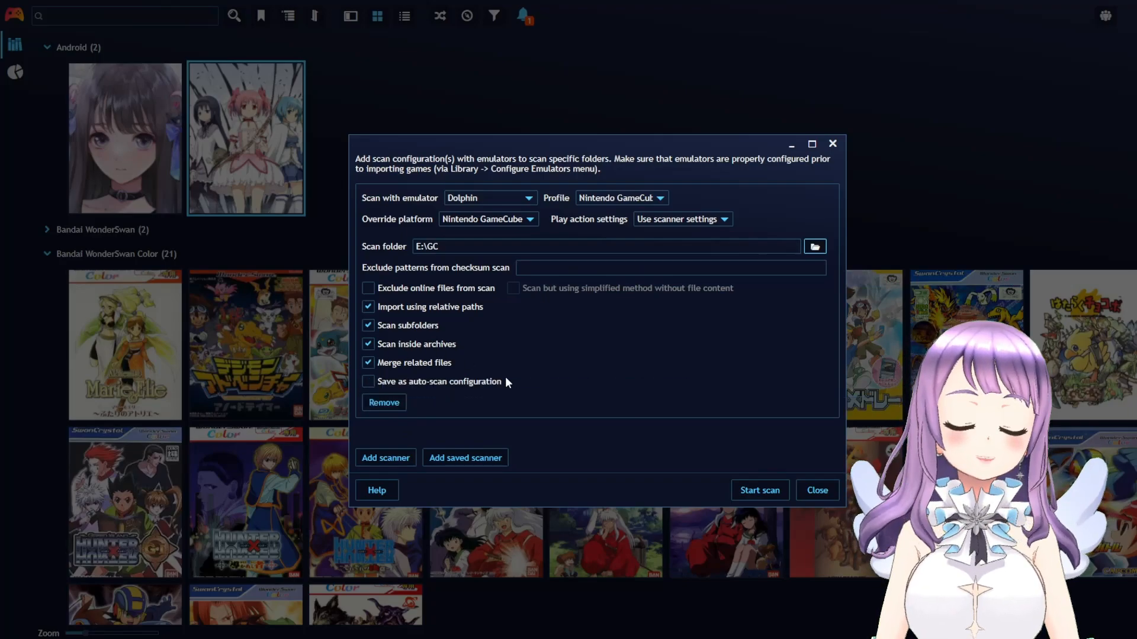
click(429, 381)
click(595, 400)
text(new games)
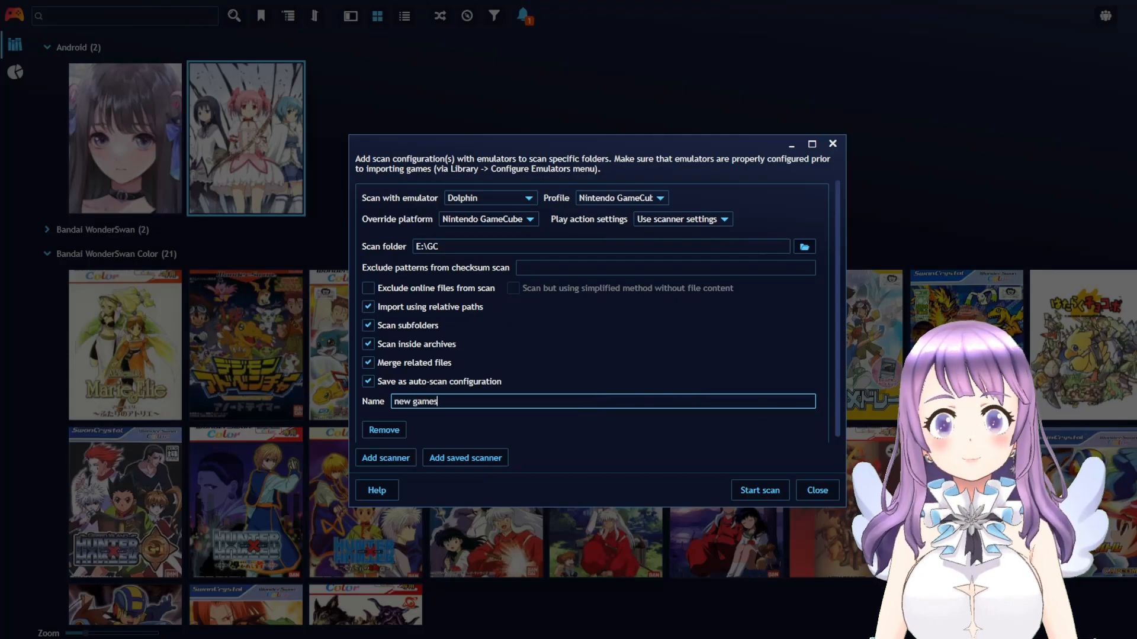
- Run the GameCube scan and close its results without importing anything
click(749, 489)
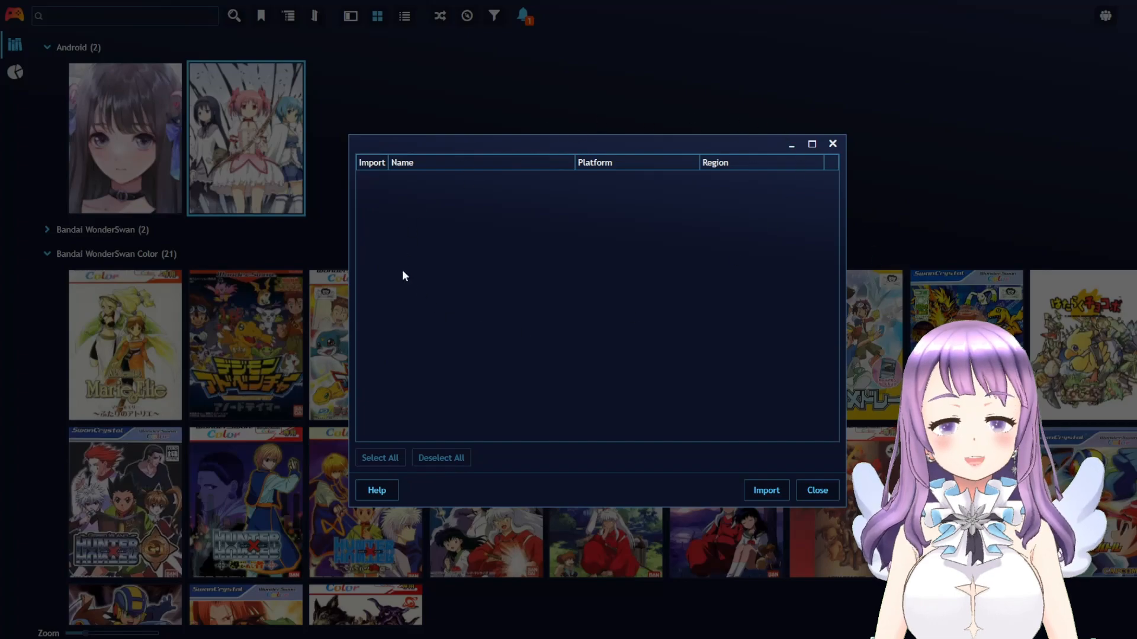
click(833, 144)
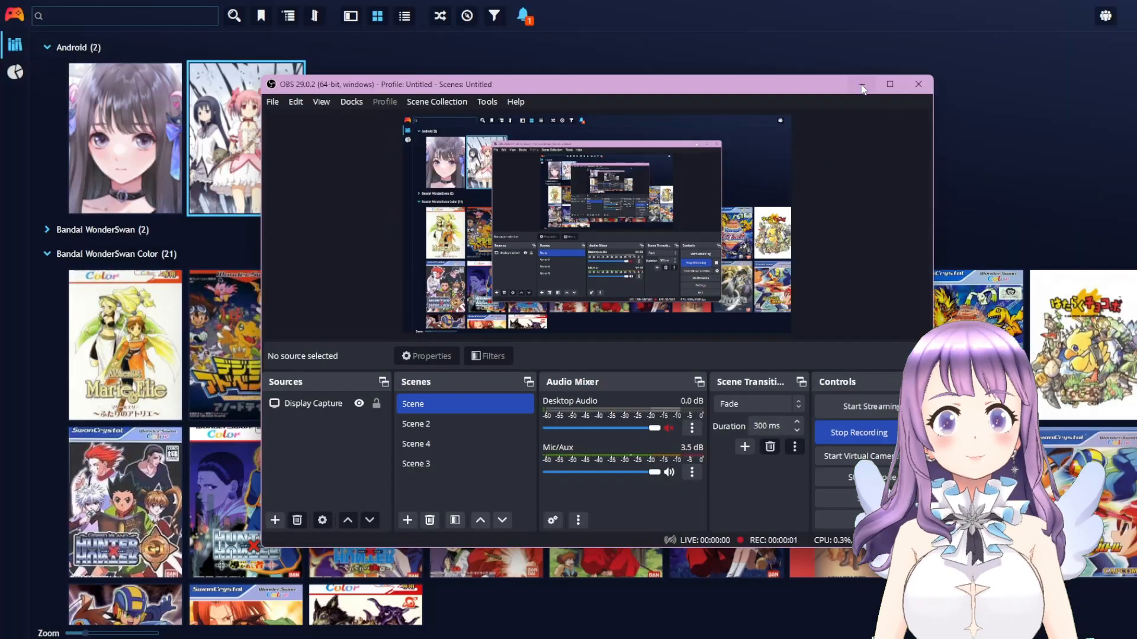
click(864, 52)
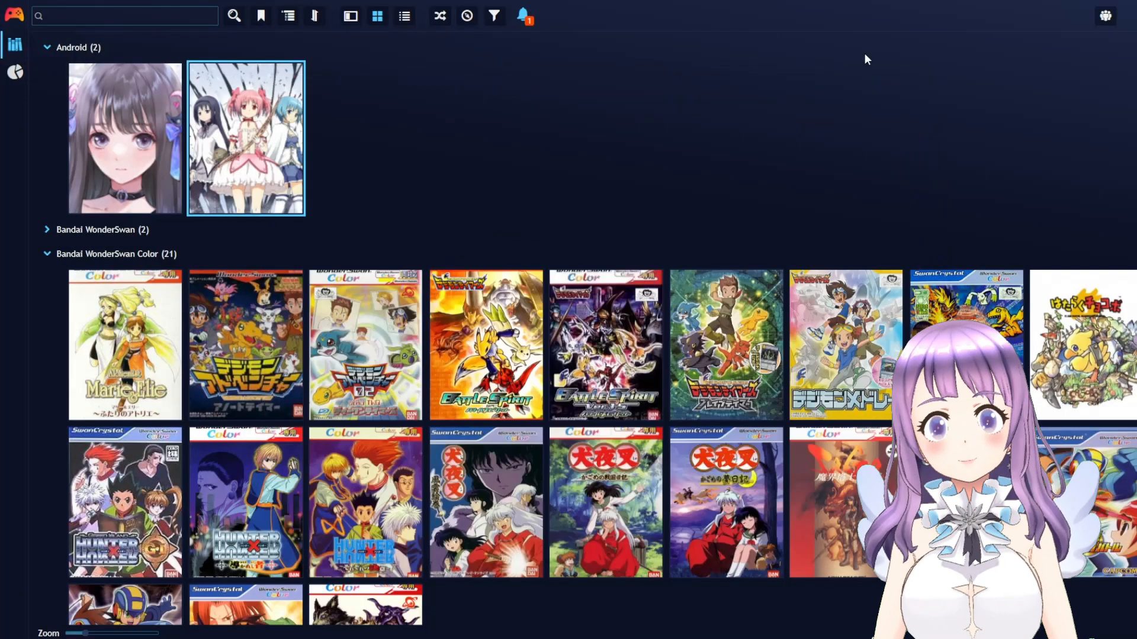
- Add a new emulated-game scanner that uses the RetroArch emulator with the mGBA profile
click(15, 9)
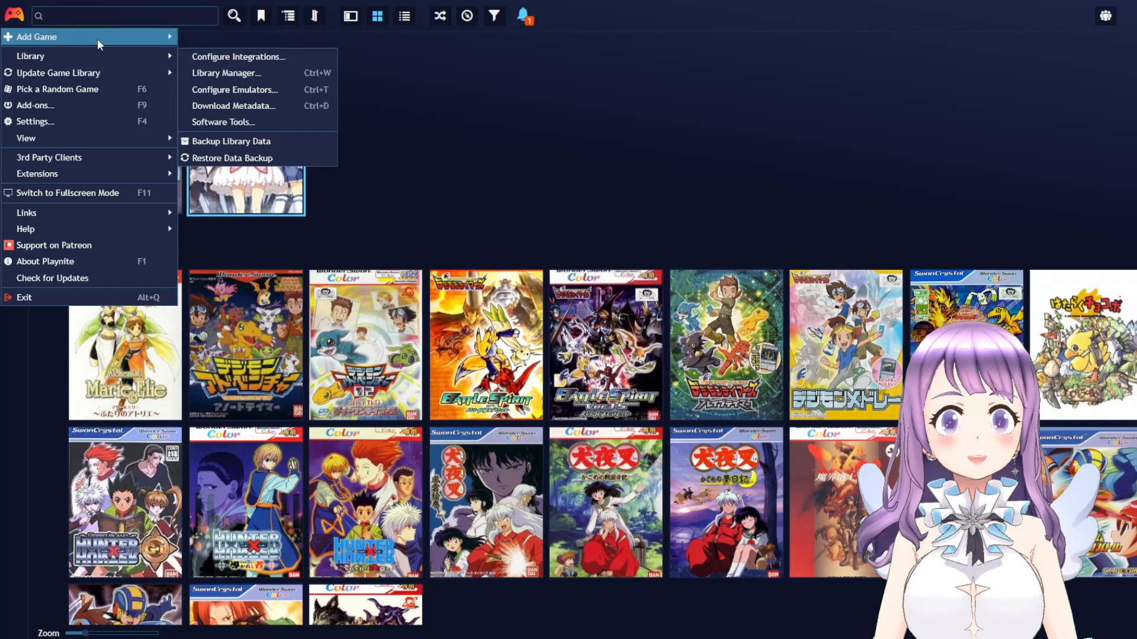
mouse_move(121, 38)
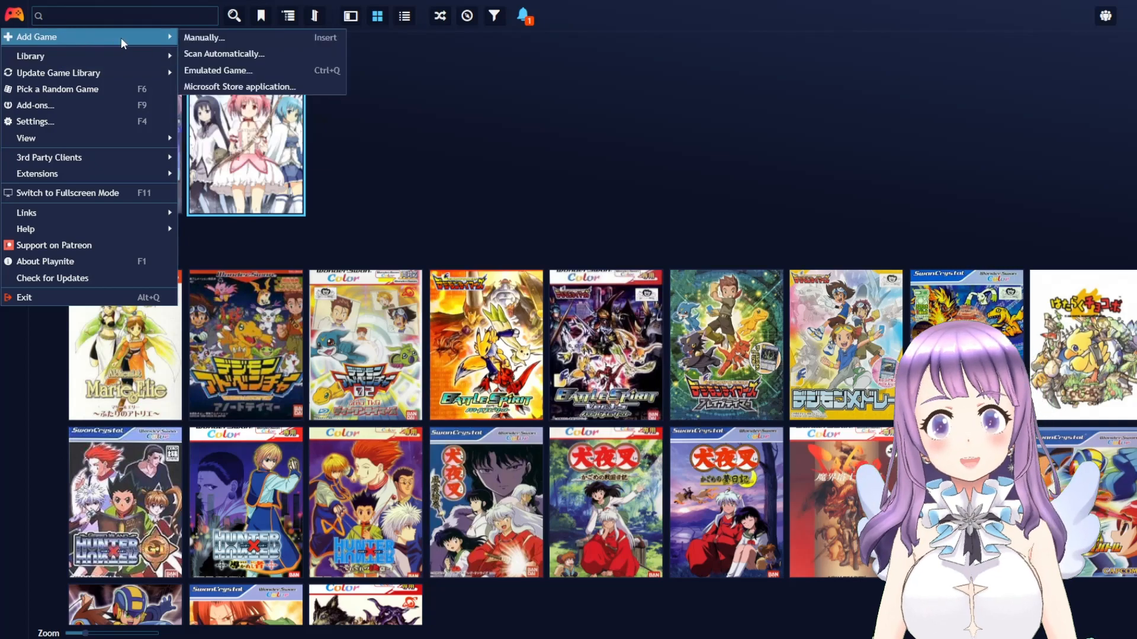
click(232, 71)
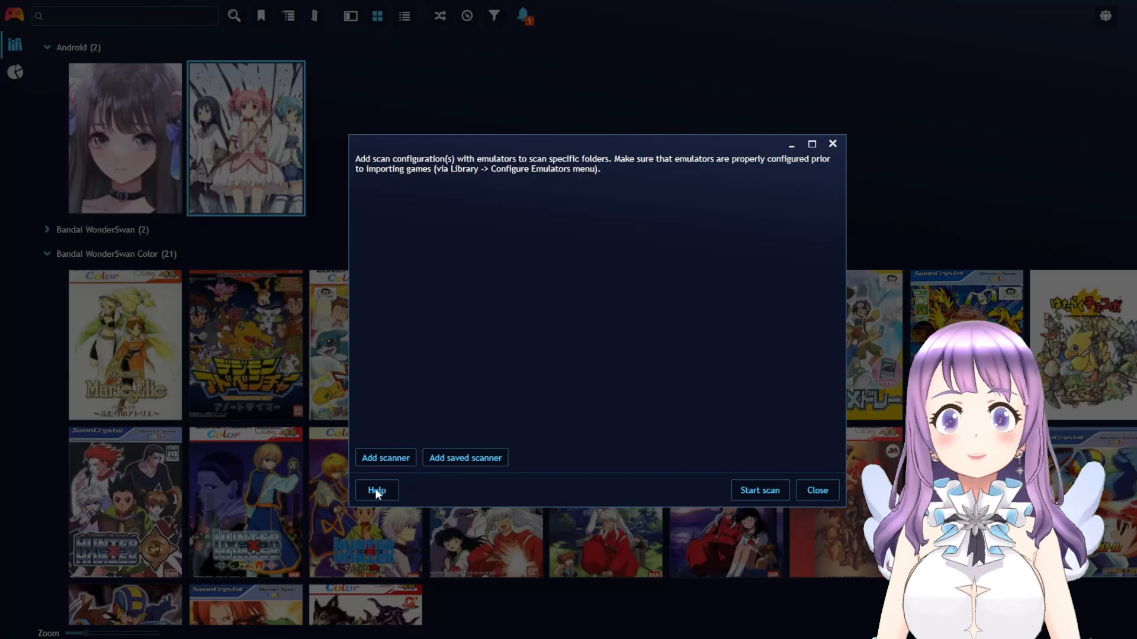
click(405, 459)
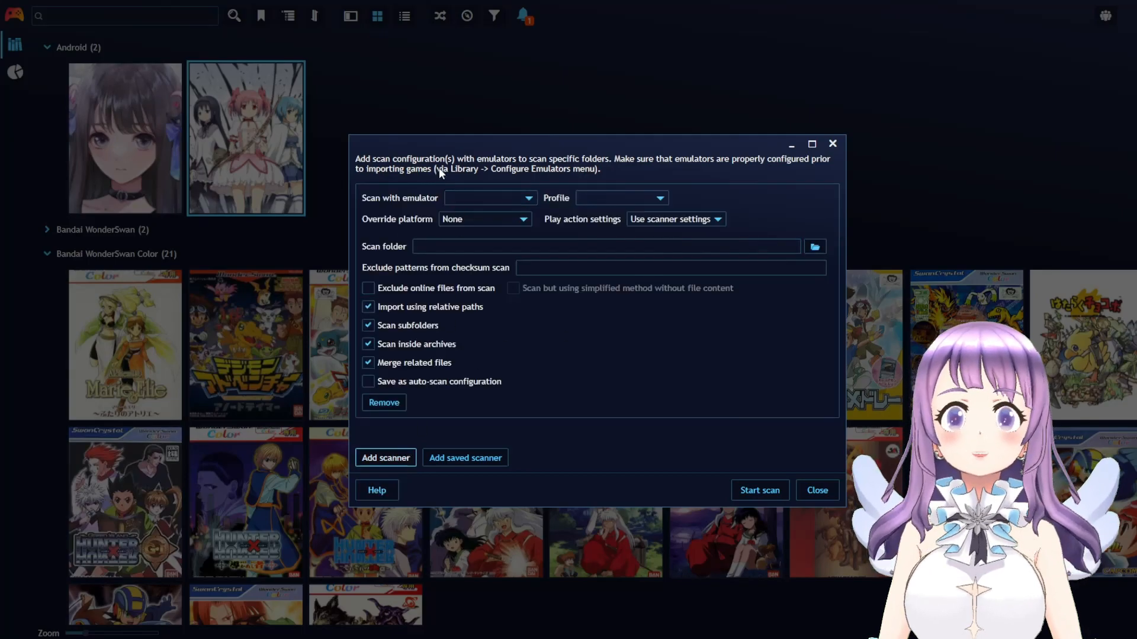
click(516, 198)
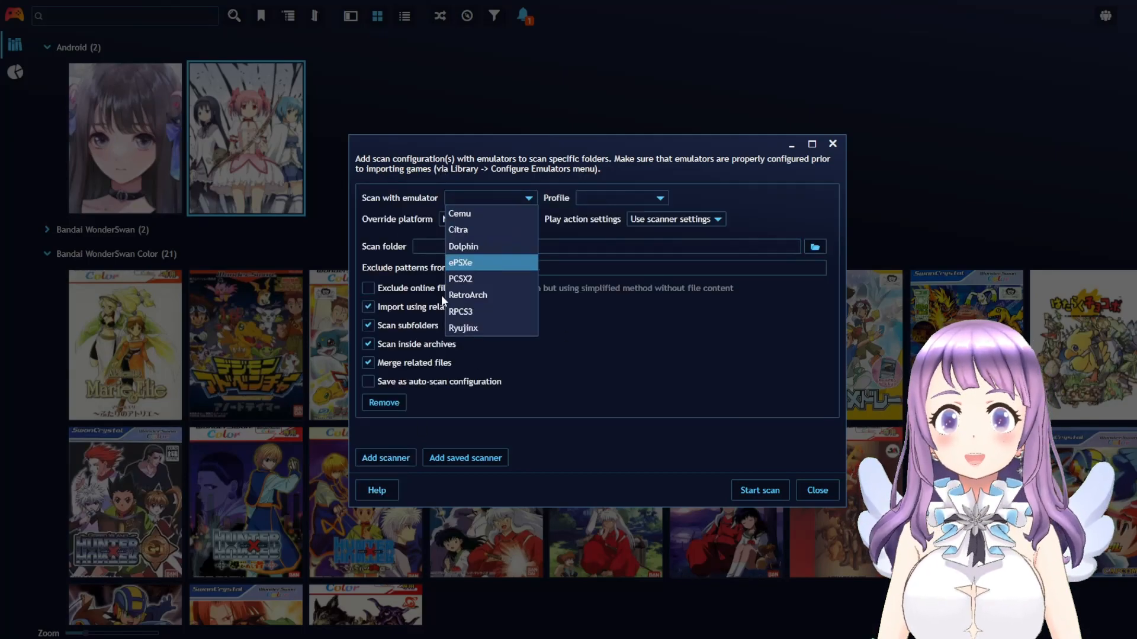
click(485, 295)
click(659, 198)
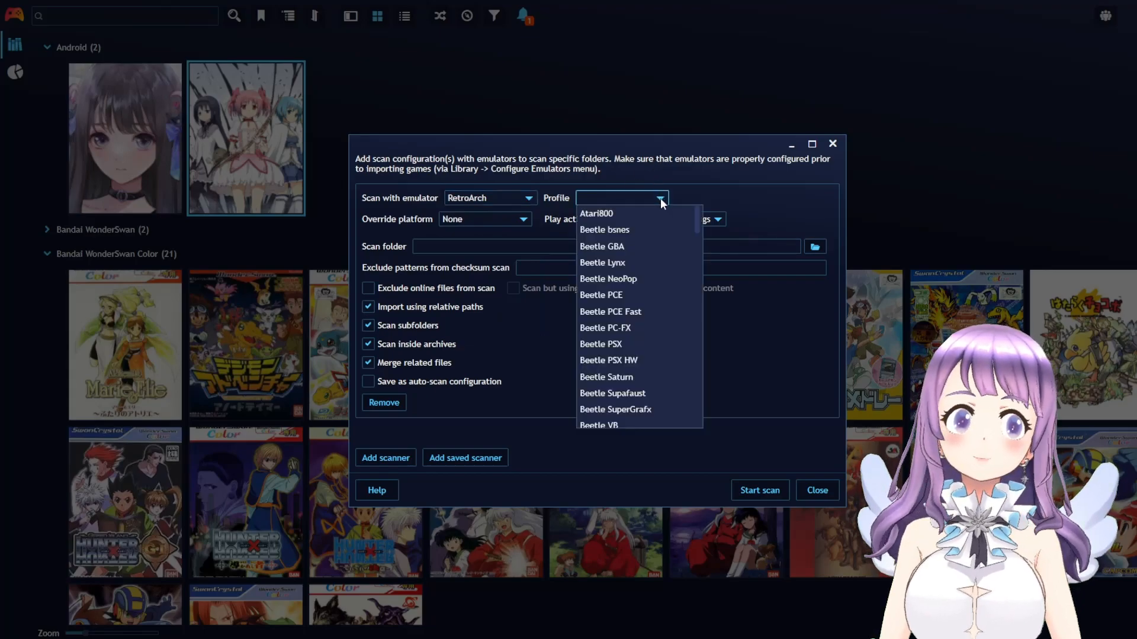
drag(699, 227, 704, 324)
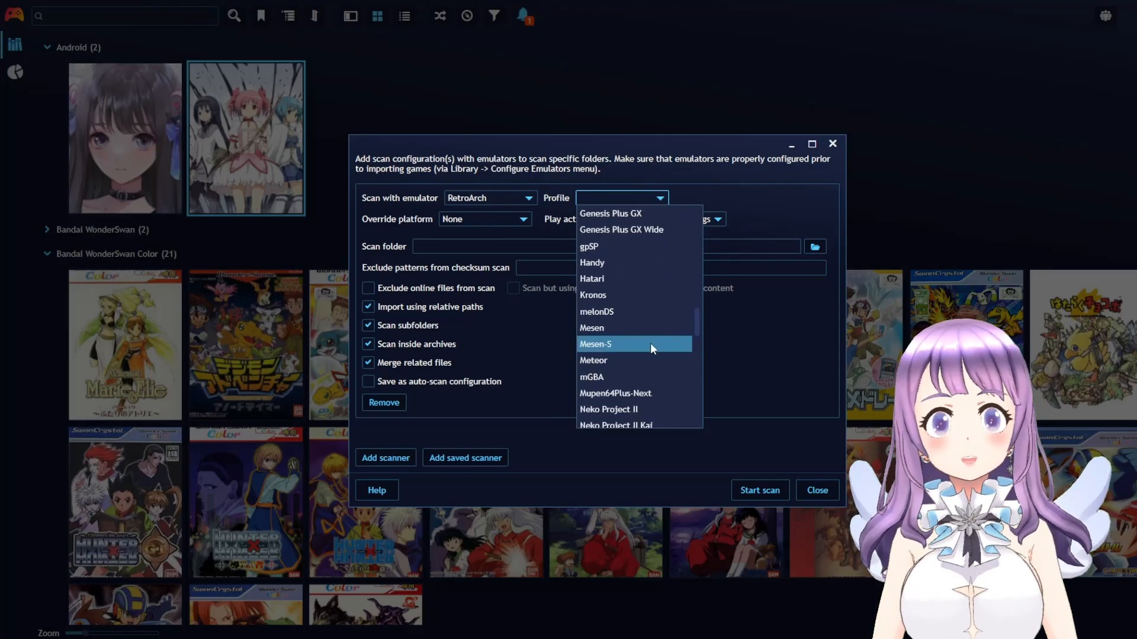
click(610, 385)
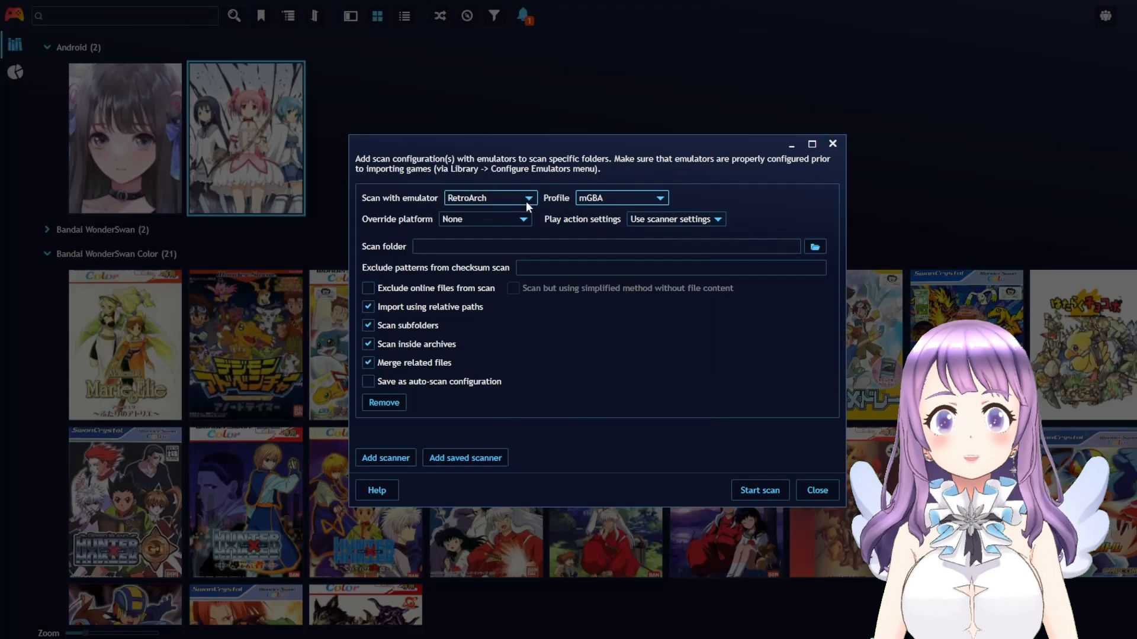
- Override the RetroArch scanner's platform with Nintendo Game Boy Advance
click(512, 223)
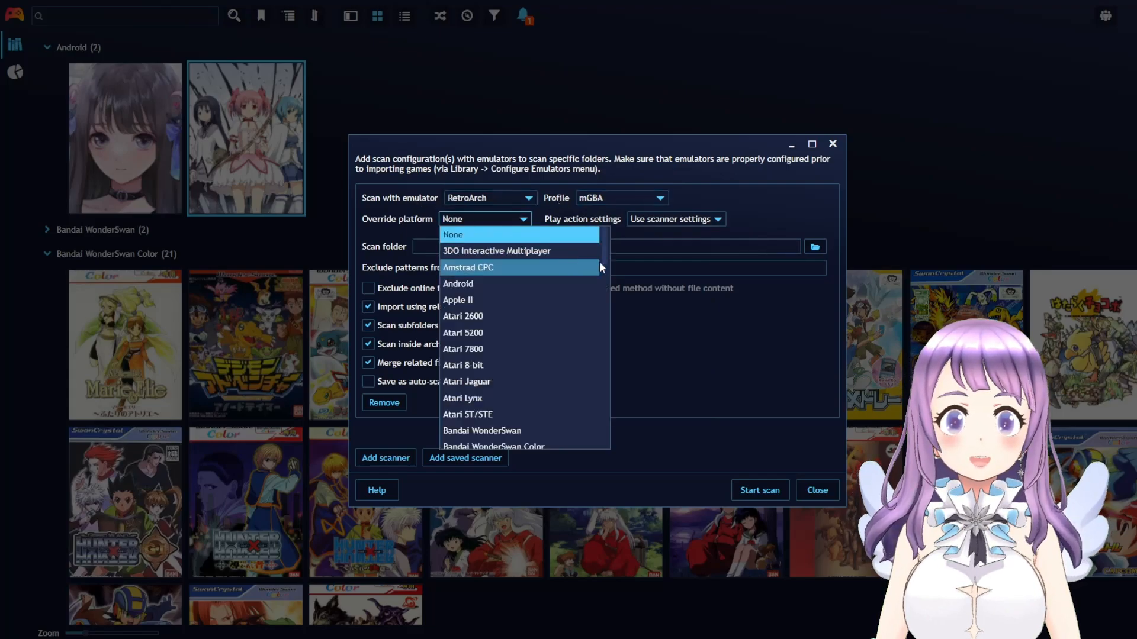
drag(605, 259, 589, 367)
click(566, 298)
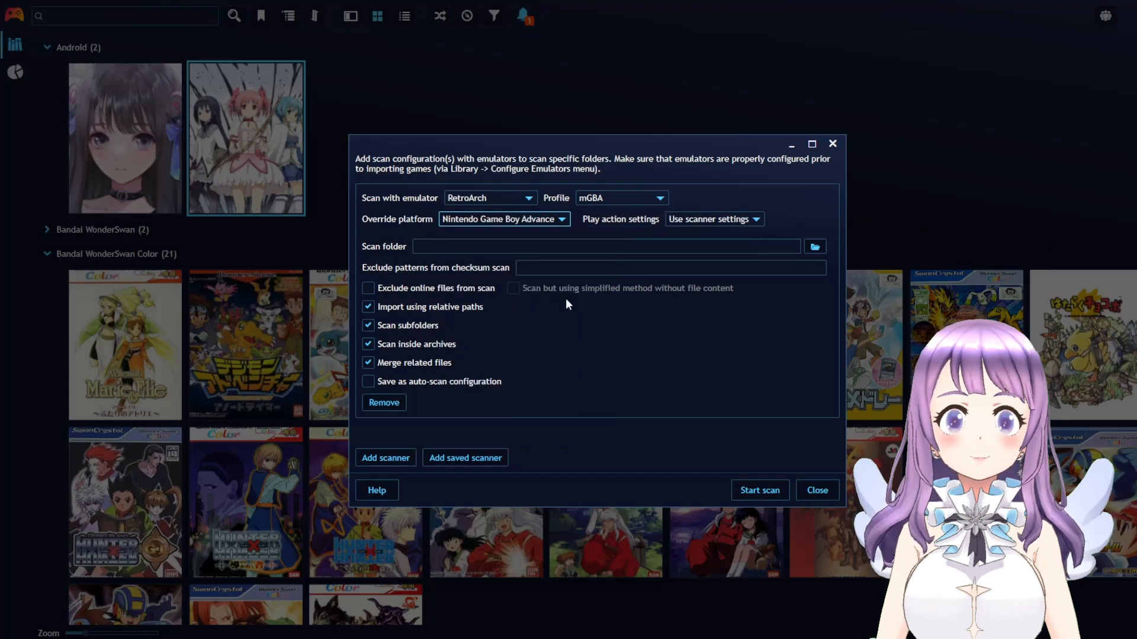
- Set the RetroArch scanner's scan folder to E:\GBA
click(815, 247)
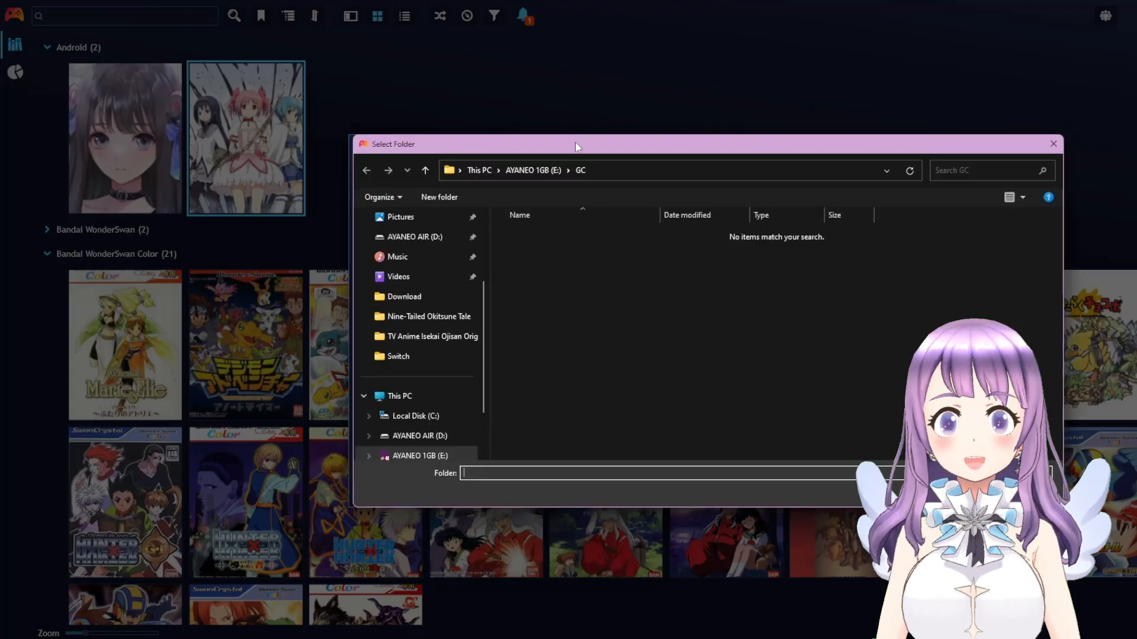
click(535, 170)
click(551, 293)
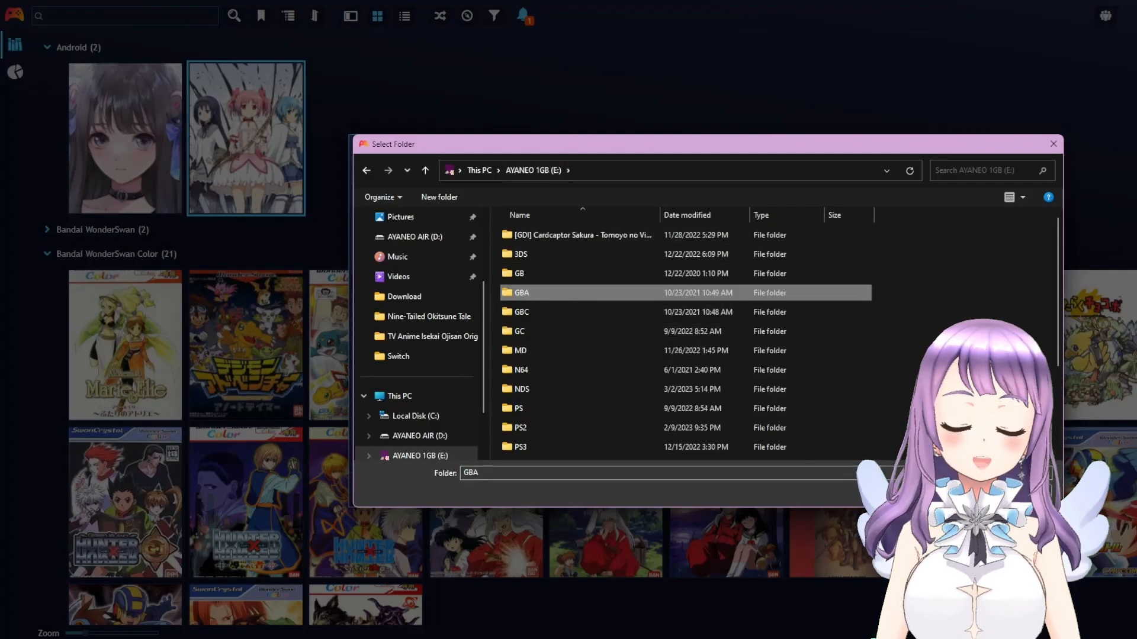
key(Return)
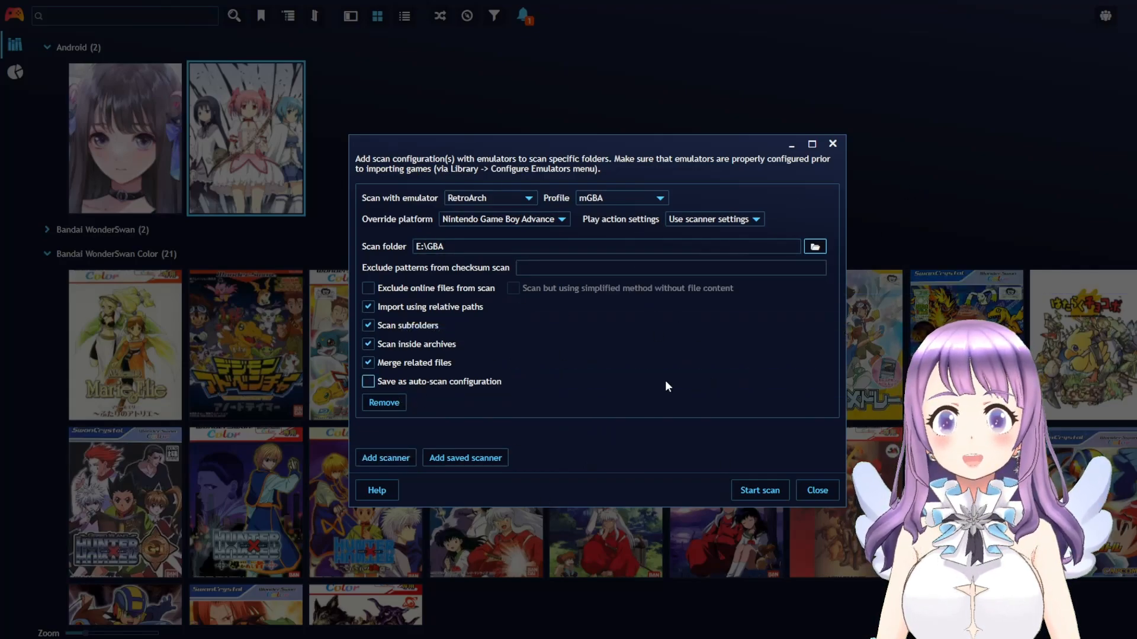
- Scan the GBA folder and import Breath of Fire into the library
click(772, 488)
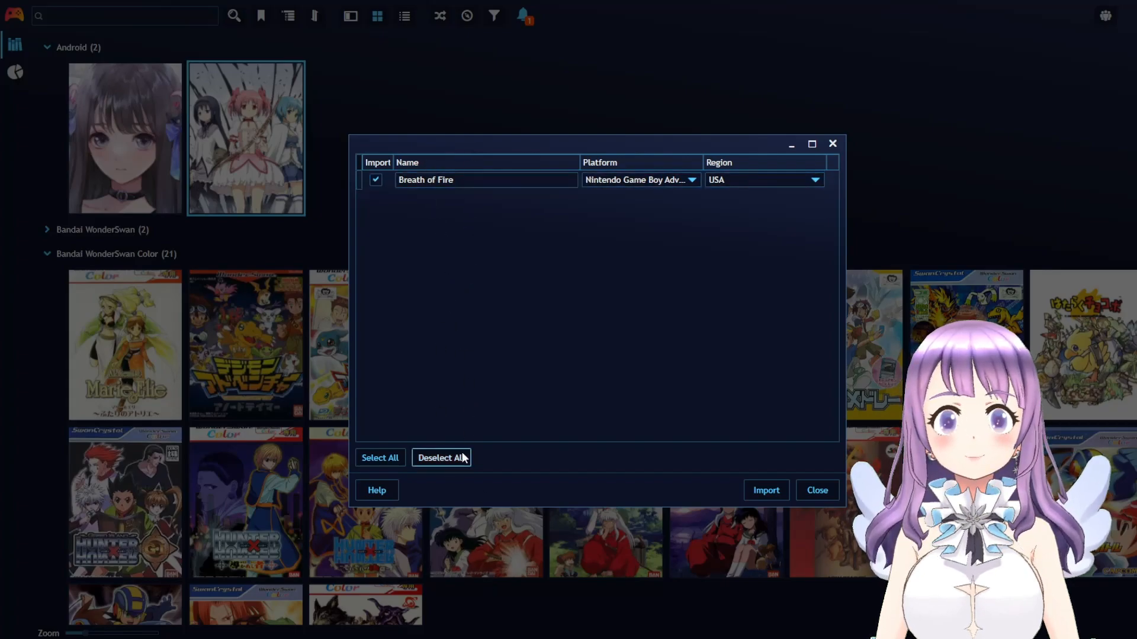
click(768, 493)
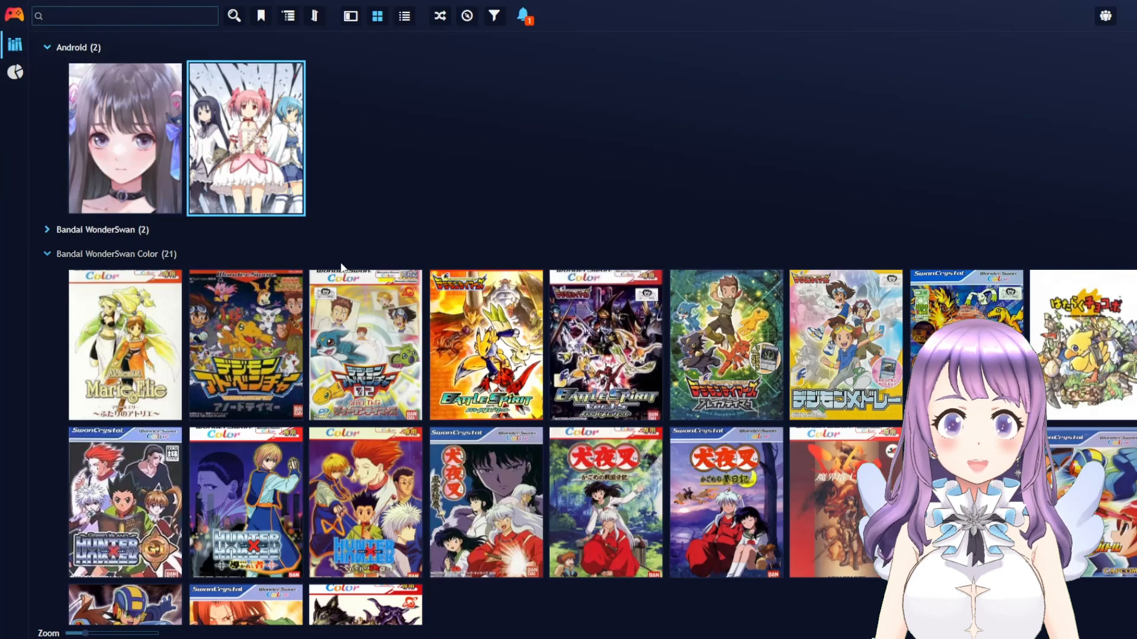
- Add another emulated-game scanner that uses the Ryujinx emulator with the Nintendo Switch profile
click(11, 19)
mouse_move(78, 36)
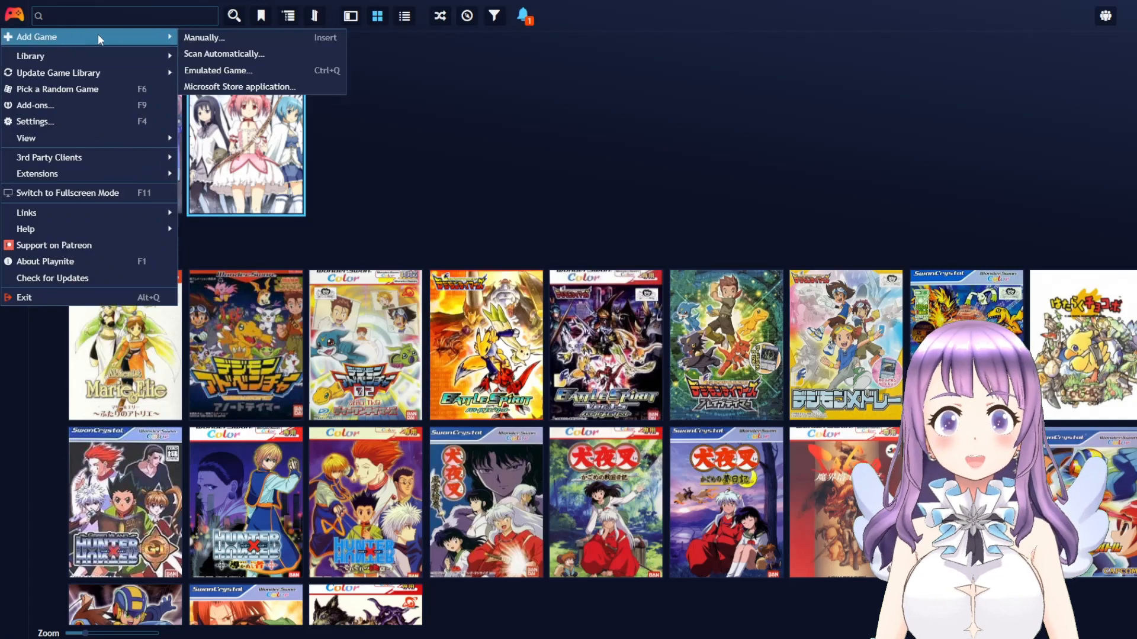
click(216, 71)
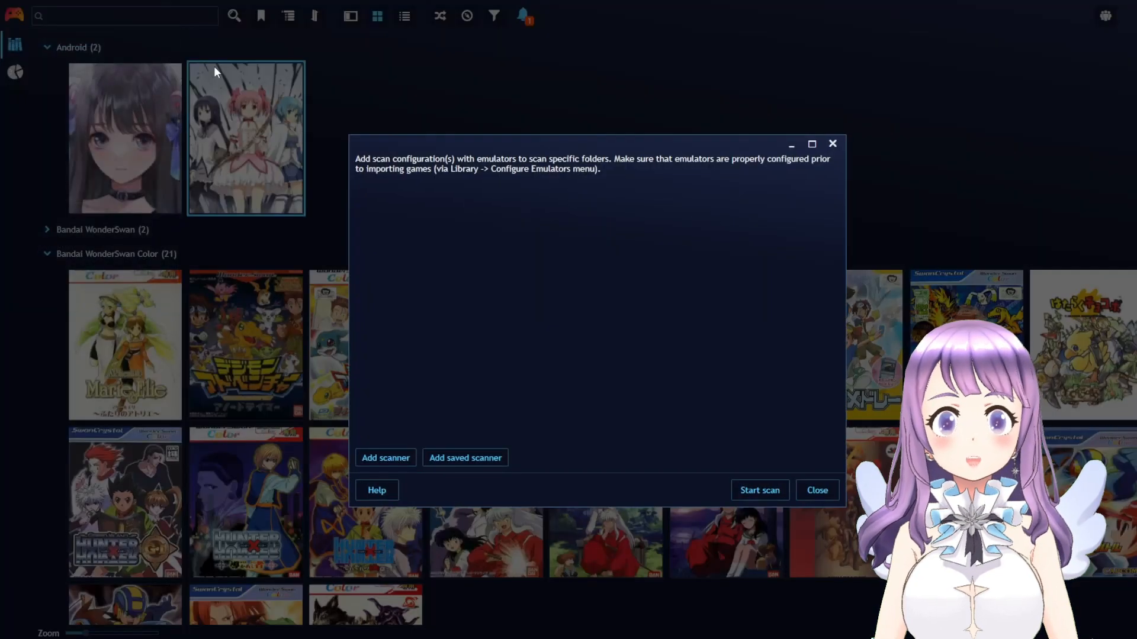
click(398, 461)
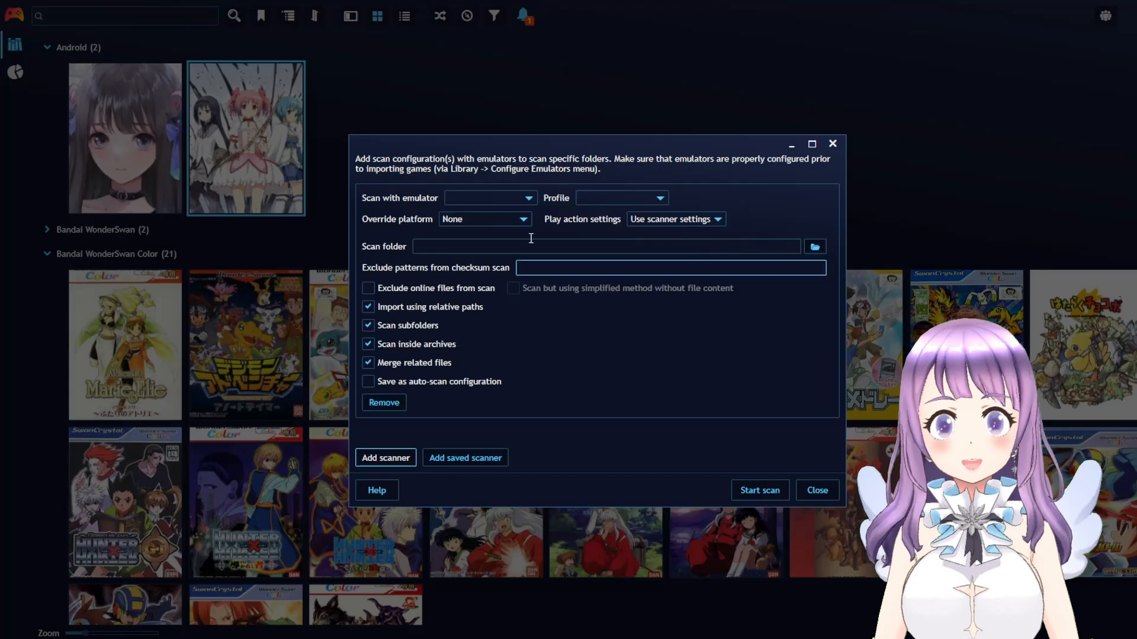
click(531, 196)
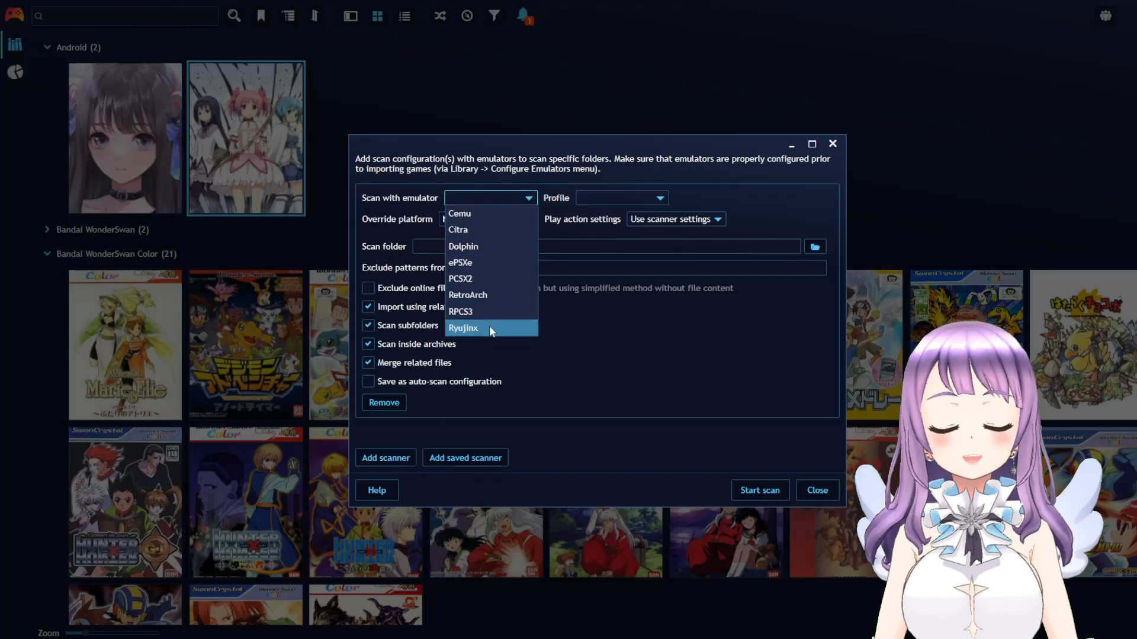
click(474, 329)
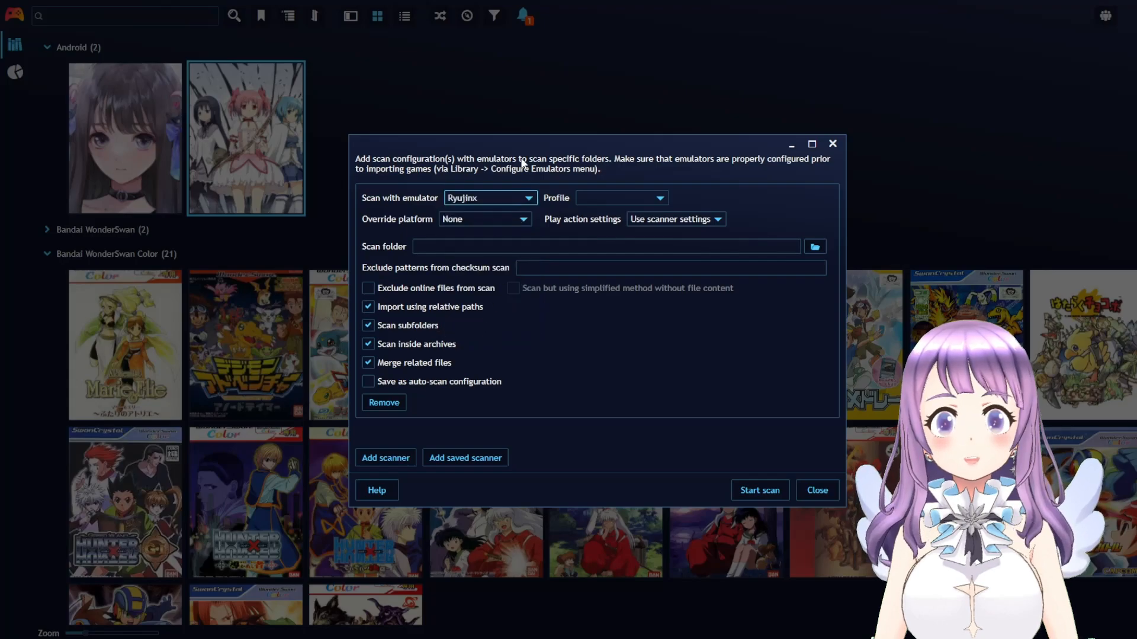
click(642, 195)
click(627, 212)
- Override the Ryujinx scanner's platform with Nintendo Switch
click(515, 218)
drag(603, 263, 645, 373)
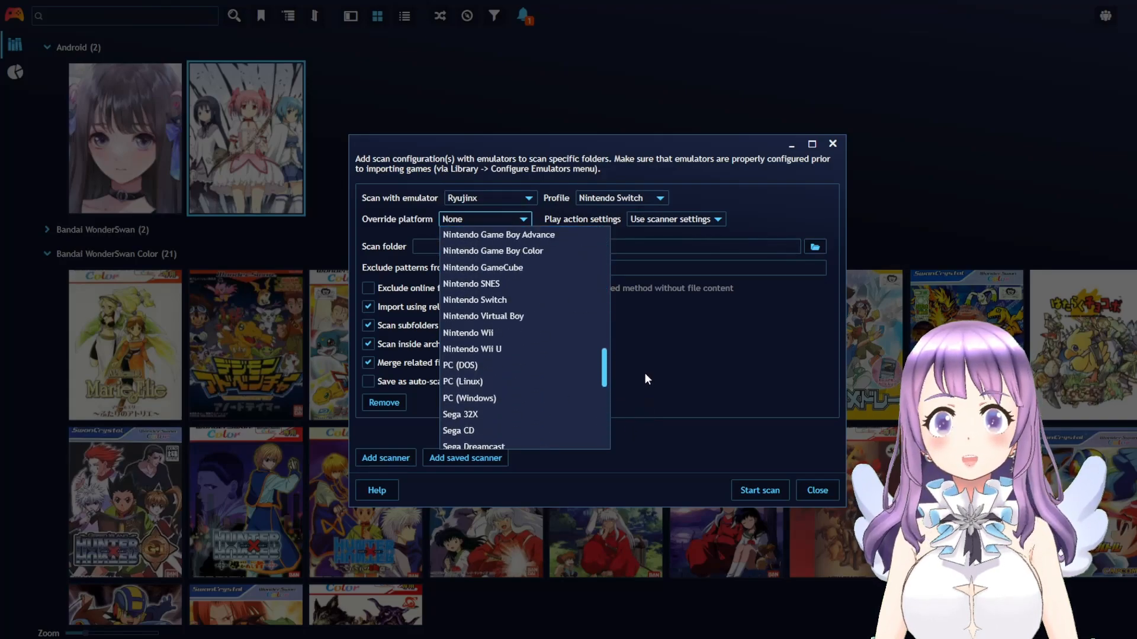
click(580, 304)
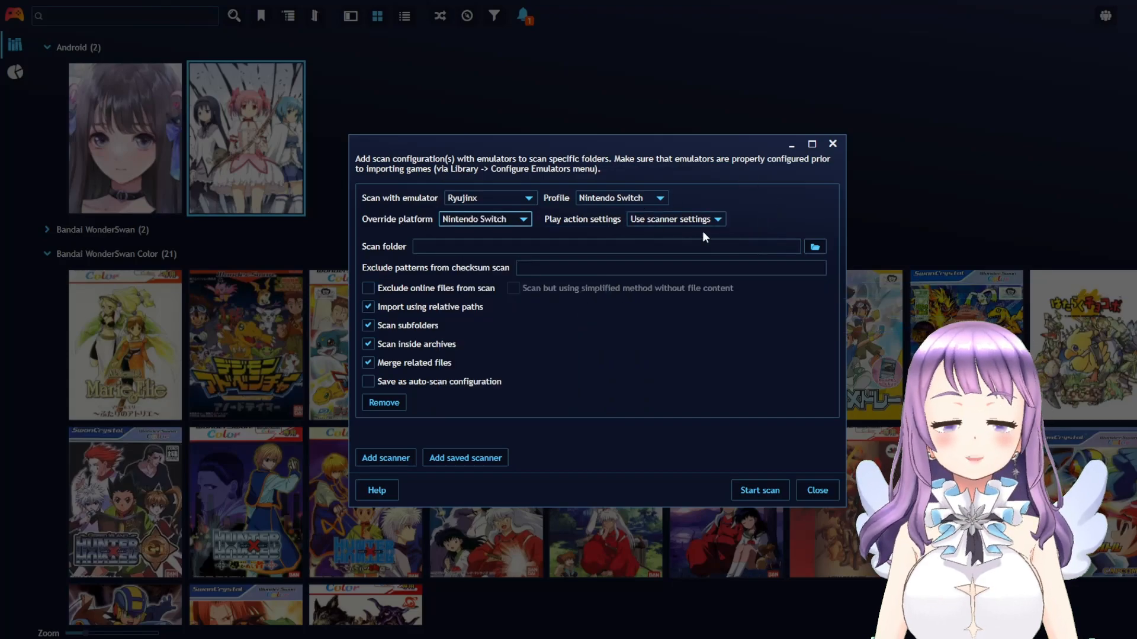
- Set the Ryujinx scanner's scan folder to E:\Switch and run the scan for Switch games
click(816, 247)
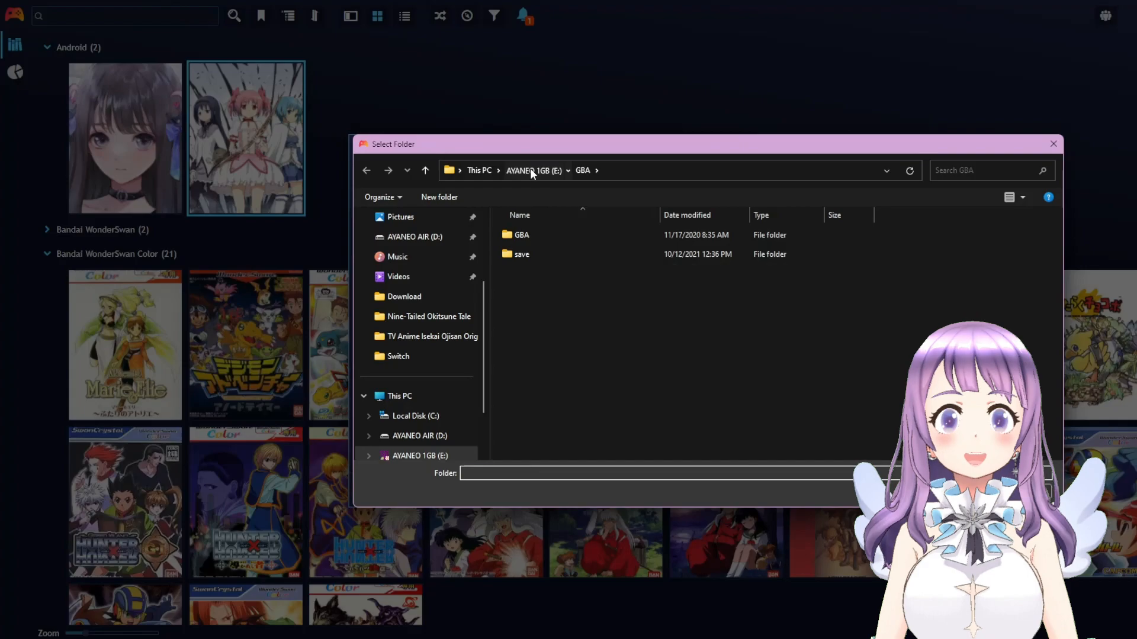
click(530, 172)
click(536, 395)
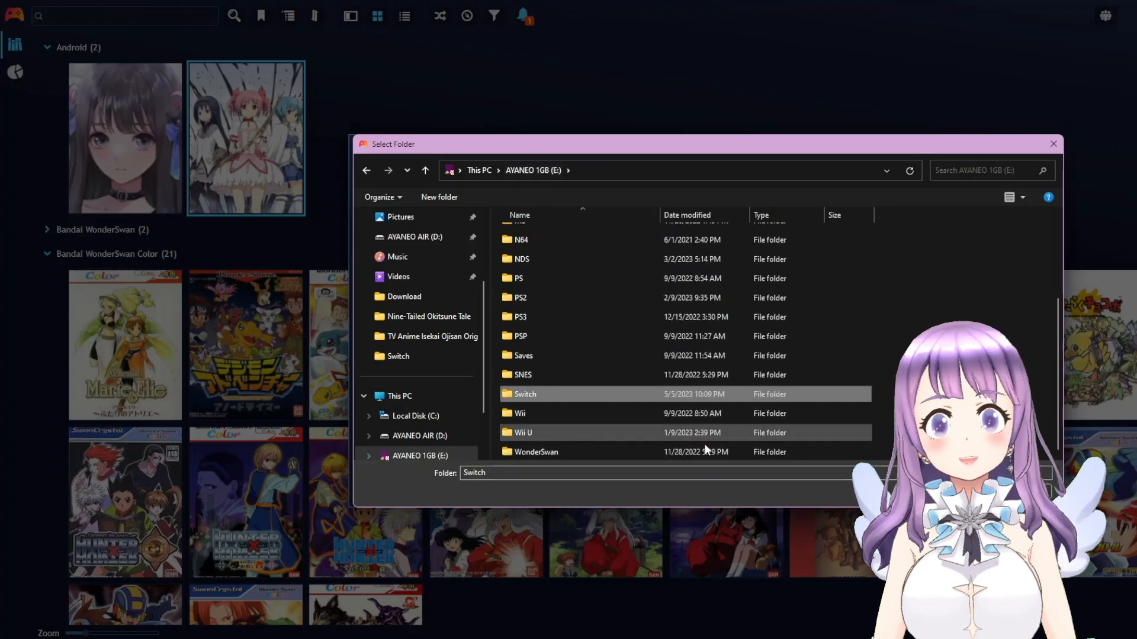
key(Return)
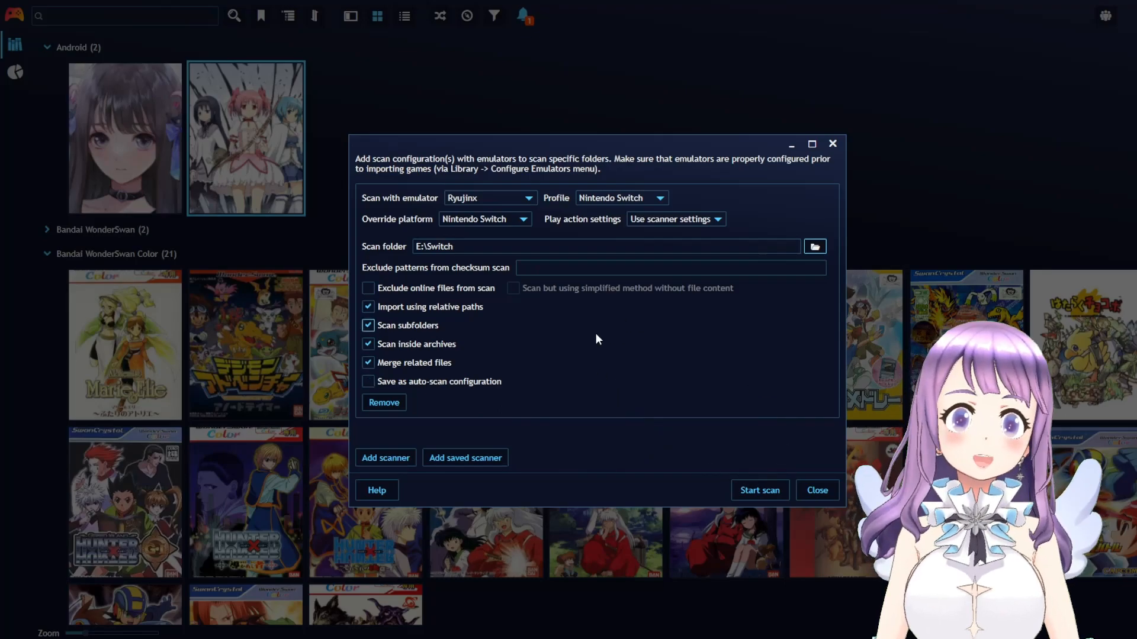
click(772, 496)
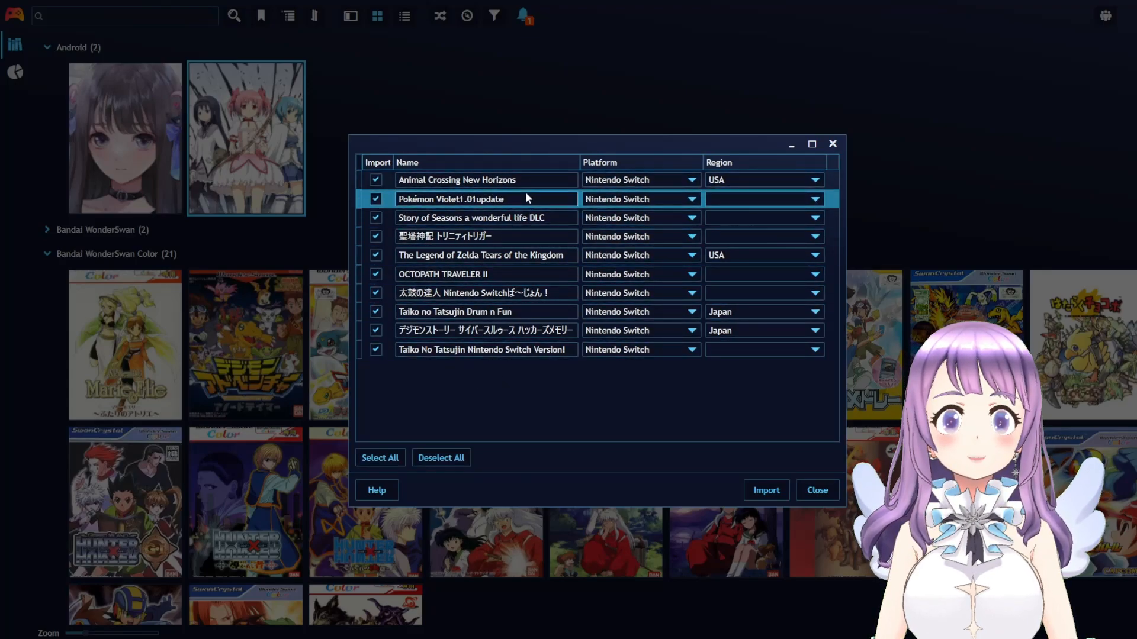
- Exclude Pokémon Violet1.01update and Animal Crossing New Horizons from the import, including their individual game and DLC files
click(374, 200)
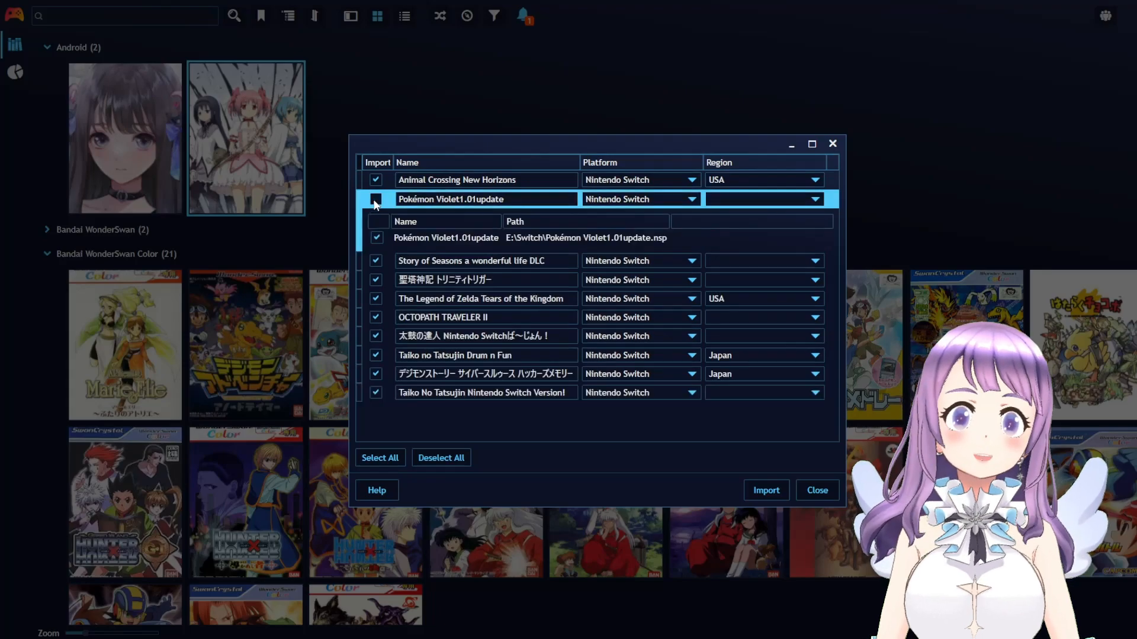
click(377, 238)
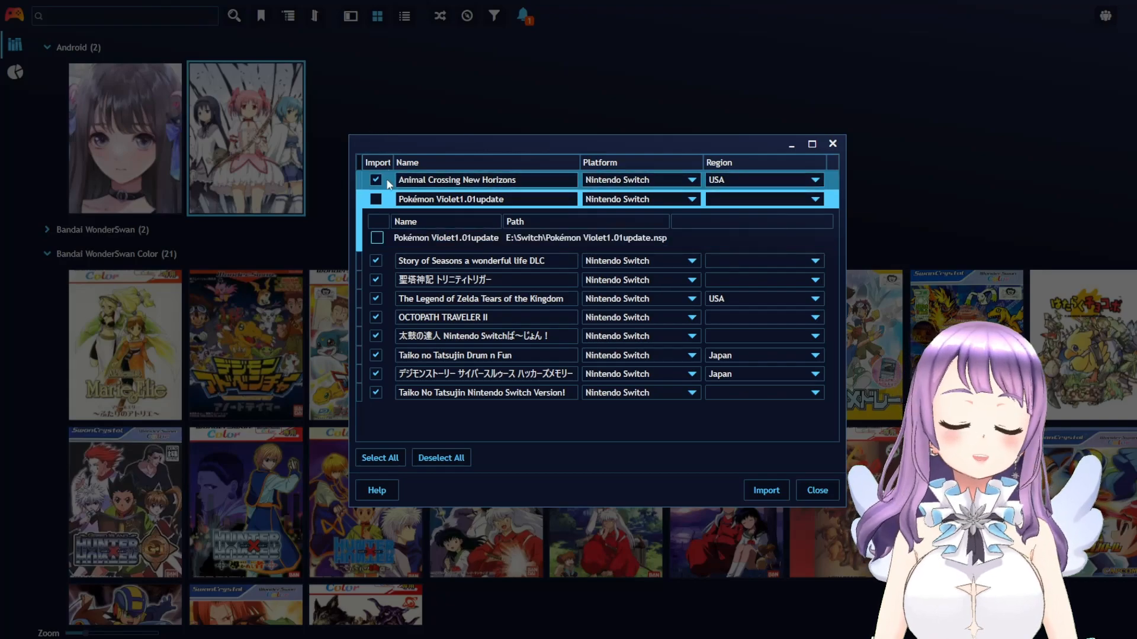
click(380, 185)
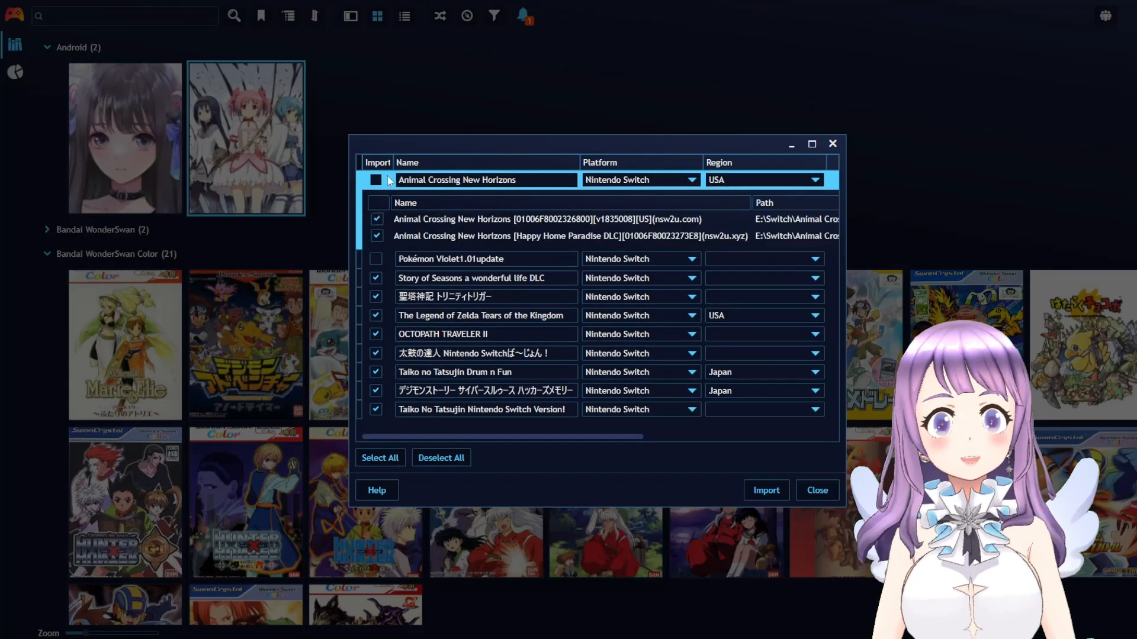
click(378, 218)
click(376, 236)
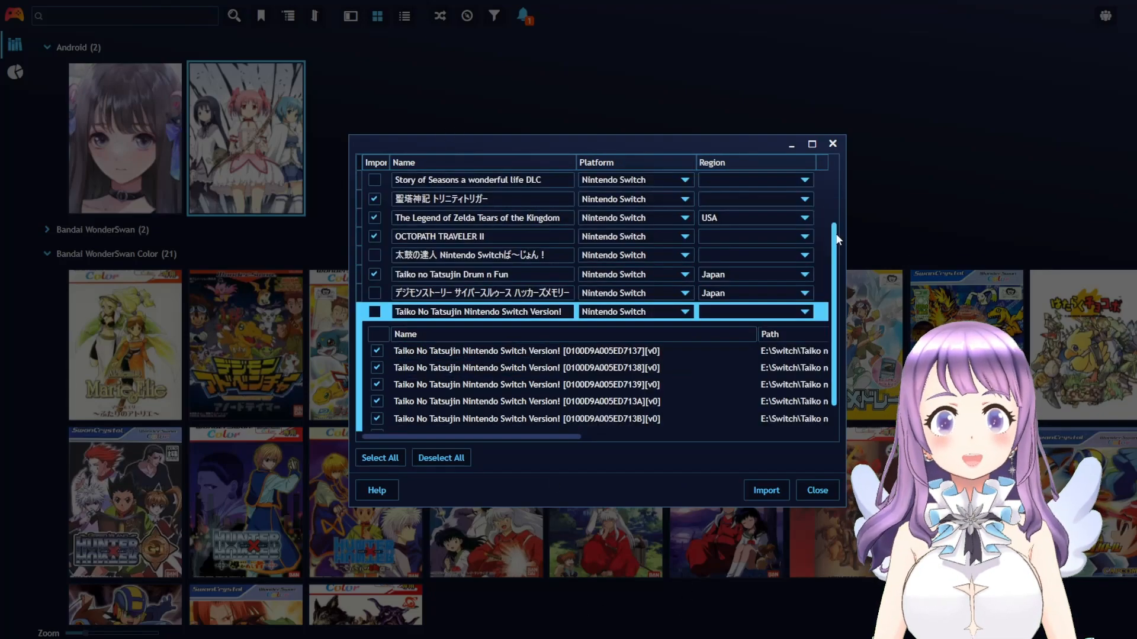
- Import the checked Switch games: 聖塔神記 トリニティトリガー, The Legend of Zelda Tears of the Kingdom, OCTOPATH TRAVELER II and Taiko no Tatsujin Drum n Fun
scroll(702, 297, up, 1)
scroll(688, 304, down, 3)
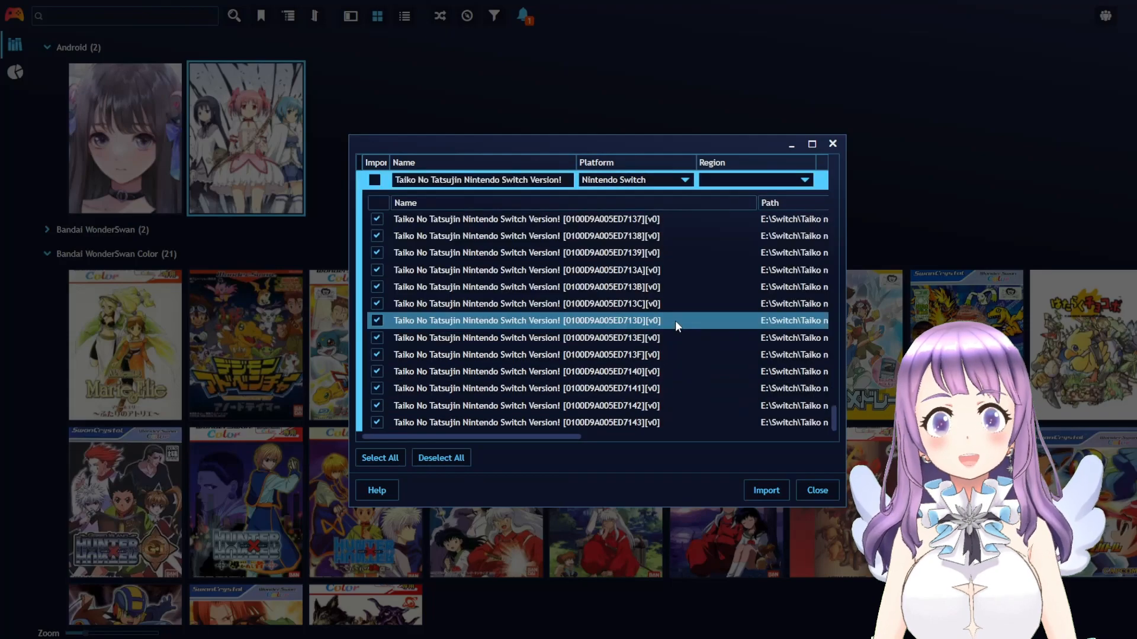
click(764, 491)
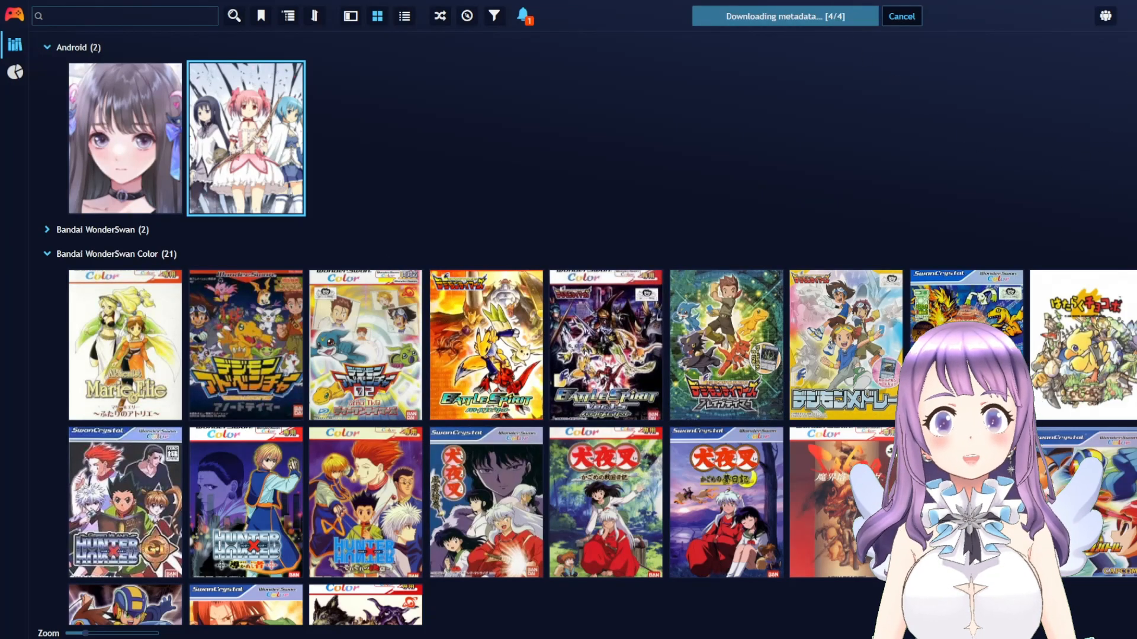
- Look through the library's Nintendo Switch section to check the newly imported games and their cover art
scroll(583, 329, down, 1)
scroll(583, 329, down, 10)
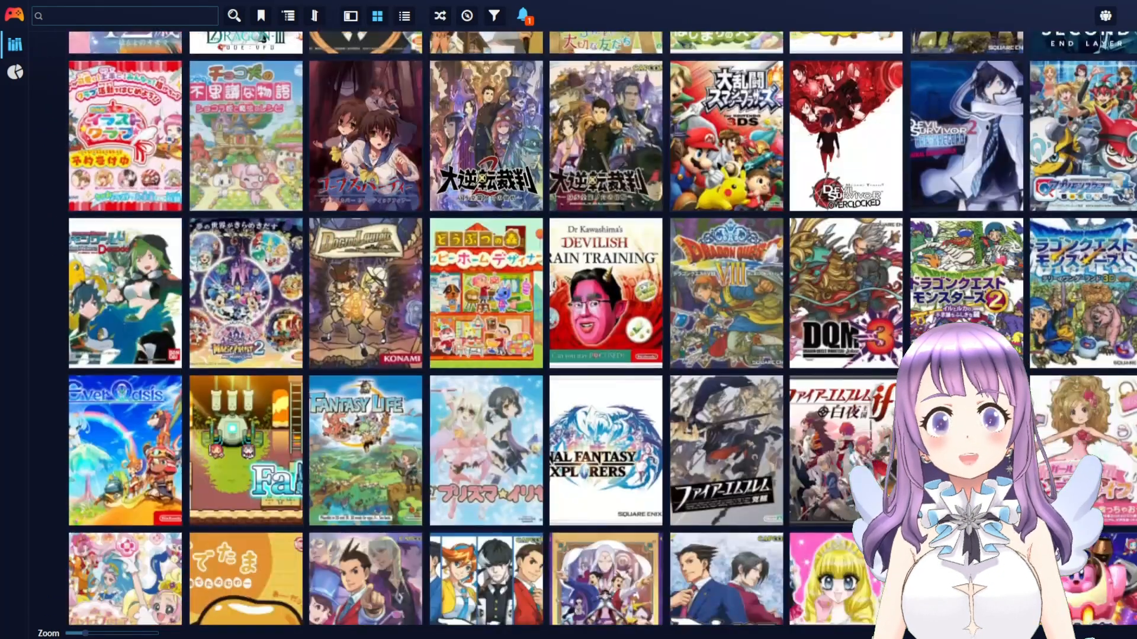
scroll(583, 328, down, 5)
scroll(583, 329, down, 15)
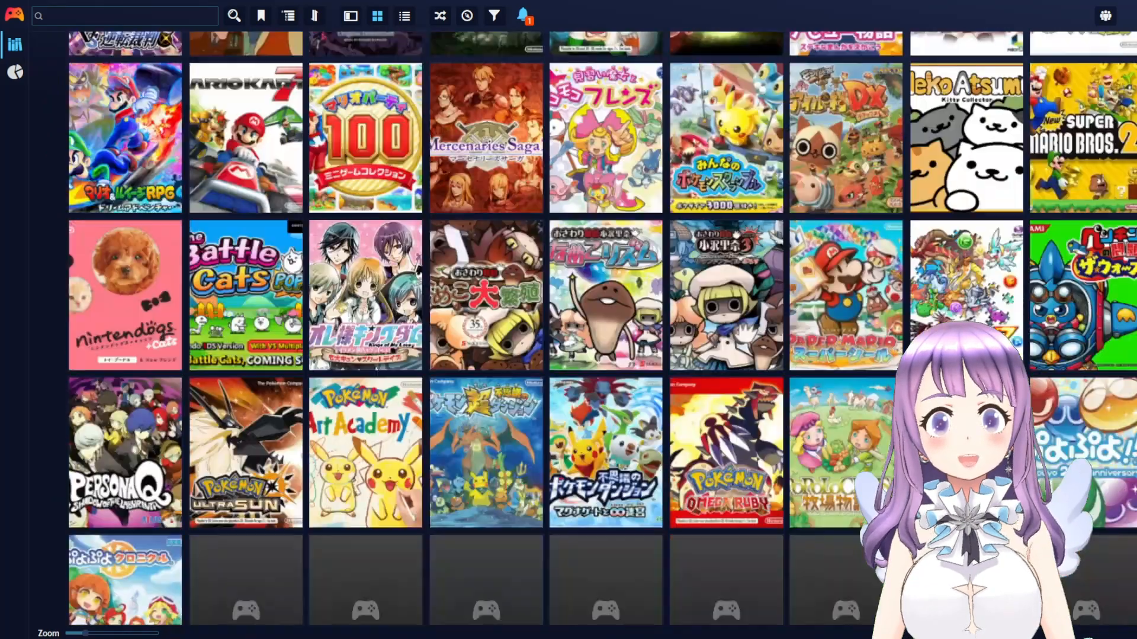
scroll(583, 329, down, 5)
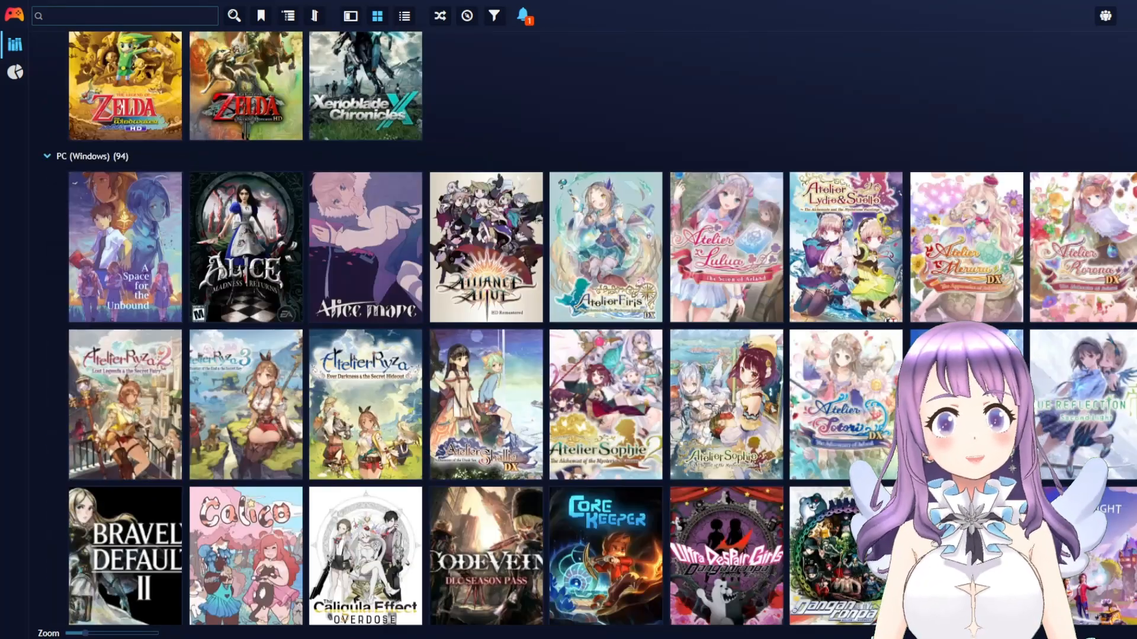
scroll(583, 329, down, 10)
scroll(687, 473, up, 5)
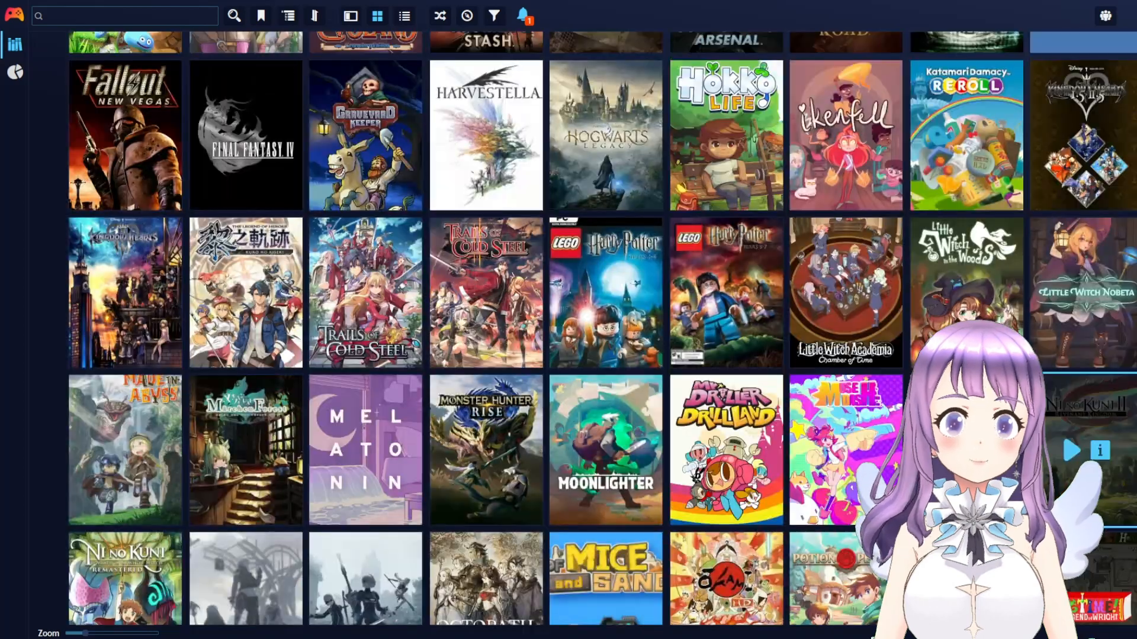
scroll(687, 472, up, 10)
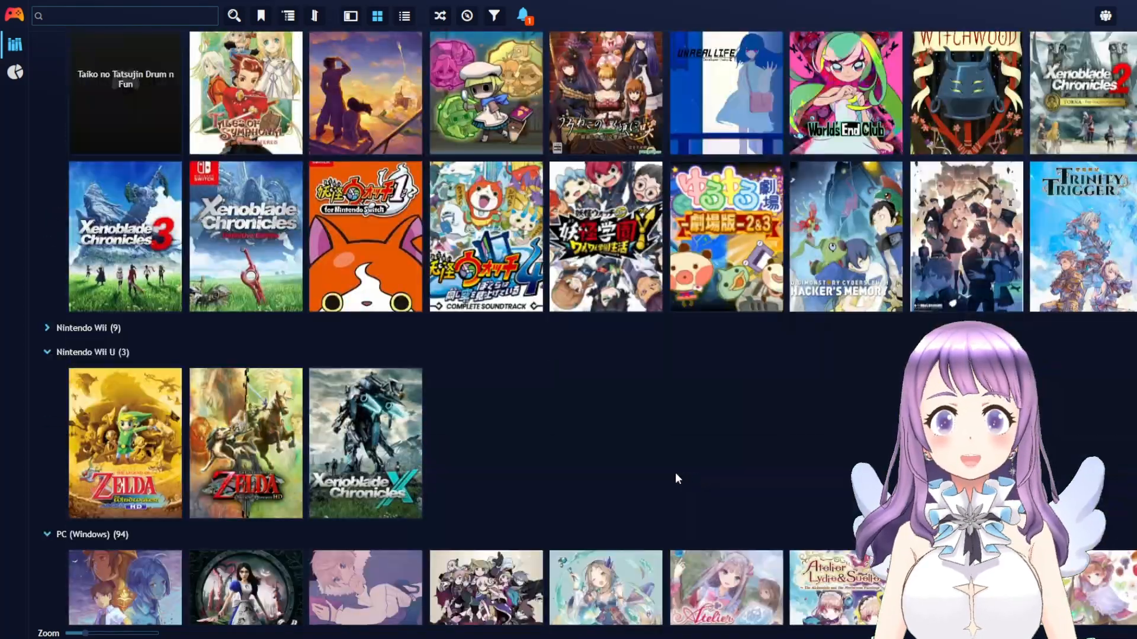
scroll(654, 472, up, 5)
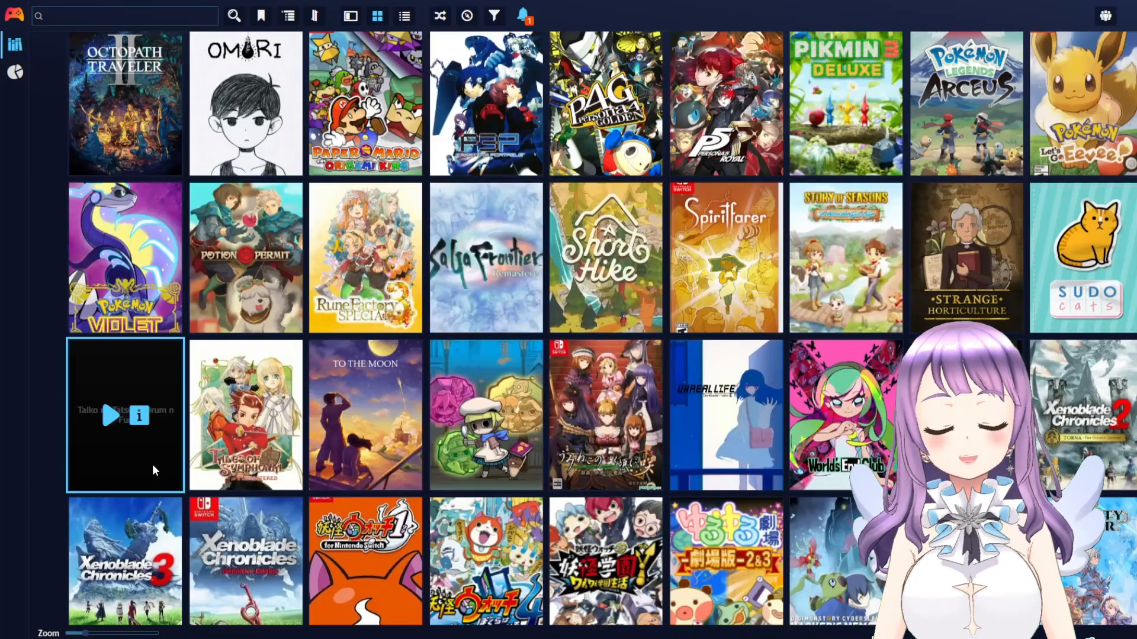
scroll(565, 460, down, 2)
scroll(373, 439, up, 10)
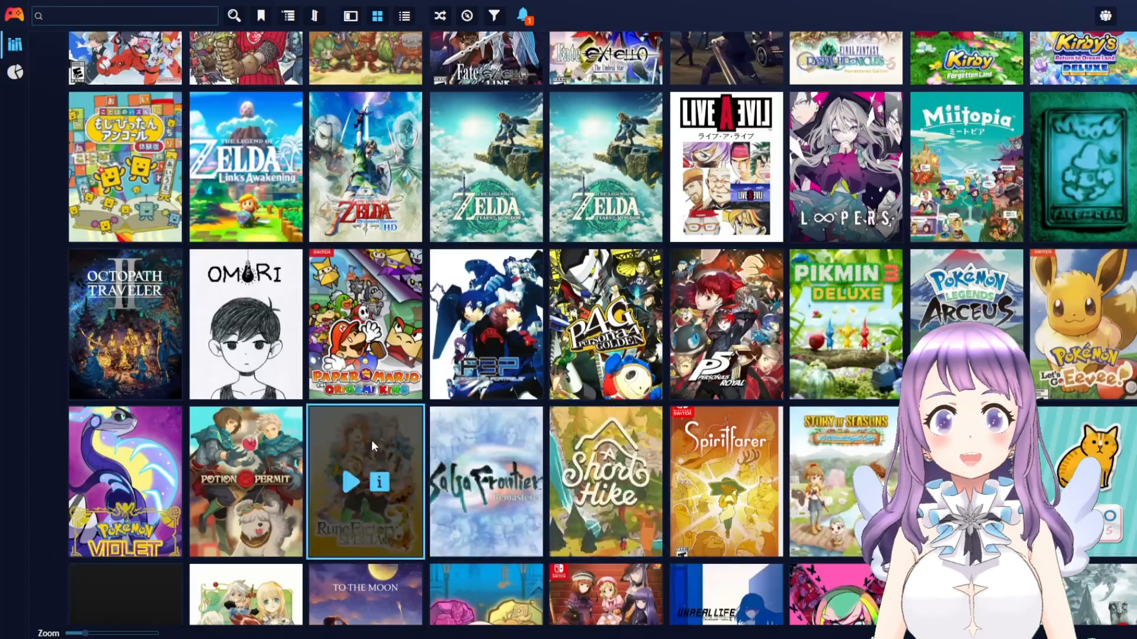
scroll(369, 441, down, 5)
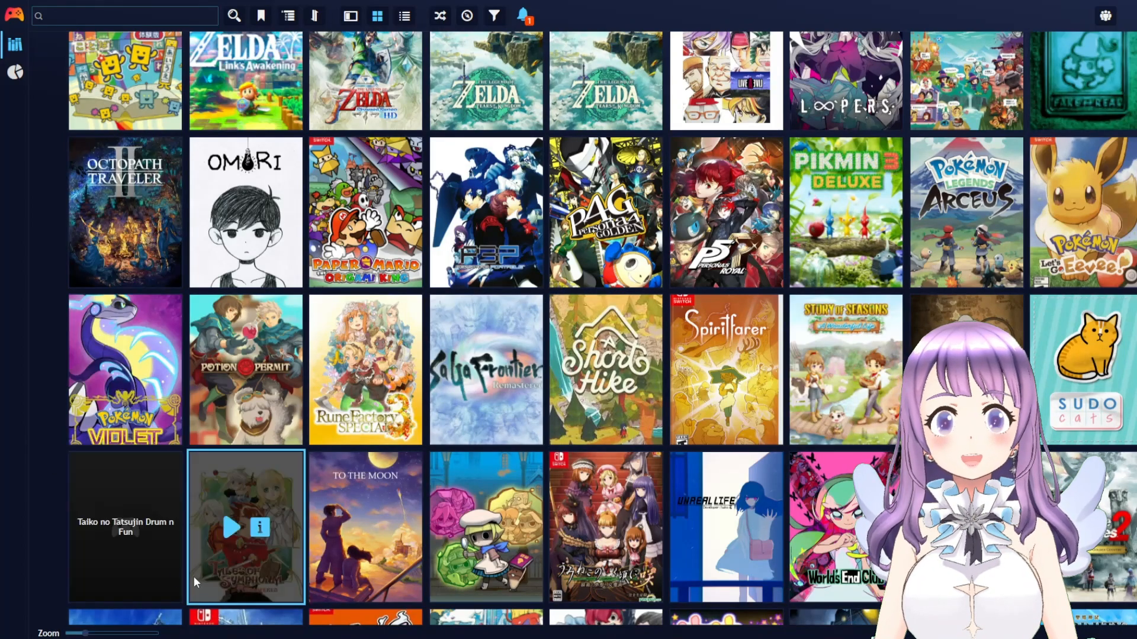
- Edit Taiko no Tatsujin Drum n Fun and set its cover image to the 220x358px Switch box art from Google Images
right_click(152, 570)
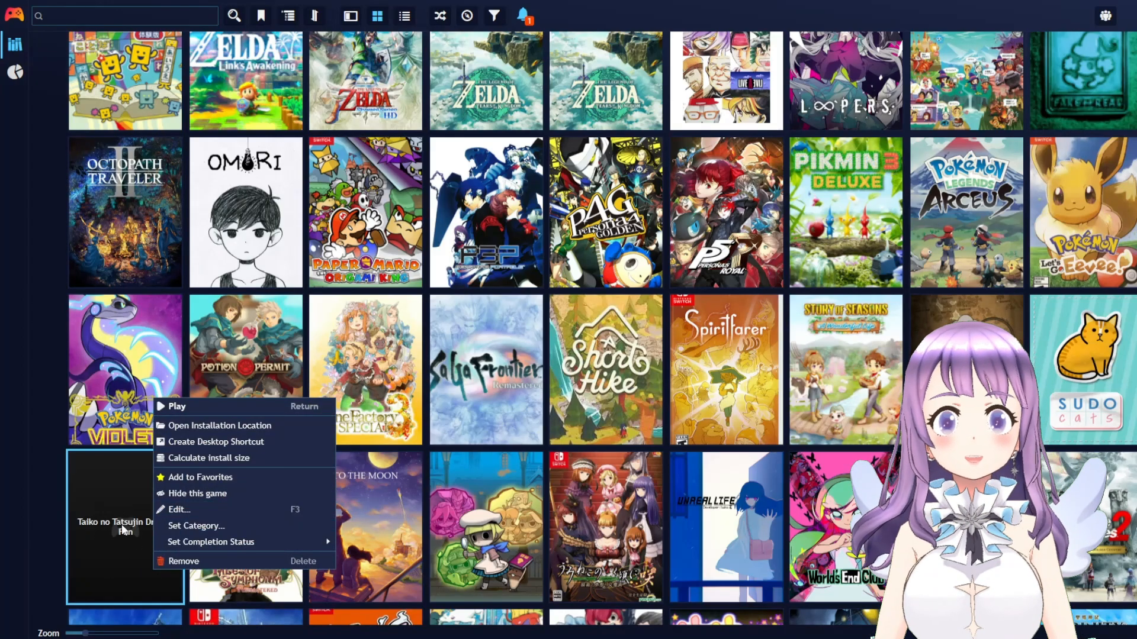
click(172, 512)
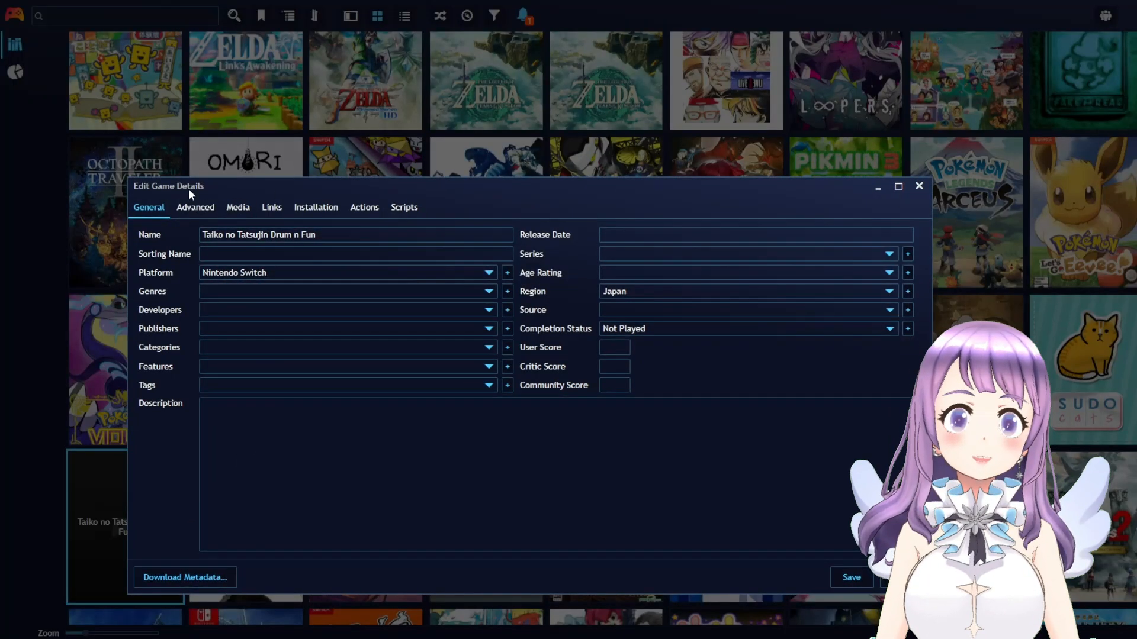
click(239, 208)
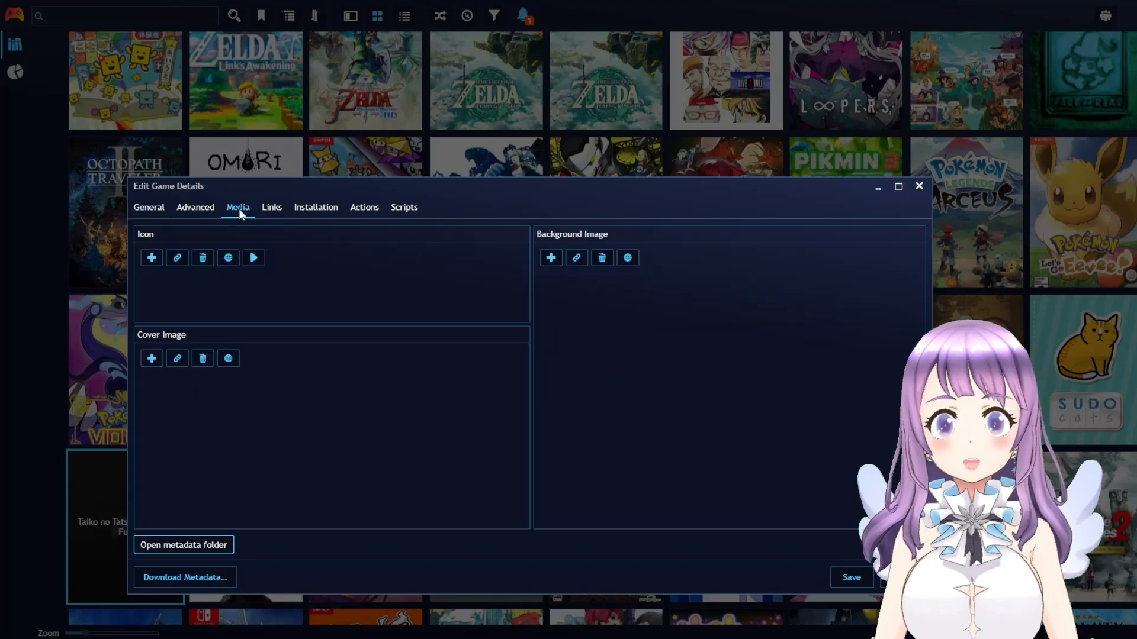
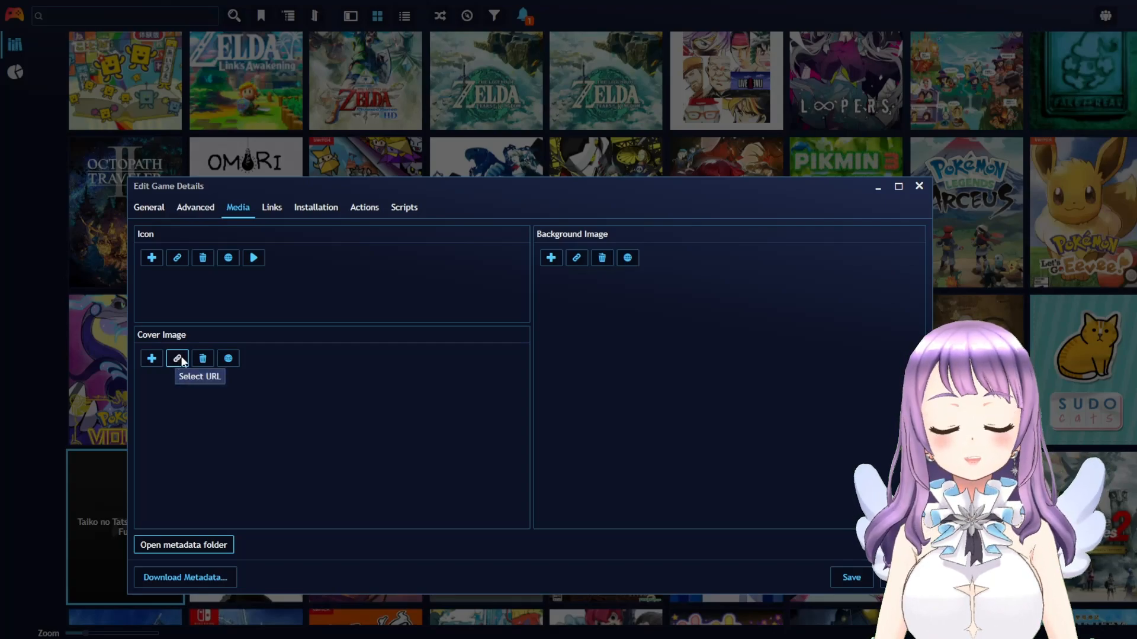
click(229, 359)
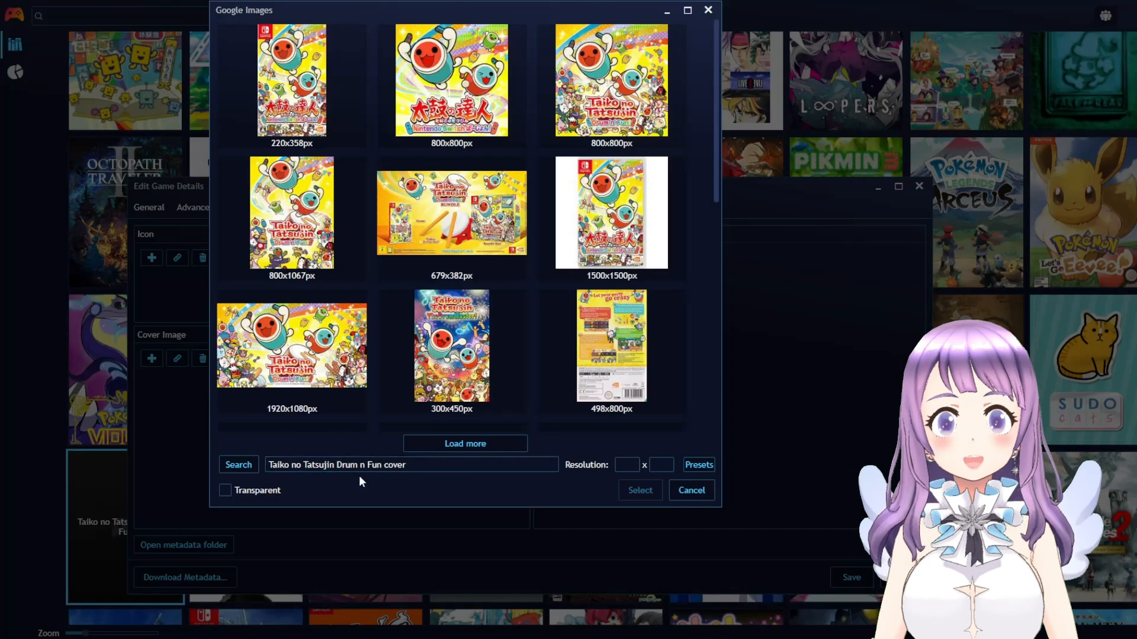
double_click(265, 61)
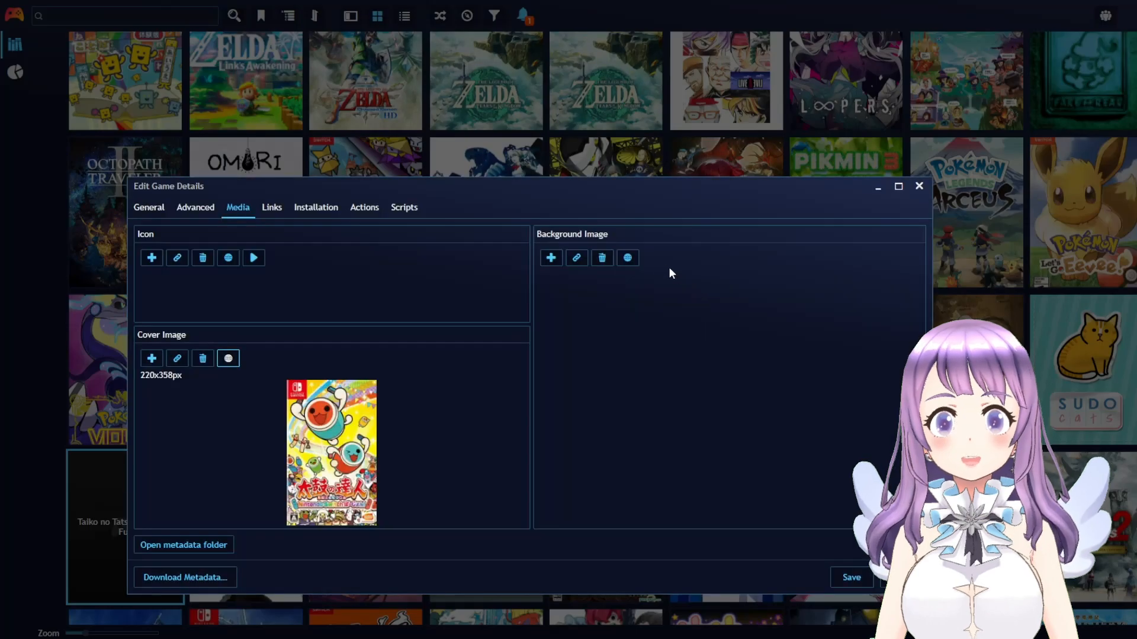
- Set the game's background image to the first-row 1280x720px Taiko wallpaper from Google Images and save the game details
click(633, 259)
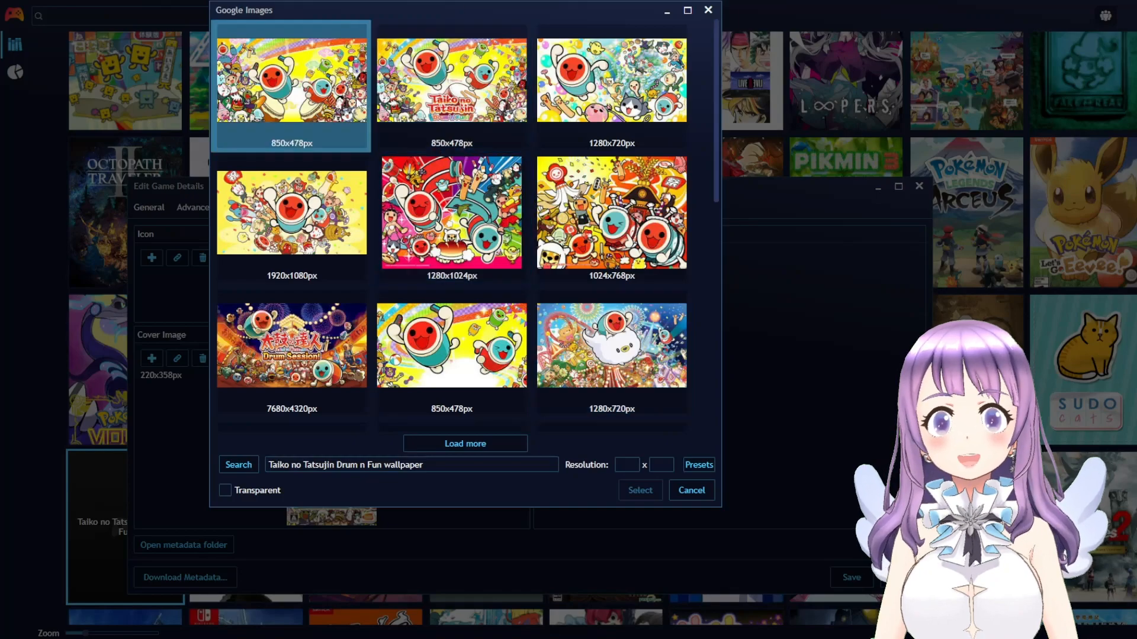
click(612, 83)
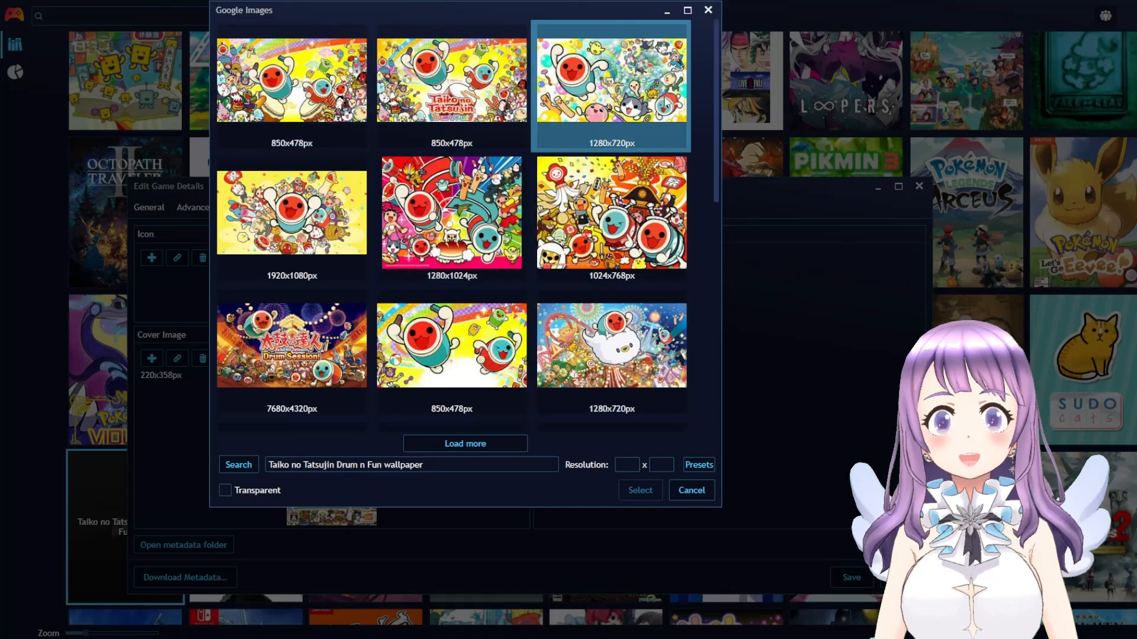
double_click(611, 83)
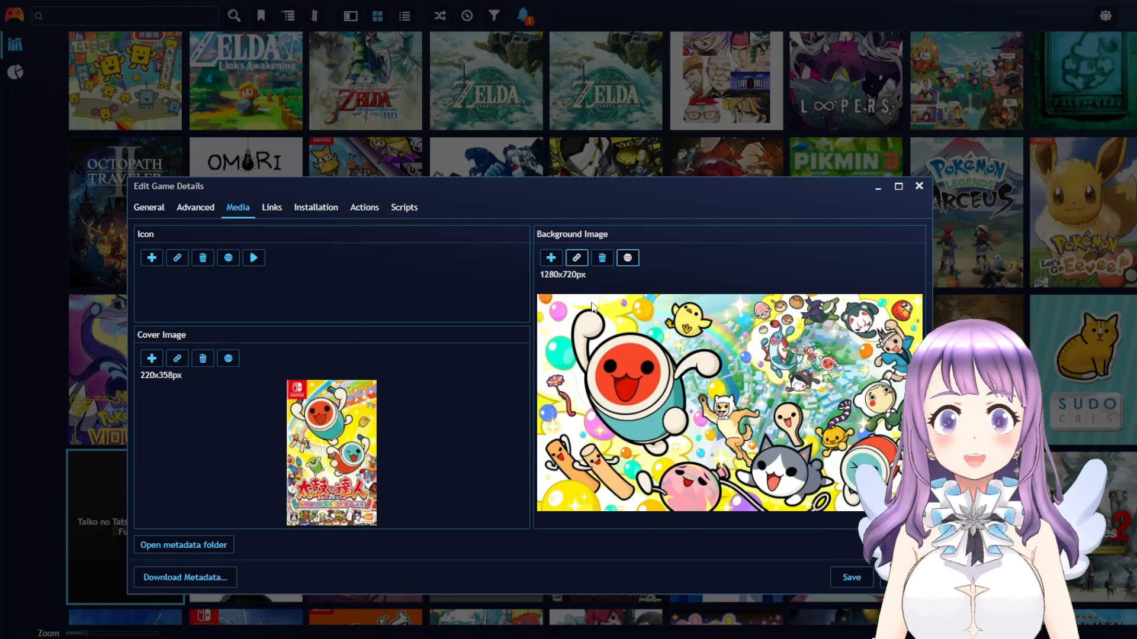
click(851, 577)
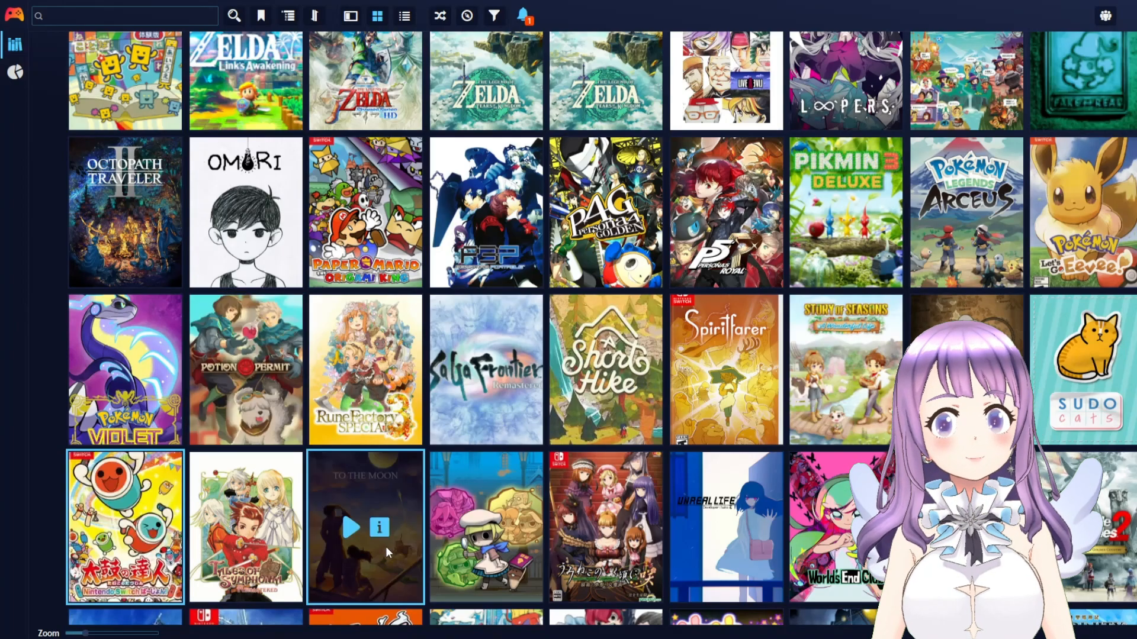
- Browse the library from the PC (Windows) games to the Sony PlayStation 2 and PlayStation 3 sections
scroll(441, 541, down, 2)
scroll(441, 542, down, 10)
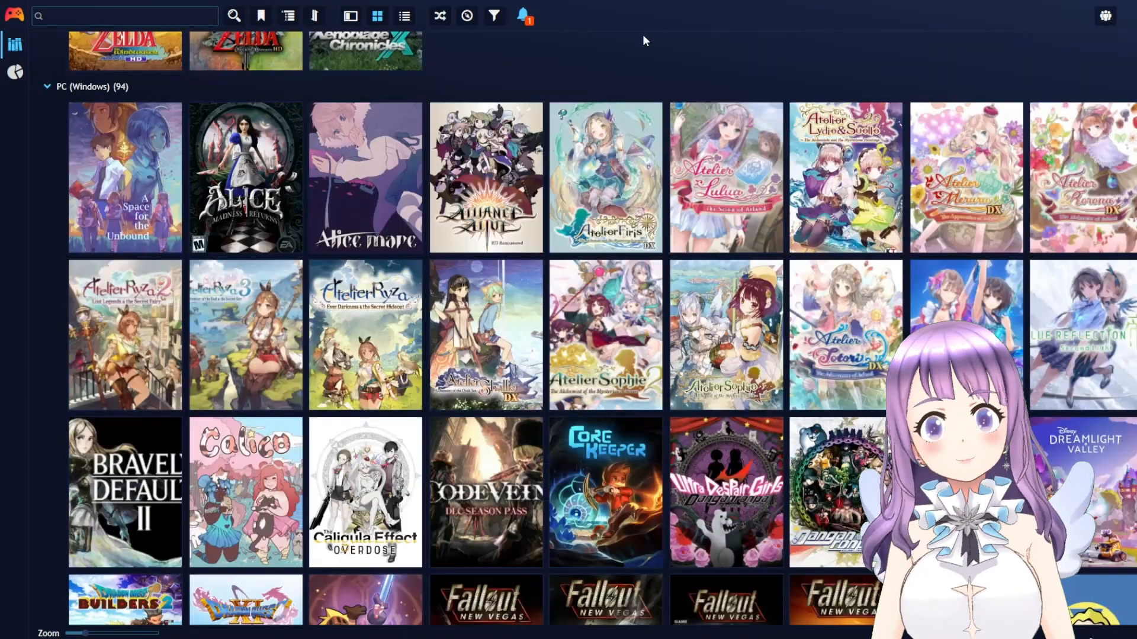
scroll(841, 492, down, 4)
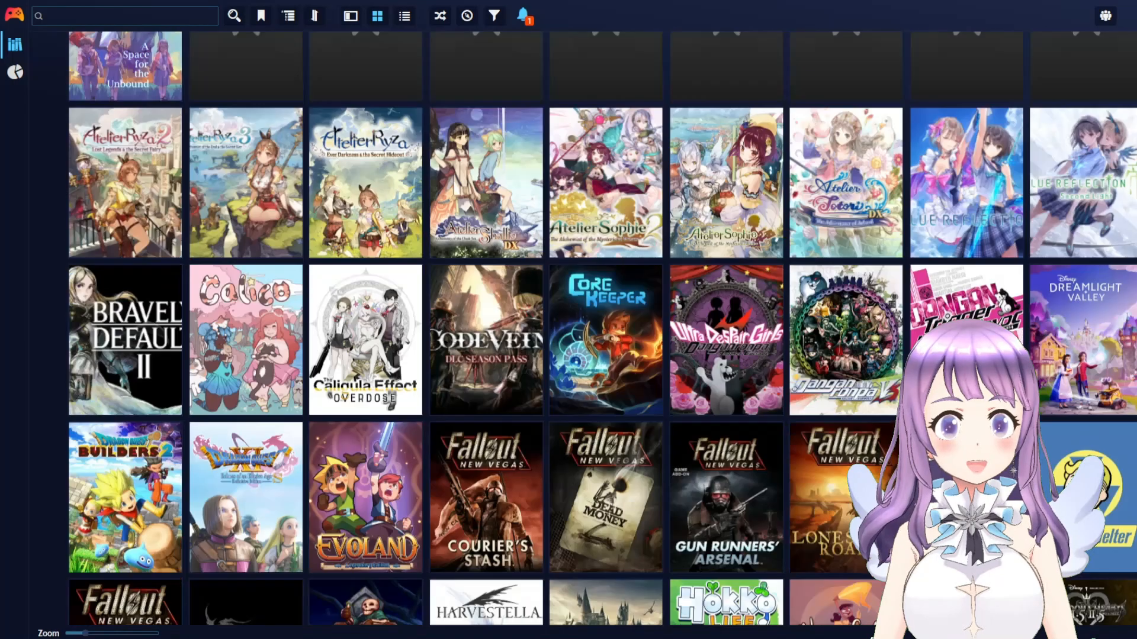
scroll(841, 491, down, 7)
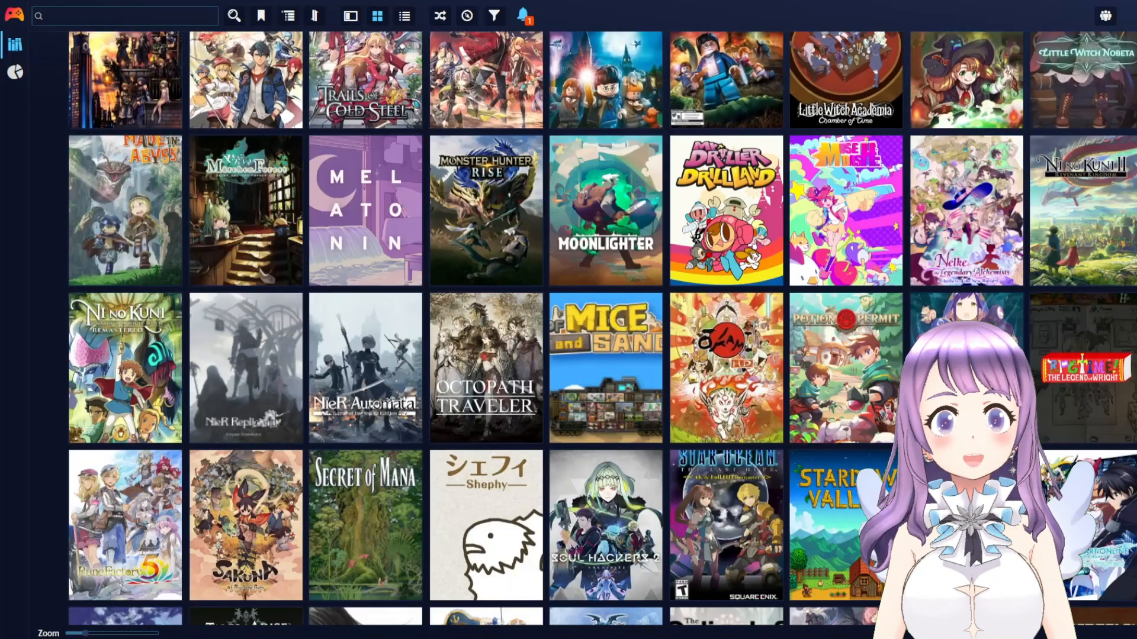
scroll(841, 491, down, 3)
scroll(602, 335, down, 8)
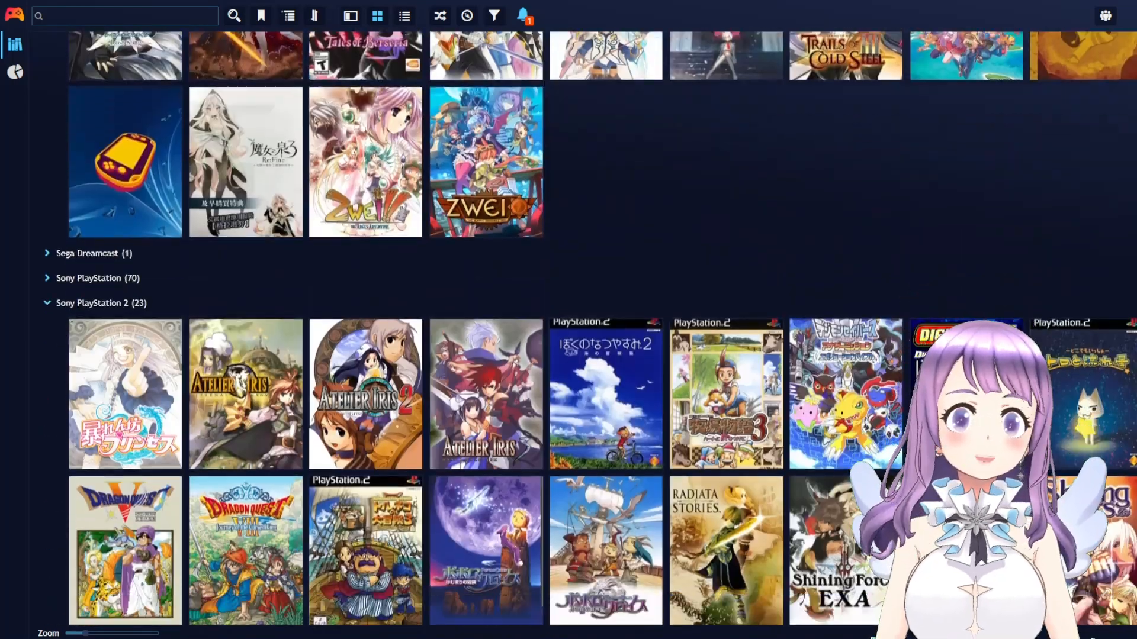
scroll(590, 335, down, 3)
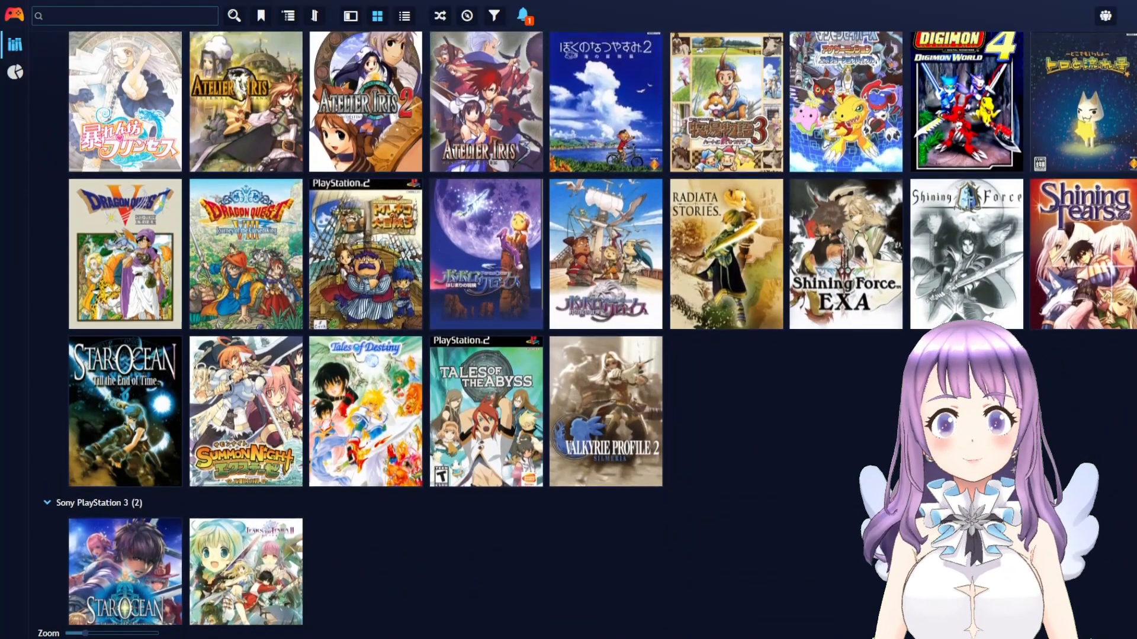
scroll(590, 335, up, 3)
scroll(589, 335, down, 4)
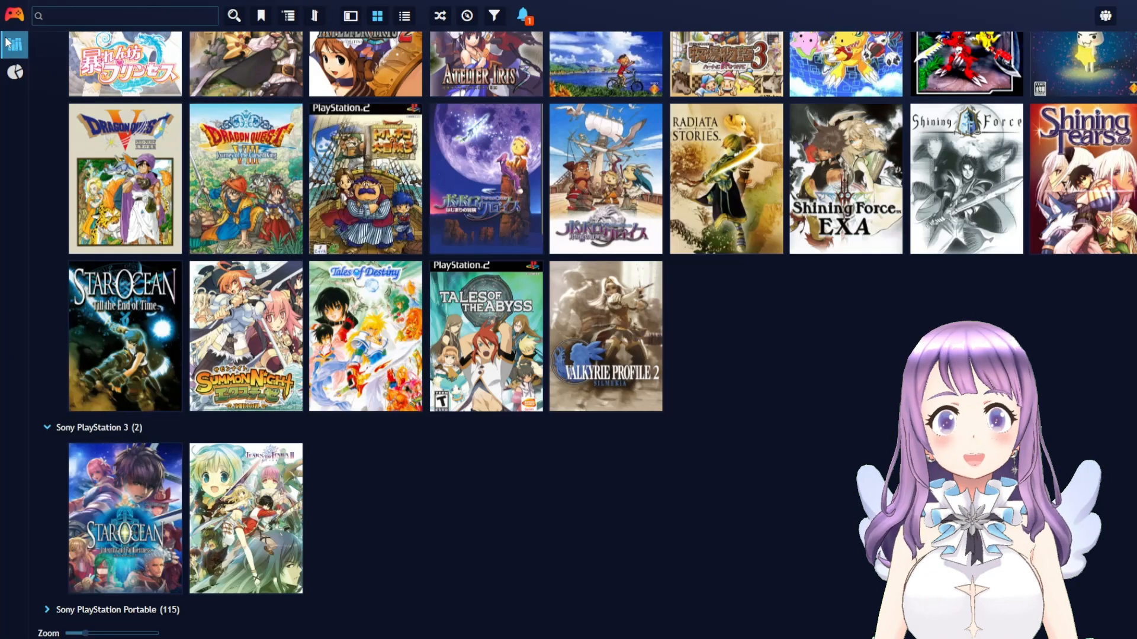
- Add an emulated-game scanner using RPCS3 with the Default profile and Sony PlayStation 3 as the override platform
click(14, 18)
mouse_move(109, 37)
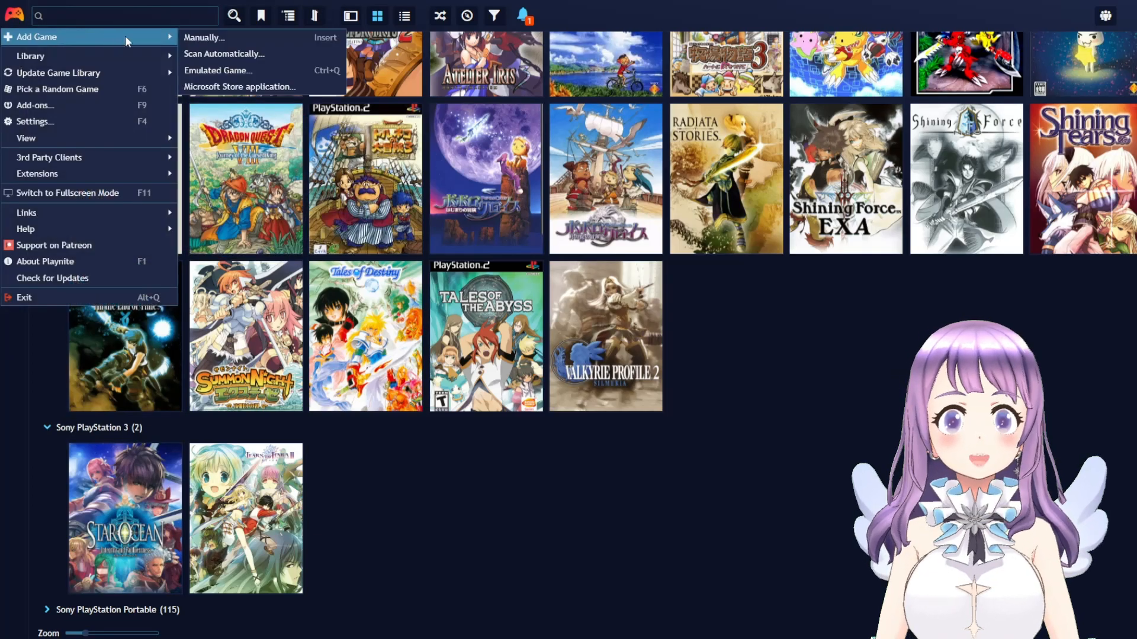
click(225, 69)
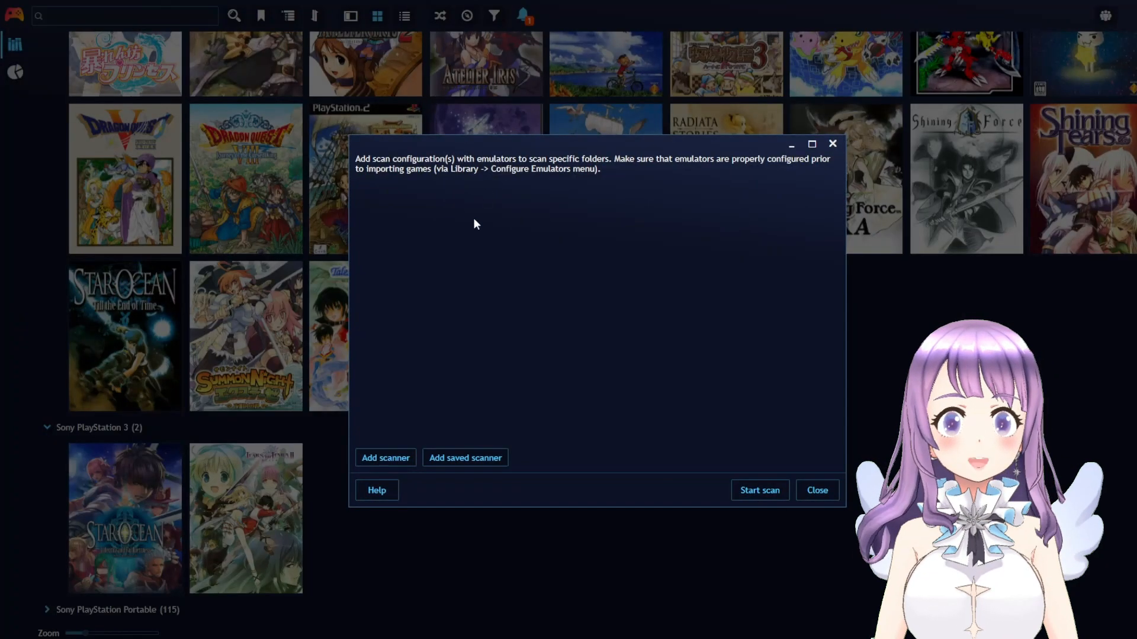
click(392, 457)
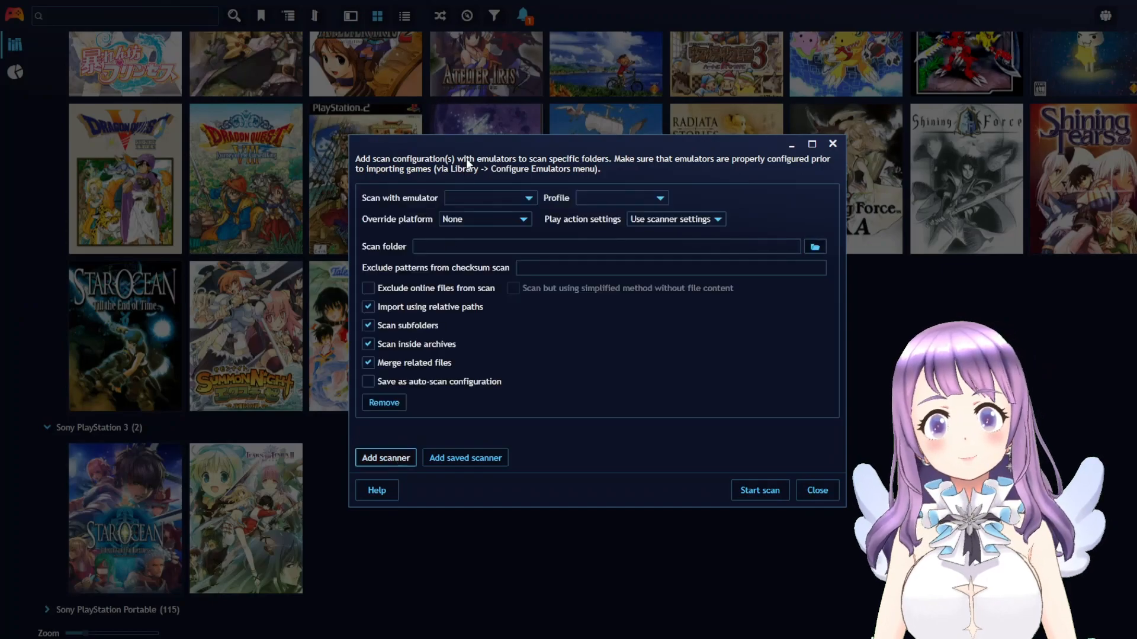
click(529, 198)
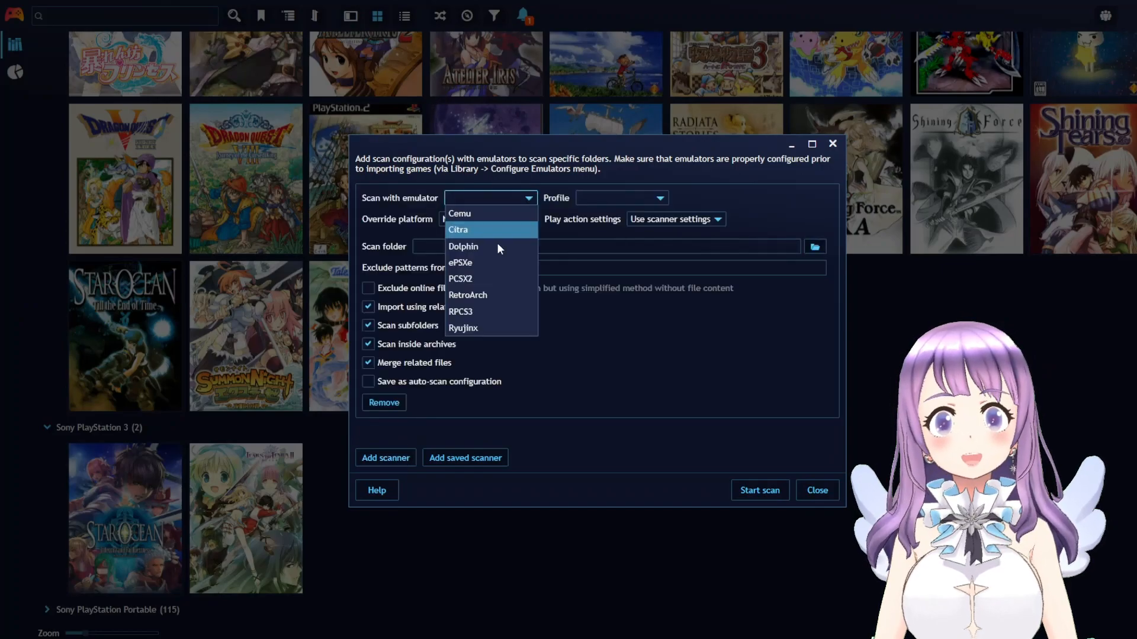
click(476, 310)
click(652, 196)
click(630, 215)
click(519, 221)
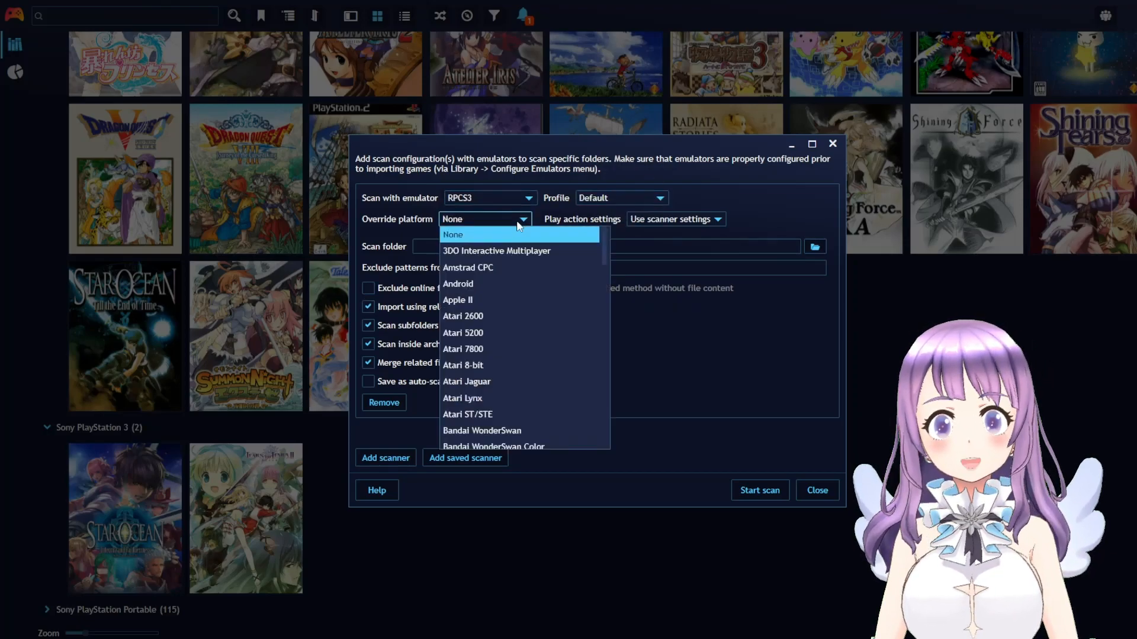
drag(604, 248, 595, 453)
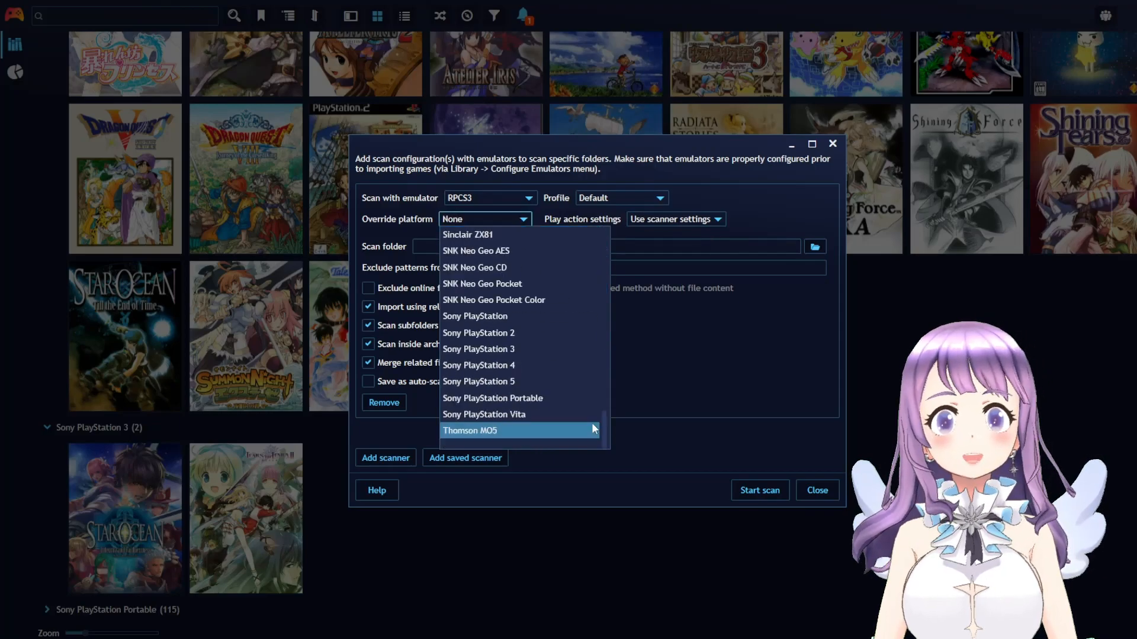
click(545, 348)
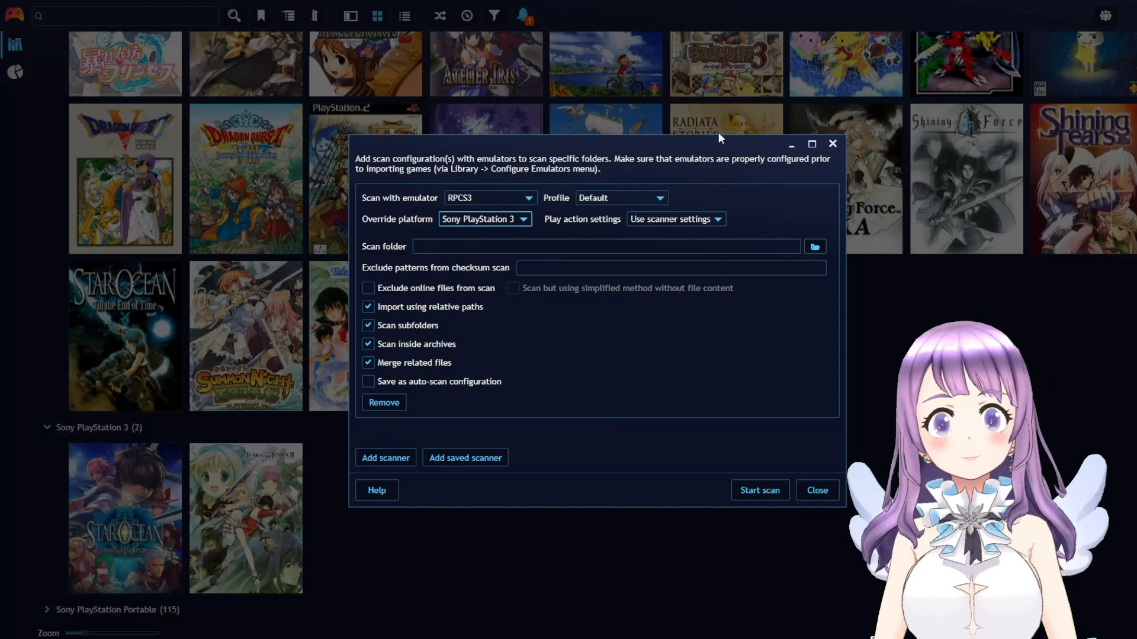
- Set the scan folder to the USRDIR folder inside Star Ocean Integrity and Faithlessness's PS3_GAME folder on drive E and start the scan
click(814, 248)
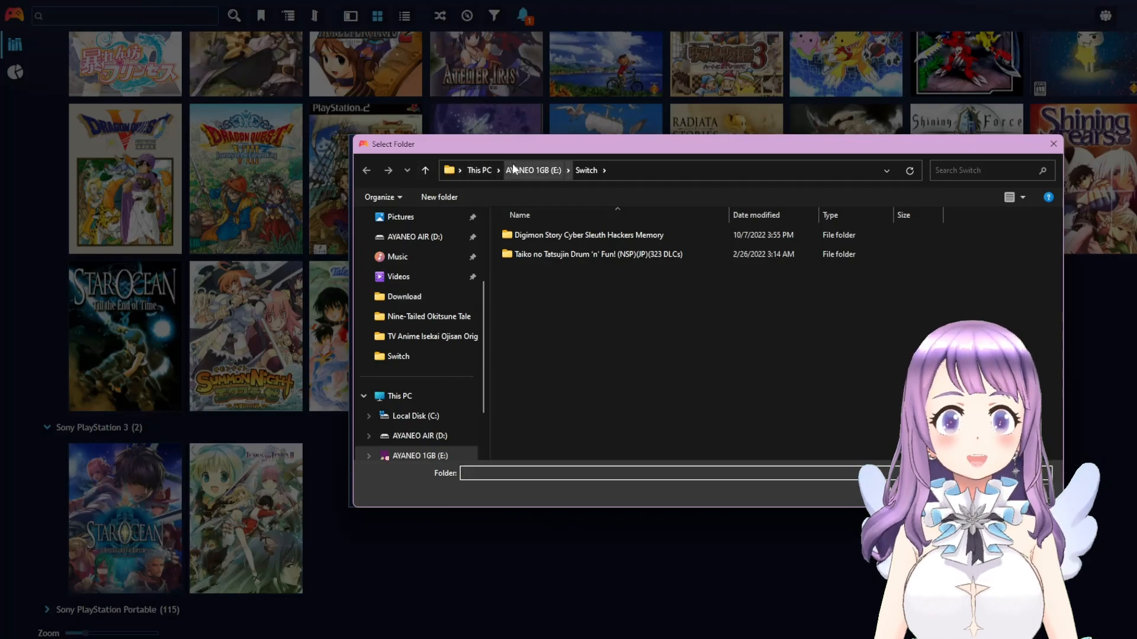
click(513, 166)
scroll(551, 420, down, 3)
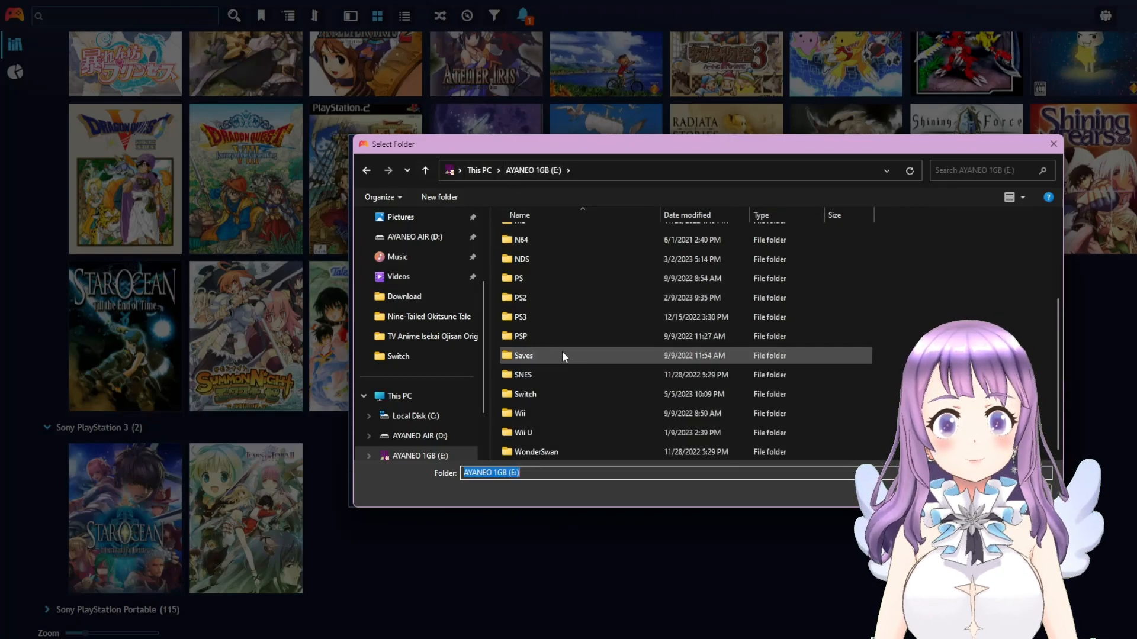
double_click(562, 318)
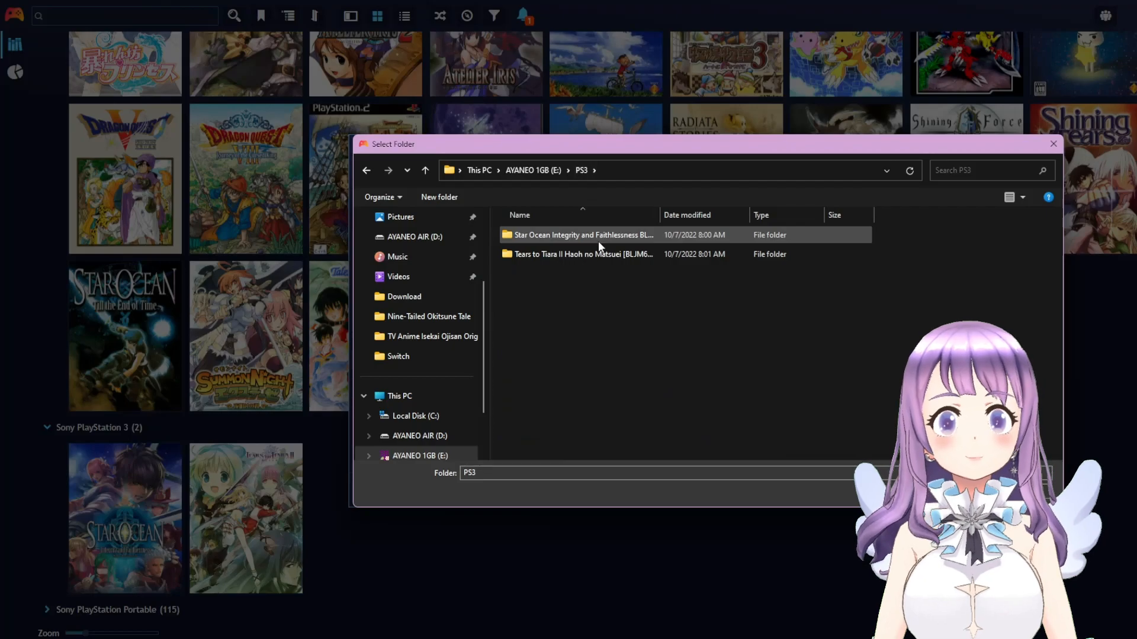
double_click(598, 240)
double_click(556, 231)
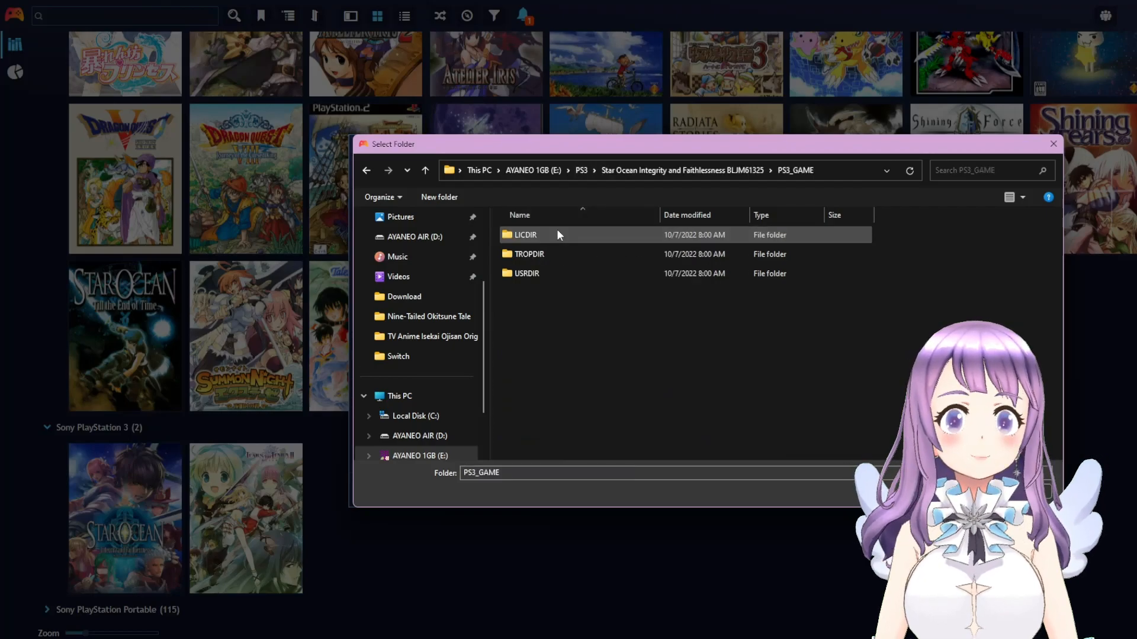
double_click(552, 276)
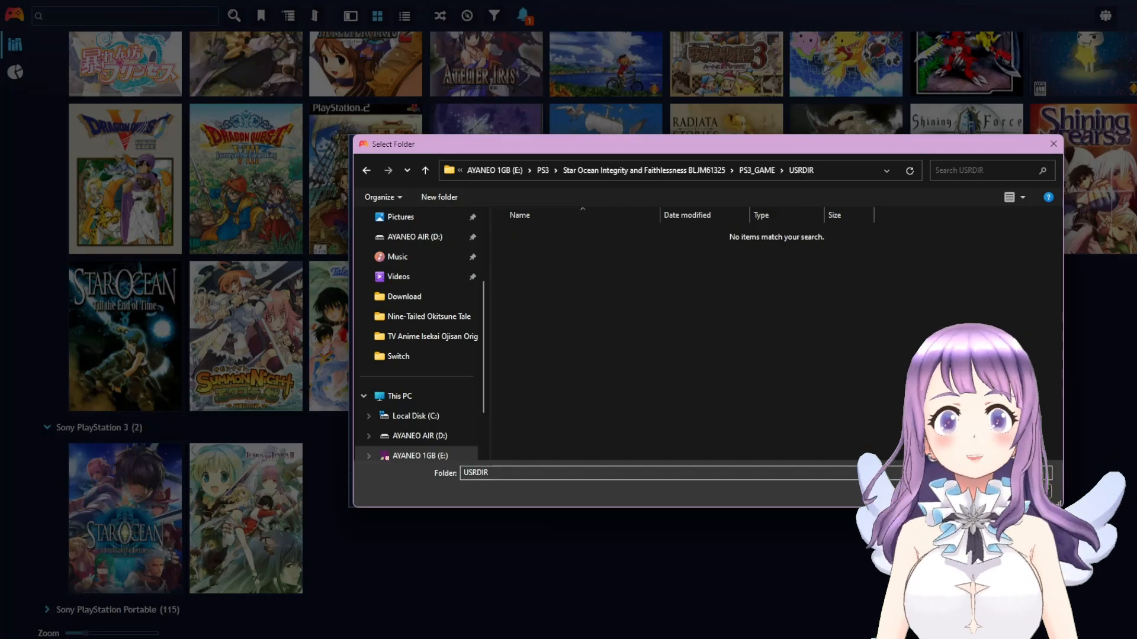
click(964, 491)
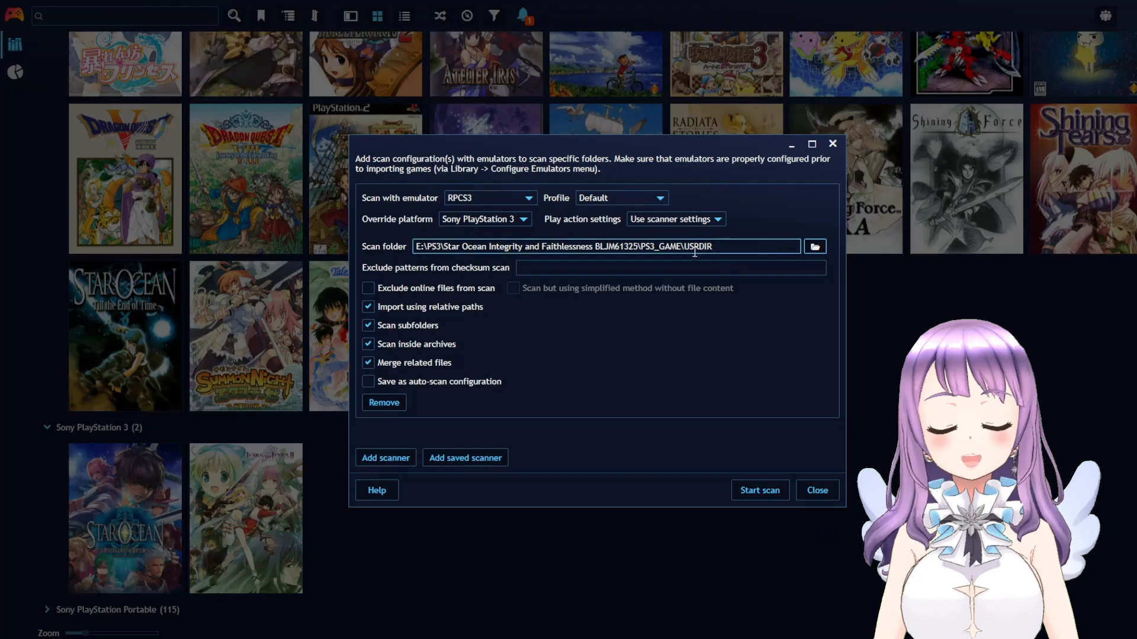
click(753, 492)
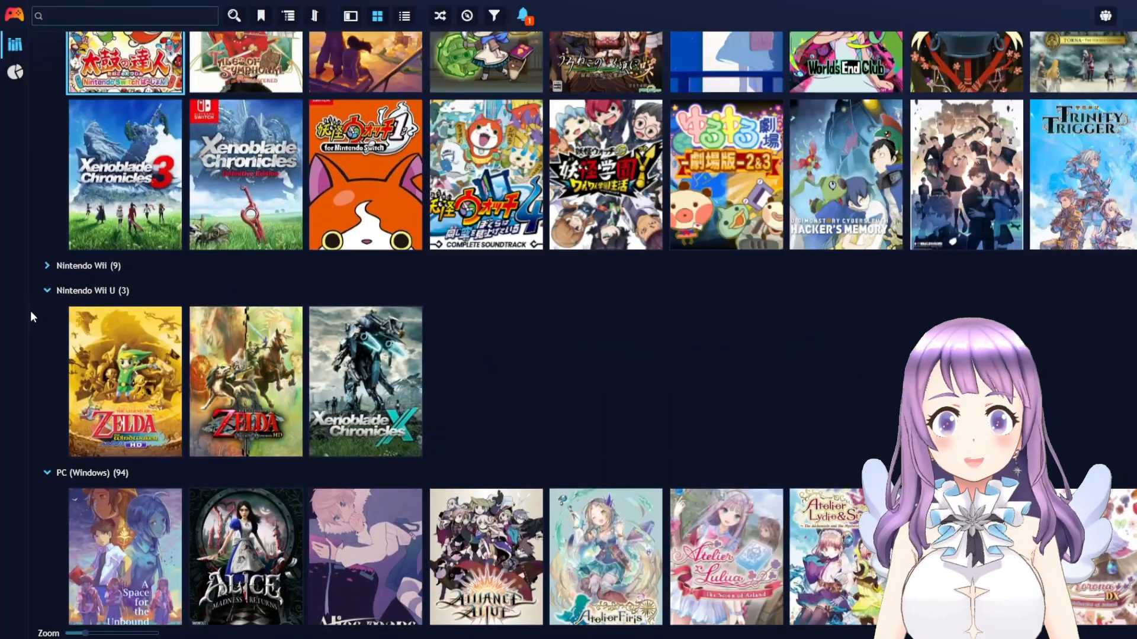
- Check the installation folder and ROM path of The Legend of Zelda The Wind Waker HD in its game details
right_click(129, 358)
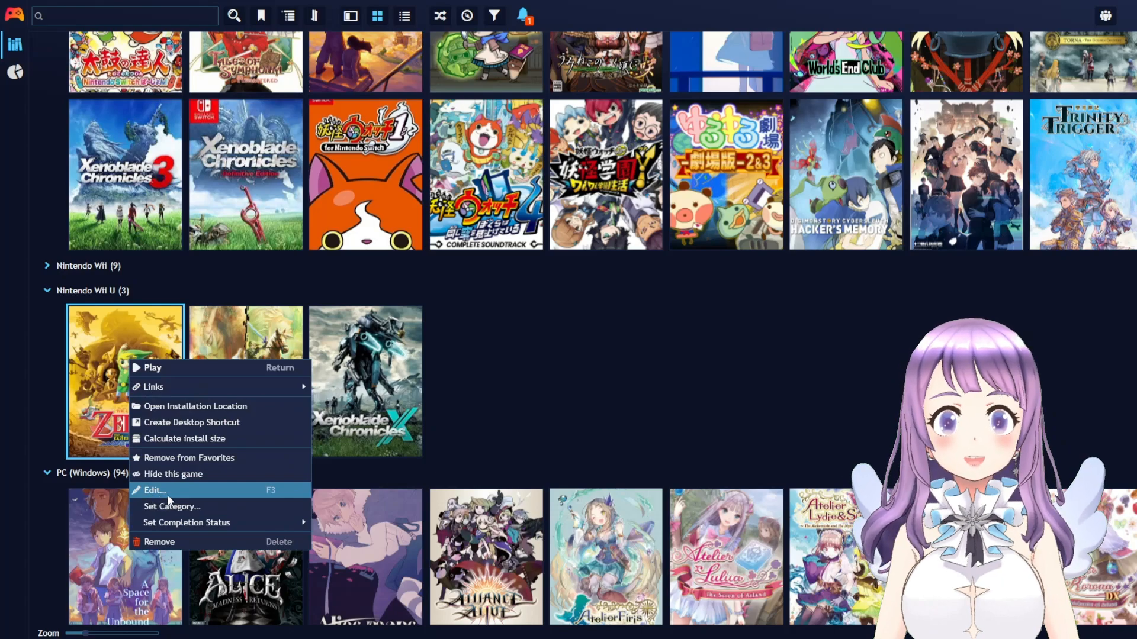
click(185, 495)
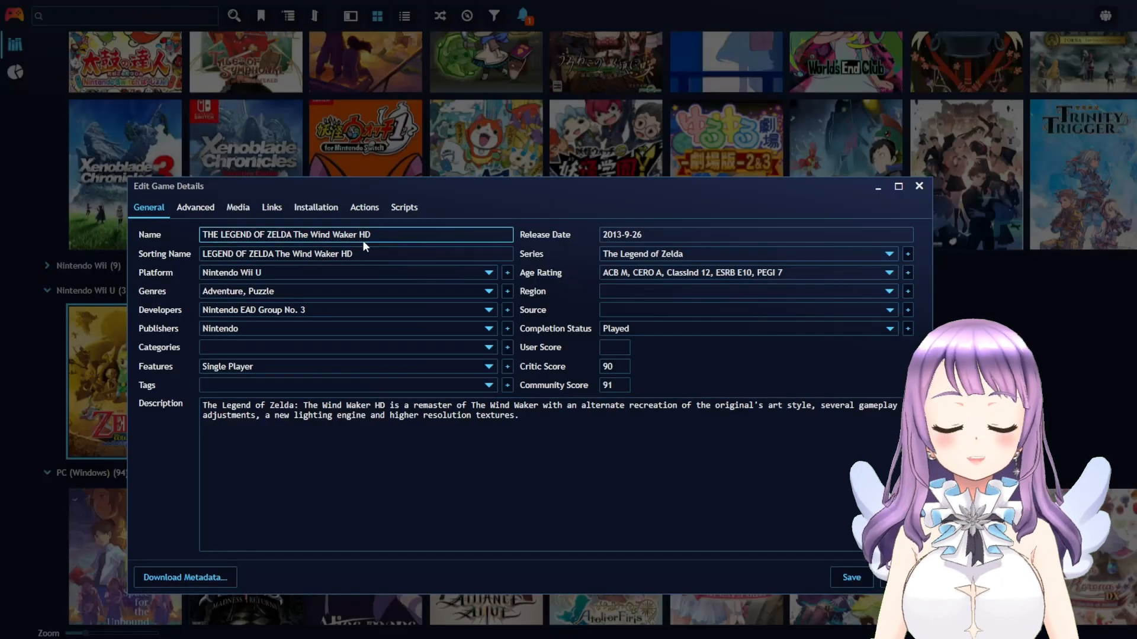
click(364, 213)
click(318, 210)
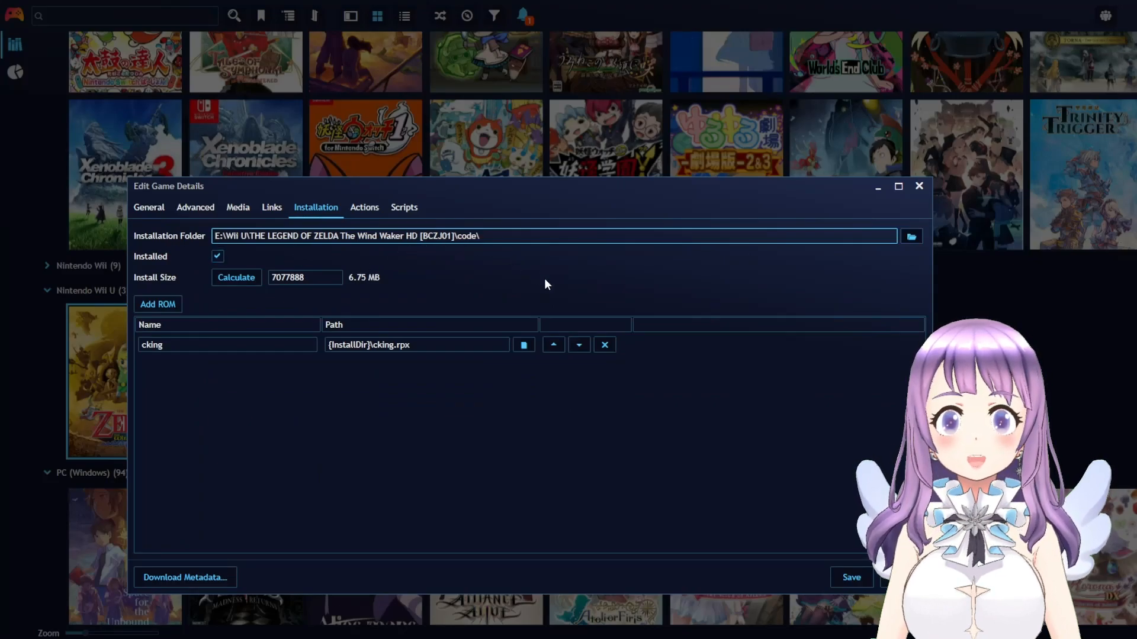
click(917, 192)
- Add an emulated-game scanner using Cemu with the Default profile and Nintendo Wii U as the override platform
click(14, 14)
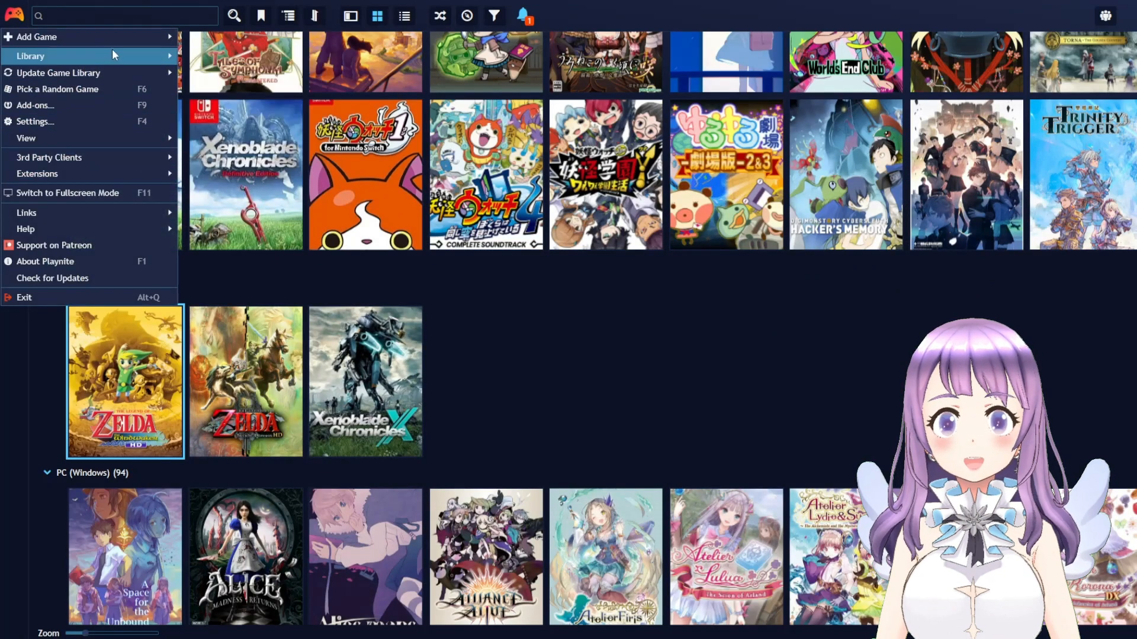
mouse_move(137, 55)
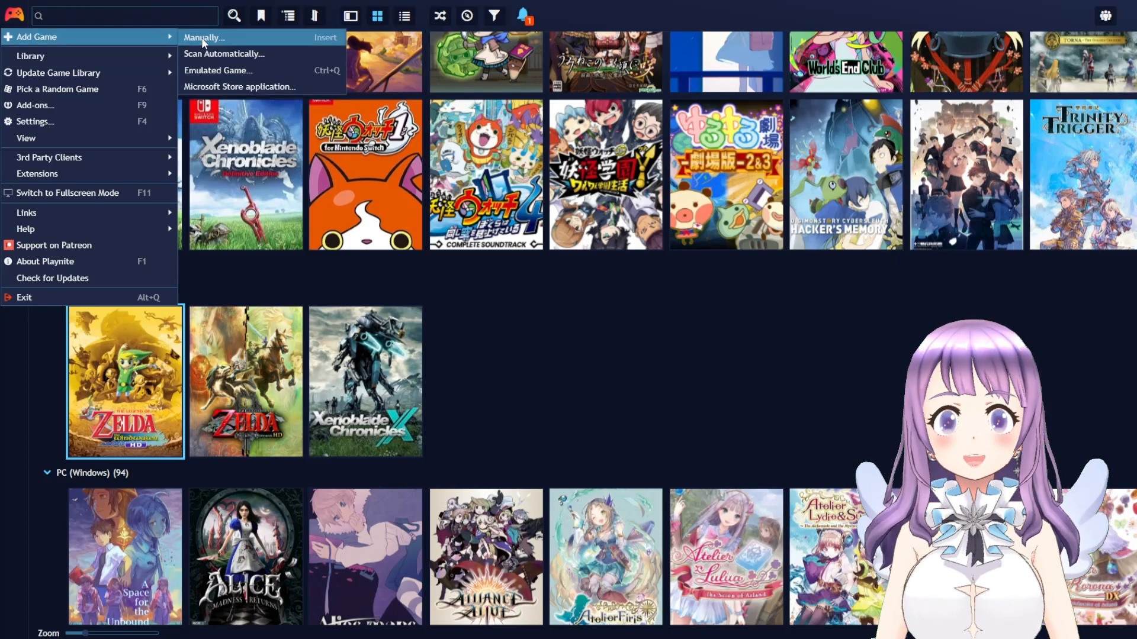
click(213, 74)
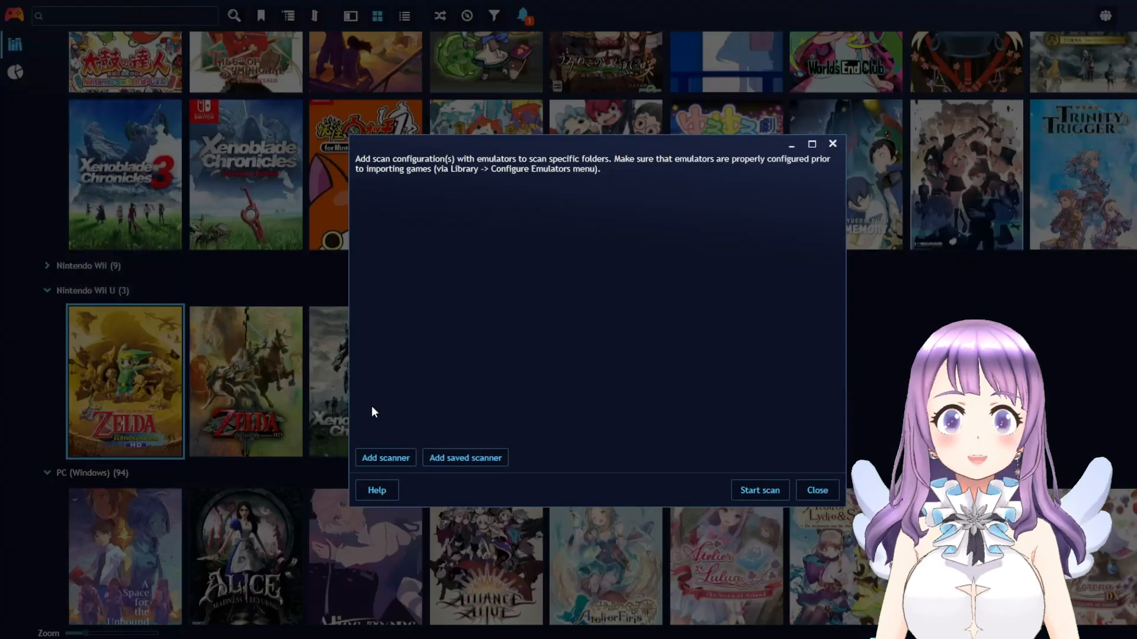
click(368, 459)
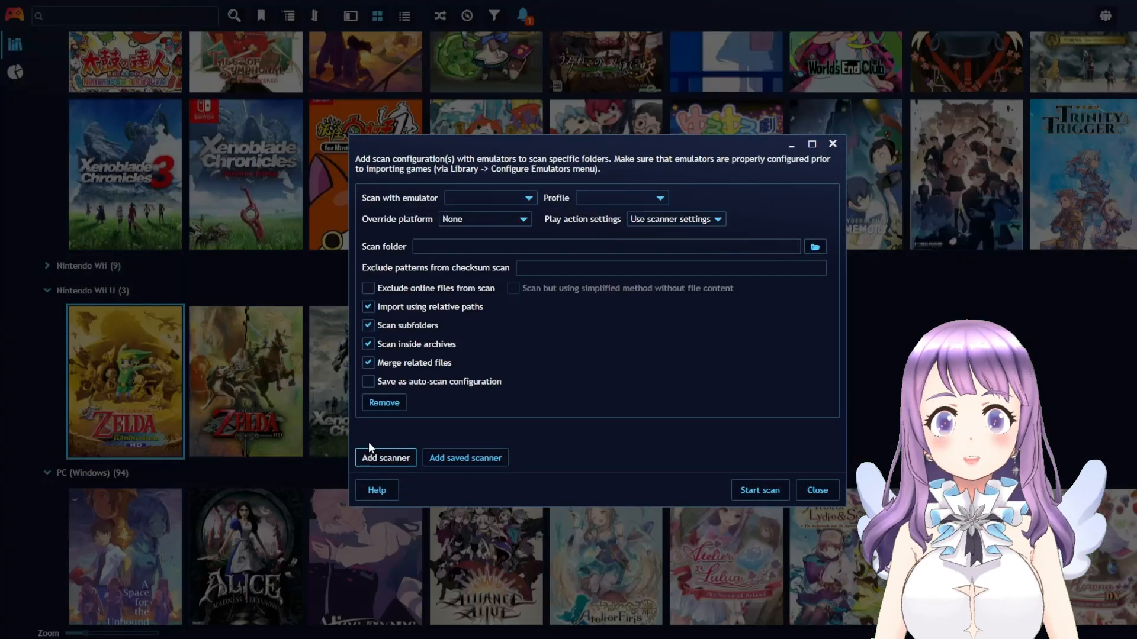
click(528, 199)
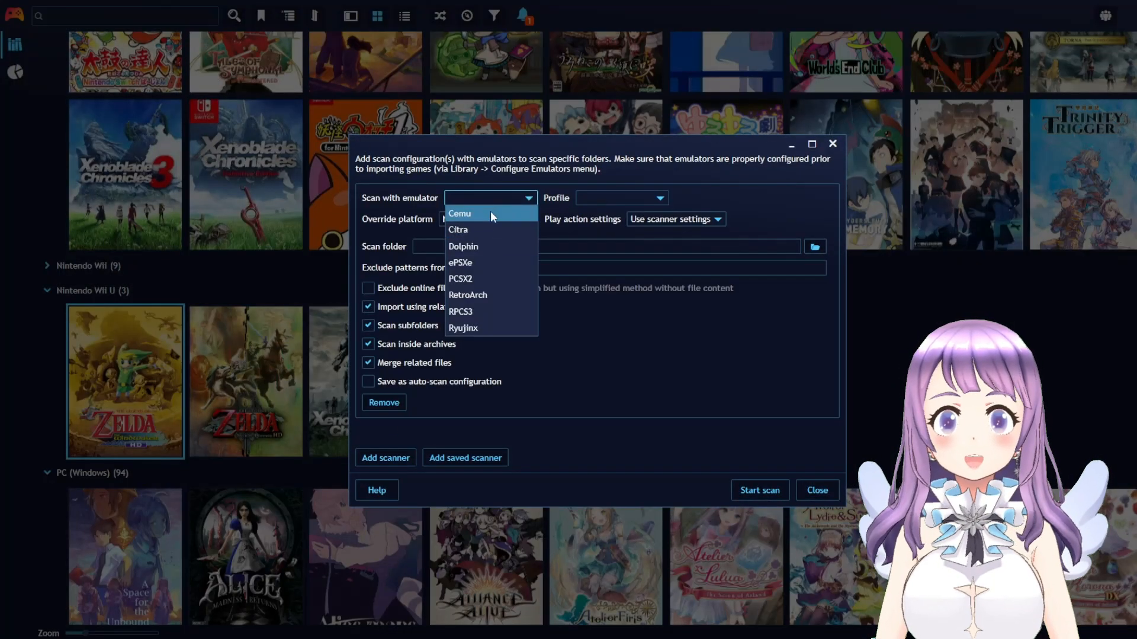
click(490, 213)
click(624, 200)
click(621, 214)
click(508, 221)
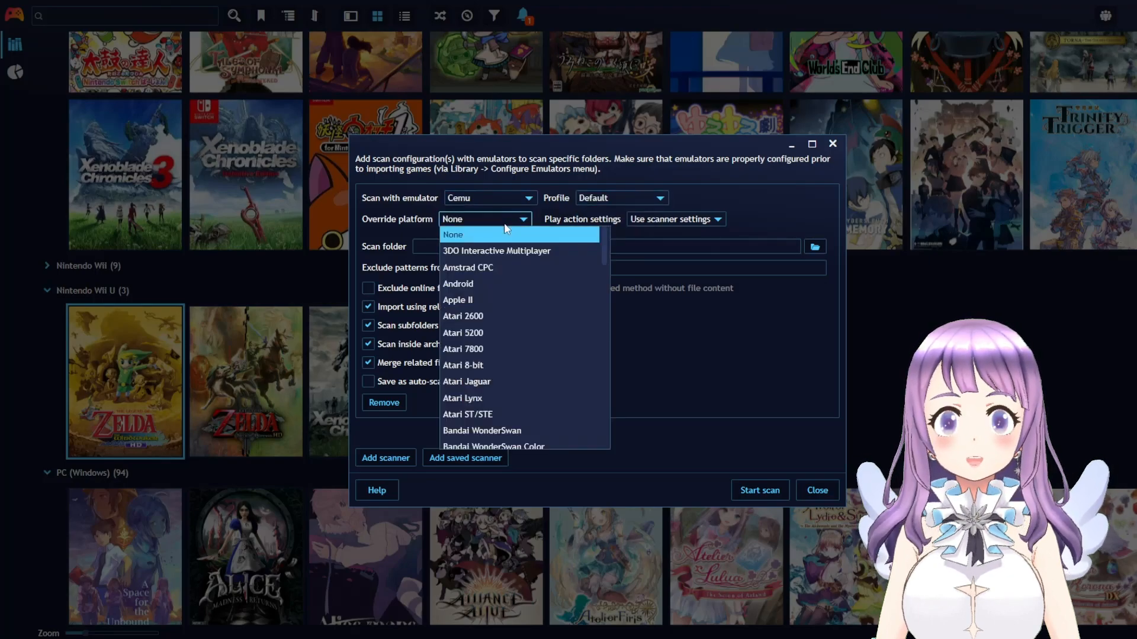
drag(605, 248, 598, 370)
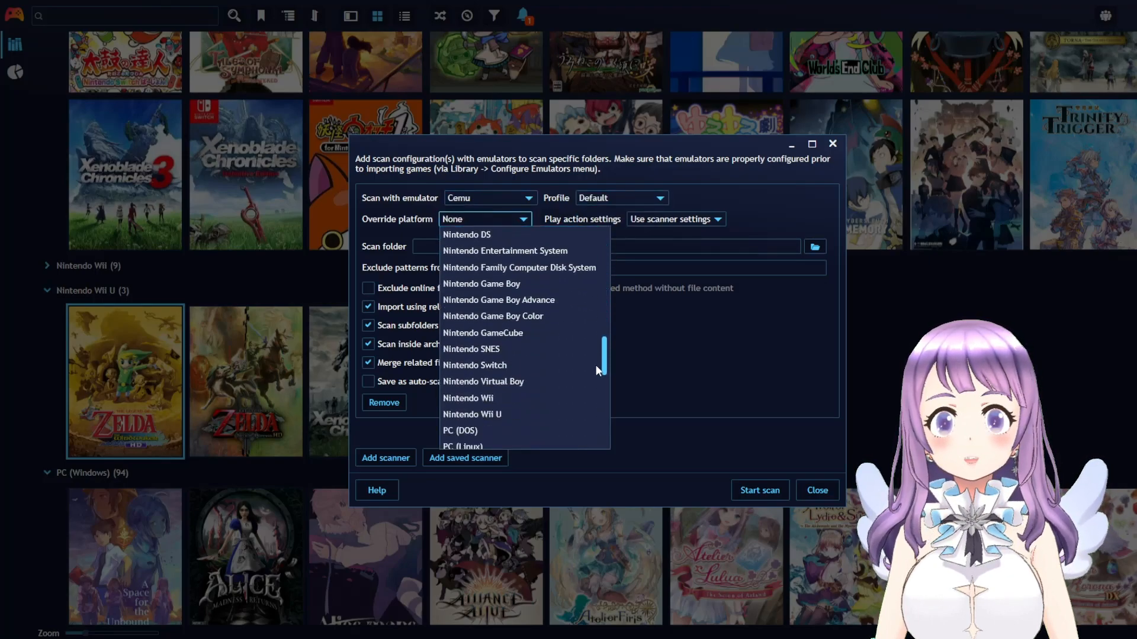
click(503, 416)
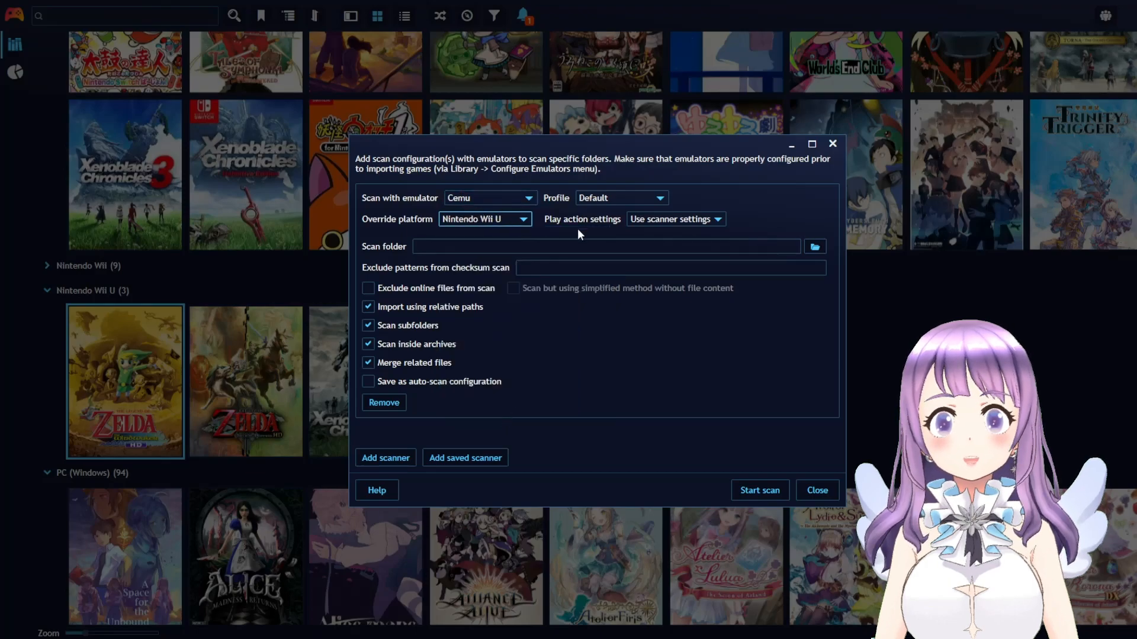
- Browse to the Wind Waker HD folder within E:\Wii U as a possible scan folder, then cancel the folder selection
click(814, 249)
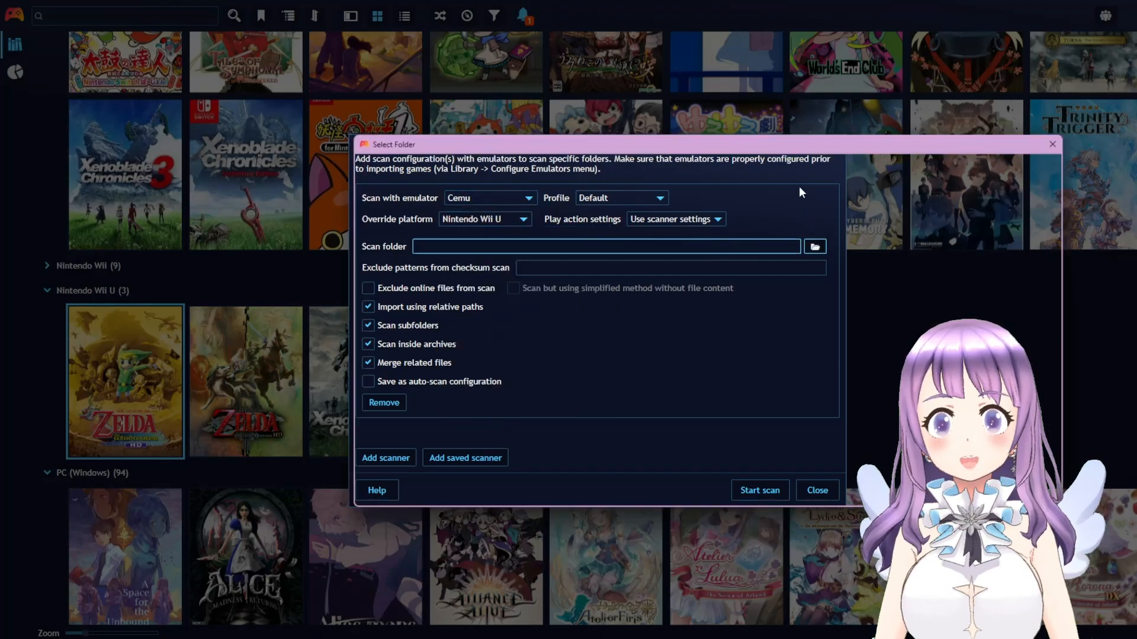
click(558, 169)
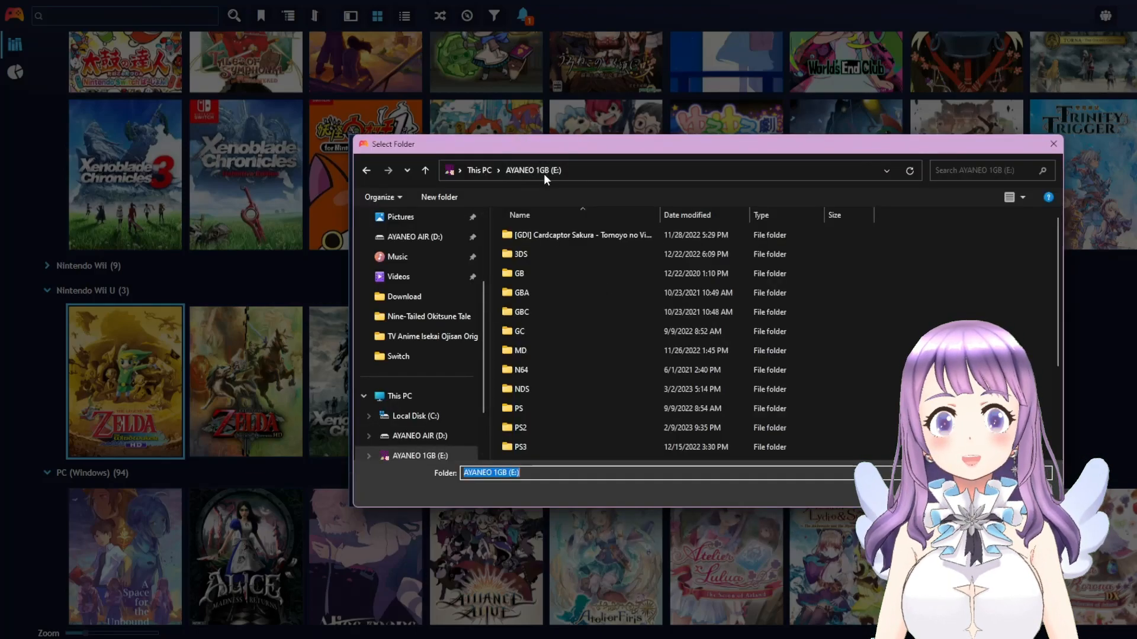
scroll(548, 410, down, 3)
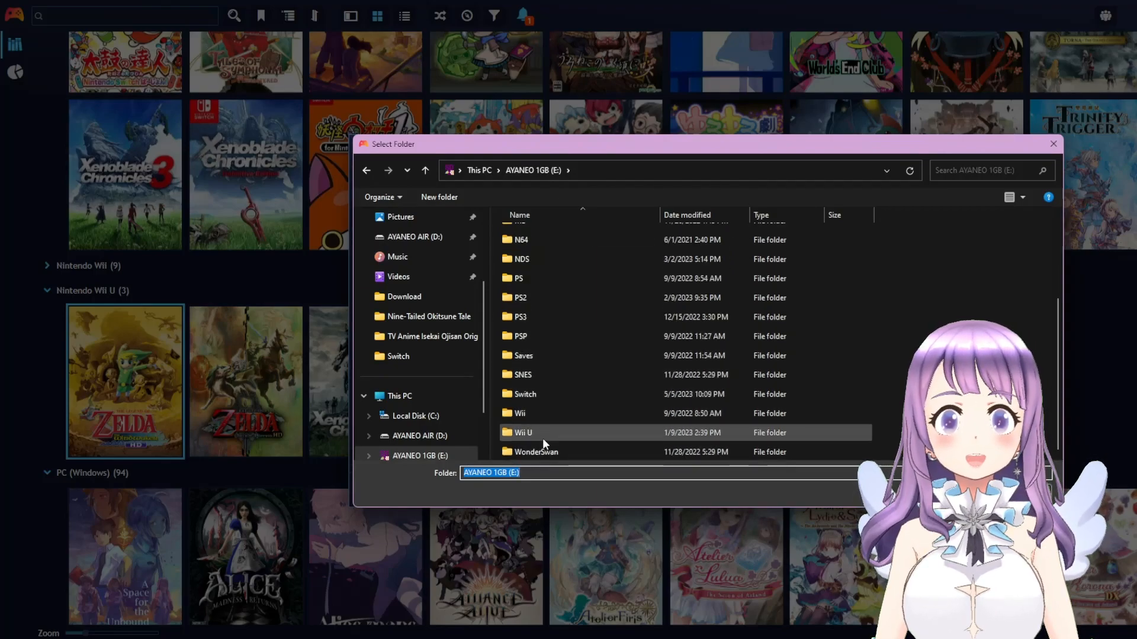
double_click(564, 432)
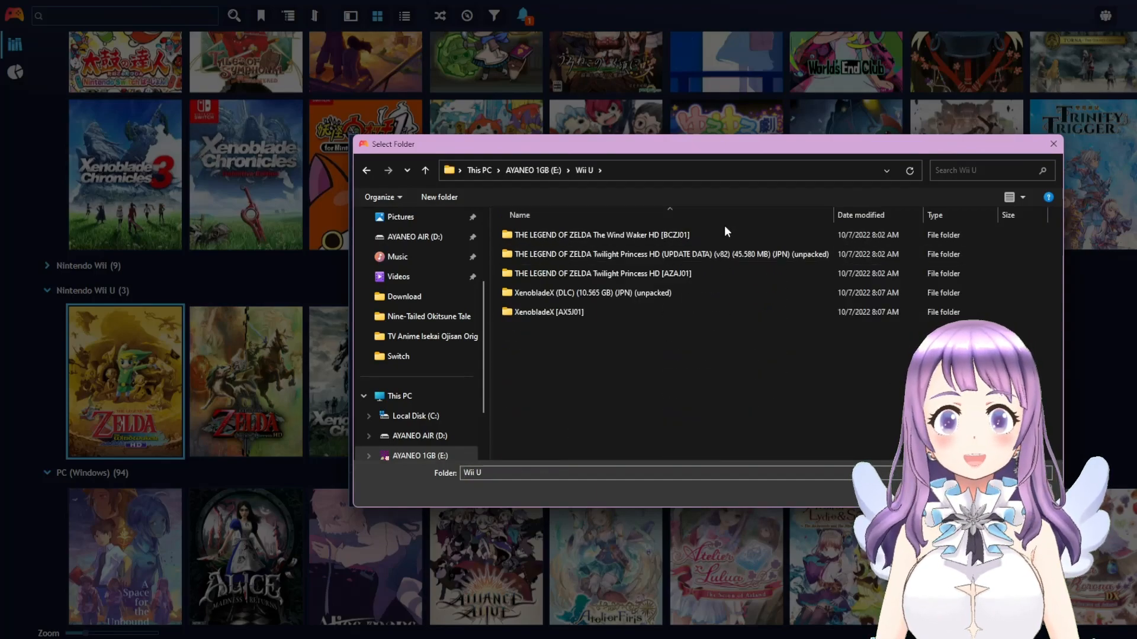
double_click(710, 240)
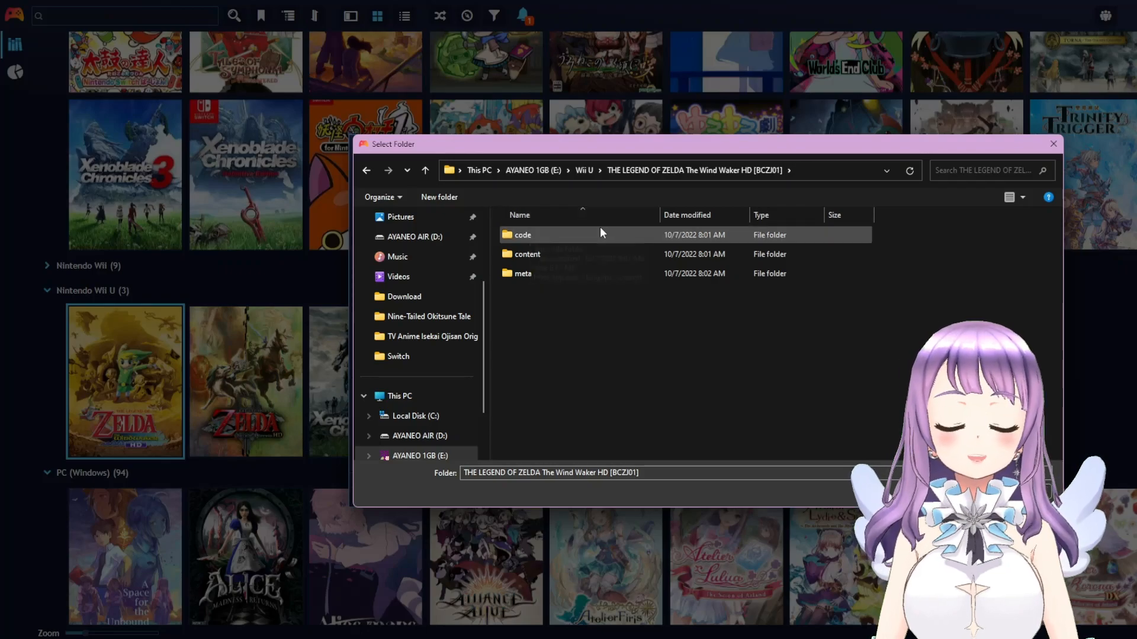
click(1052, 143)
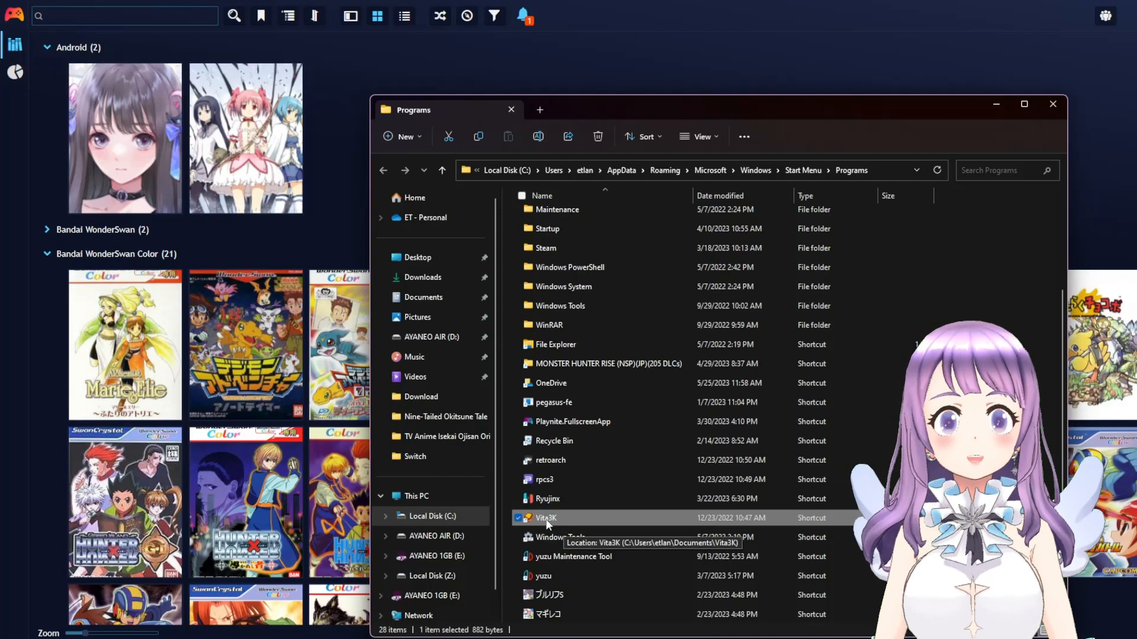
- Add the Vita3K shortcut from the Programs folder to the library as a game and set its platform to PC (Windows)
drag(547, 524, 584, 523)
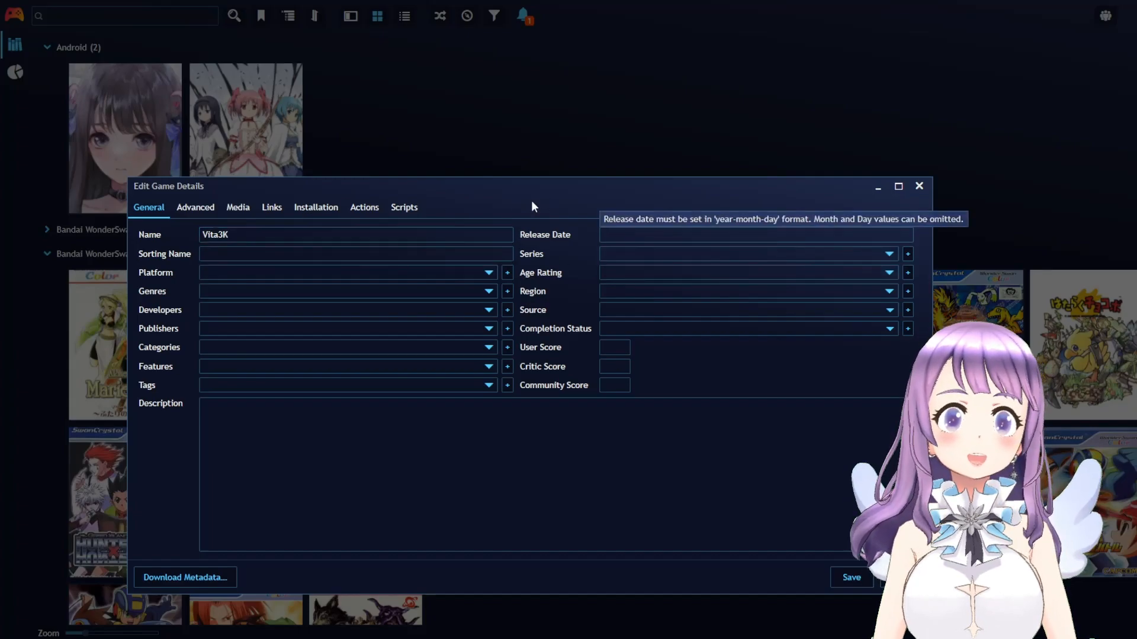
key(Tab)
click(415, 271)
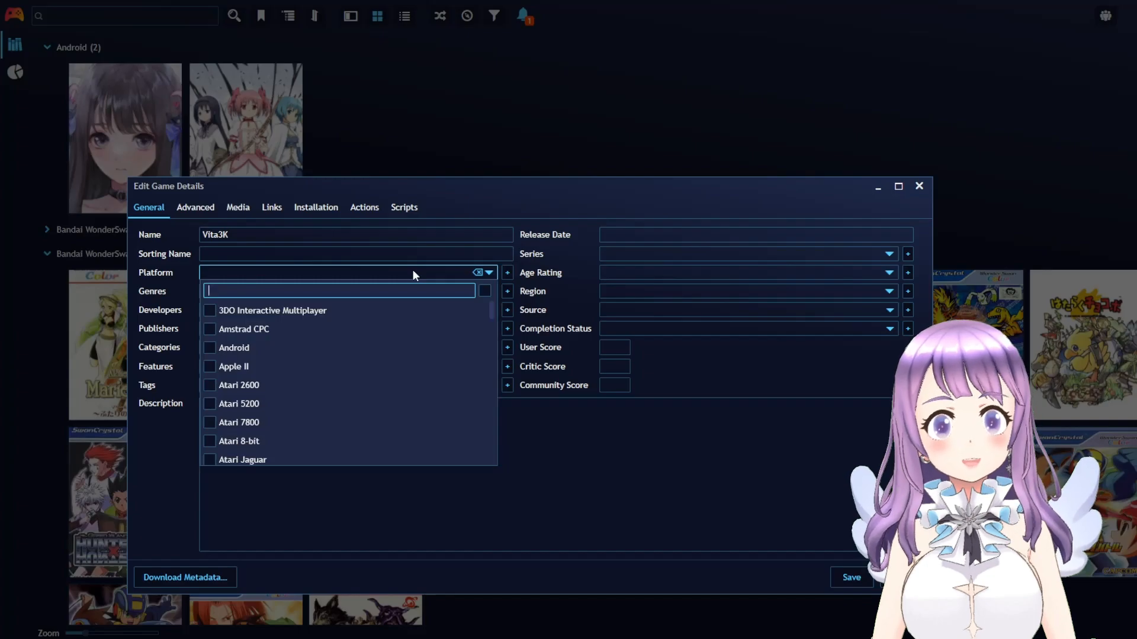
text(PC)
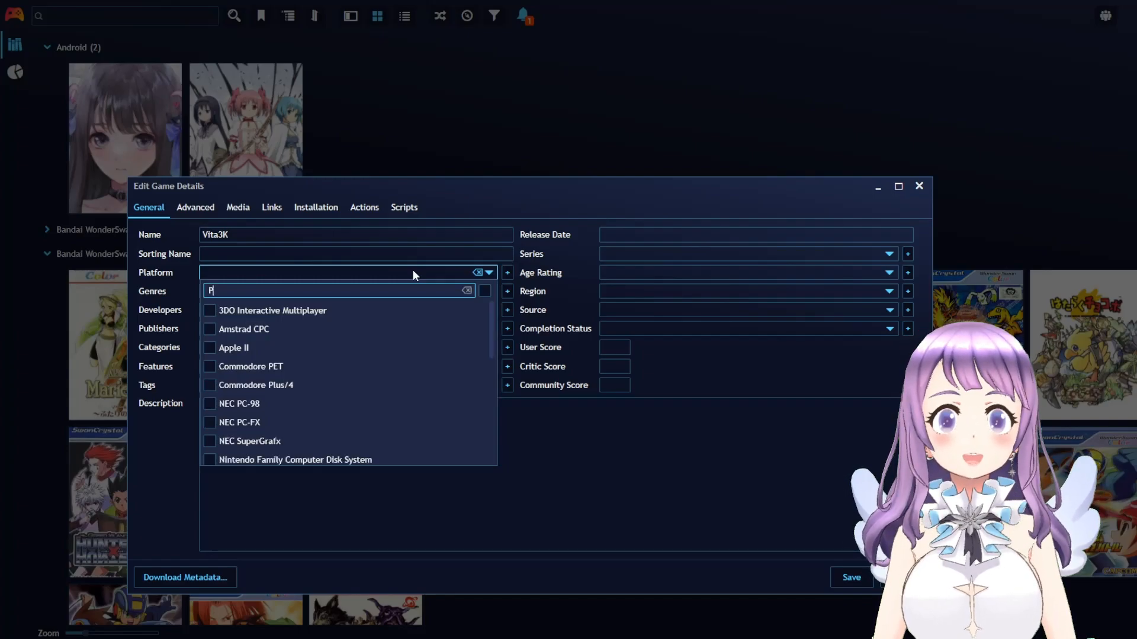
click(223, 404)
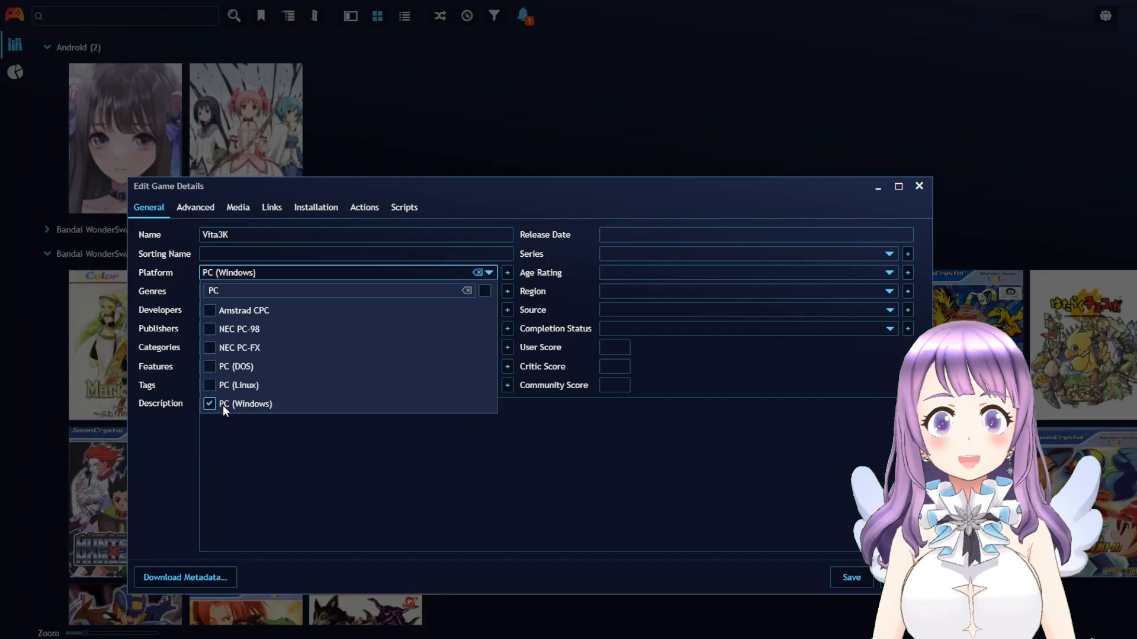
- Replace the platform of the Vita3K entry with Sony PlayStation Vita and save the game details
click(478, 273)
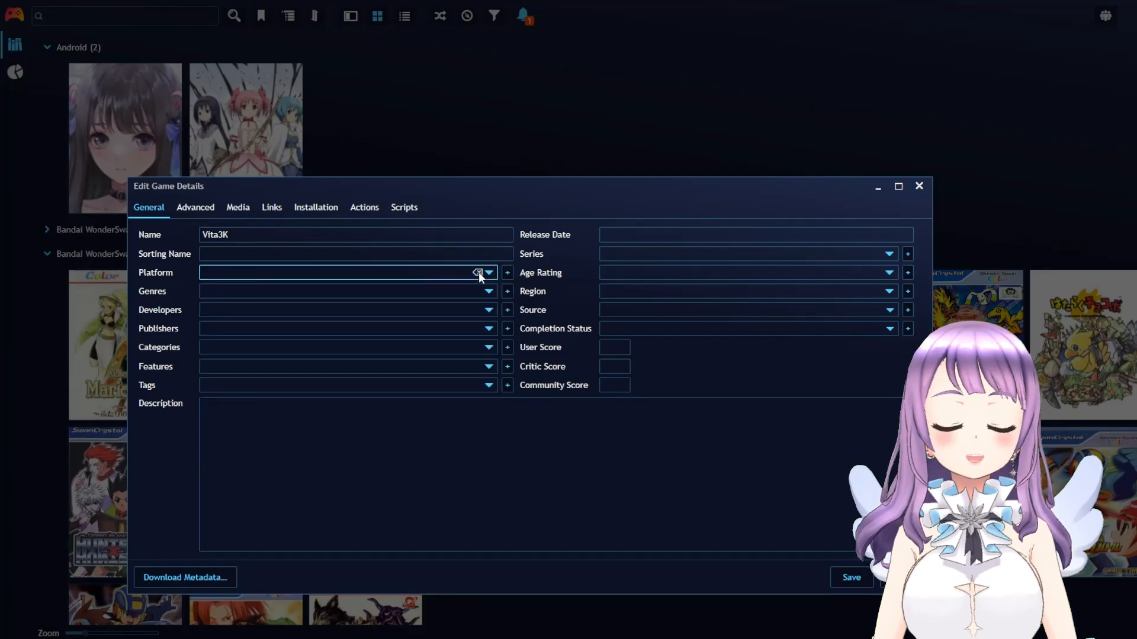
click(340, 272)
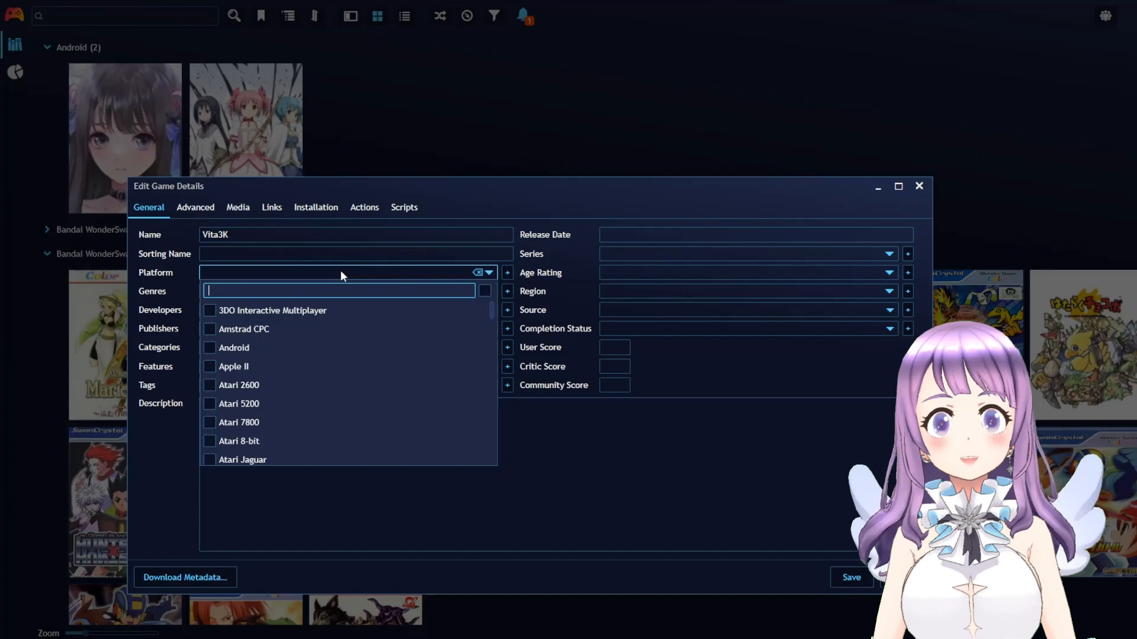
text(Plas)
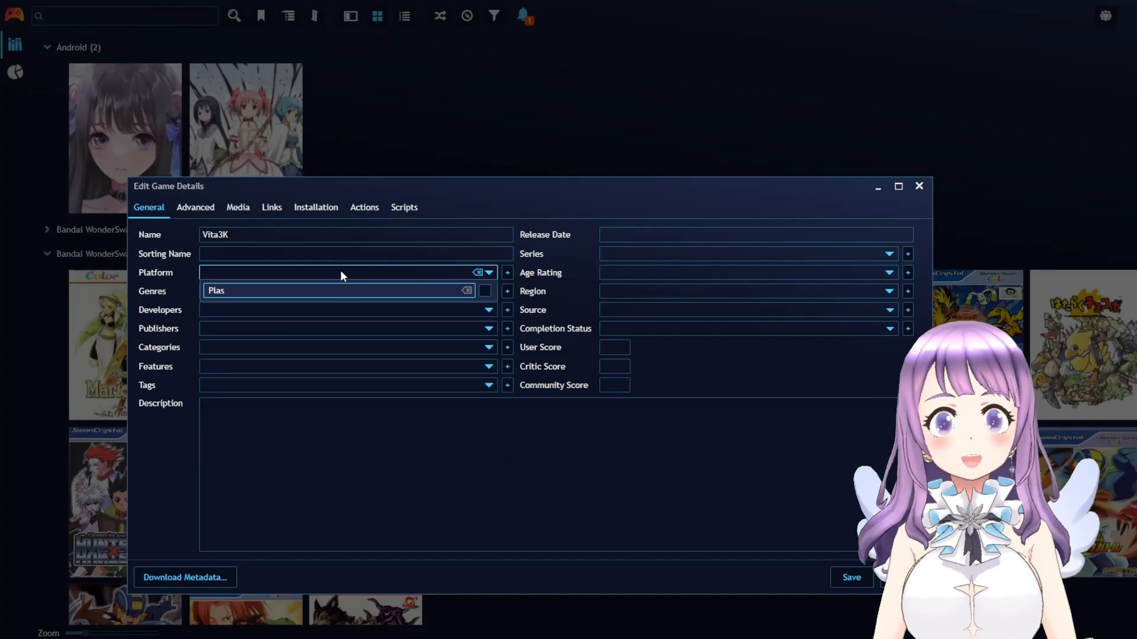
key(BackSpace)
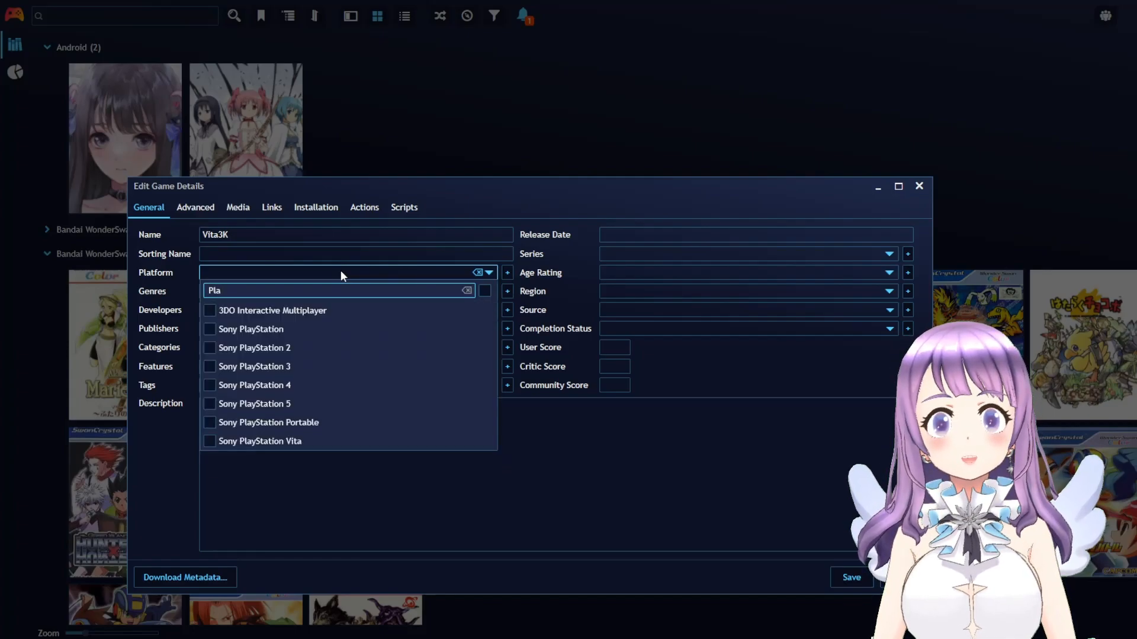
click(328, 440)
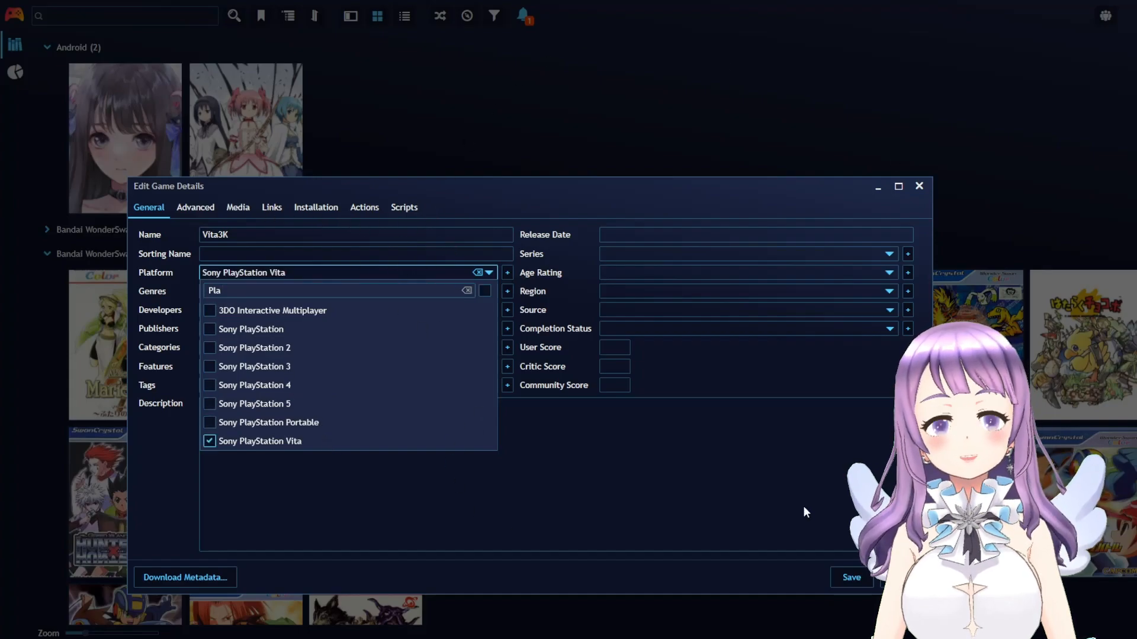
click(847, 583)
- Launch Vita3K from the Sony PlayStation Vita group in the library and dismiss its compatibility database notice
scroll(672, 360, down, 5)
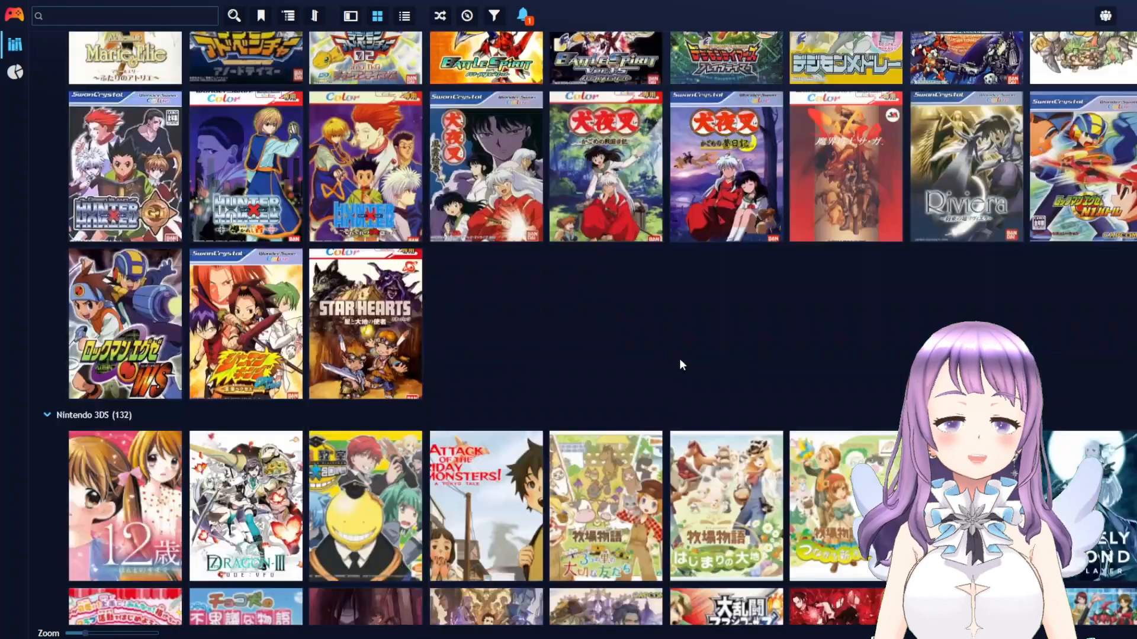
scroll(602, 329, down, 5)
scroll(603, 329, down, 5)
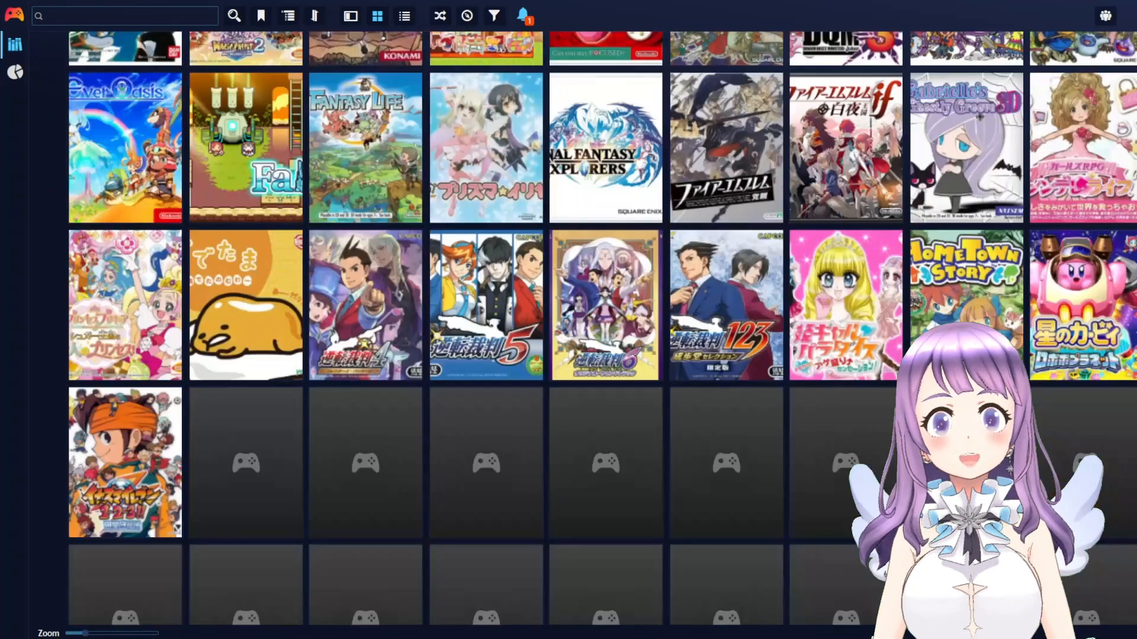
scroll(602, 329, down, 15)
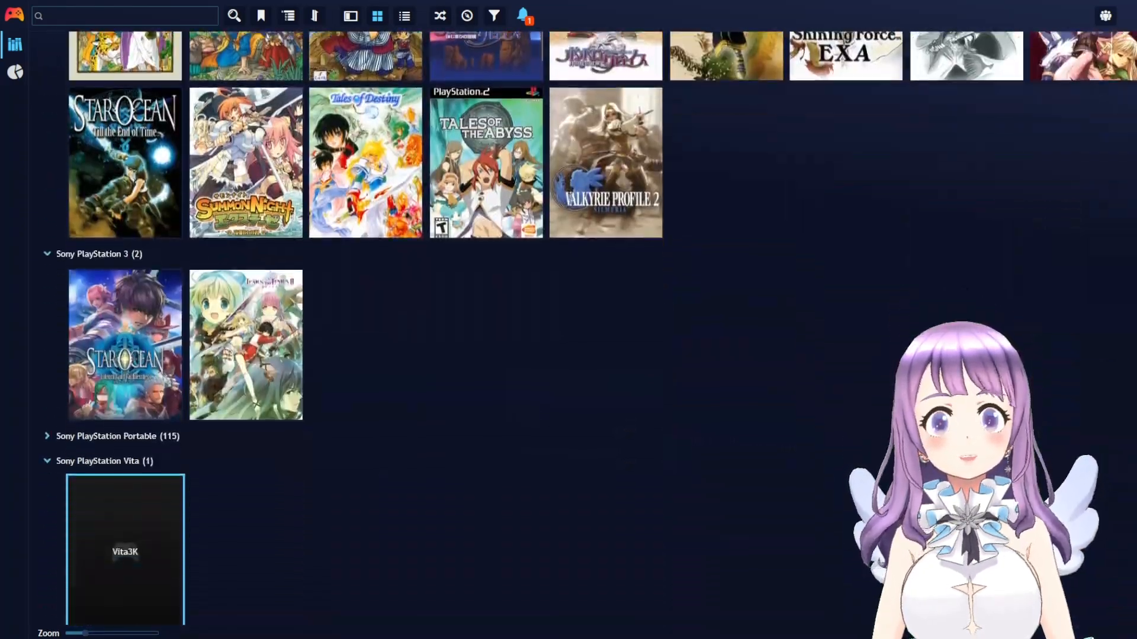
mouse_move(86, 546)
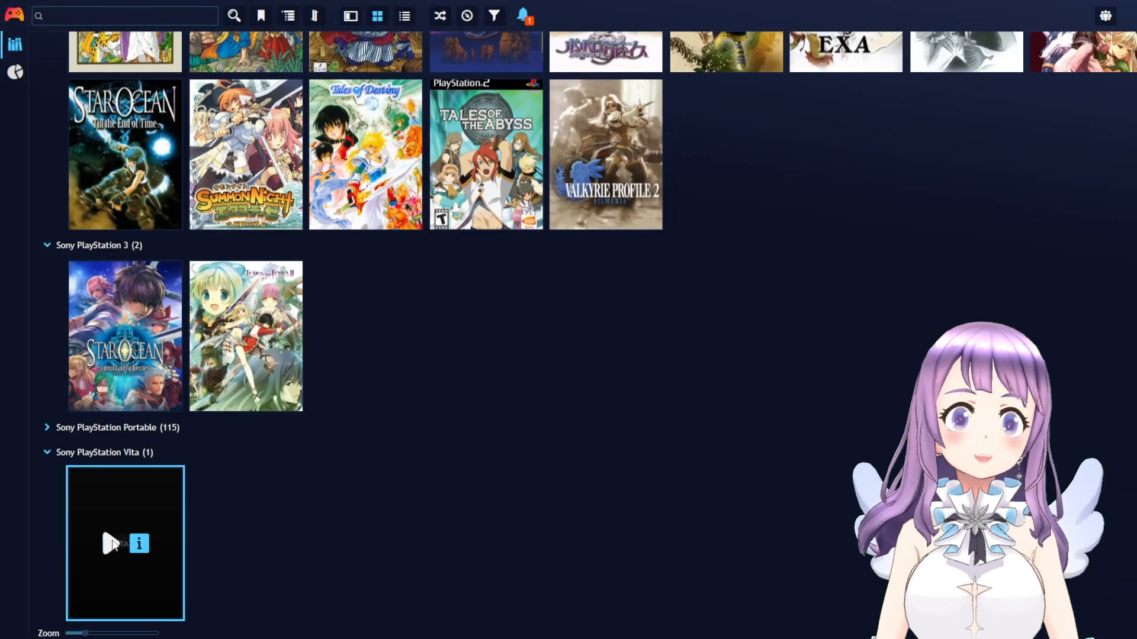
click(111, 544)
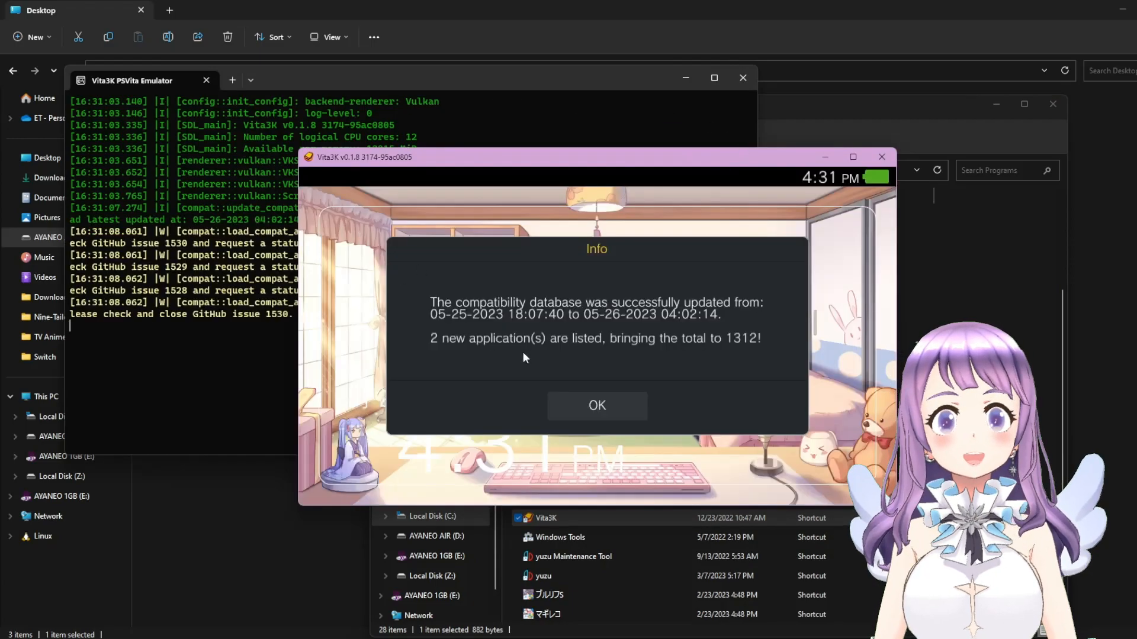
click(582, 399)
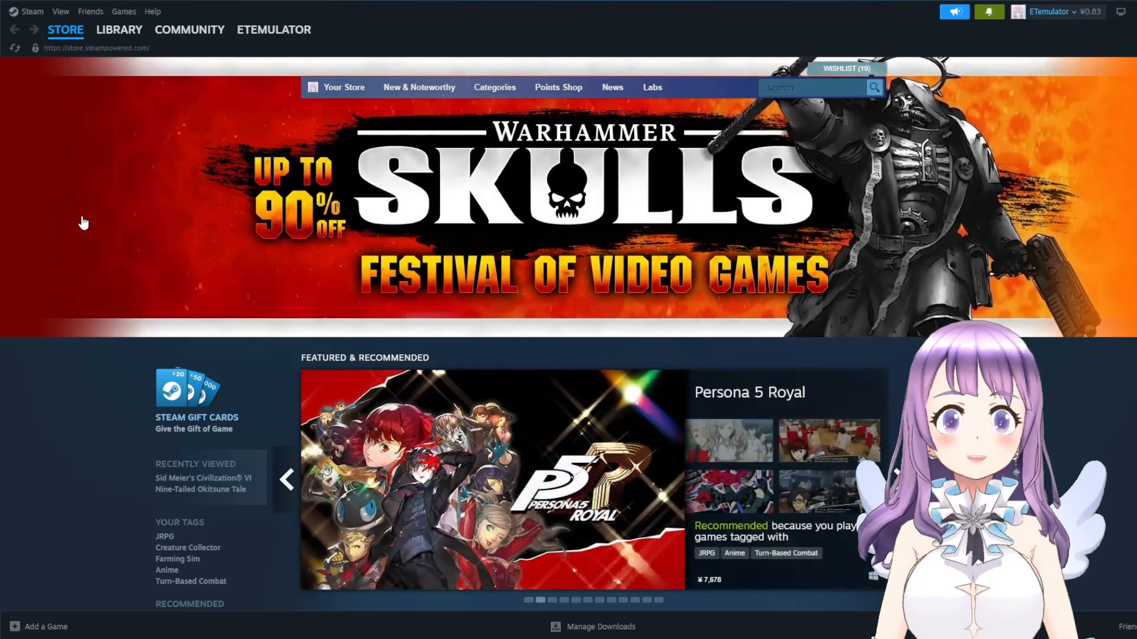
- In Steam, add TRINITY TRIGGER.exe from D:\Games\Trinity Trigger to the library as a non-Steam game
click(26, 627)
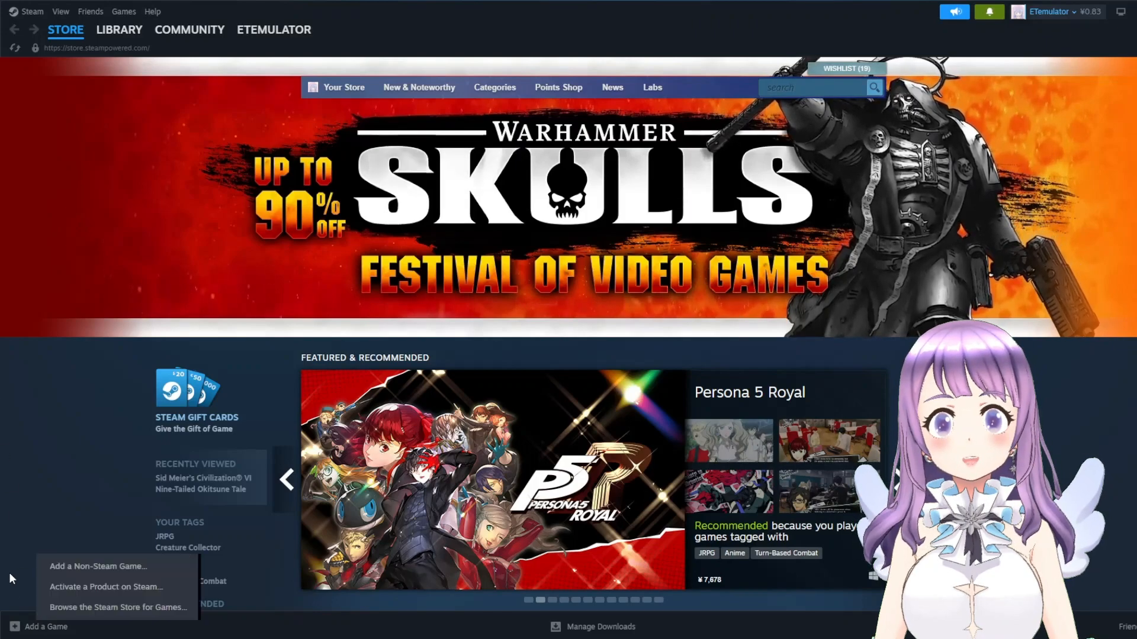
click(106, 568)
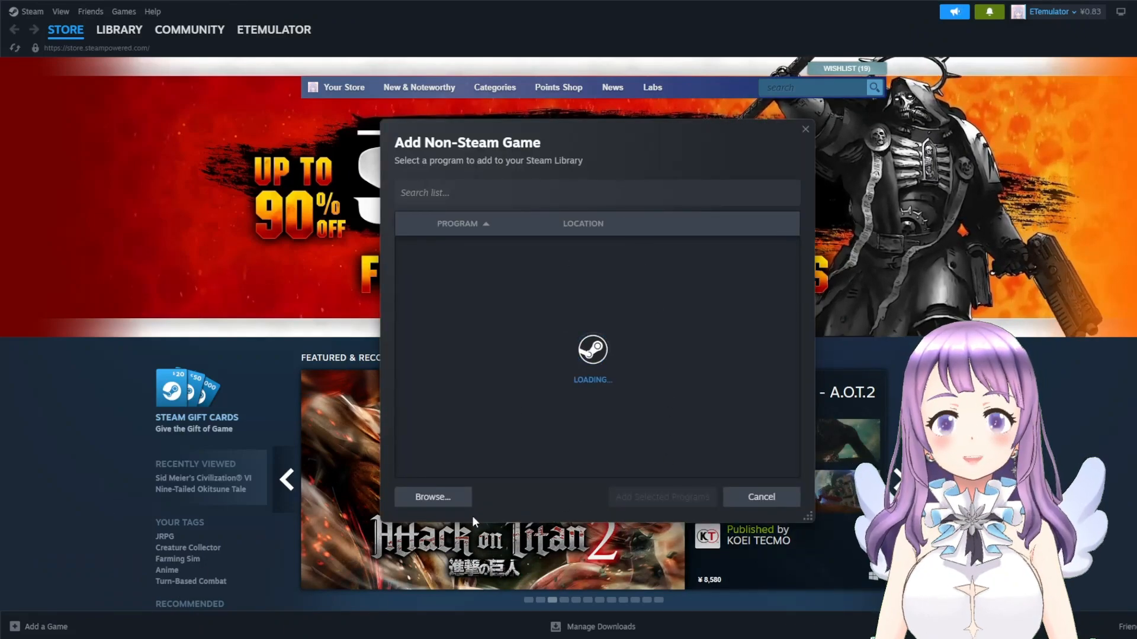
click(430, 500)
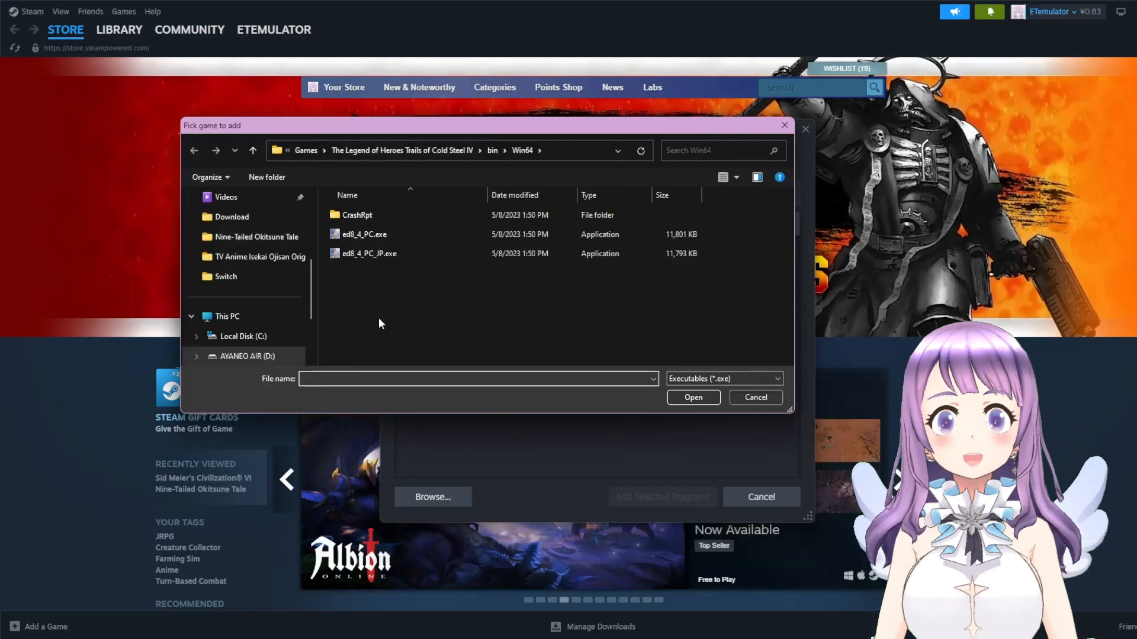
click(306, 152)
scroll(592, 267, down, 5)
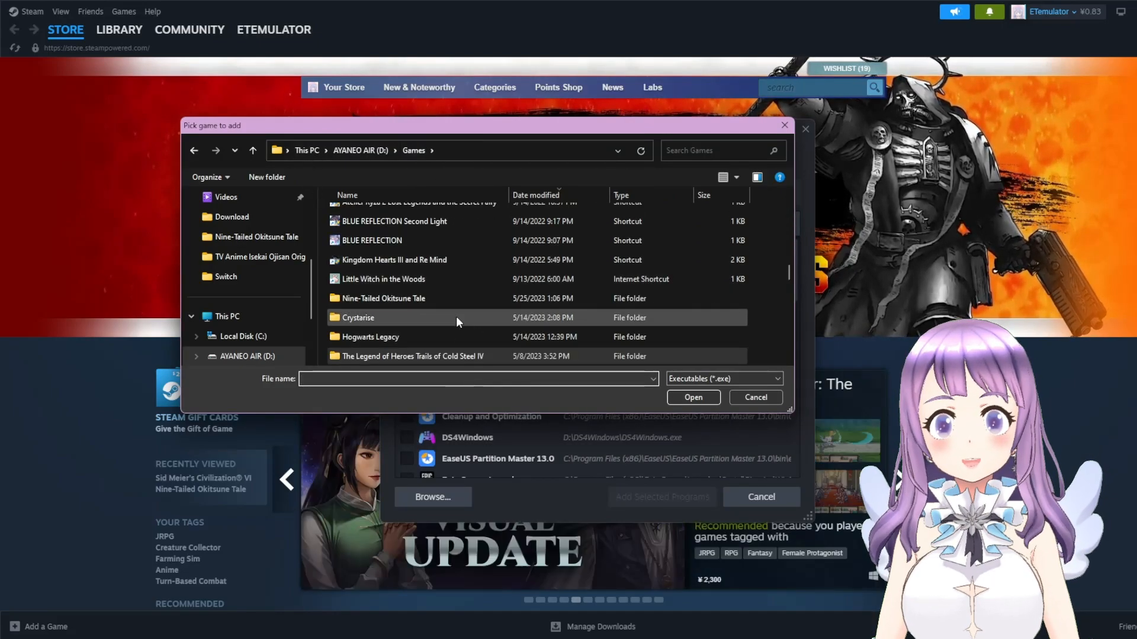
scroll(587, 329, down, 1)
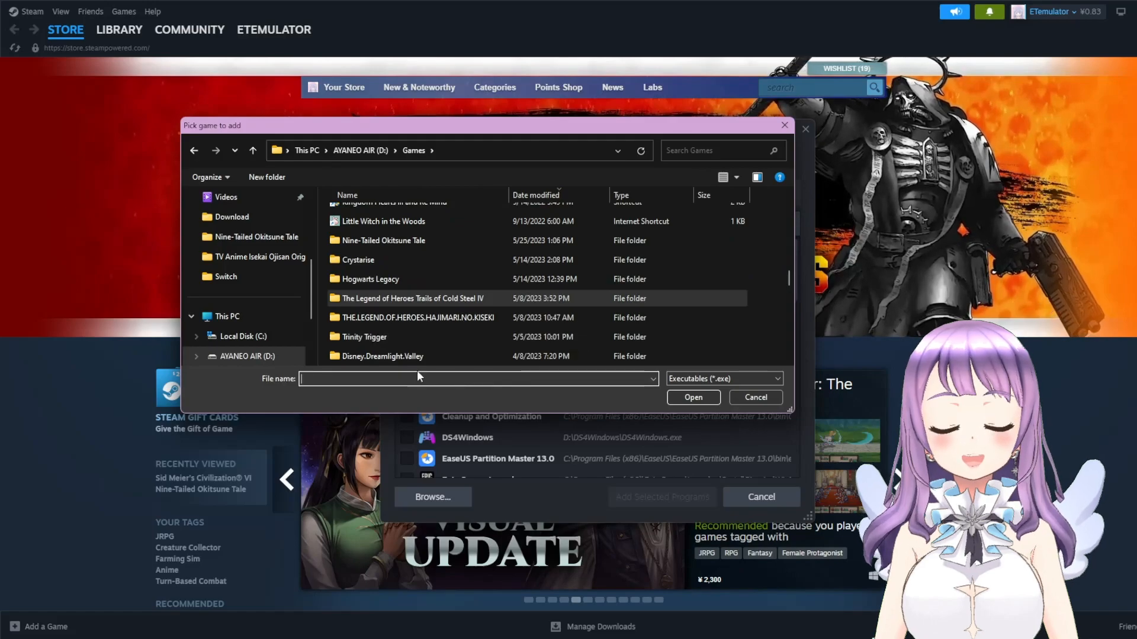
double_click(440, 337)
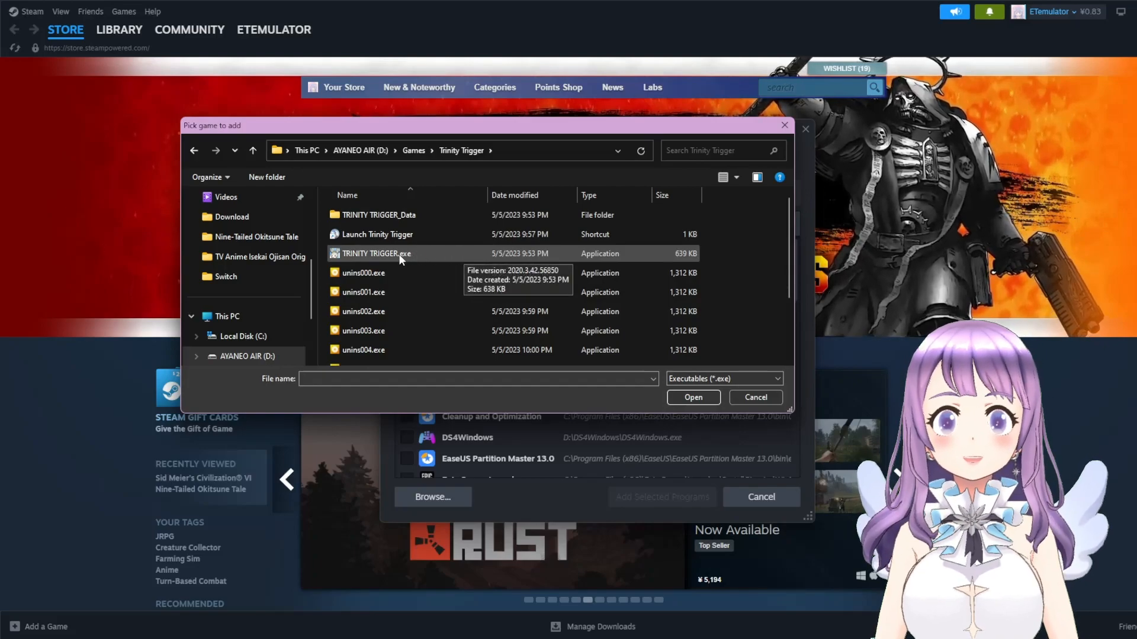
double_click(421, 254)
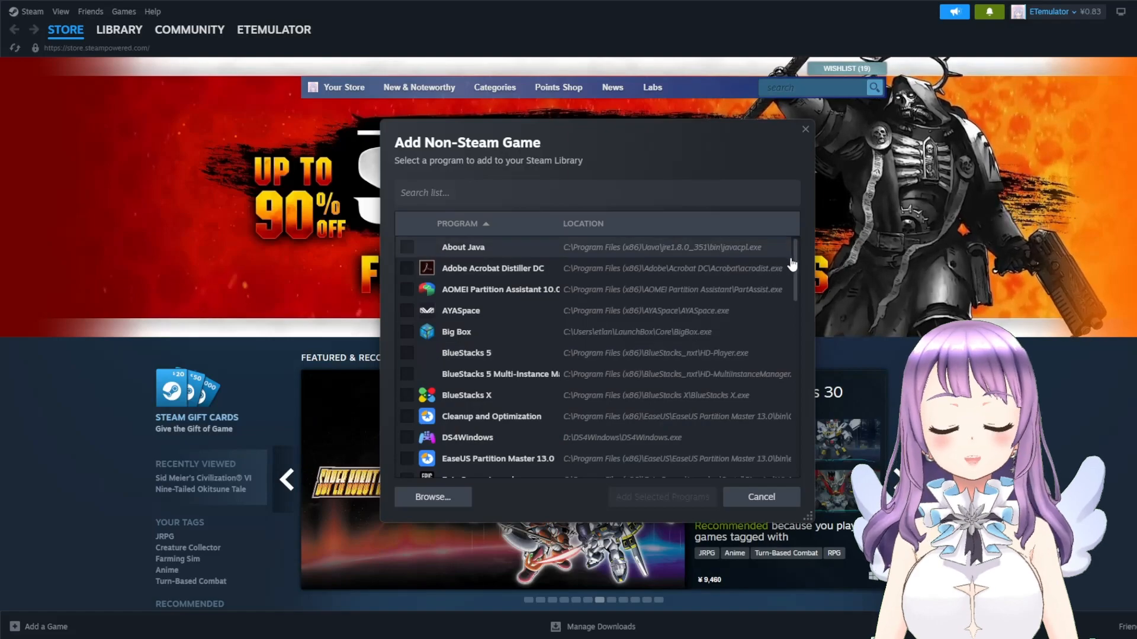
drag(794, 265, 797, 406)
click(569, 323)
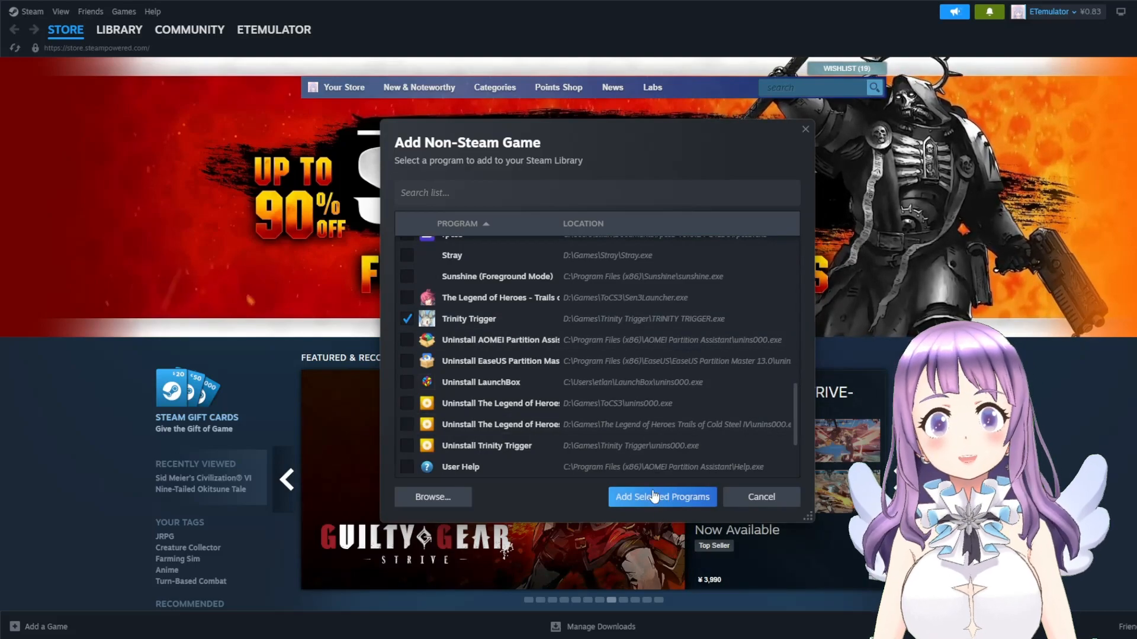
click(660, 499)
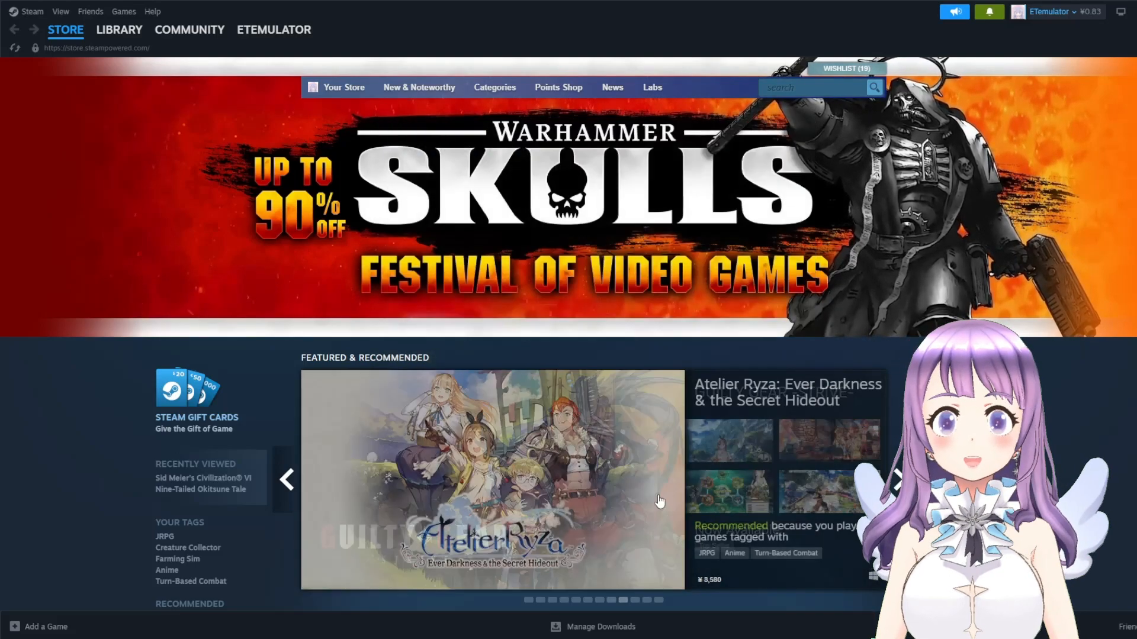
- Open the Trinity Trigger page in the Steam library
click(128, 34)
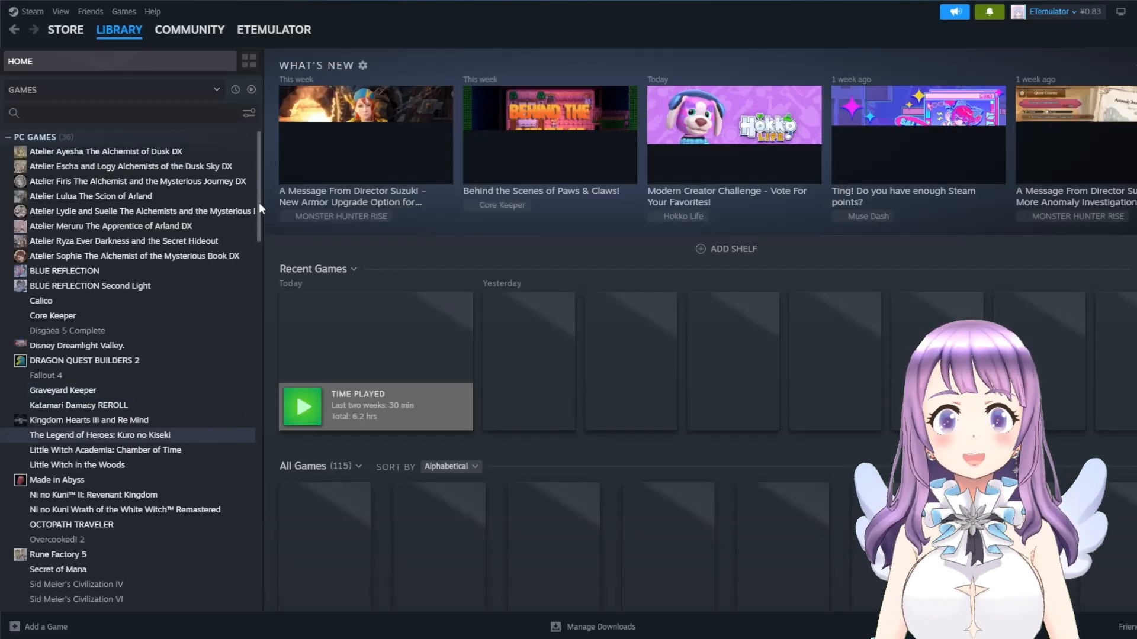
scroll(243, 346, down, 10)
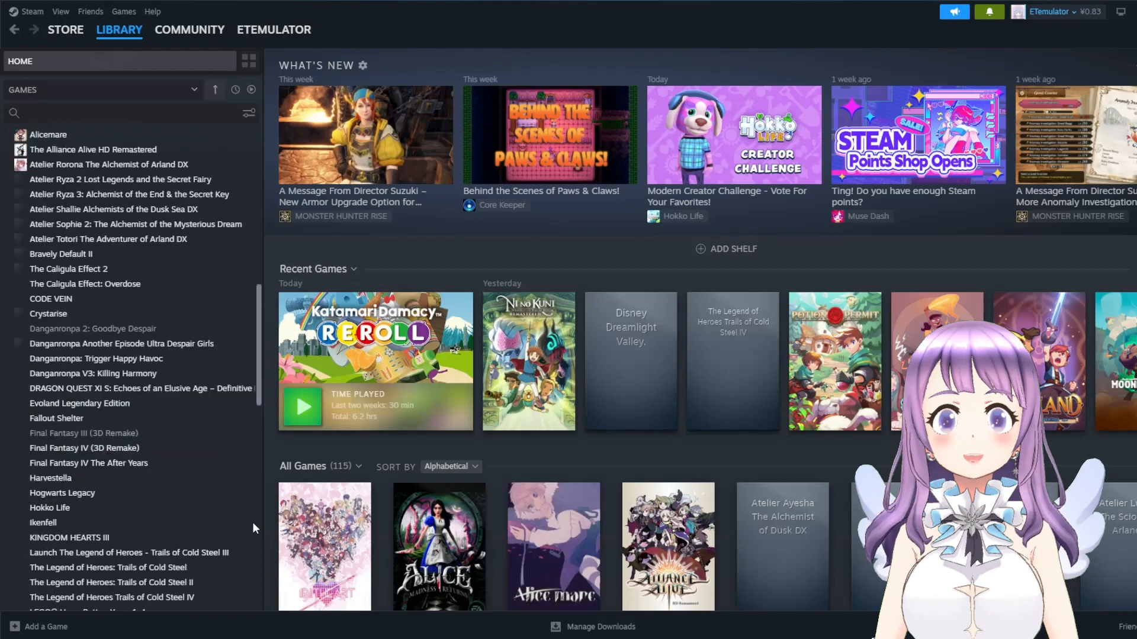
scroll(251, 500, down, 10)
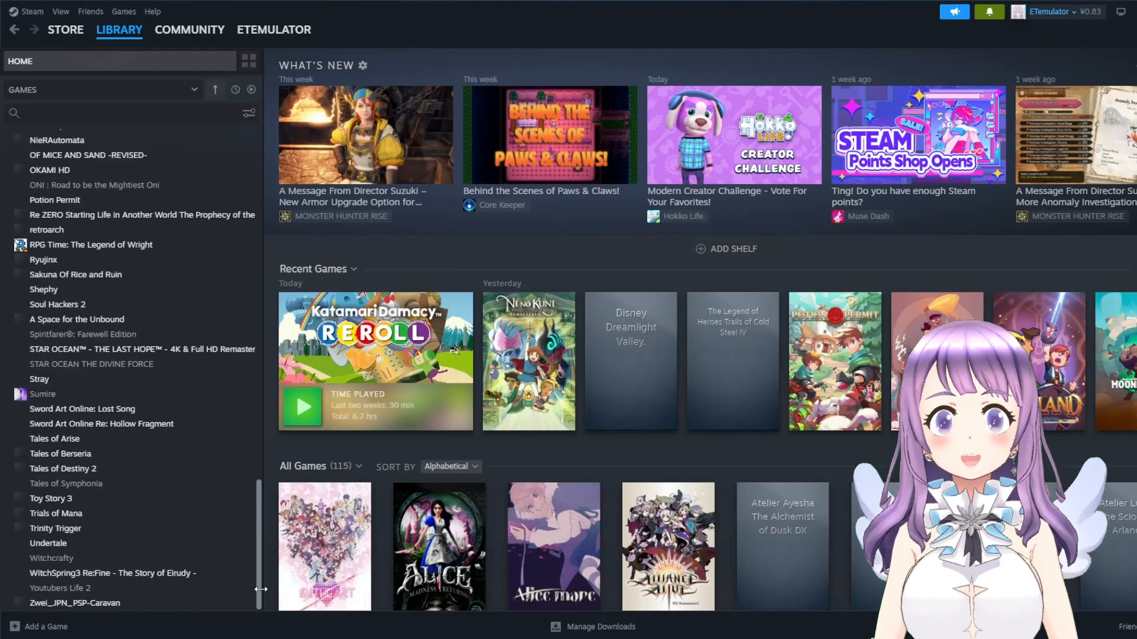
click(167, 530)
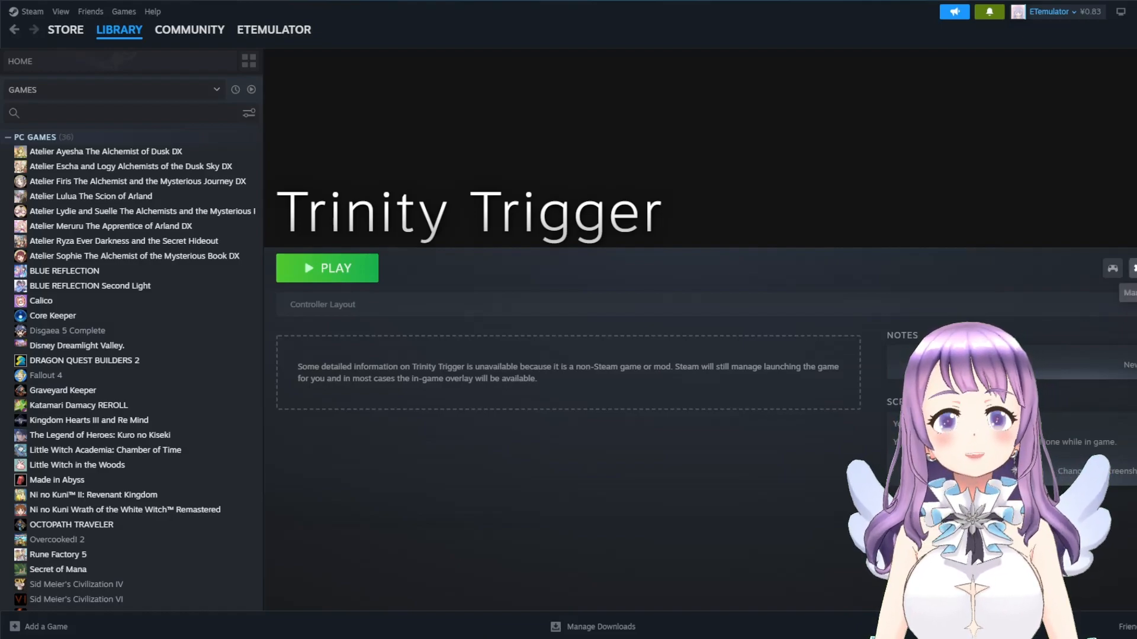
- Set the controller override for Trinity Trigger to Enable Steam Input and open the game's controller layout settings
click(1134, 269)
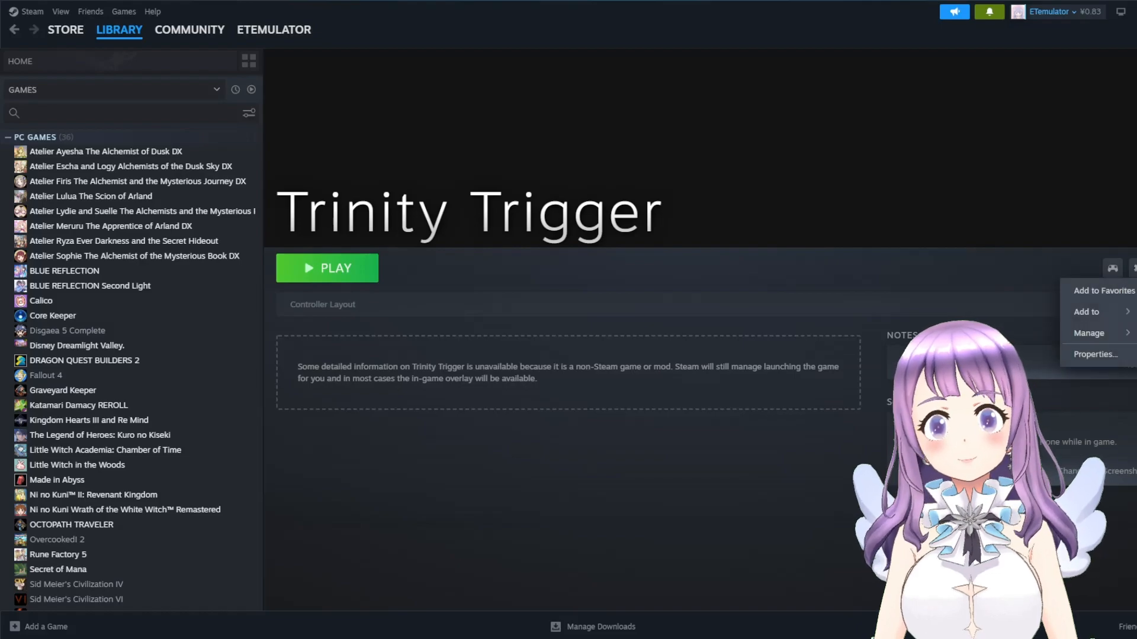
click(971, 270)
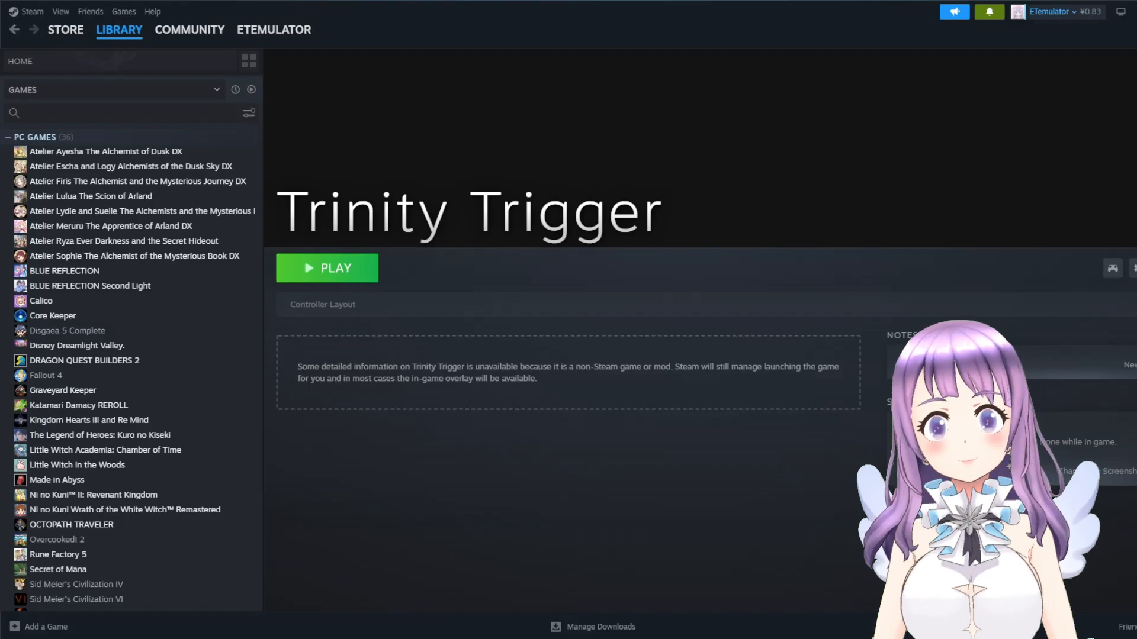
click(1132, 268)
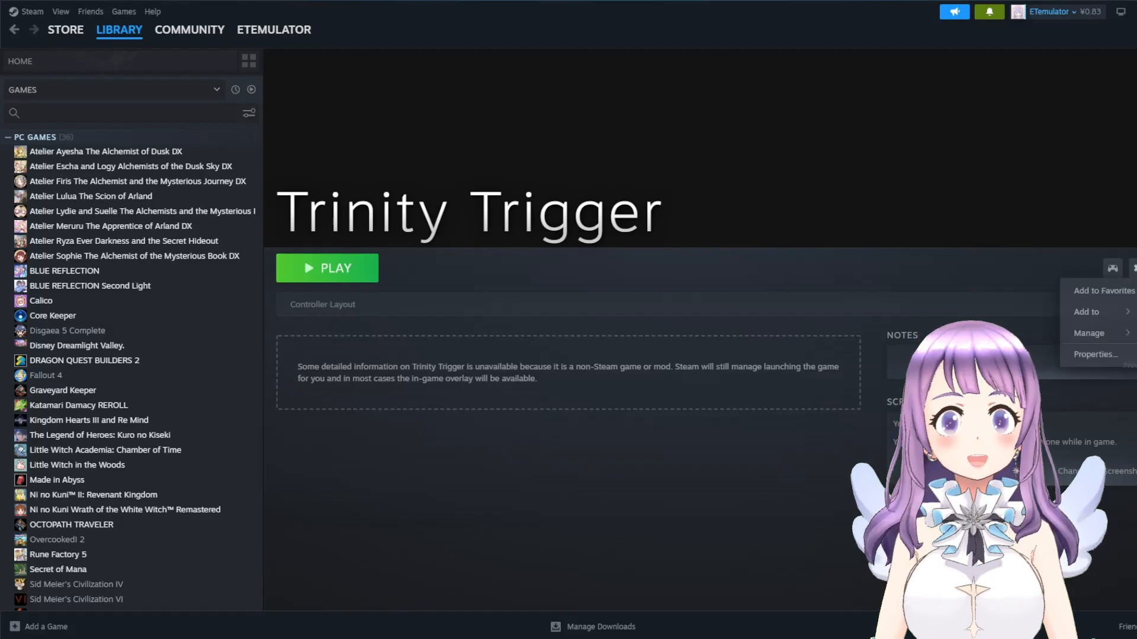
click(1088, 355)
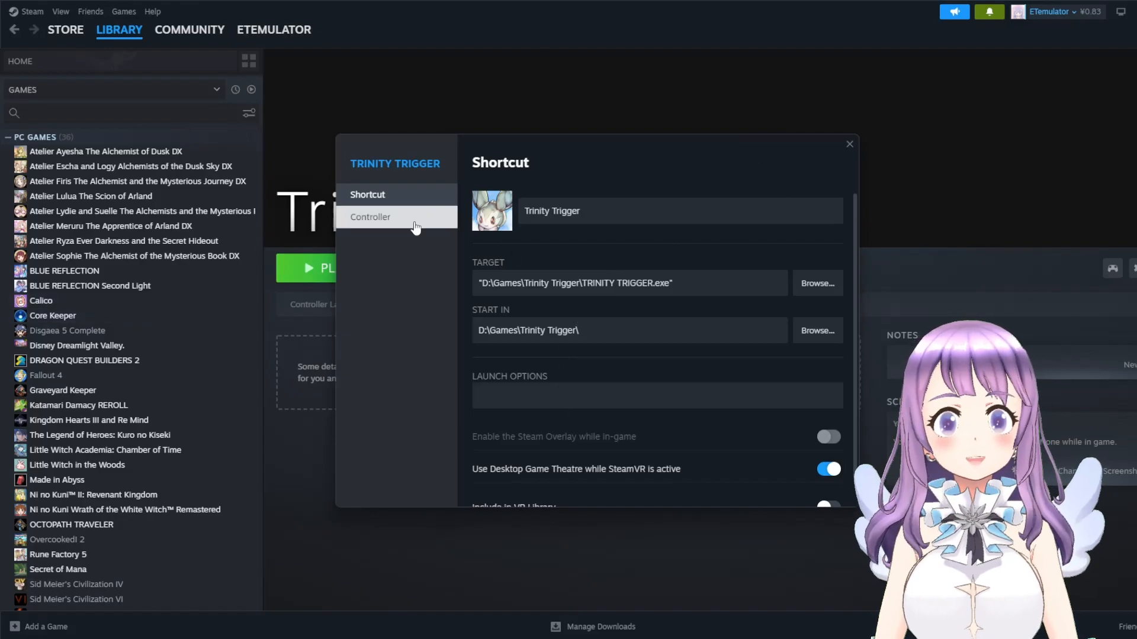
click(414, 225)
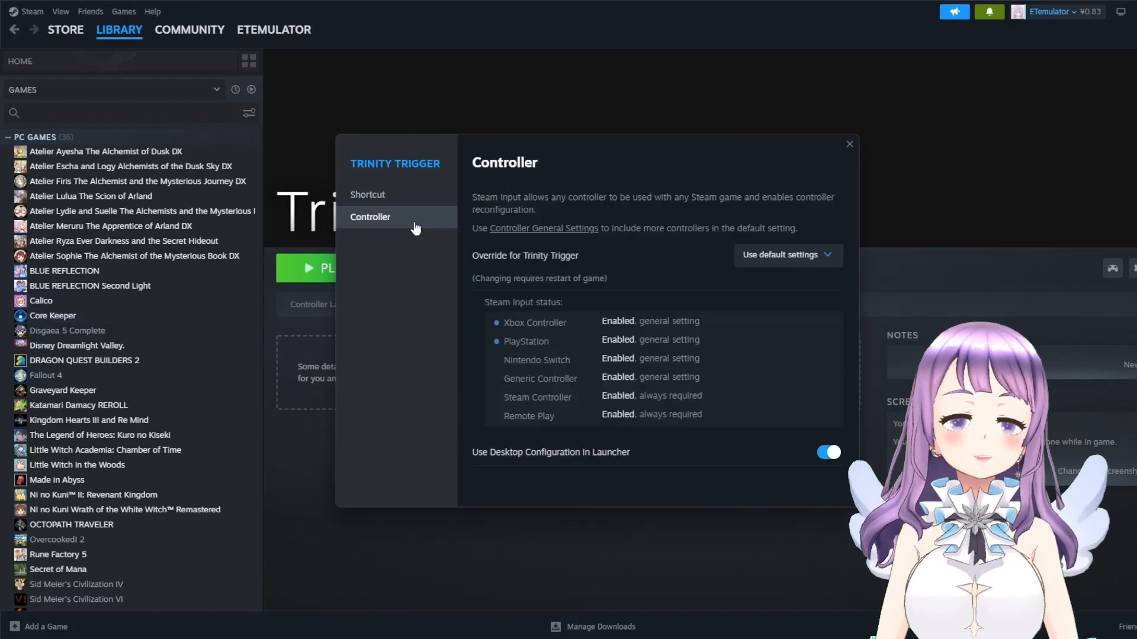
click(797, 262)
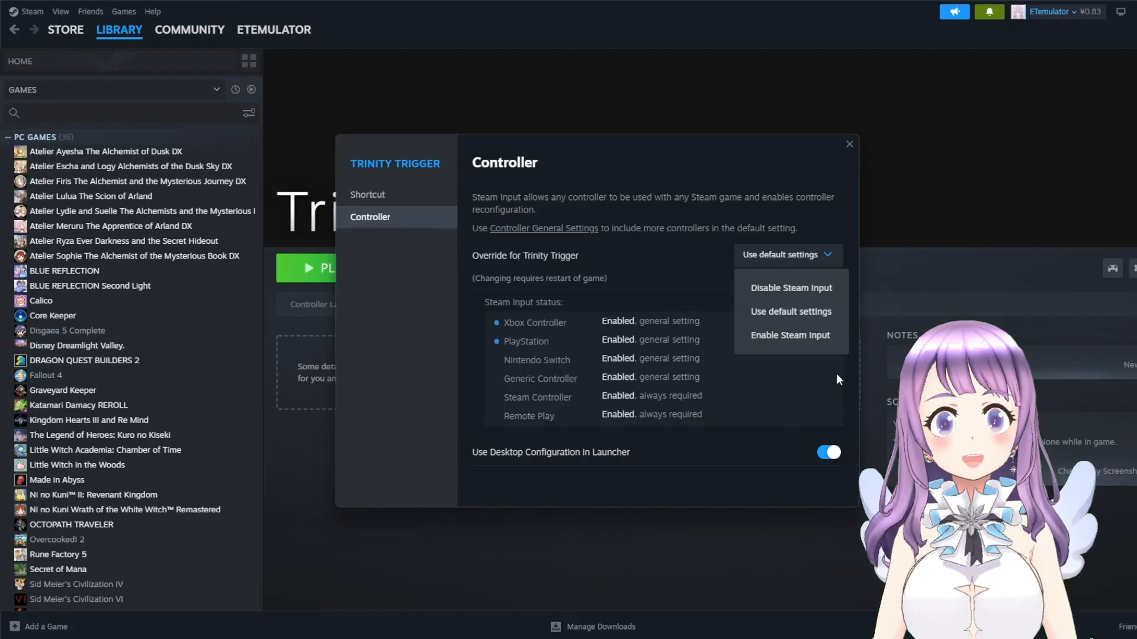
click(787, 340)
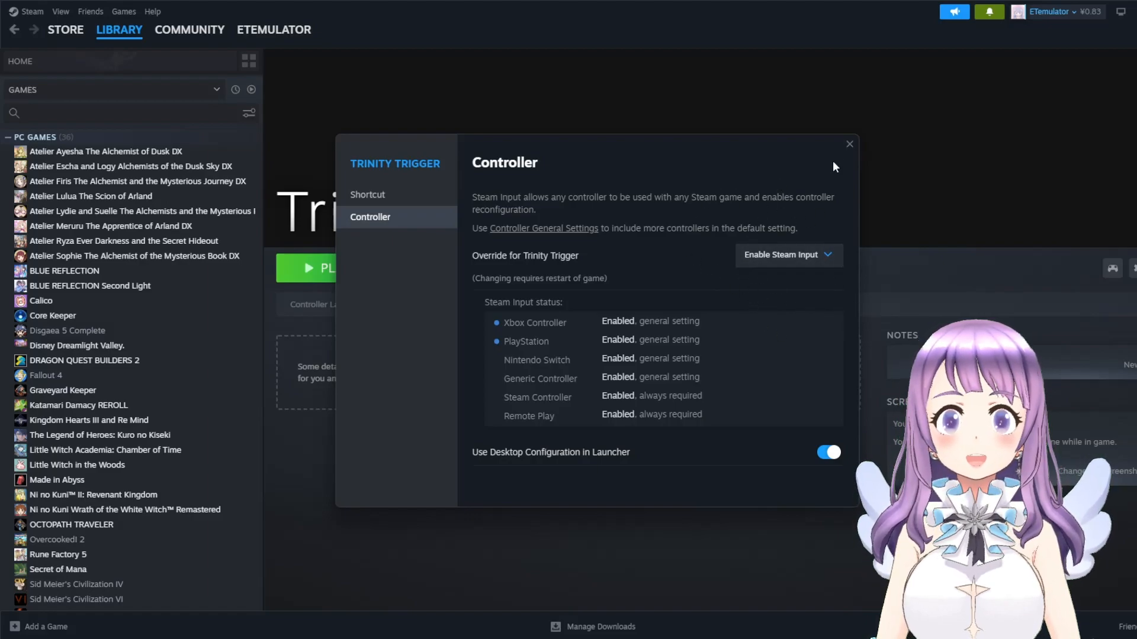
click(850, 145)
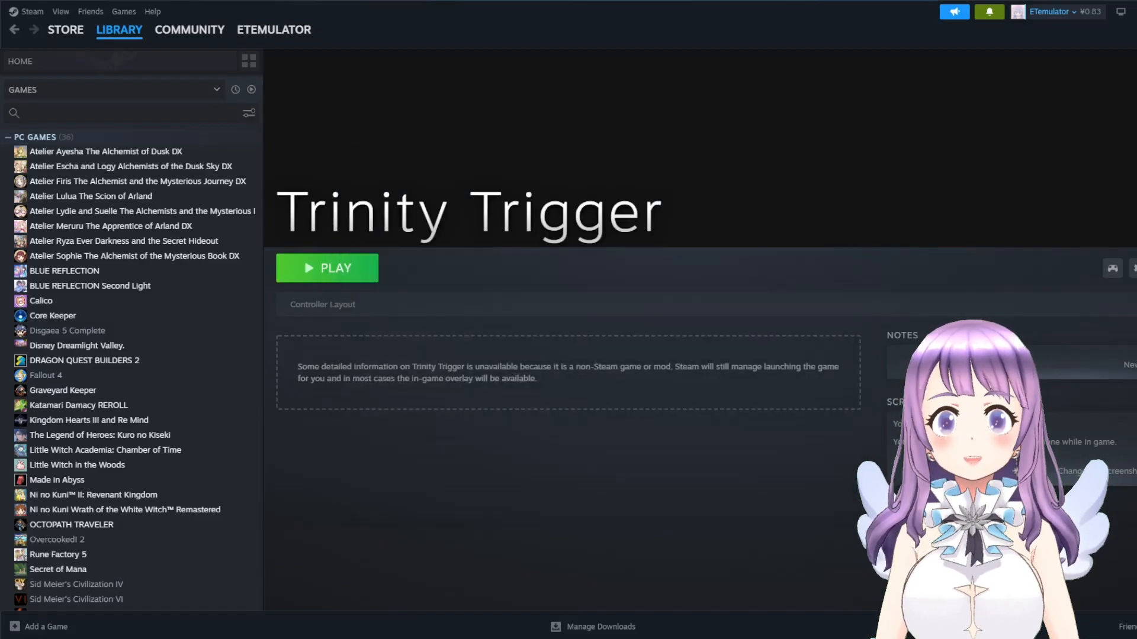
click(1112, 267)
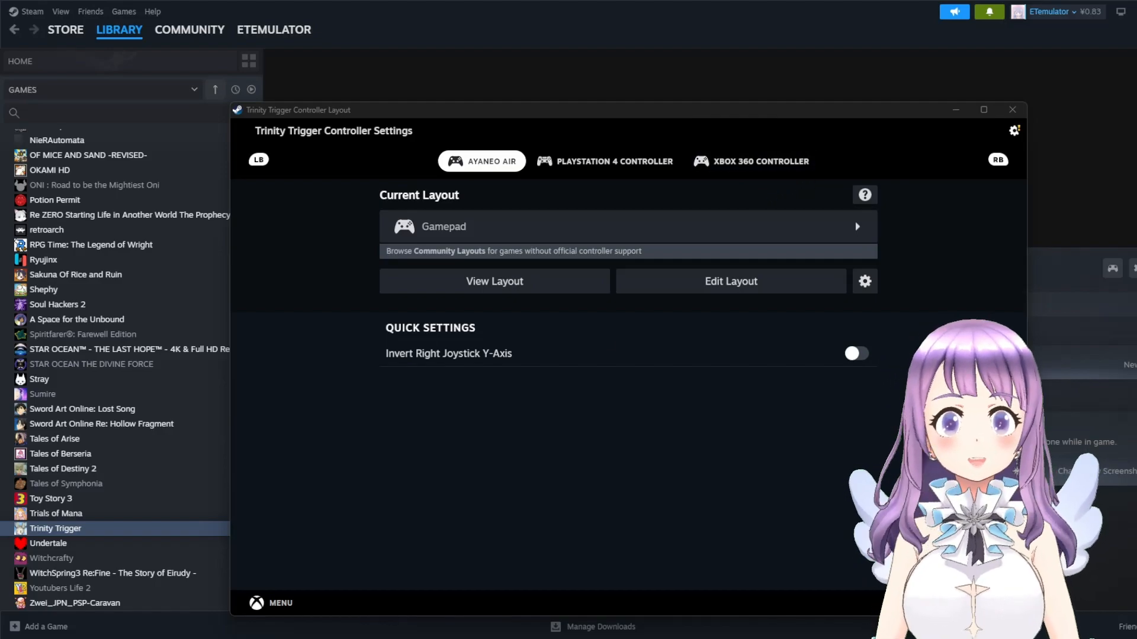
- In File Explorer, open the DS4Windows folder on the AYANEO AIR (D:) drive and launch DS4Windows.exe
mouse_move(571, 638)
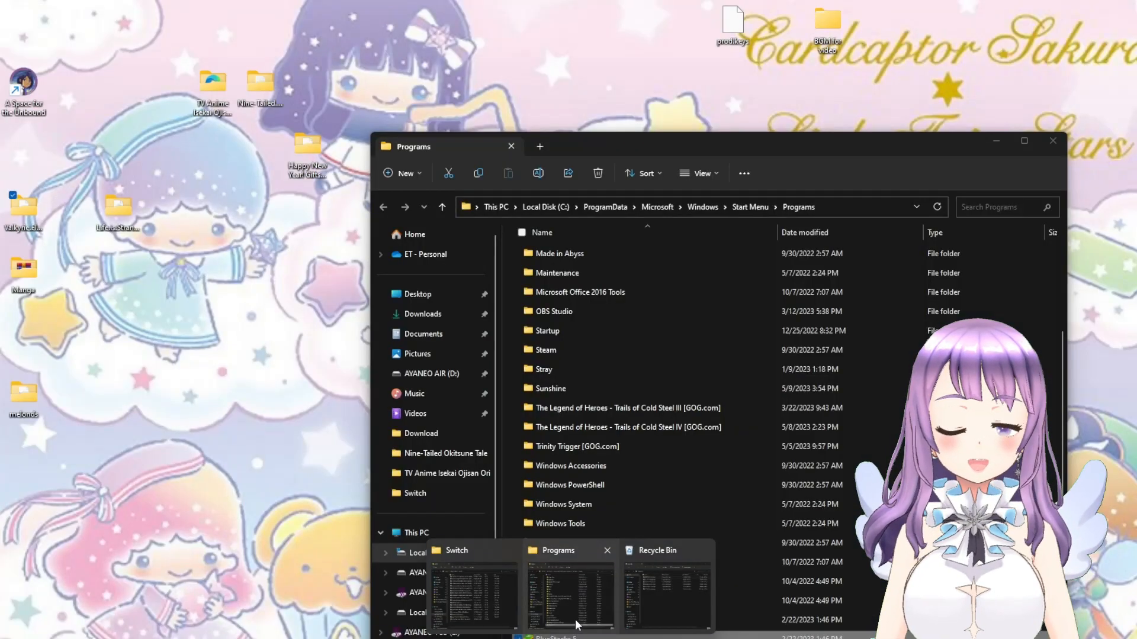
click(571, 595)
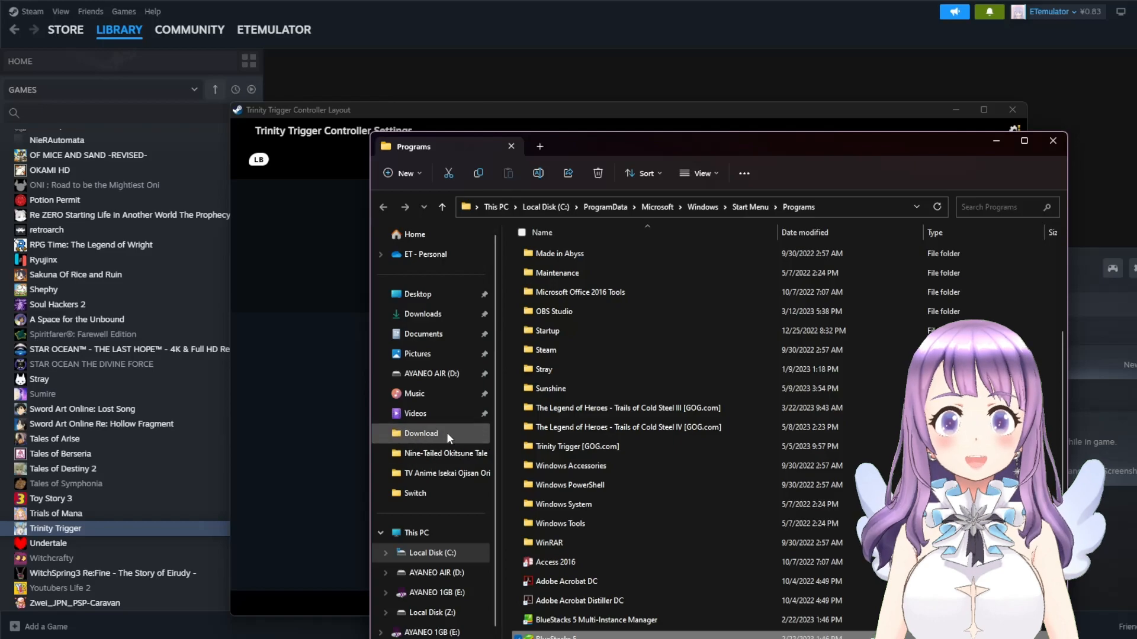
click(441, 379)
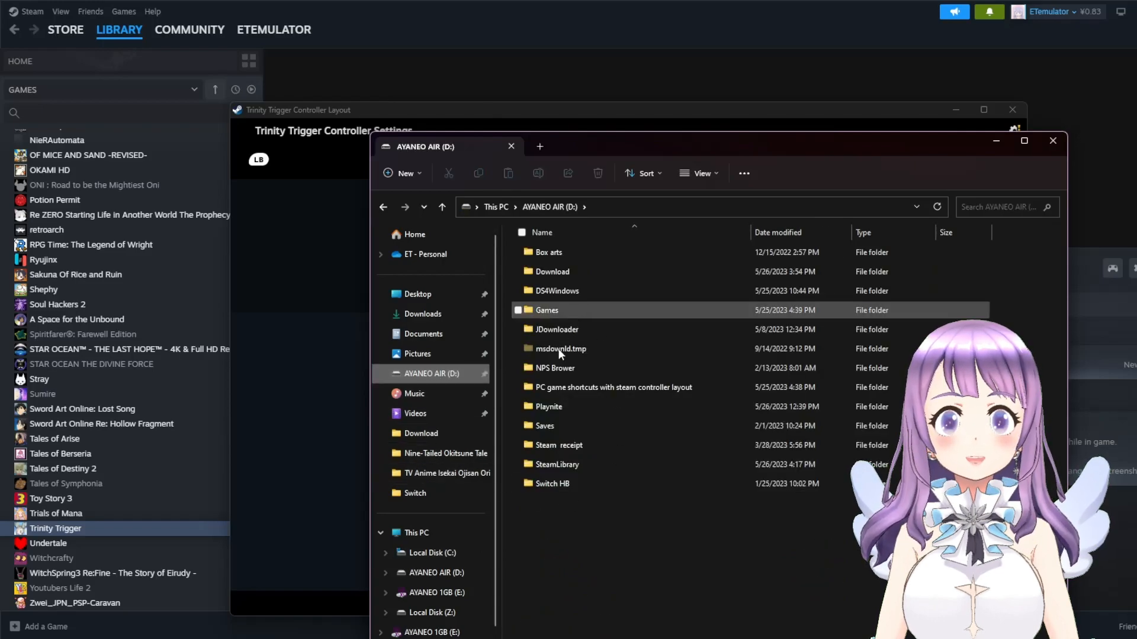
double_click(554, 291)
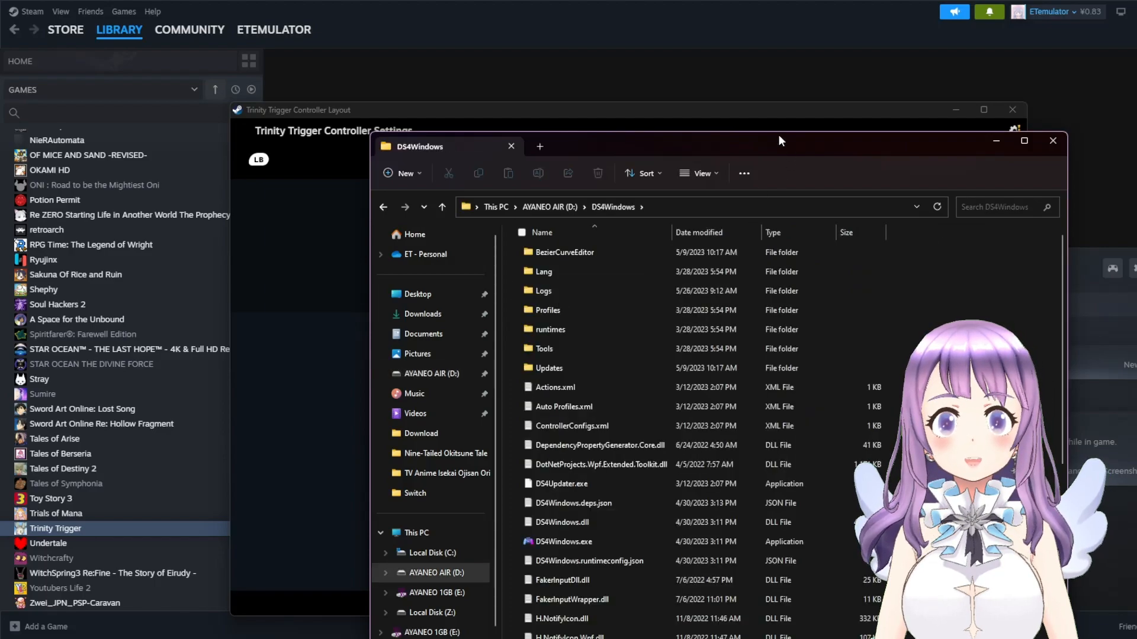
click(596, 540)
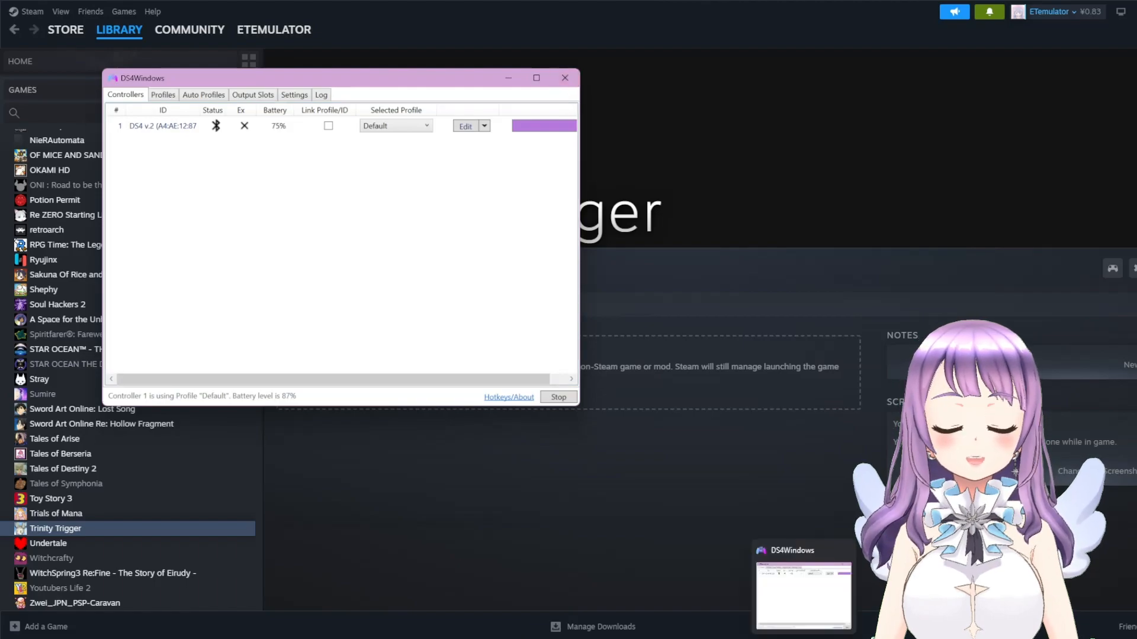
- Bring back Steam's Trinity Trigger controller layout window and close the DS4Windows window
mouse_move(792, 618)
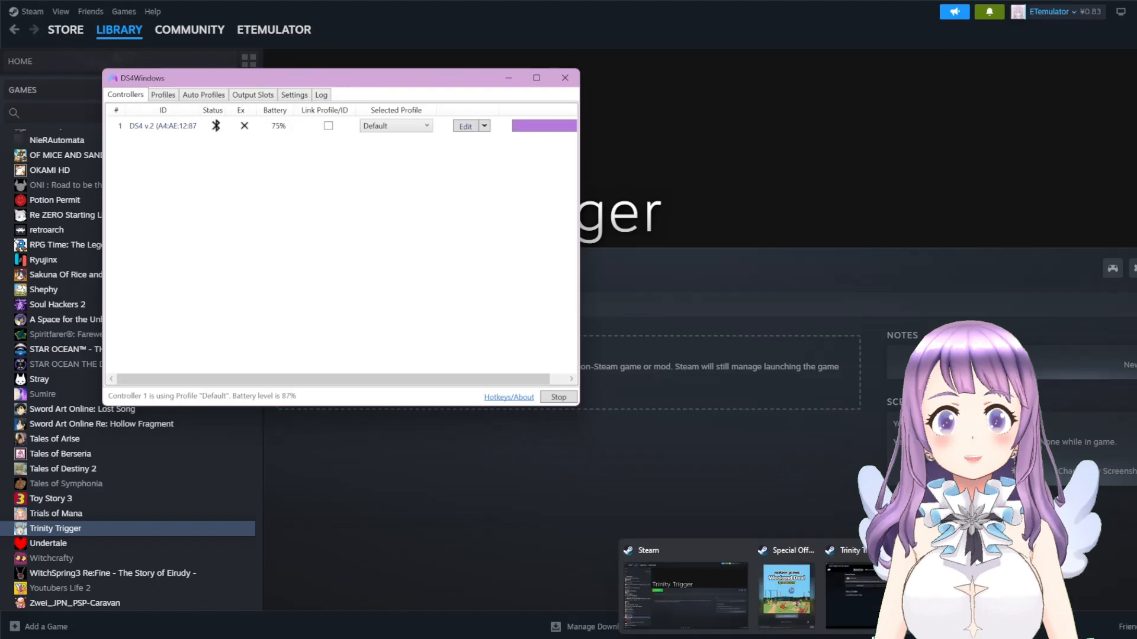
click(874, 602)
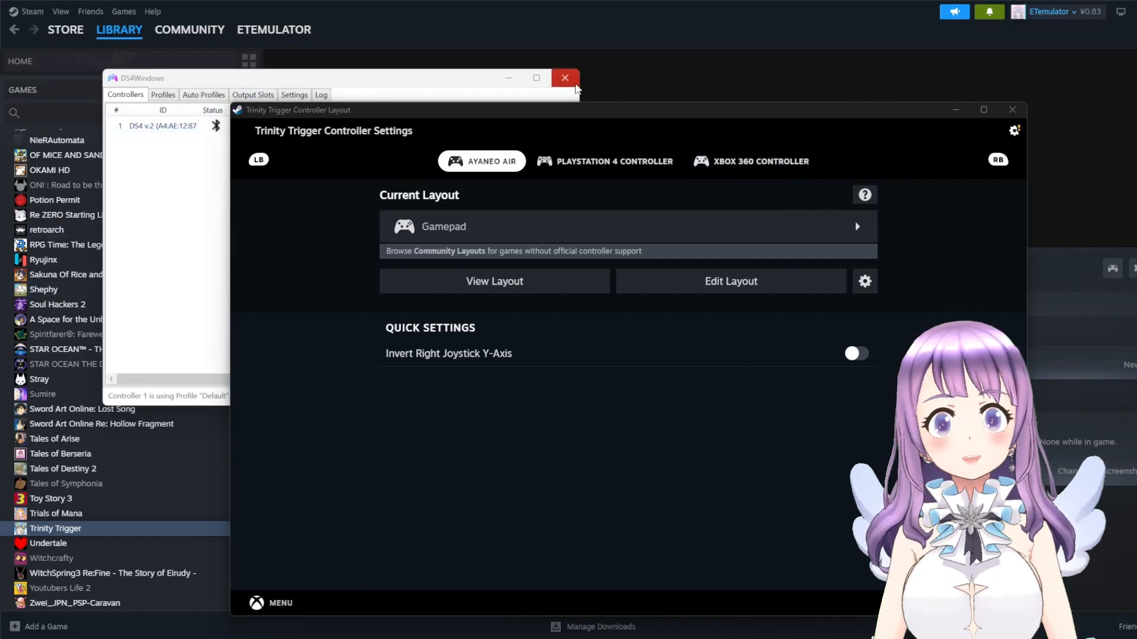
click(573, 83)
click(686, 373)
click(355, 9)
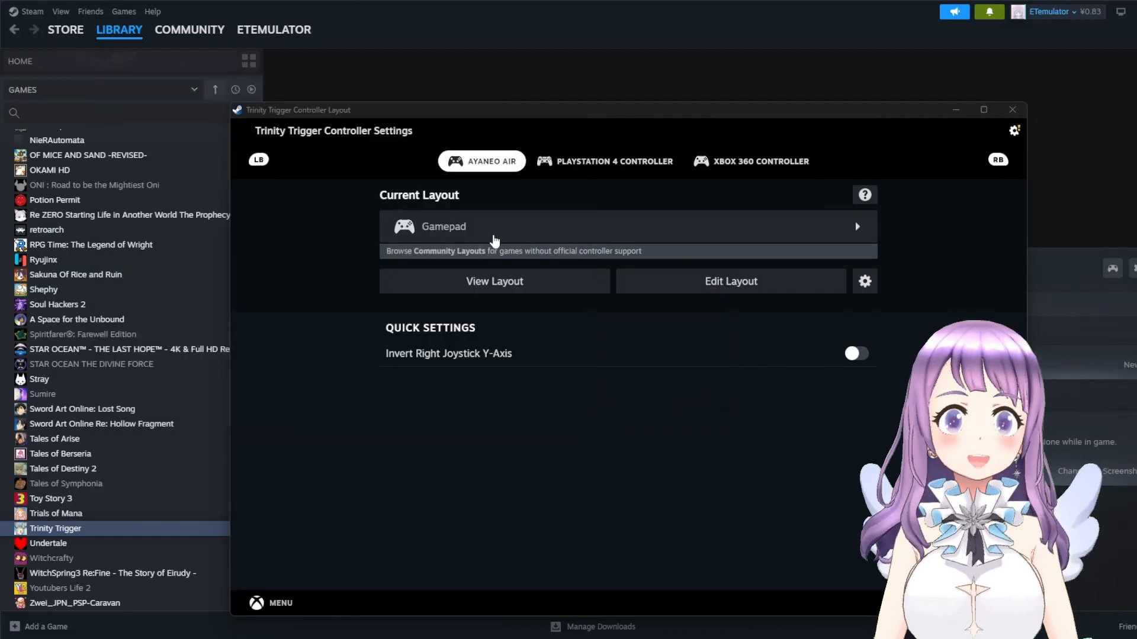
- For the PlayStation 4 controller, browse the template, community and searchable layouts and choose the Trinity Trigger: Gamepad layout
click(662, 168)
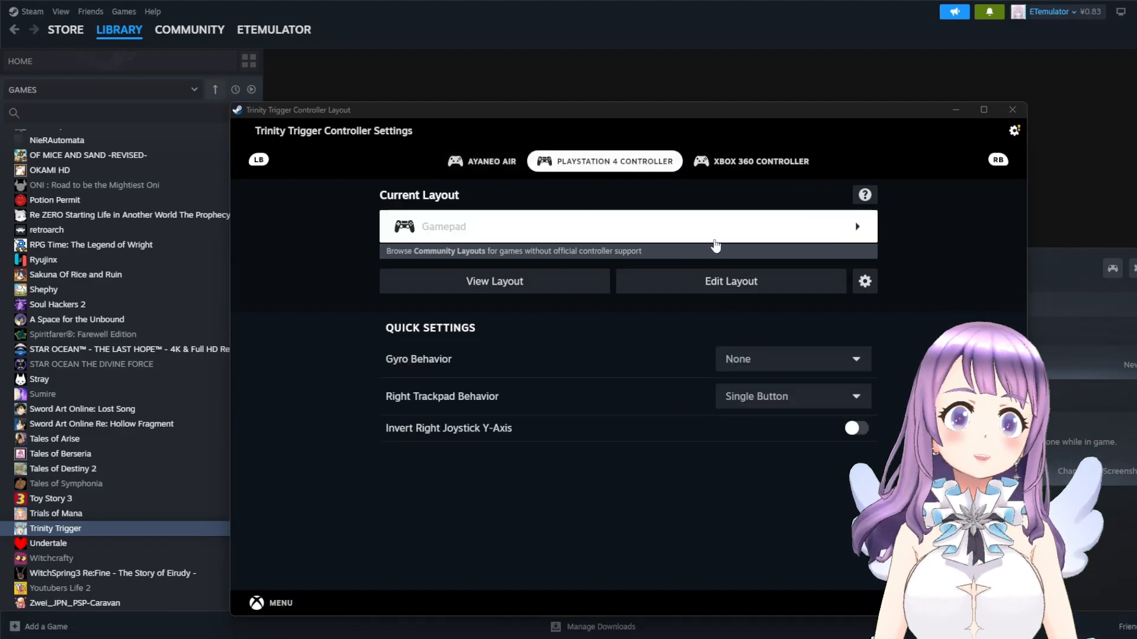
click(710, 237)
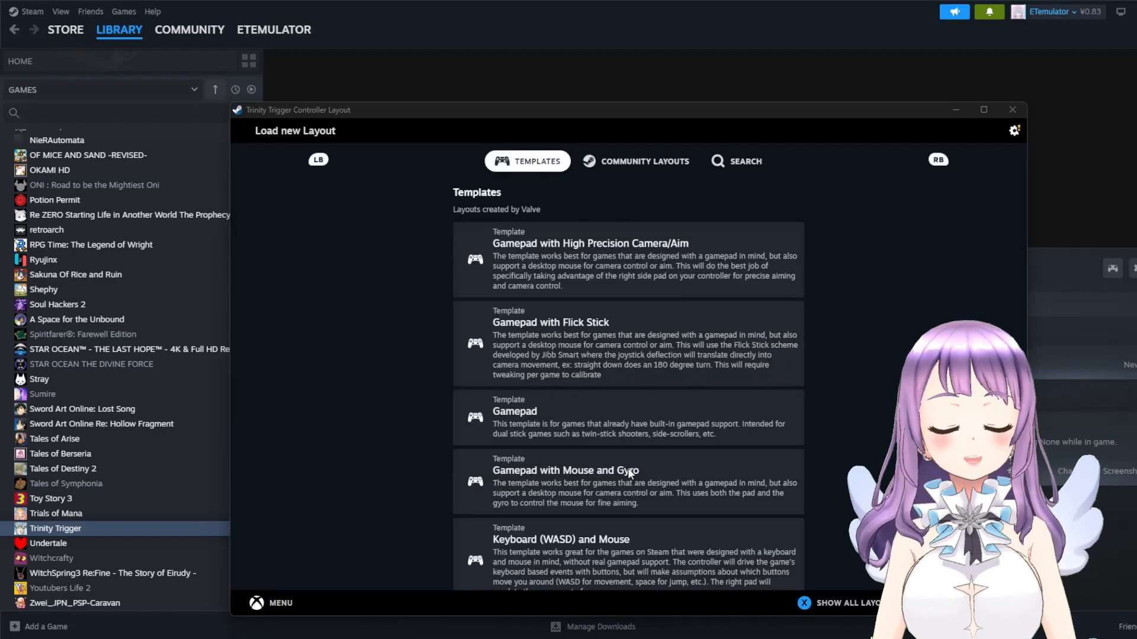
scroll(644, 434, down, 1)
scroll(588, 395, up, 1)
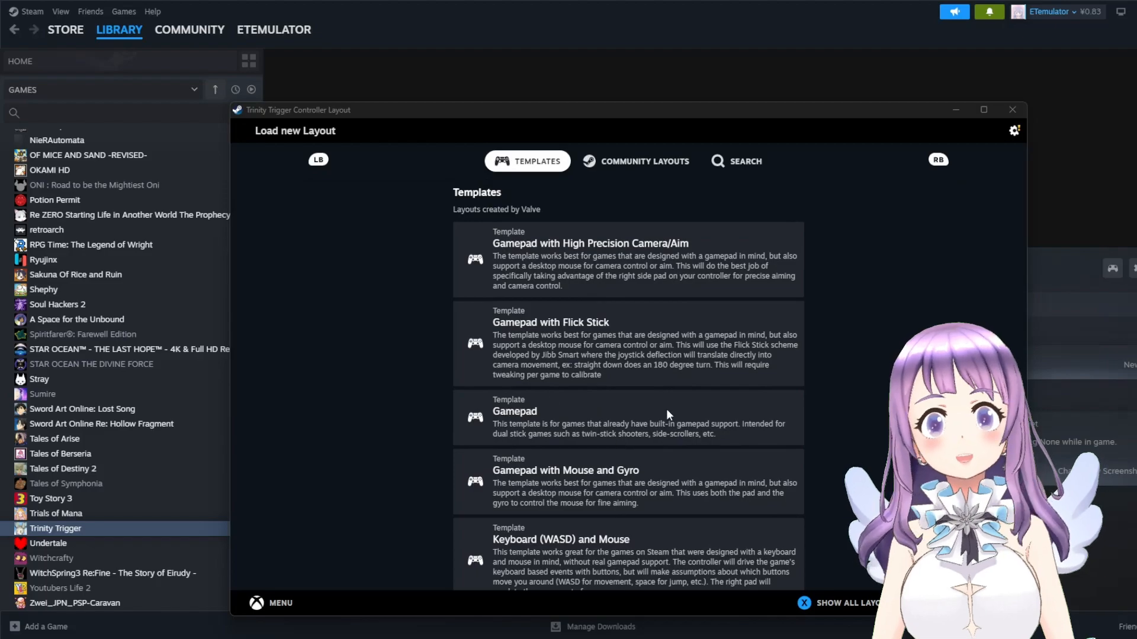
click(645, 164)
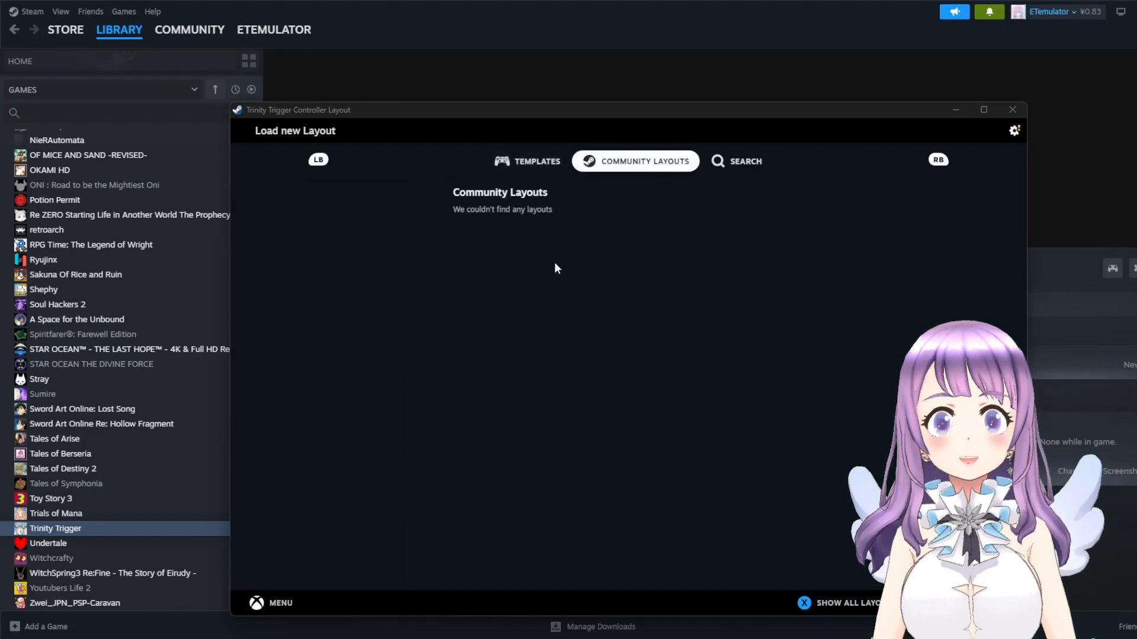
click(737, 161)
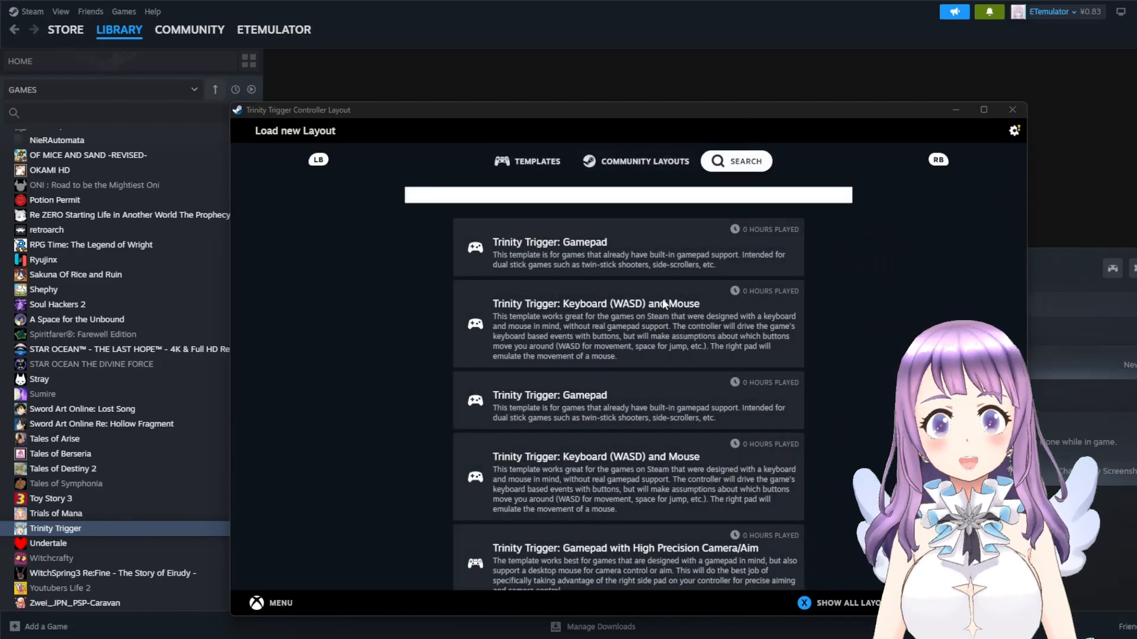
scroll(780, 314, down, 3)
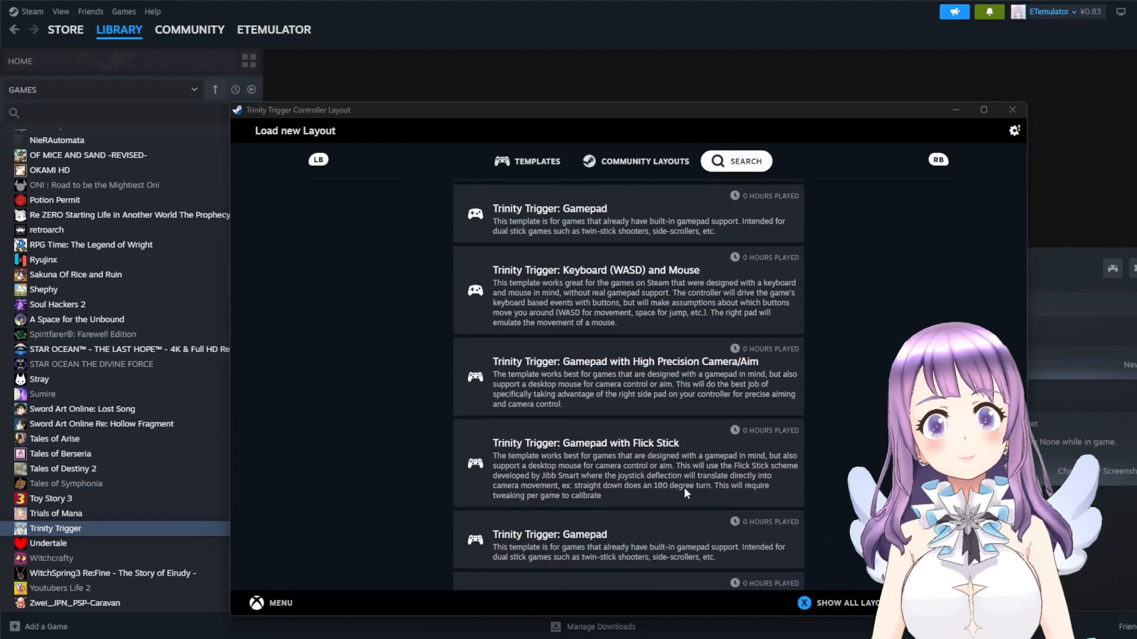
scroll(684, 488, down, 3)
scroll(641, 488, up, 5)
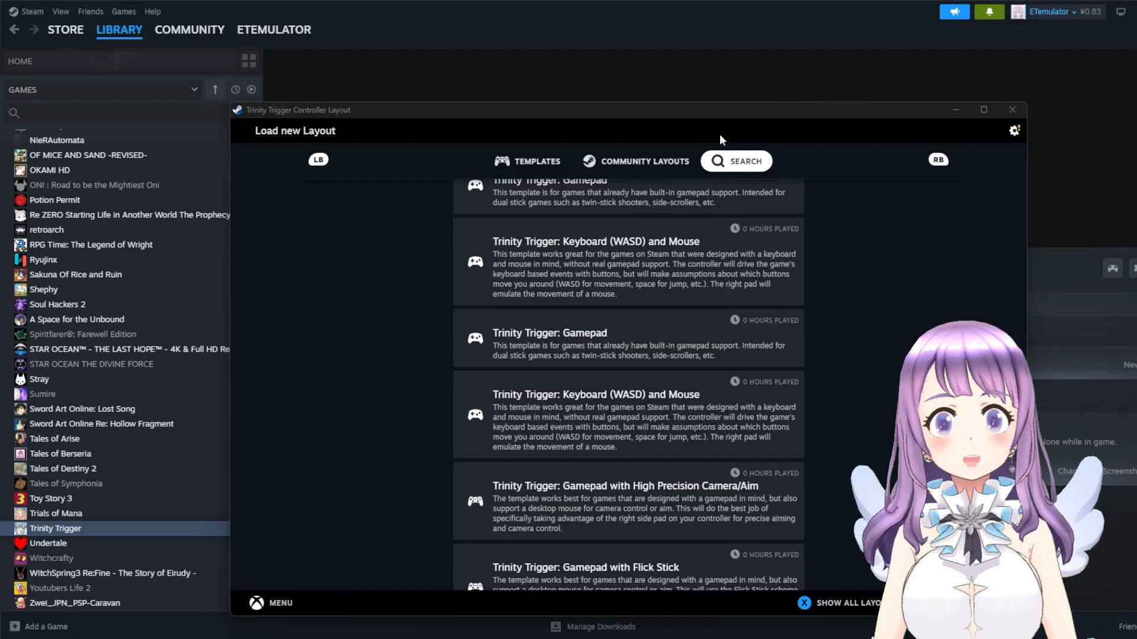
scroll(595, 441, up, 2)
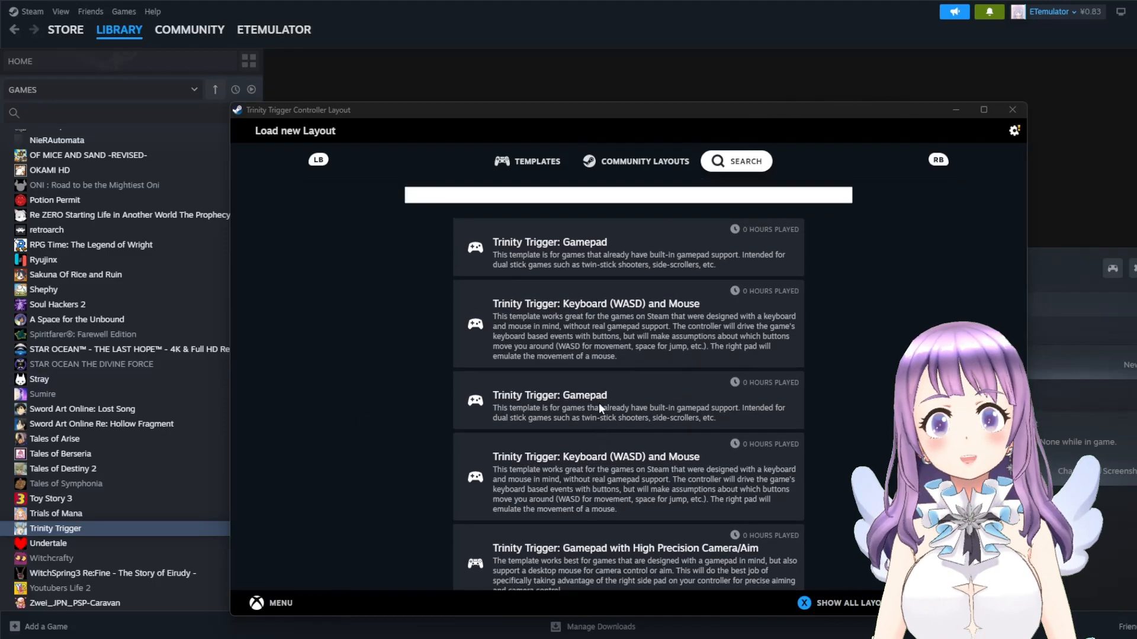
click(539, 246)
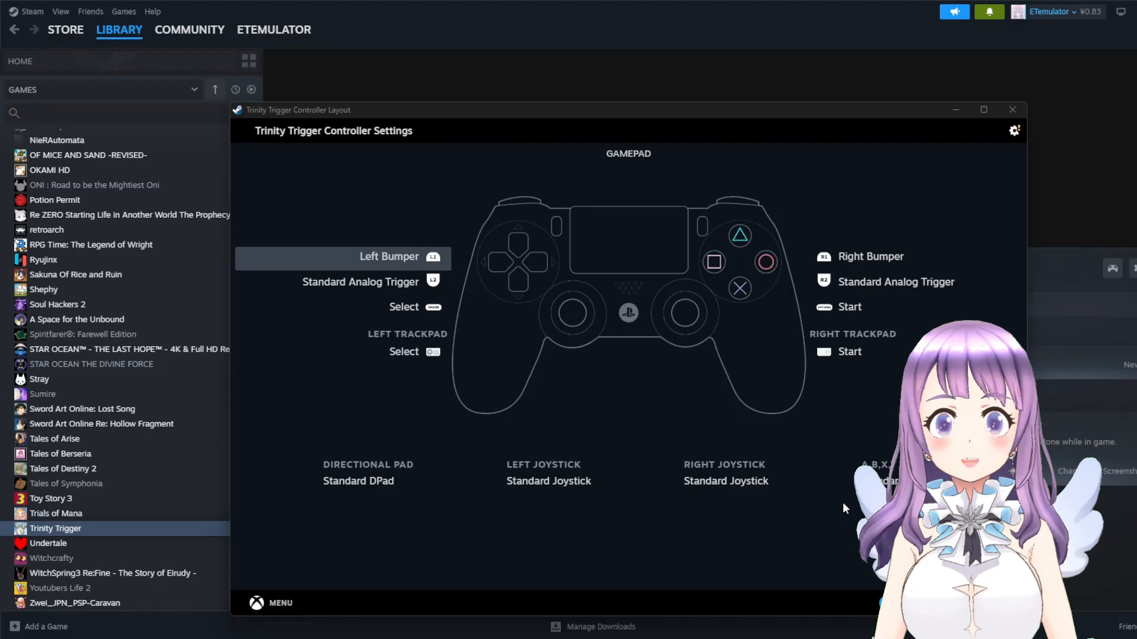
- In the layout's button settings, remap the PlayStation cross button to the B Button command
click(984, 602)
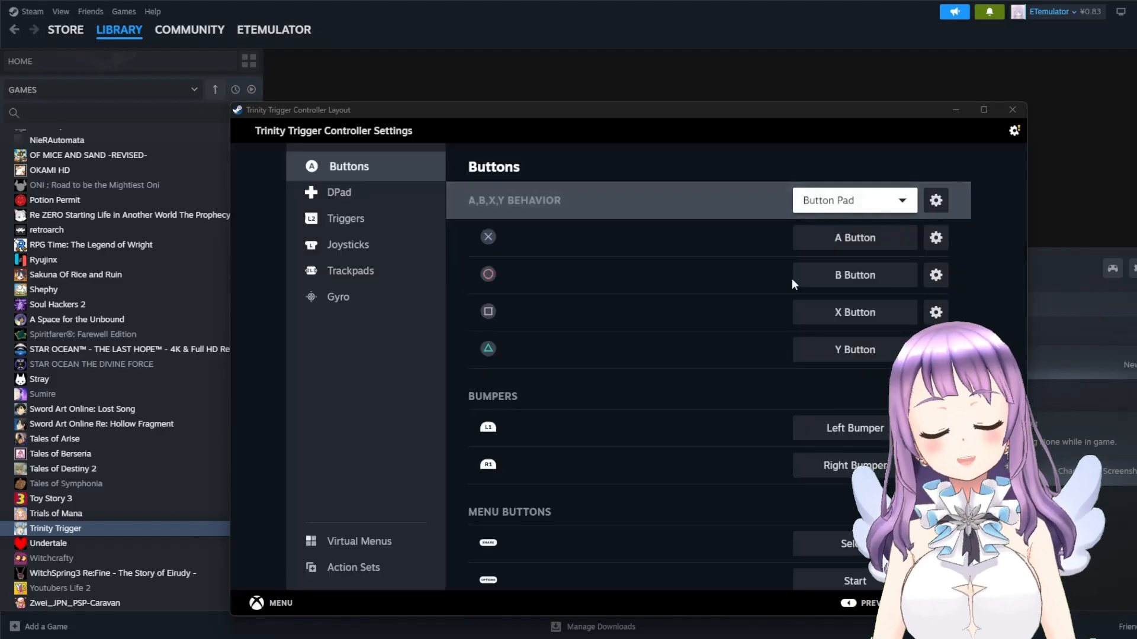
click(793, 286)
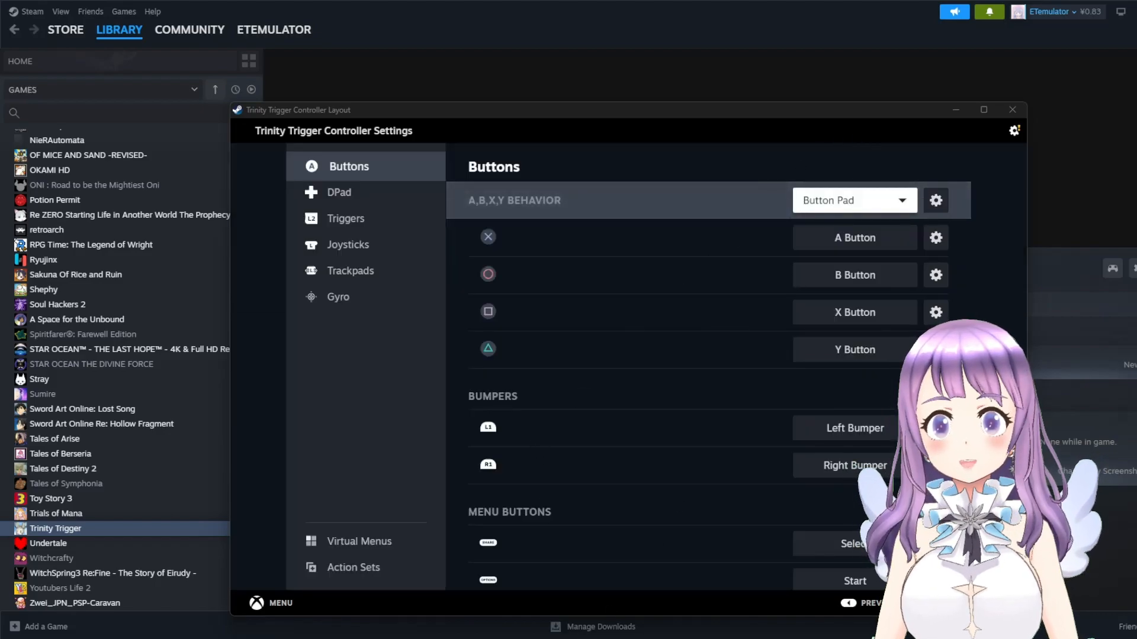
mouse_move(762, 637)
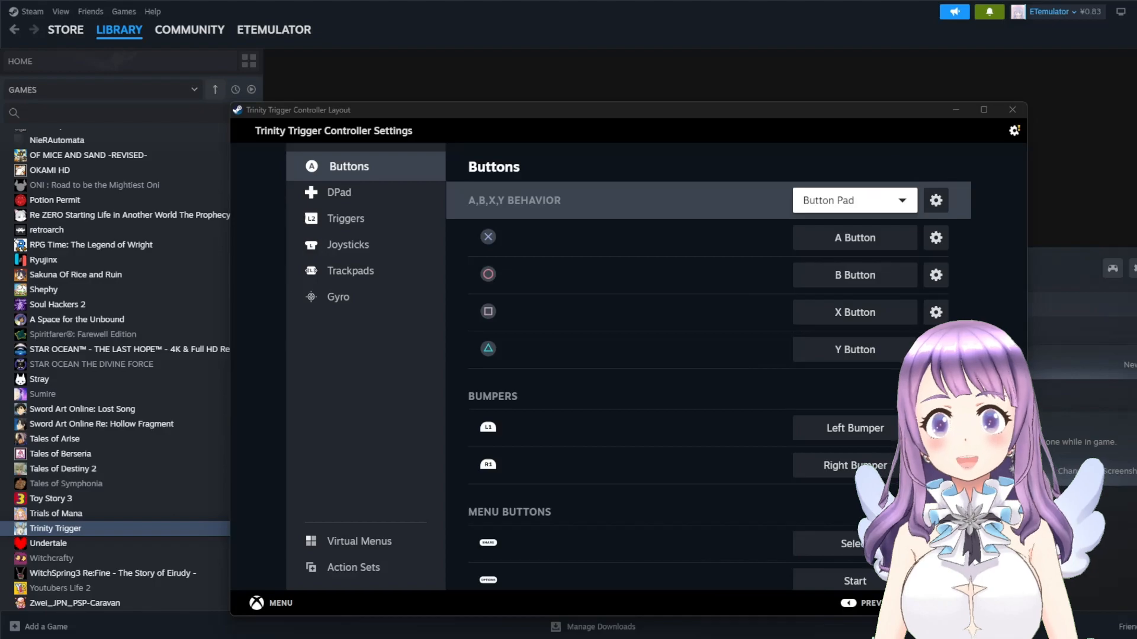
click(855, 237)
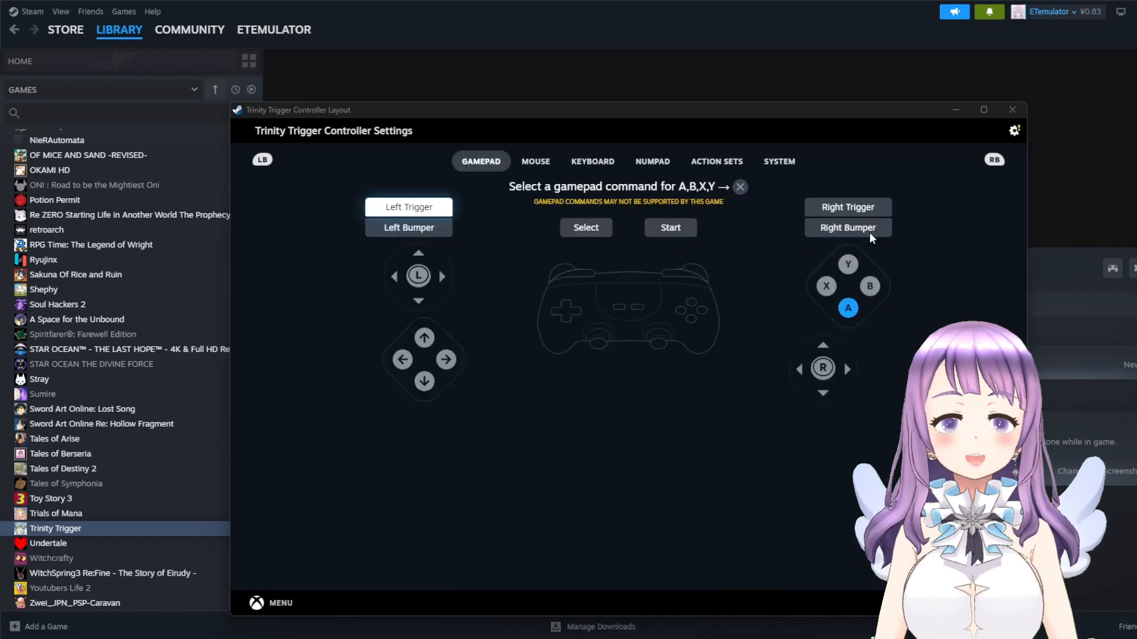
key(Escape)
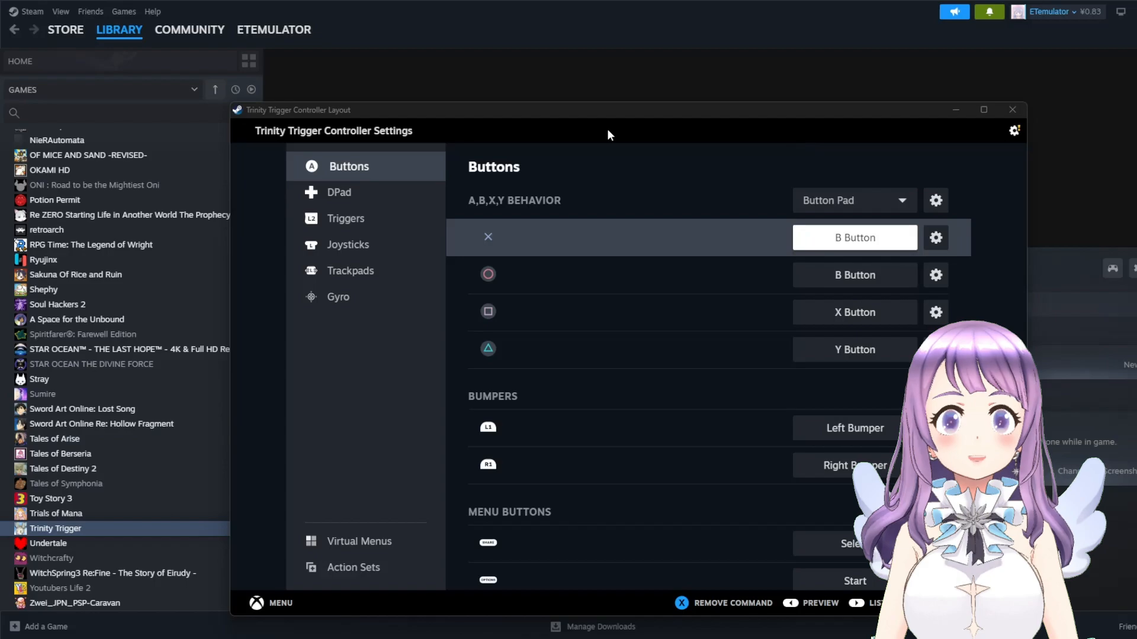
- Close the controller layout window and add a desktop shortcut for Trinity Trigger from its Steam library page
drag(777, 108, 638, 93)
click(874, 94)
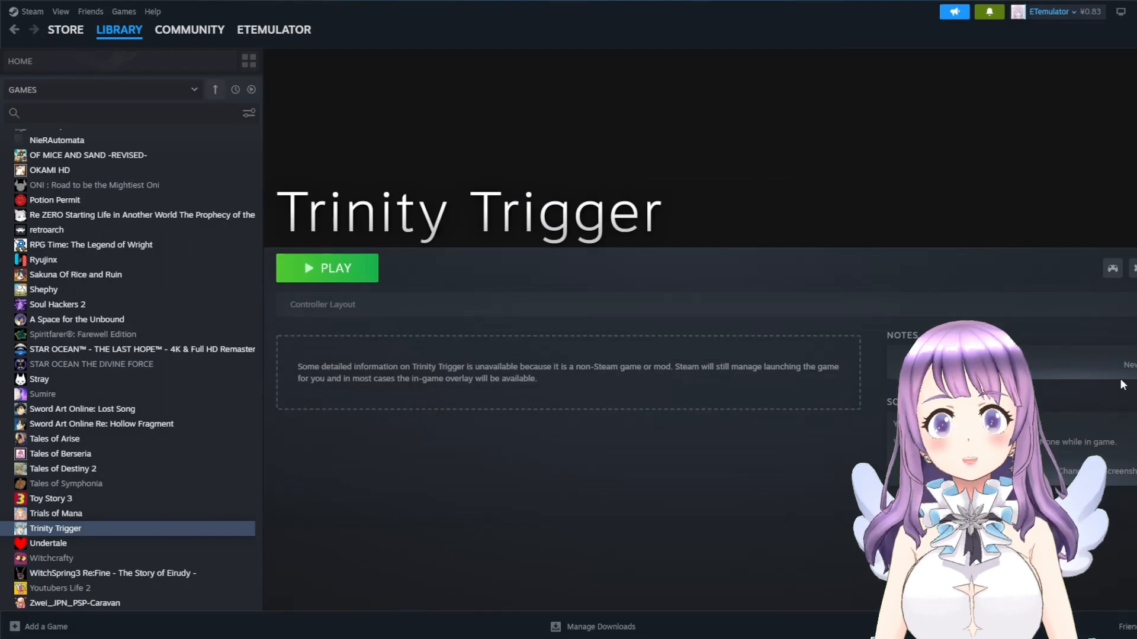
click(1134, 274)
mouse_move(1125, 344)
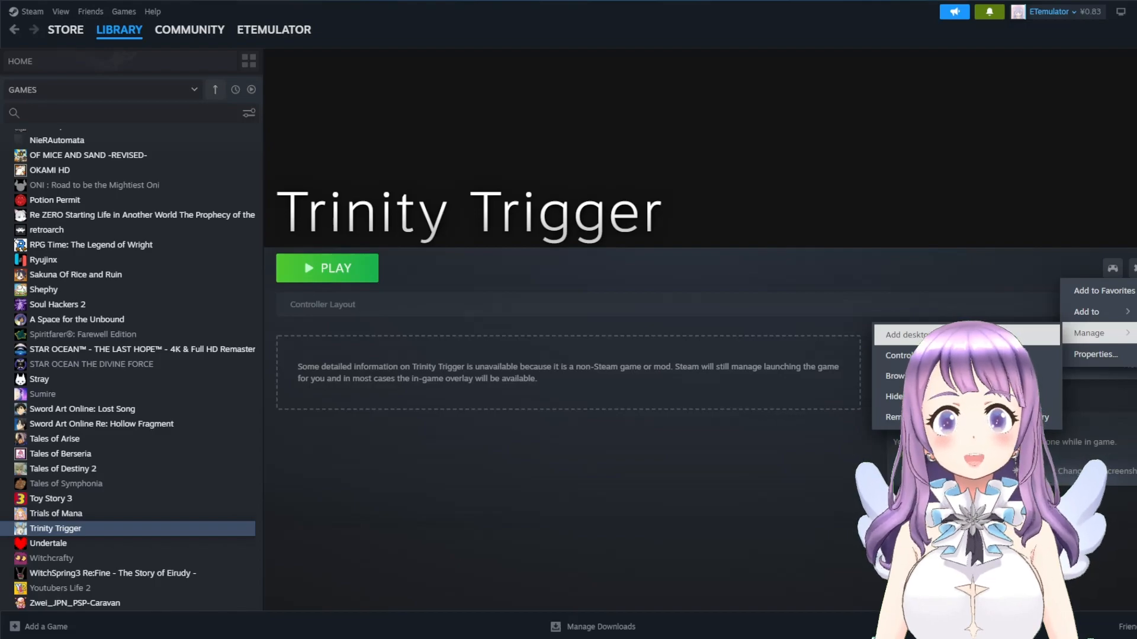
key(Escape)
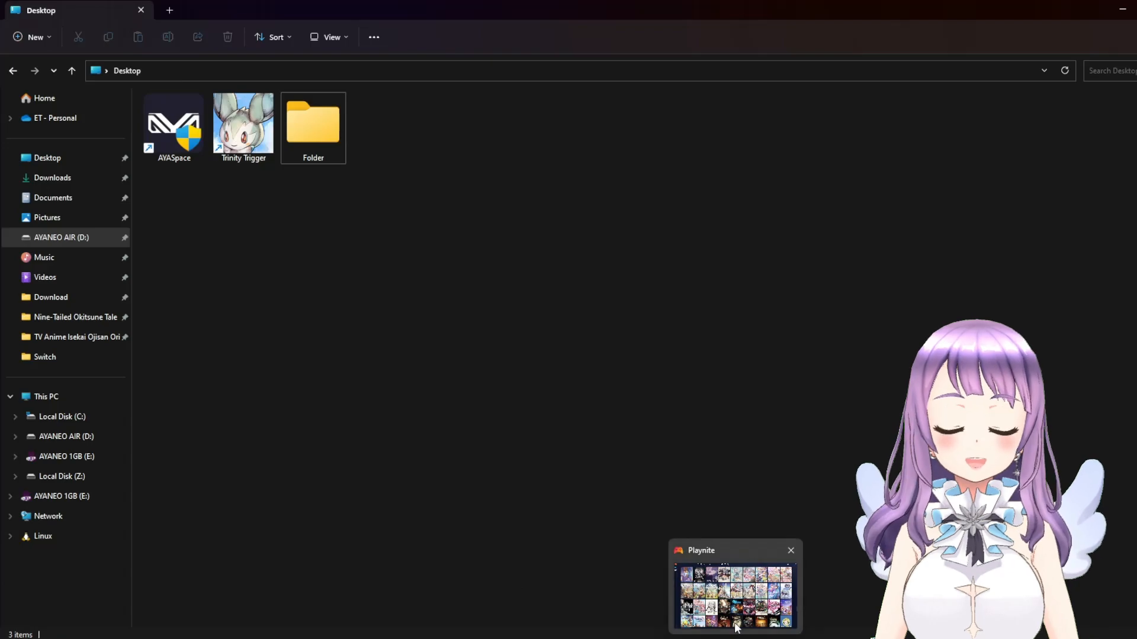
- Switch to Playnite, shrink its window beside the Desktop folder, and add the Trinity Trigger shortcut to the library as a game
click(735, 627)
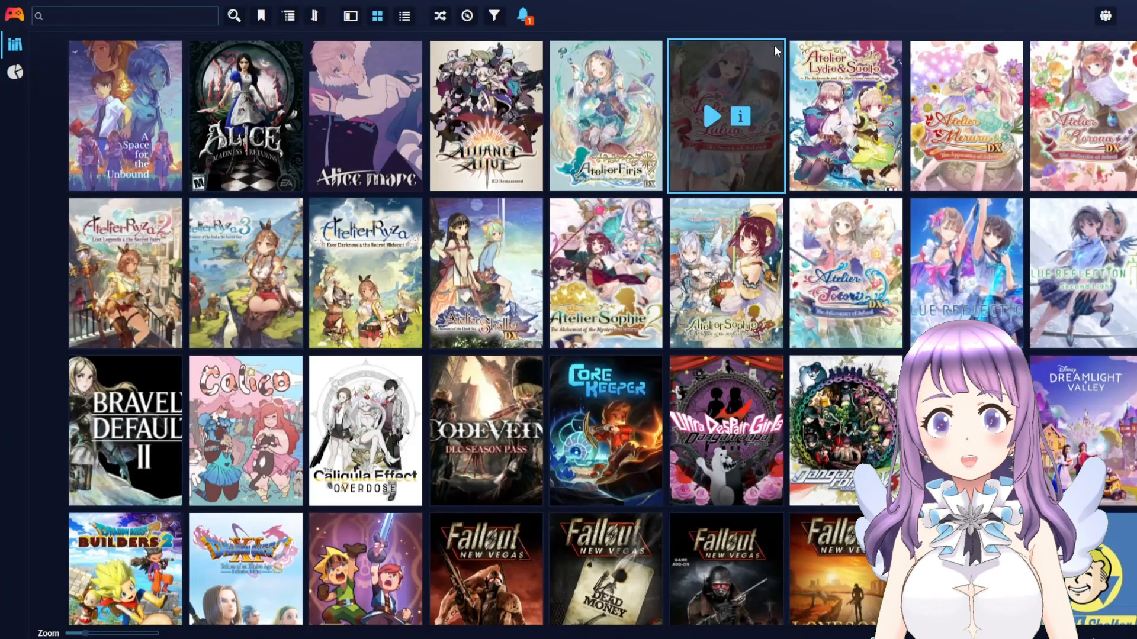
click(1136, 9)
drag(575, 19, 971, 103)
drag(220, 138, 704, 287)
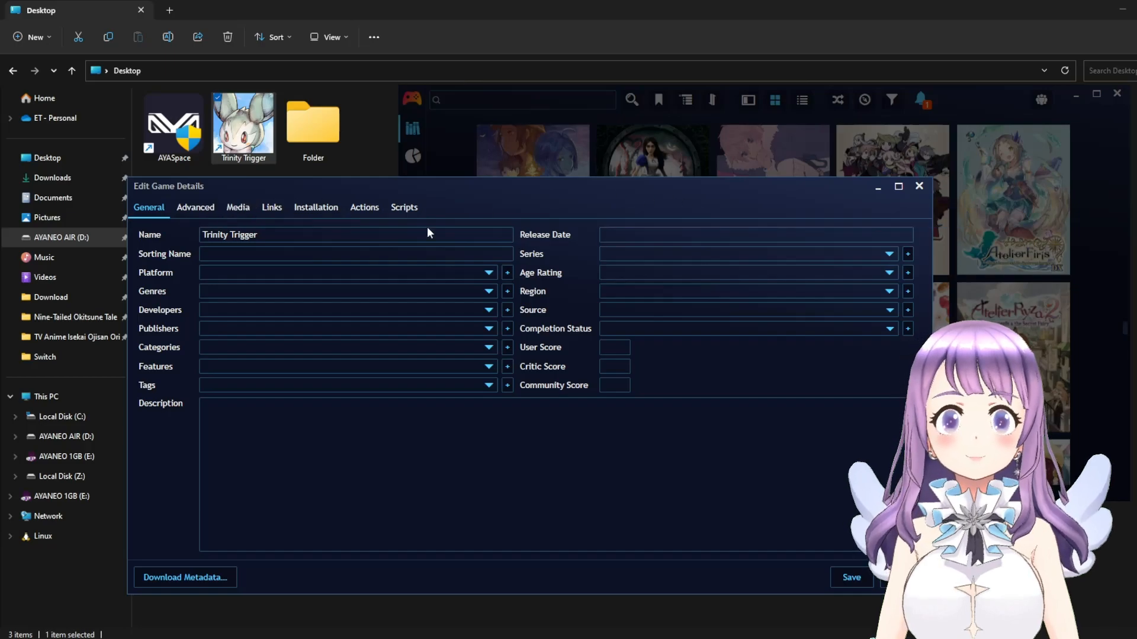
- Review the play action, installation, scripts and advanced details of the Trinity Trigger entry
click(347, 203)
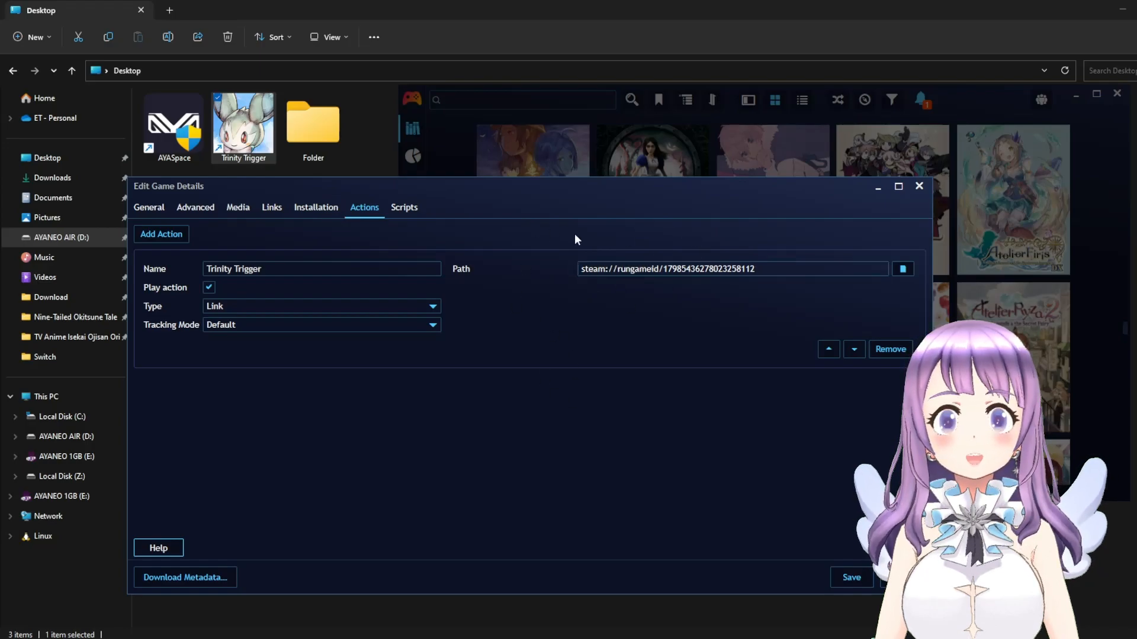
click(307, 203)
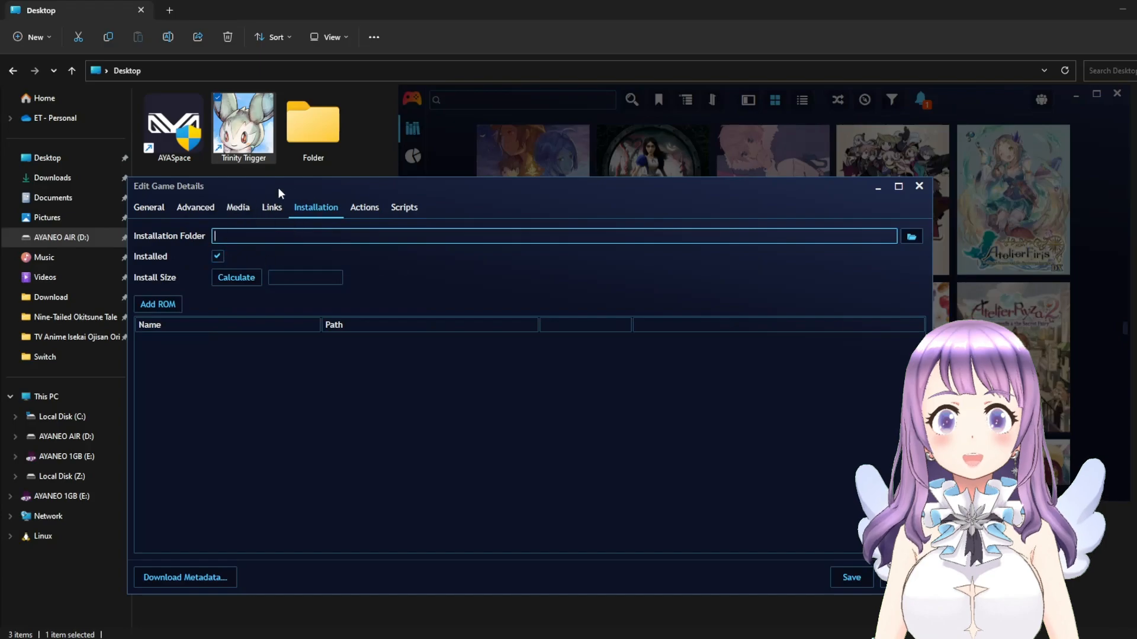
click(396, 214)
click(365, 213)
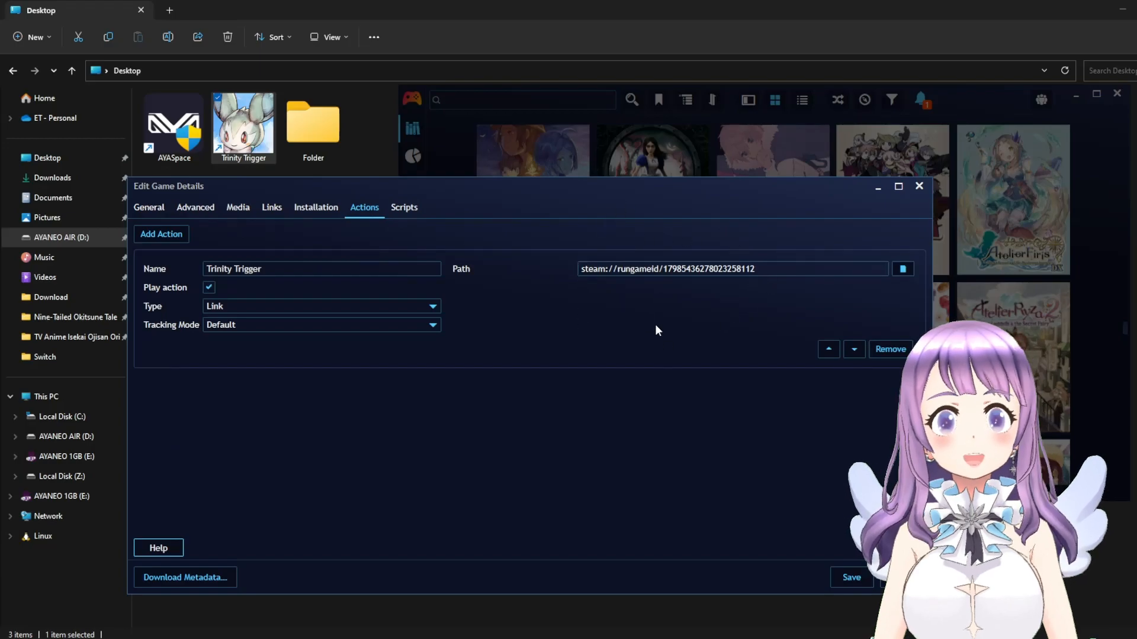
click(196, 211)
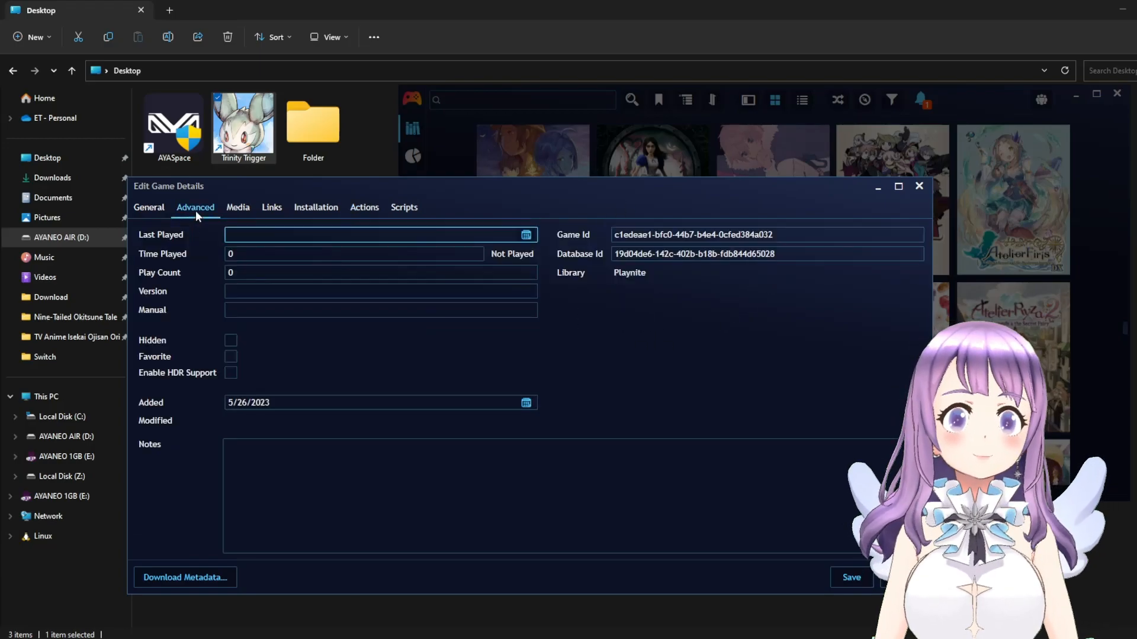
- Set the platform of the Trinity Trigger entry to PC (Windows)
click(146, 210)
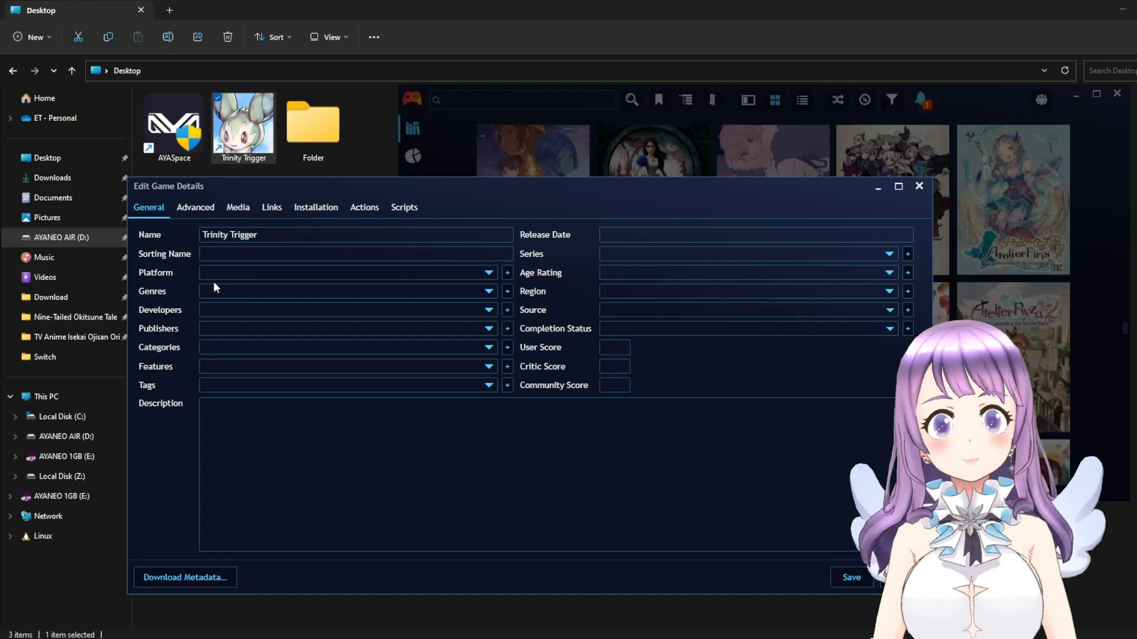
click(417, 273)
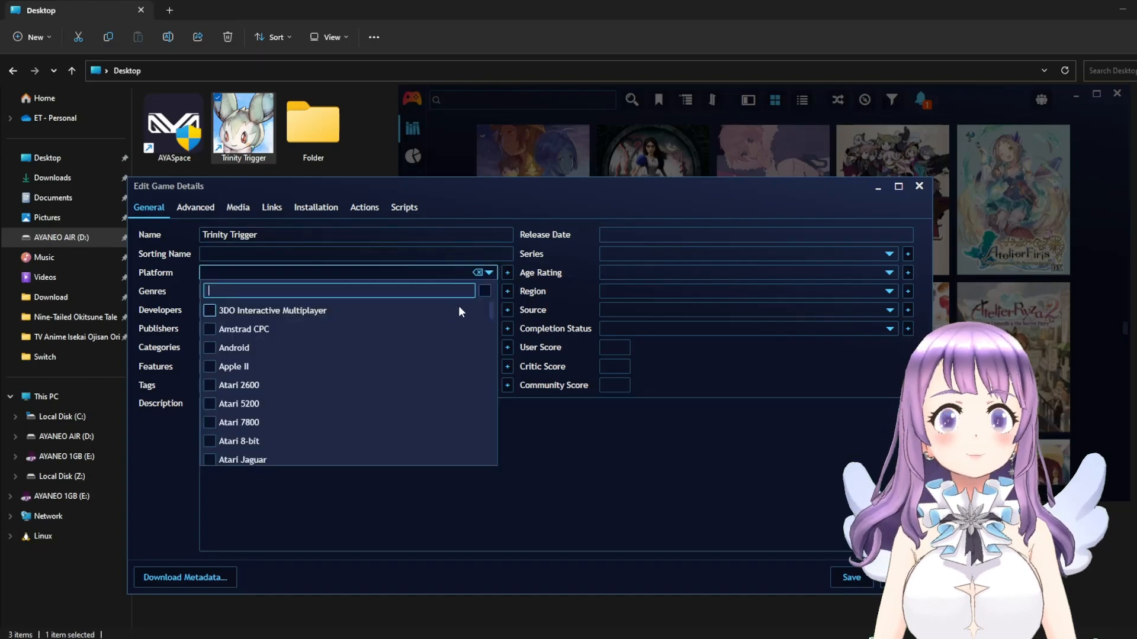
text(PC)
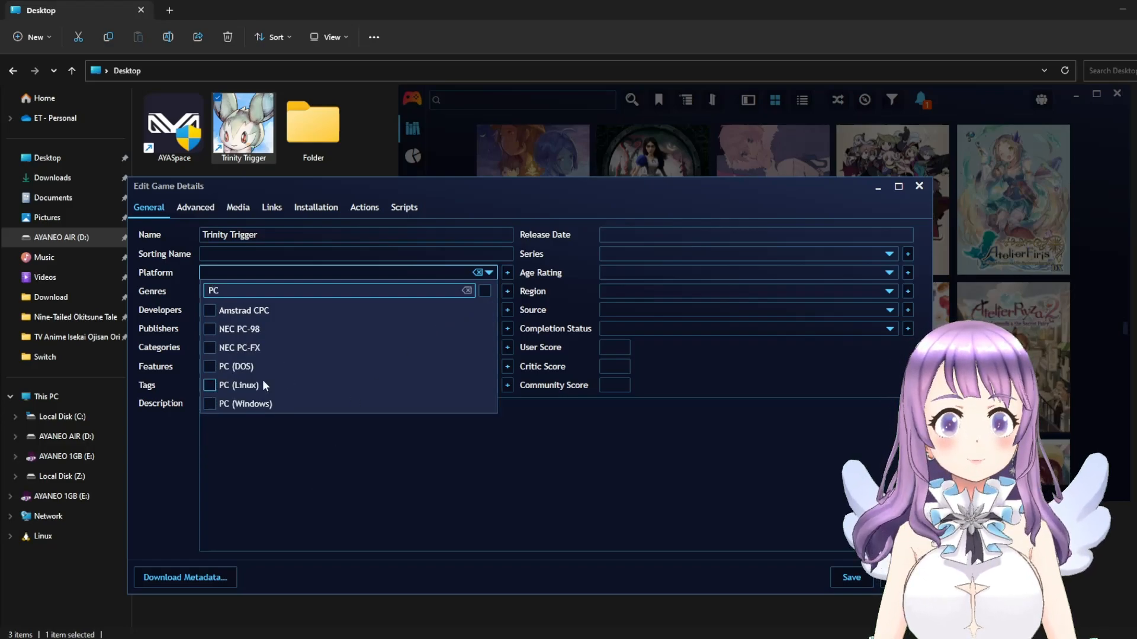
click(209, 404)
click(550, 540)
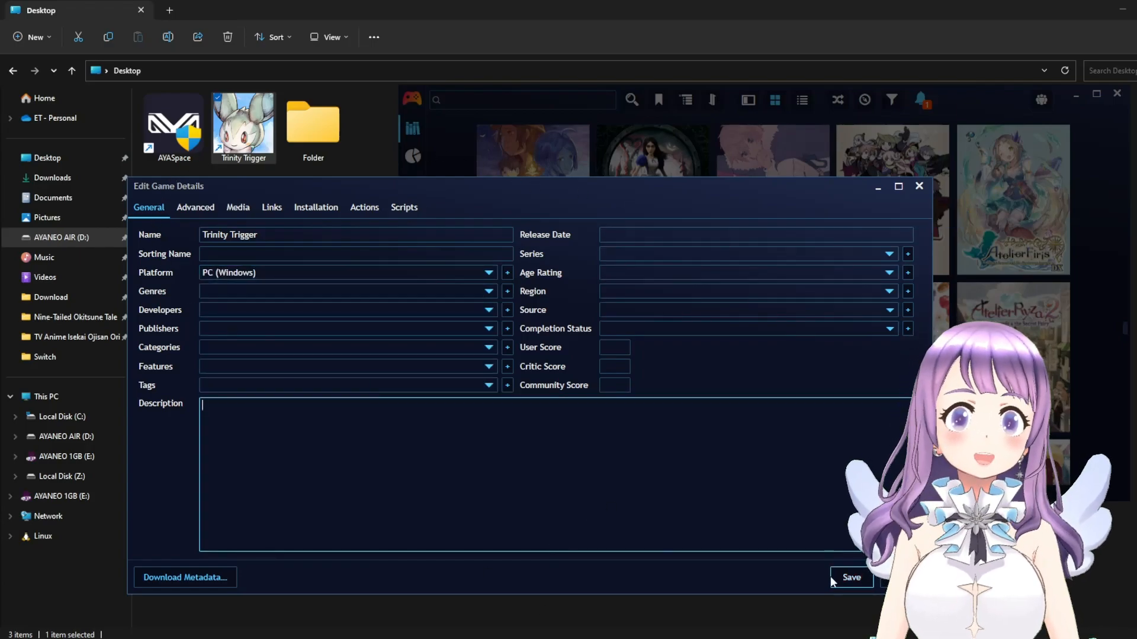
- Save the Trinity Trigger details, maximize the library window and locate the game in the PC (Windows) group
click(851, 577)
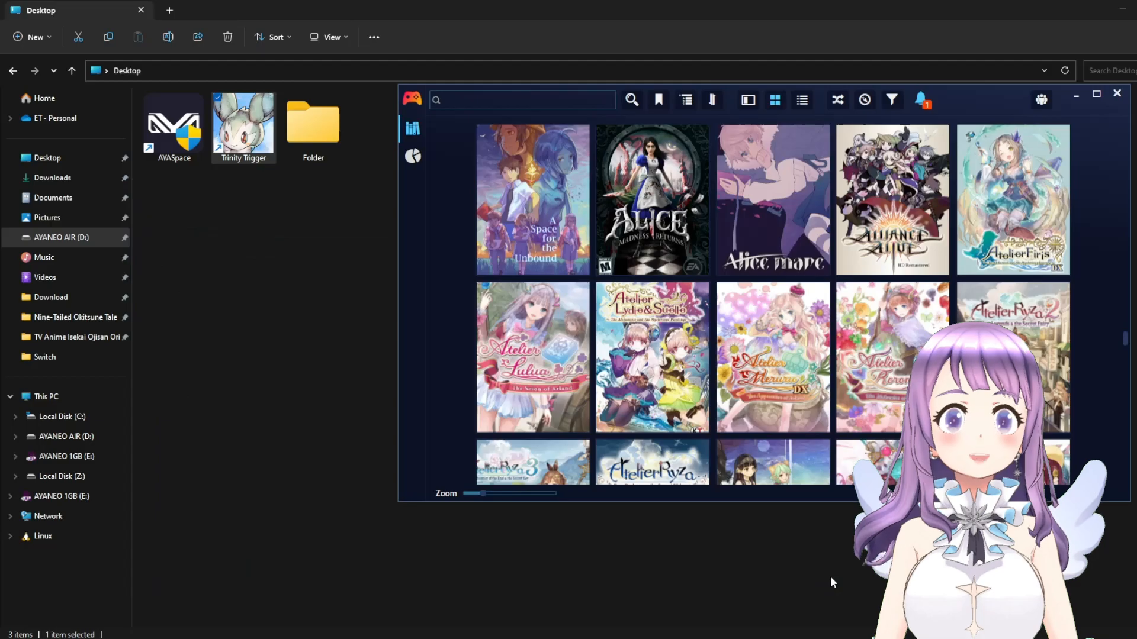
click(1095, 99)
scroll(932, 311, down, 5)
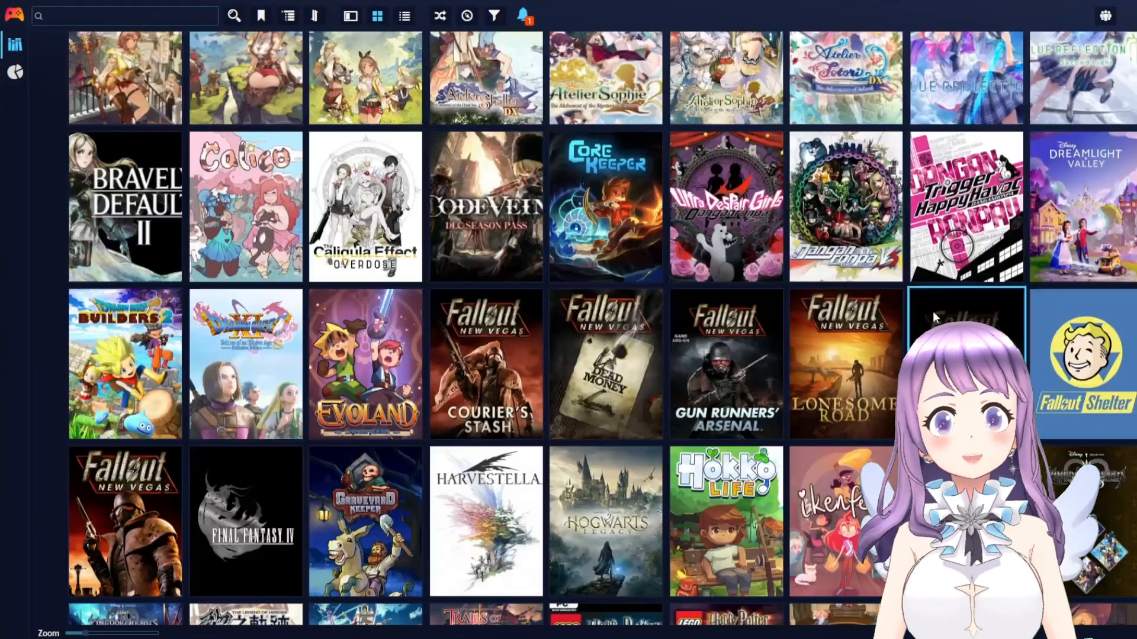
scroll(940, 311, down, 2)
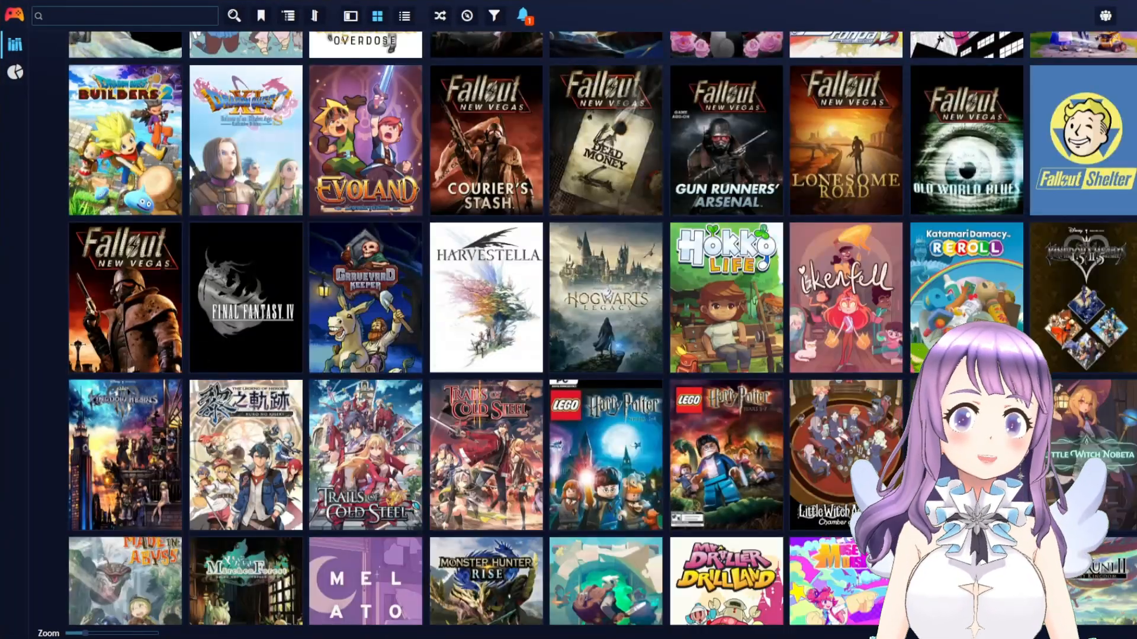
scroll(939, 311, down, 3)
scroll(939, 312, down, 4)
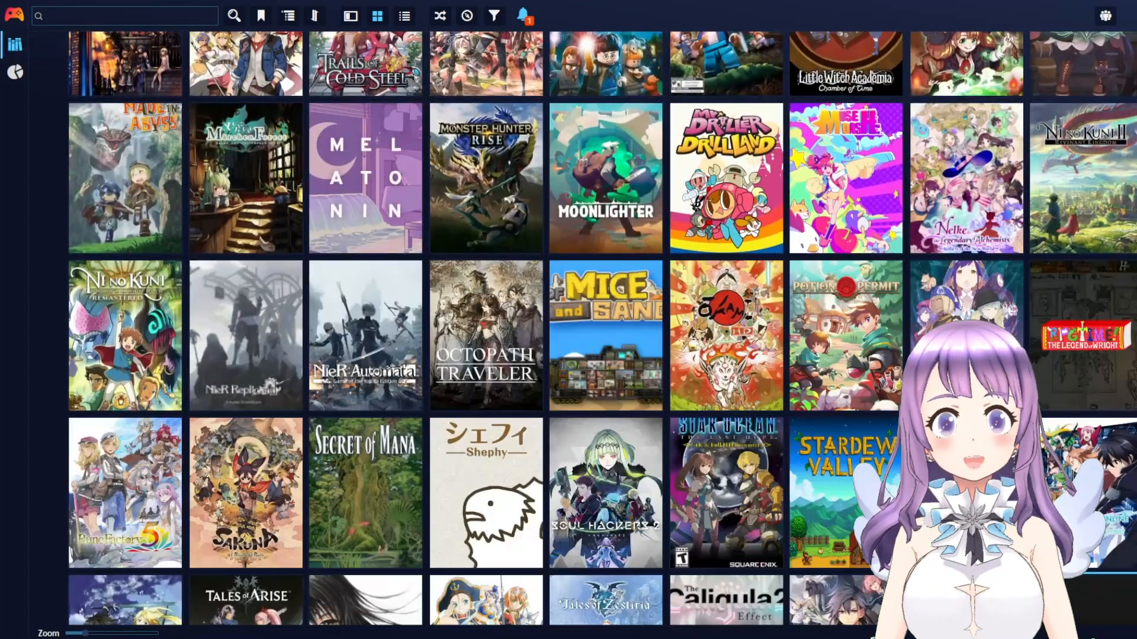
scroll(940, 311, down, 2)
scroll(602, 331, down, 2)
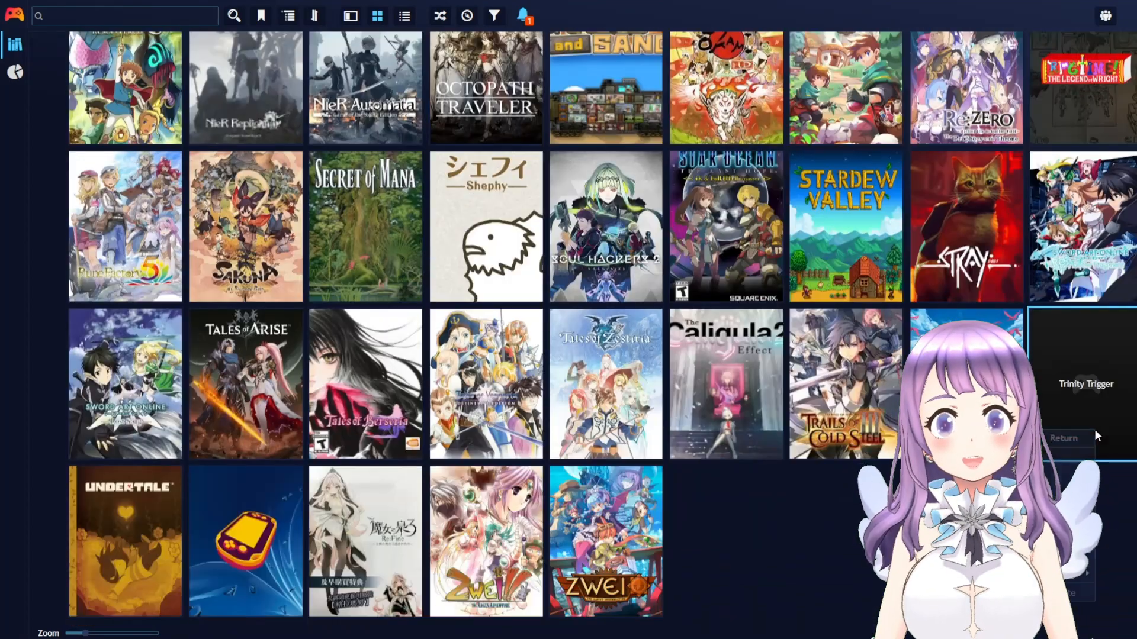
- Reopen the Trinity Trigger details, choose a 300x450px cover and a 1925x1080px background from the web image search, and save them
click(980, 537)
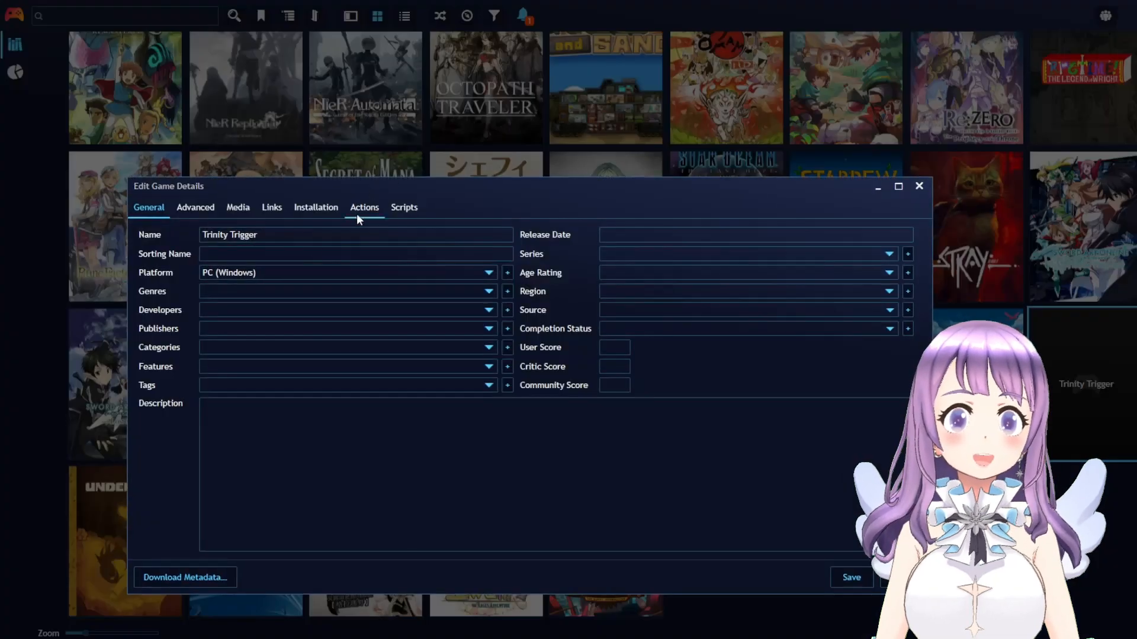
click(237, 209)
click(229, 359)
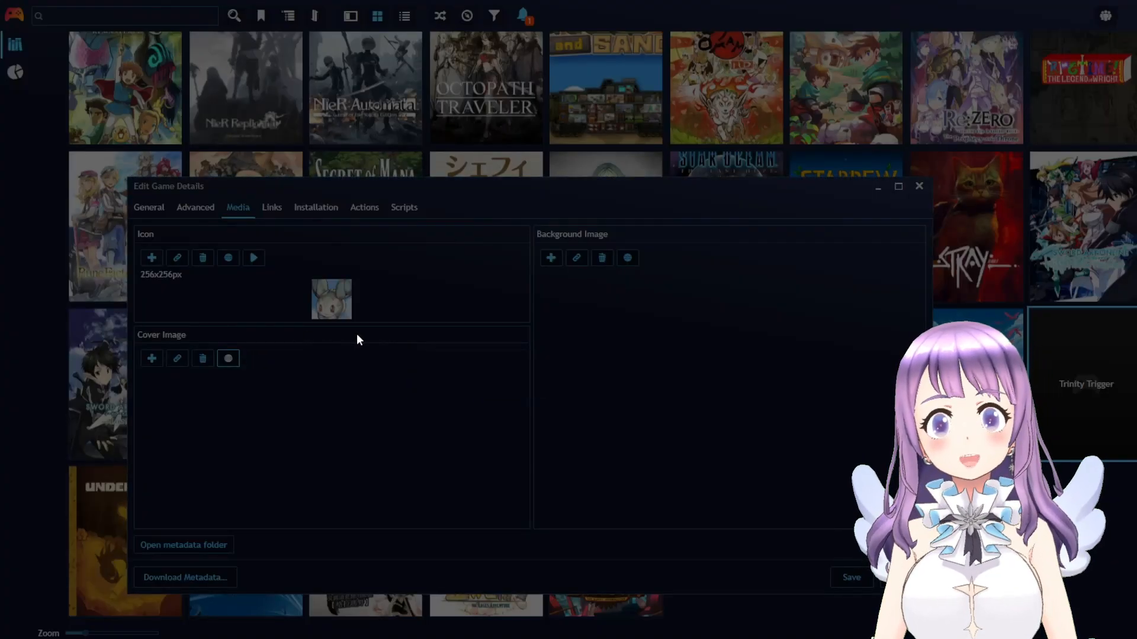
double_click(612, 86)
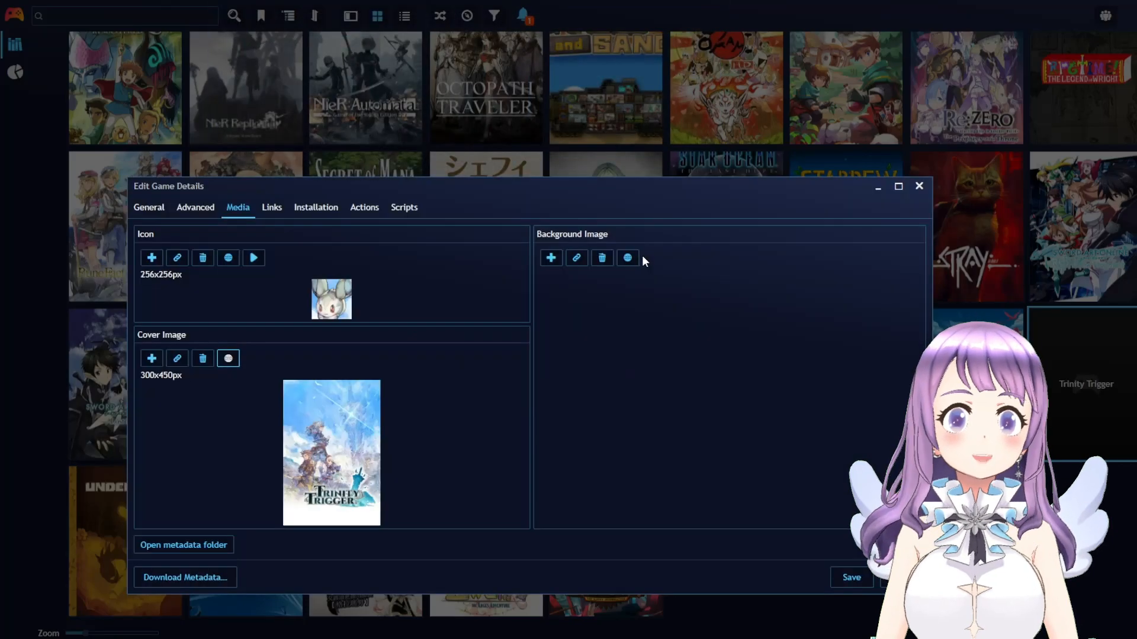
click(637, 259)
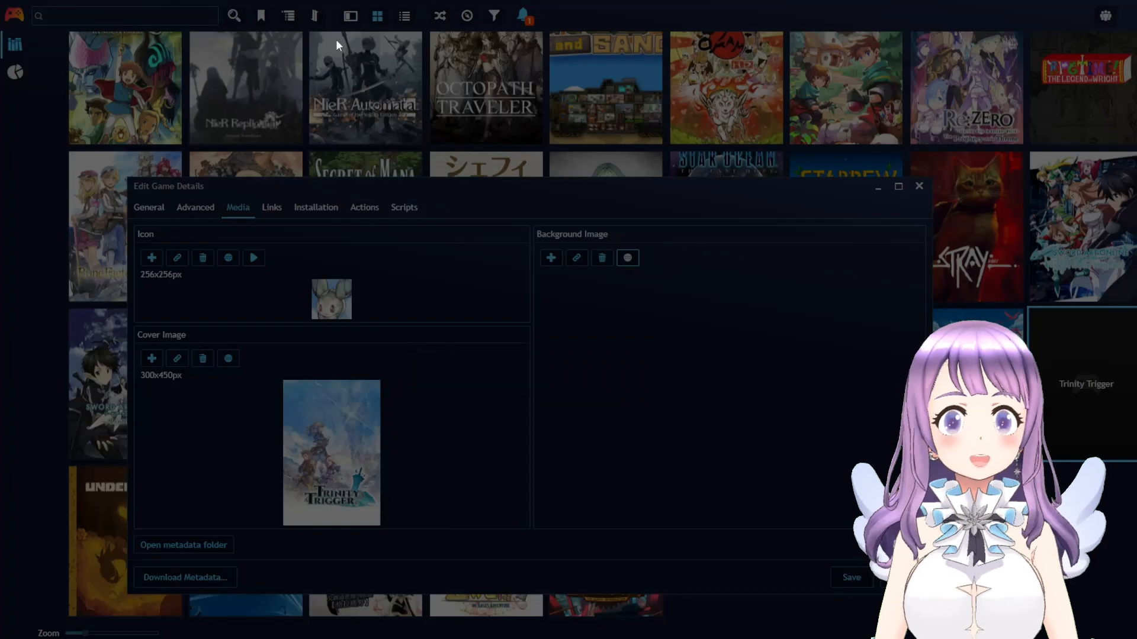
double_click(305, 117)
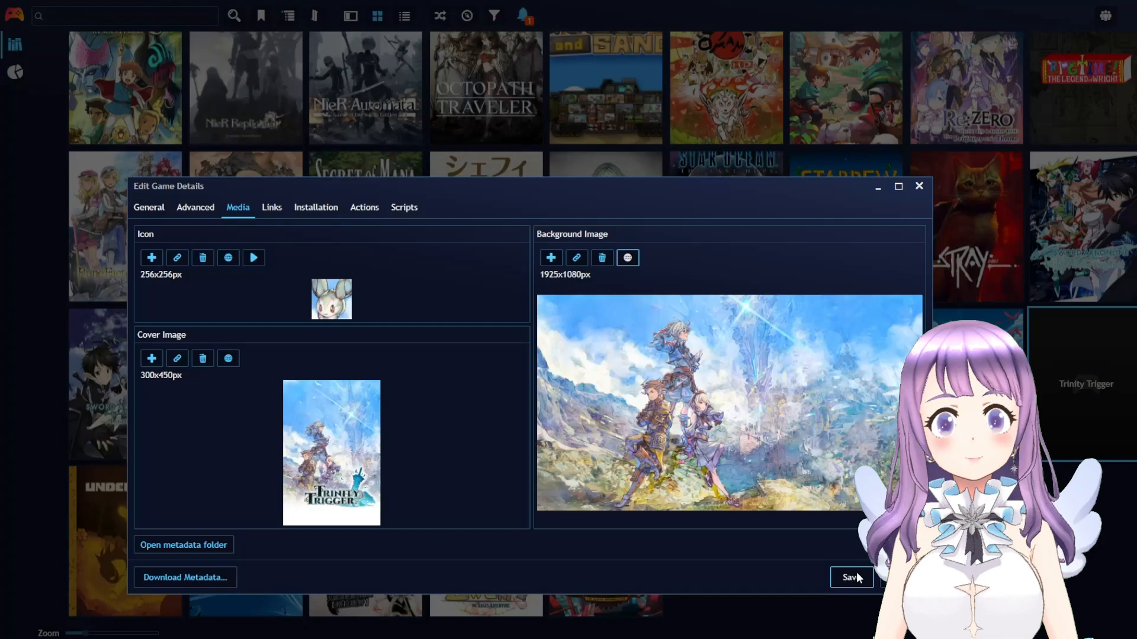
click(856, 572)
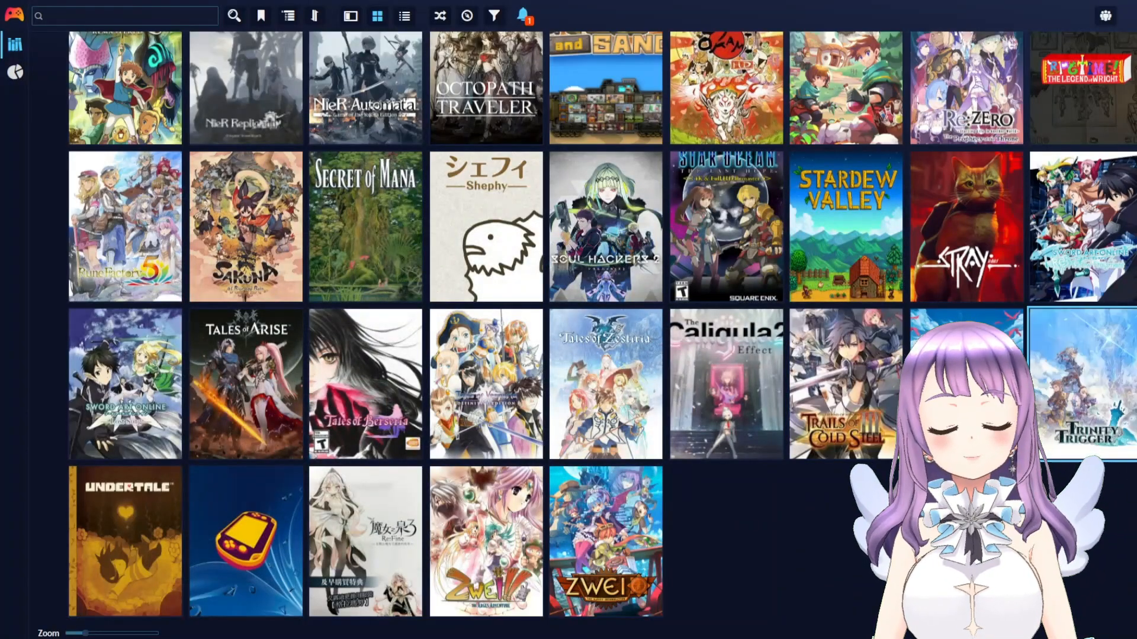
- Return to the start of the library, review the general settings for fullscreen mode and computer startup, and save the settings
scroll(568, 329, up, 10)
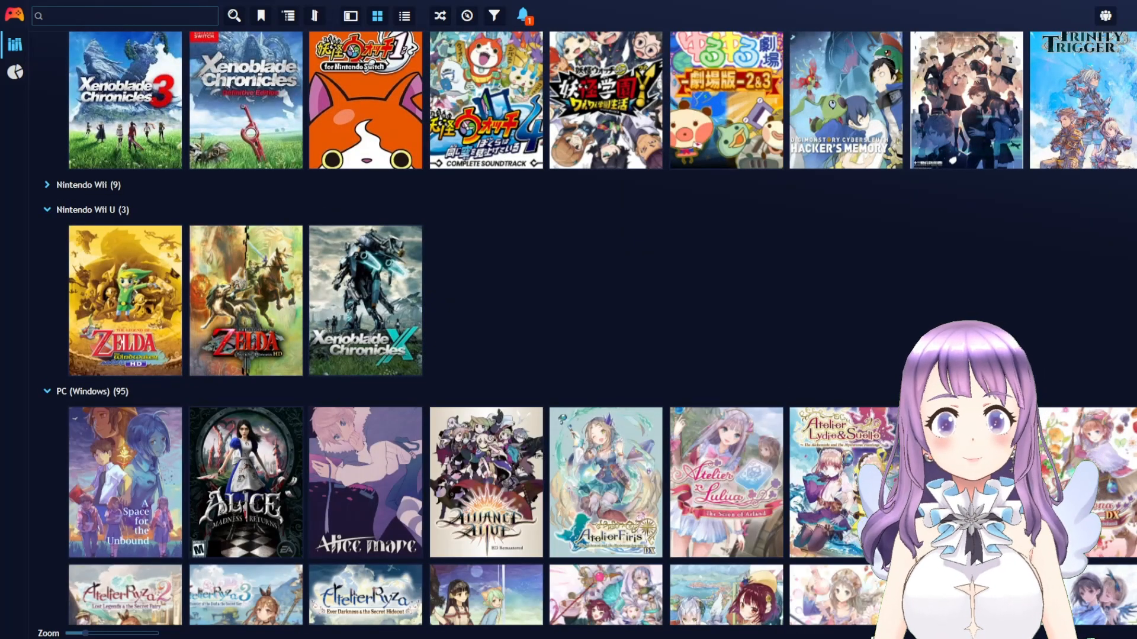
scroll(568, 329, up, 3)
scroll(569, 328, up, 9)
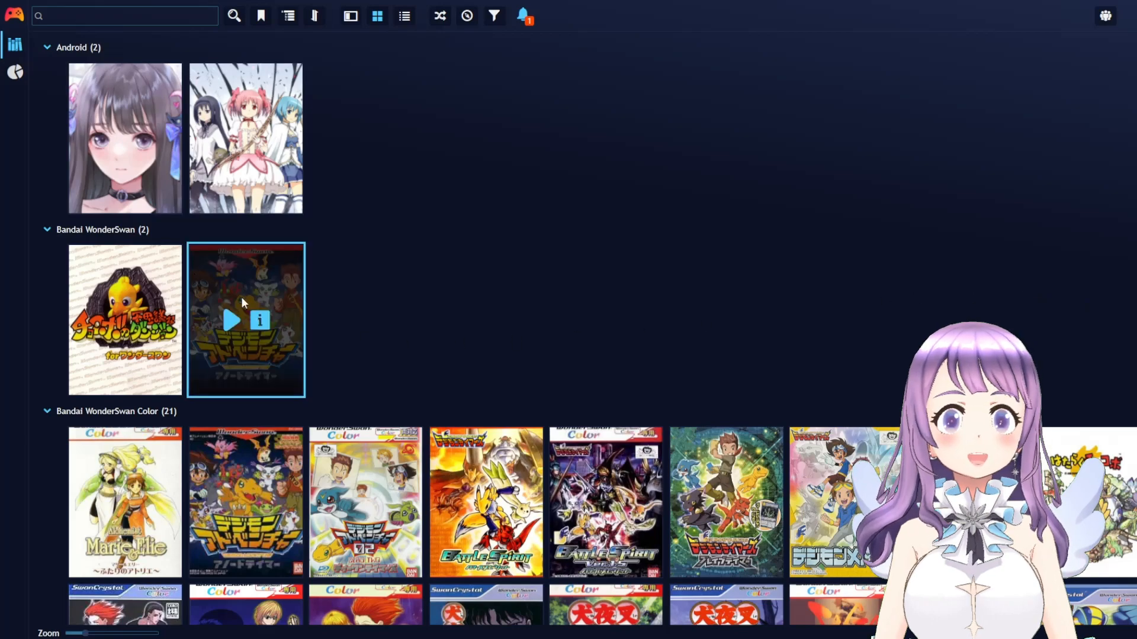
click(8, 15)
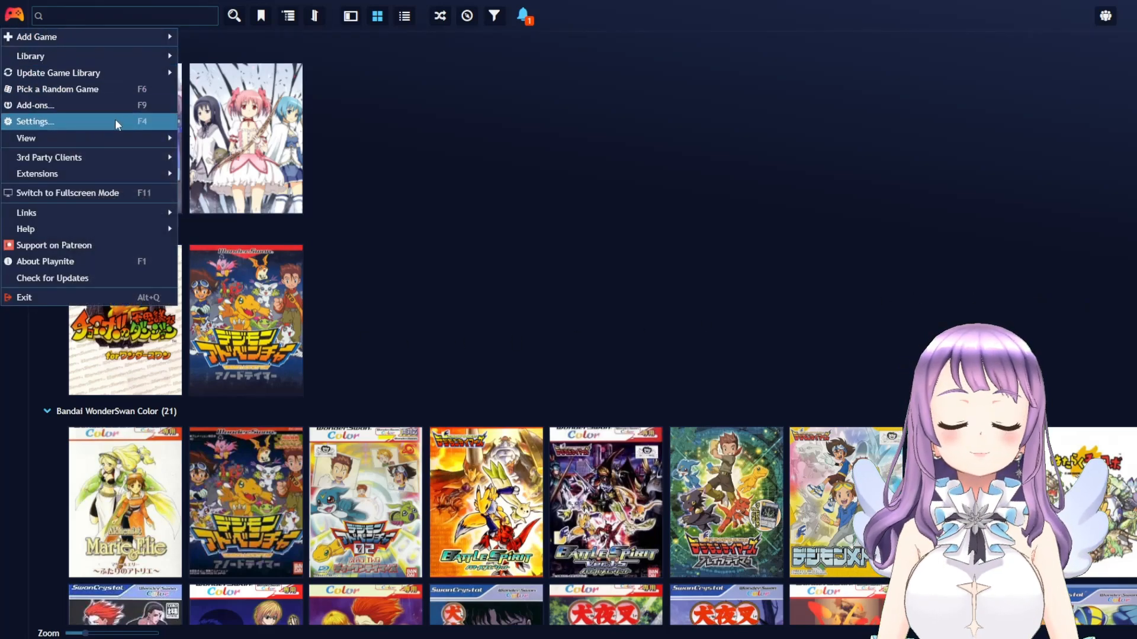
click(48, 122)
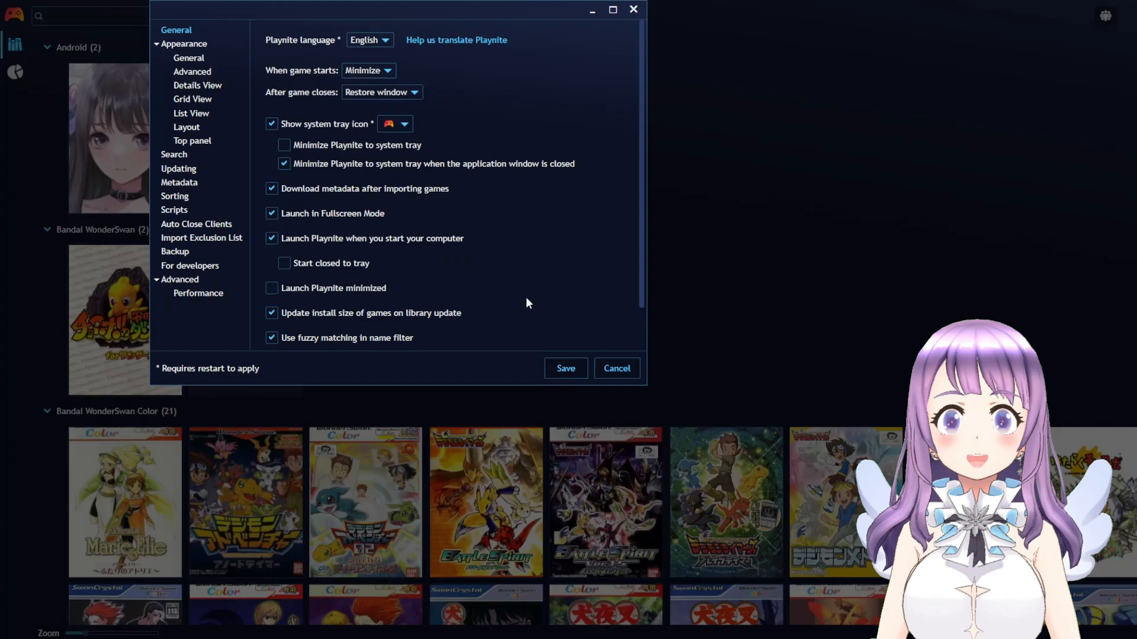
click(560, 372)
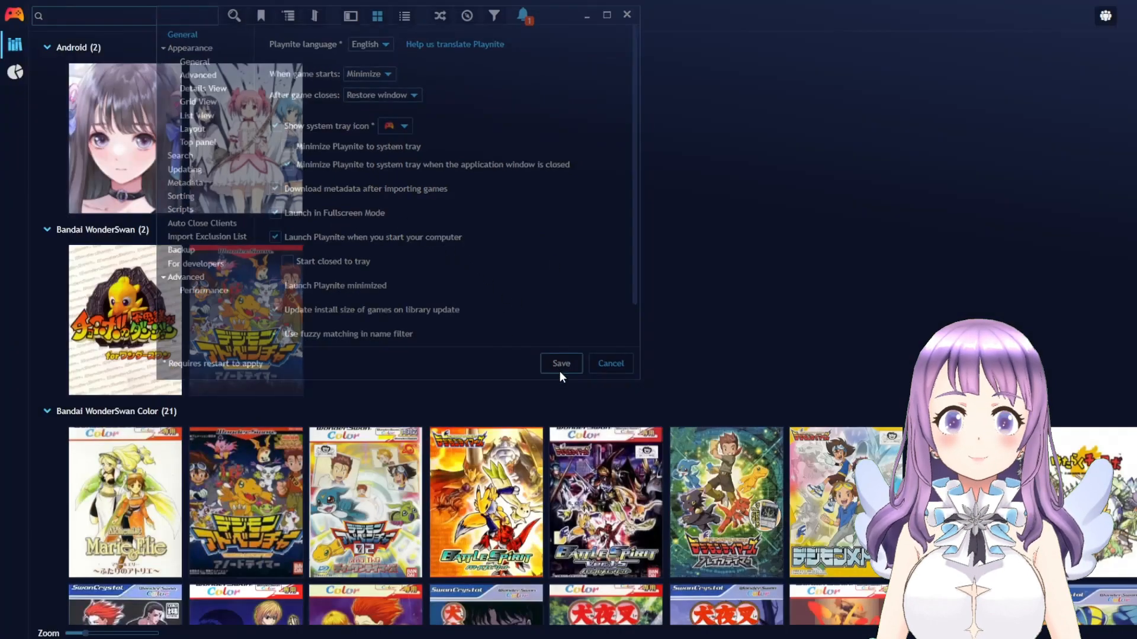
- Switch Playnite to fullscreen mode and browse the Windows, Bandai WonderSwan, Nintendo Switch and Nintendo DS game groups
click(15, 23)
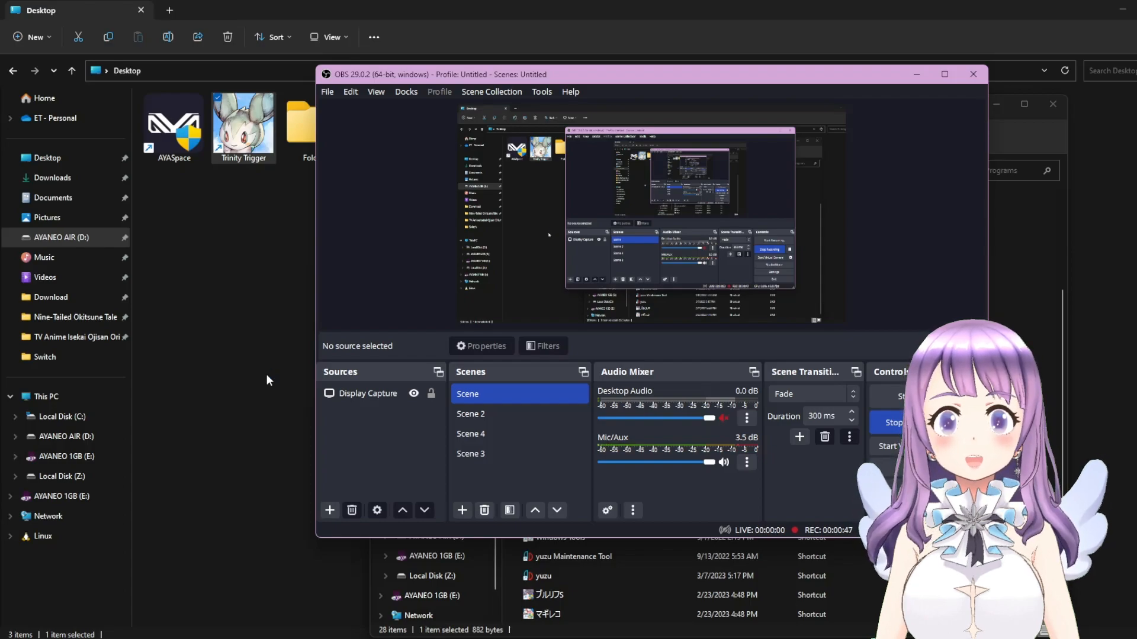
key(alt+Tab)
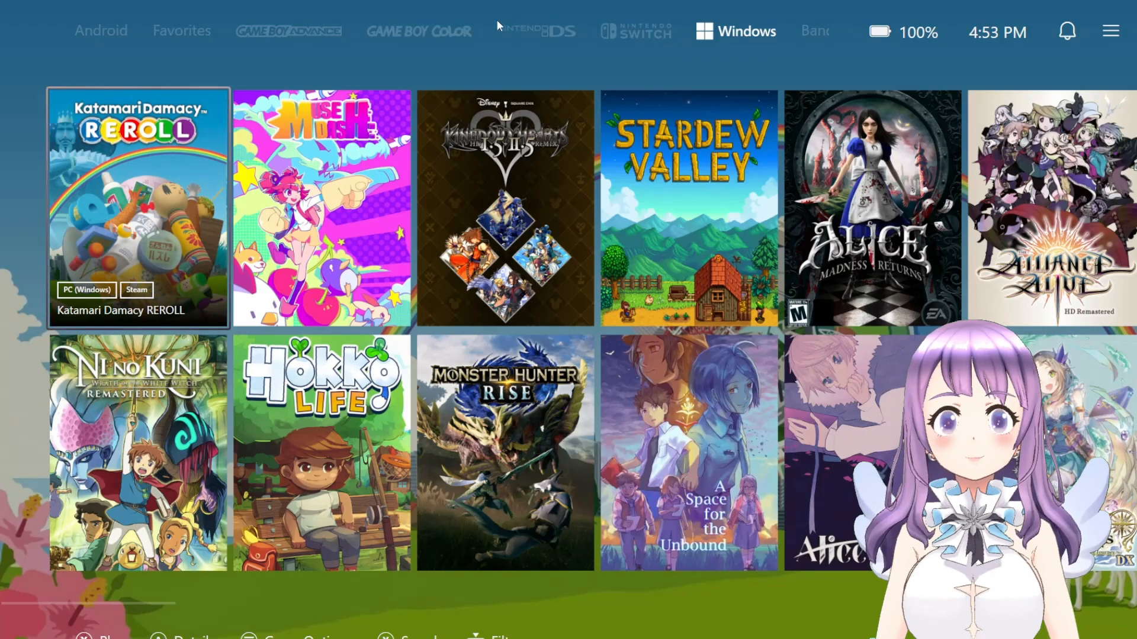
key(Page_Down)
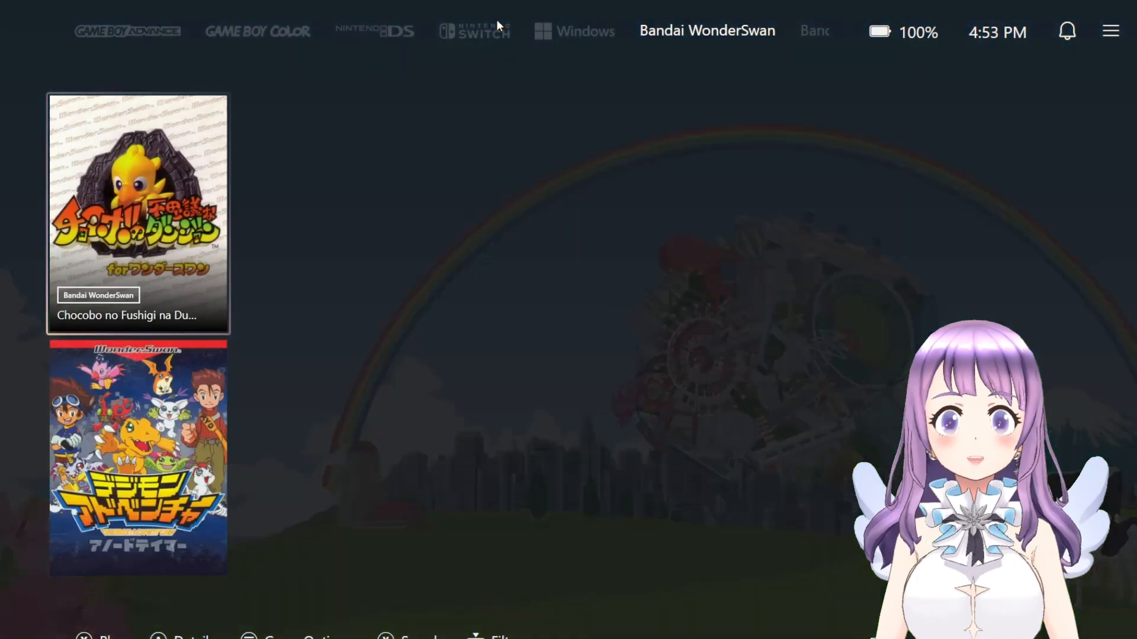
key(Page_Up)
key(Page_Up)
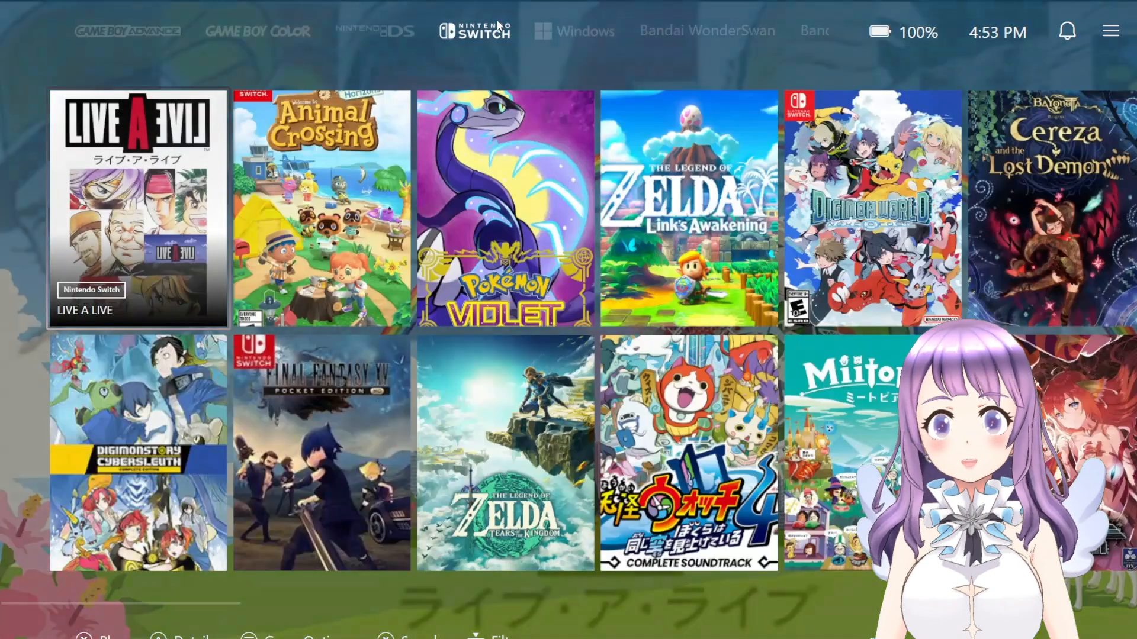
key(Page_Up)
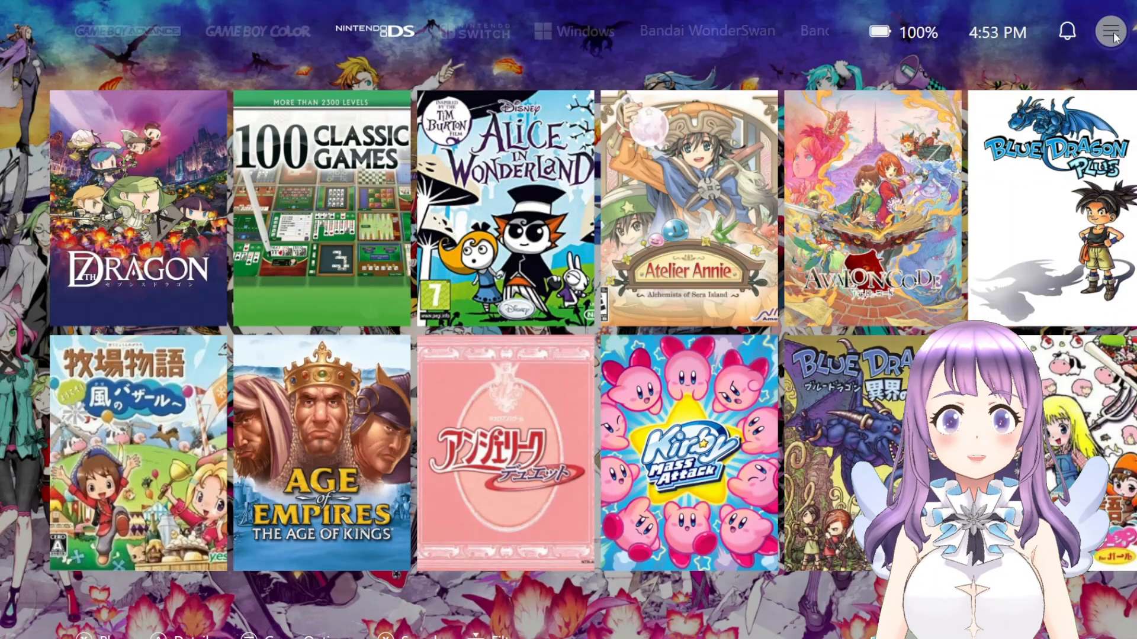
- Open the fullscreen mode settings and review the general options for target display, battery status, clock and image rendering
click(1111, 33)
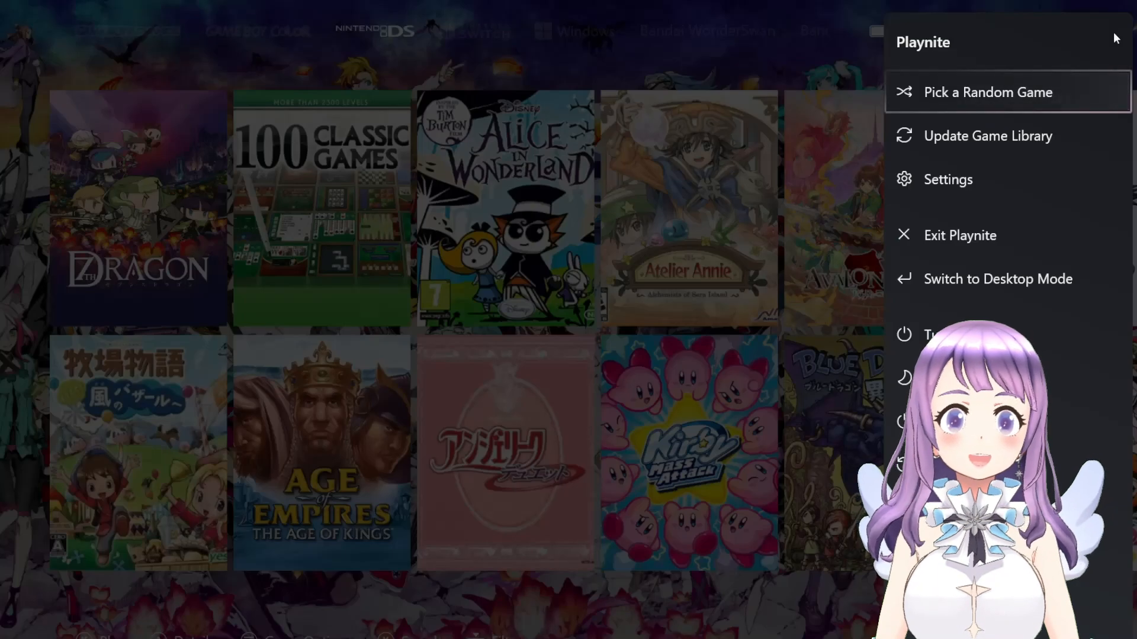
click(957, 182)
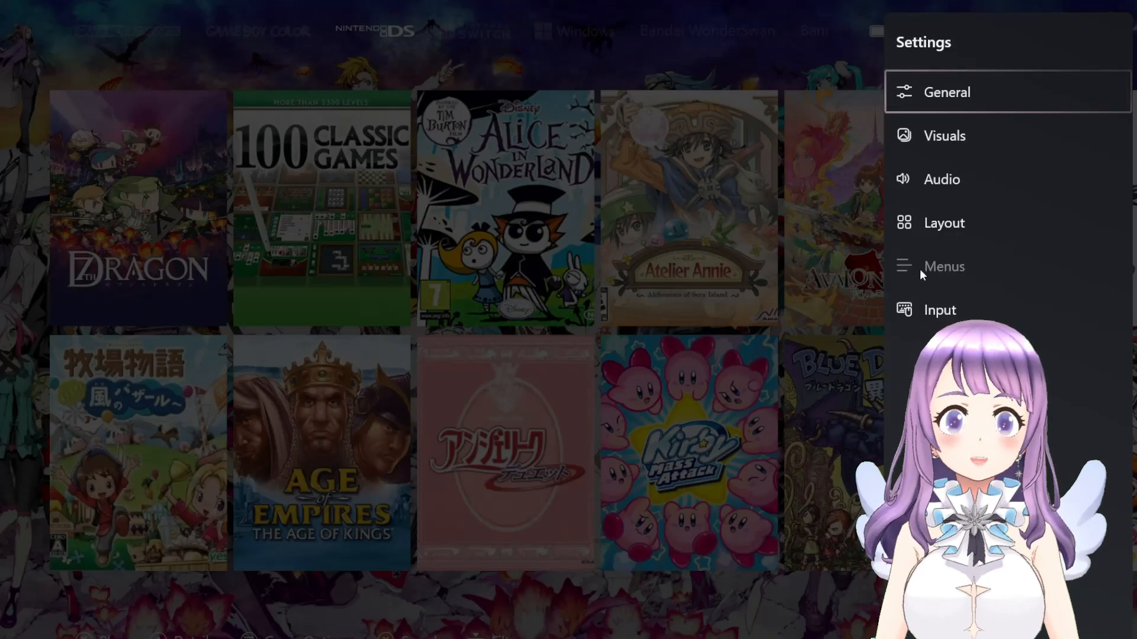
click(972, 98)
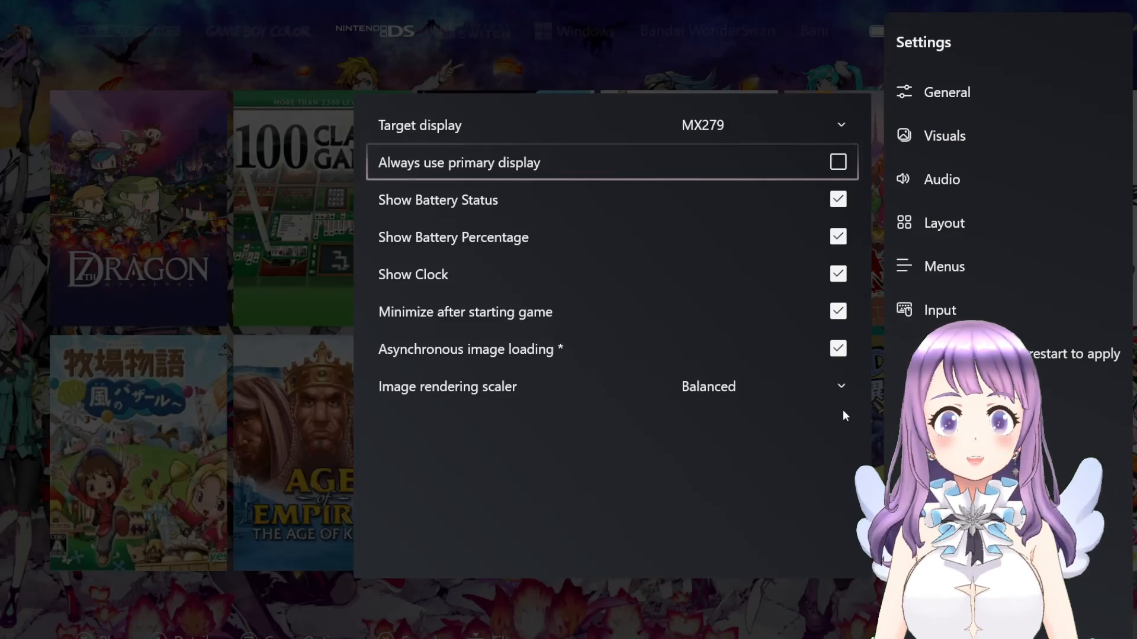
key(Escape)
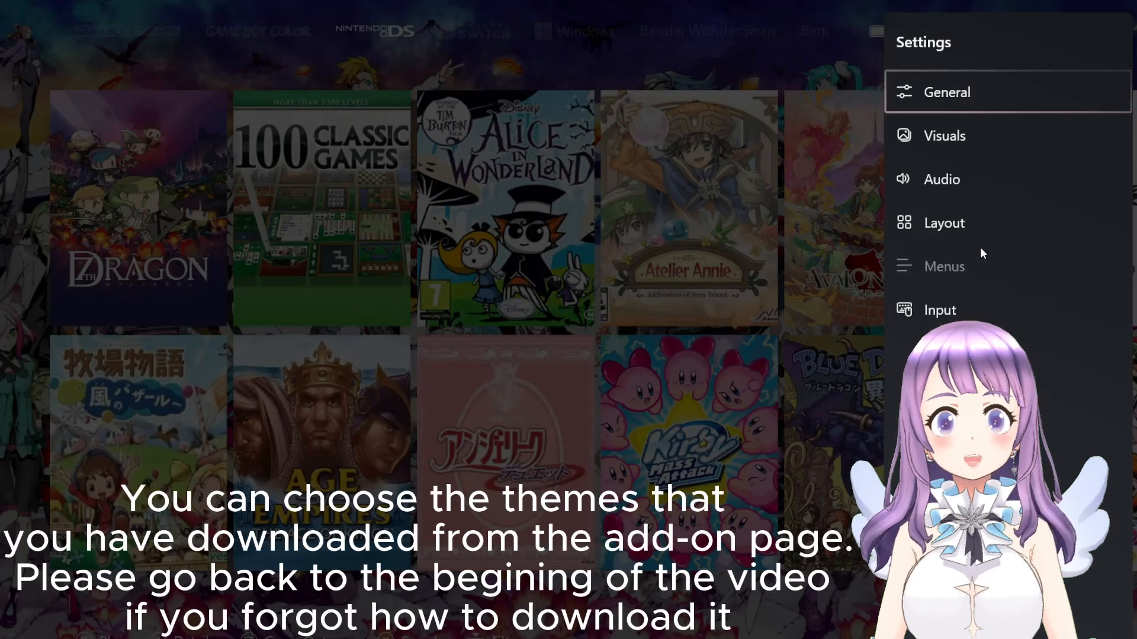
- Review the visual settings for theme, background and font size, and check the Xbox and PlayStation choices for button prompts
click(930, 143)
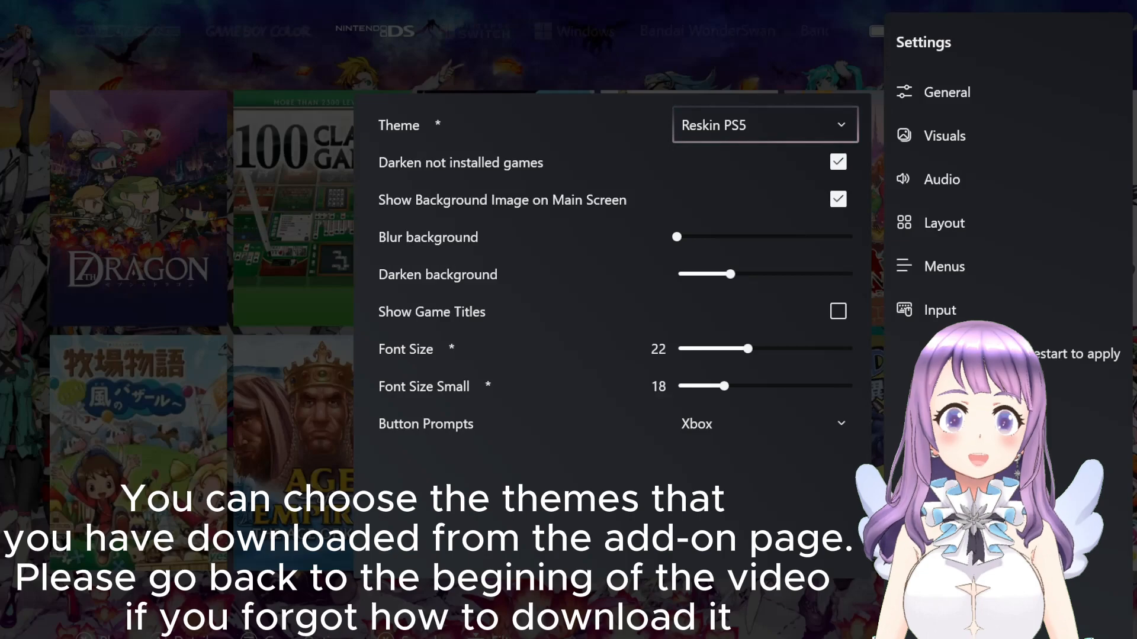
click(828, 428)
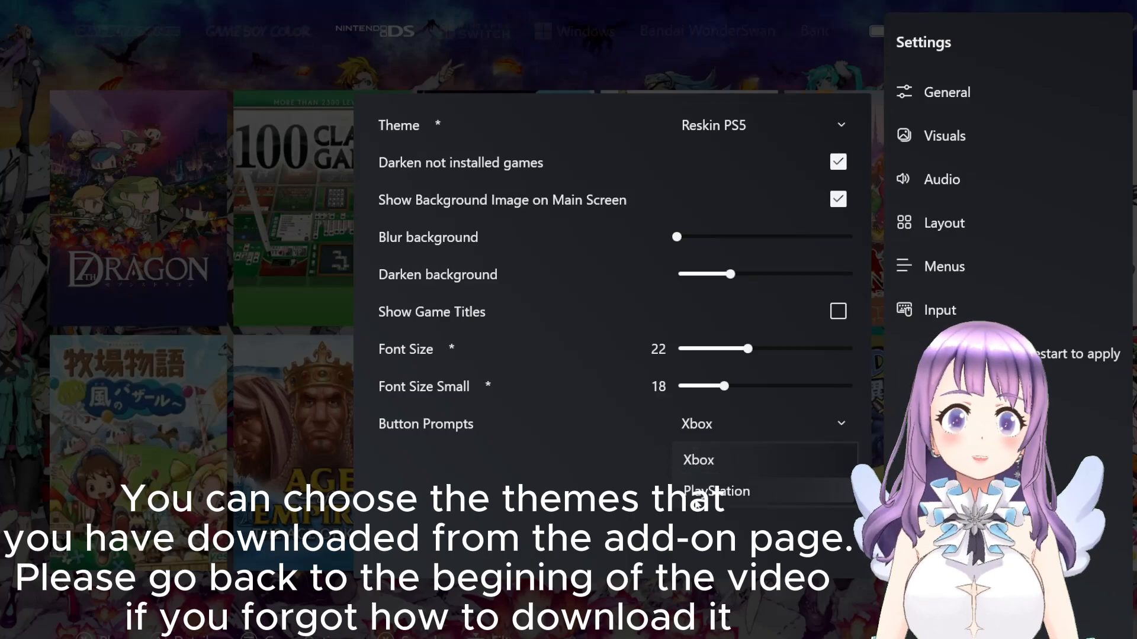
key(Down)
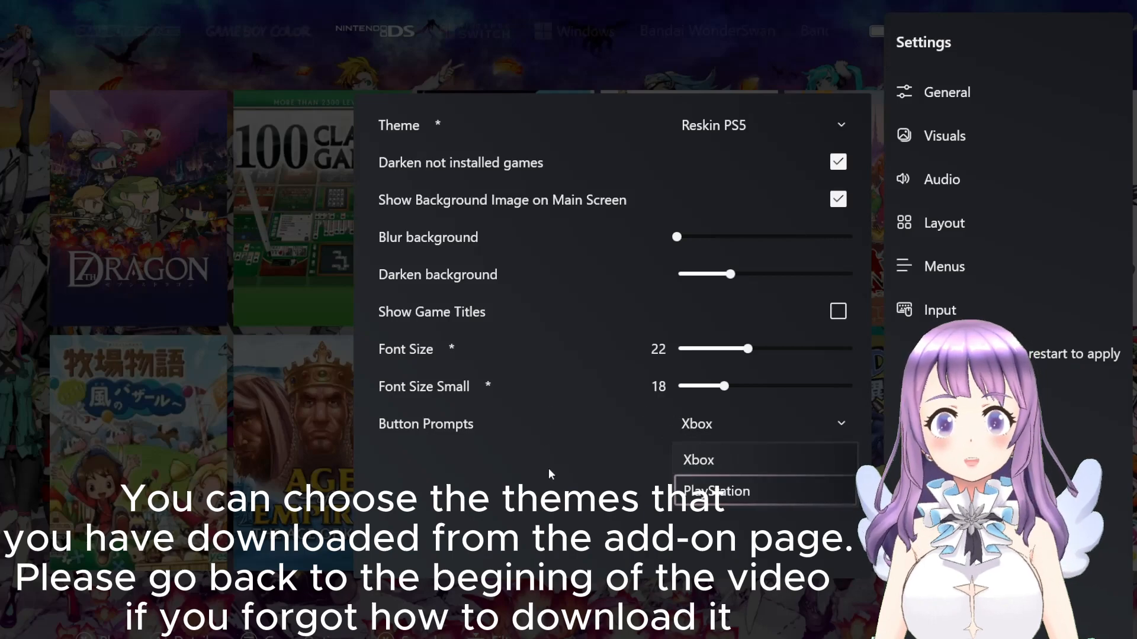
key(Escape)
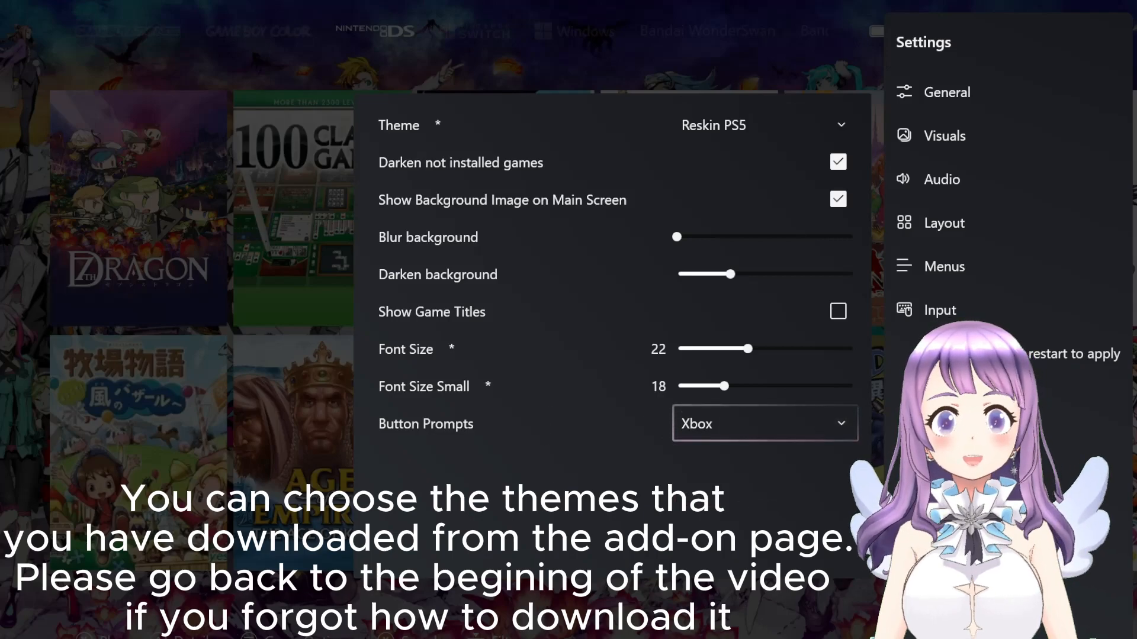
key(Escape)
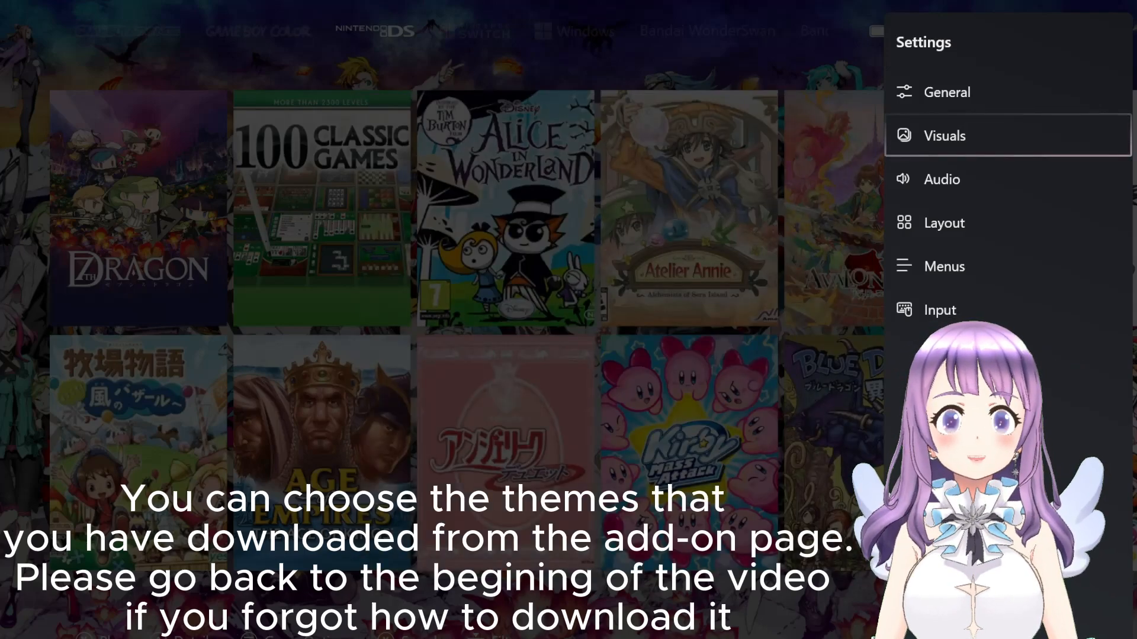
- Review the audio volume settings, the layout options for scrolling, columns and item spacing, and the main menu items
click(969, 178)
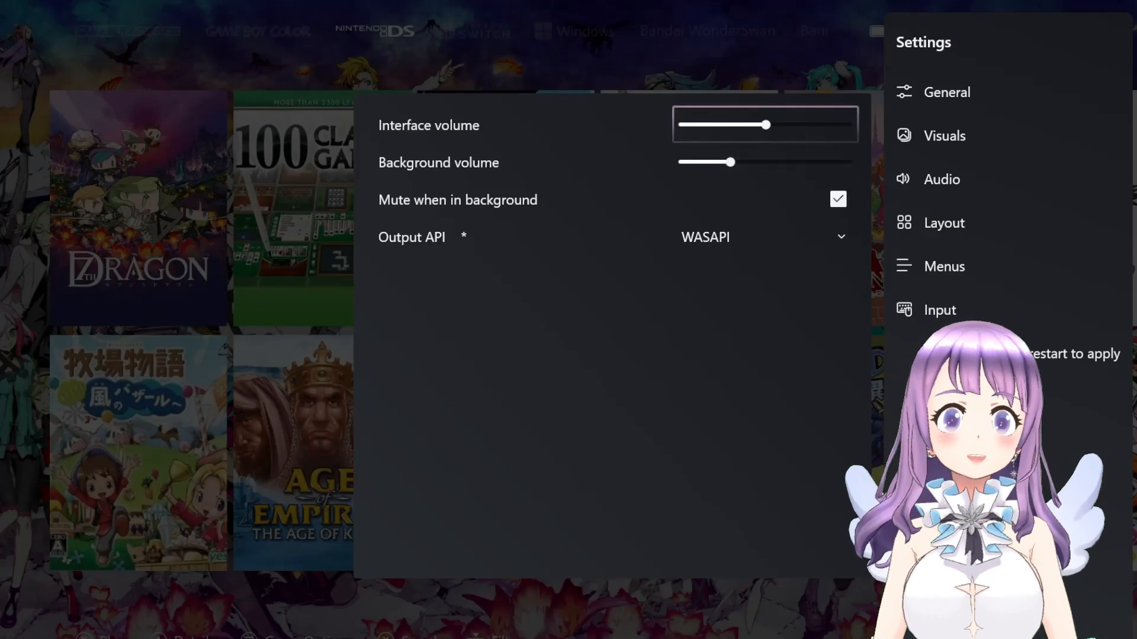
key(Escape)
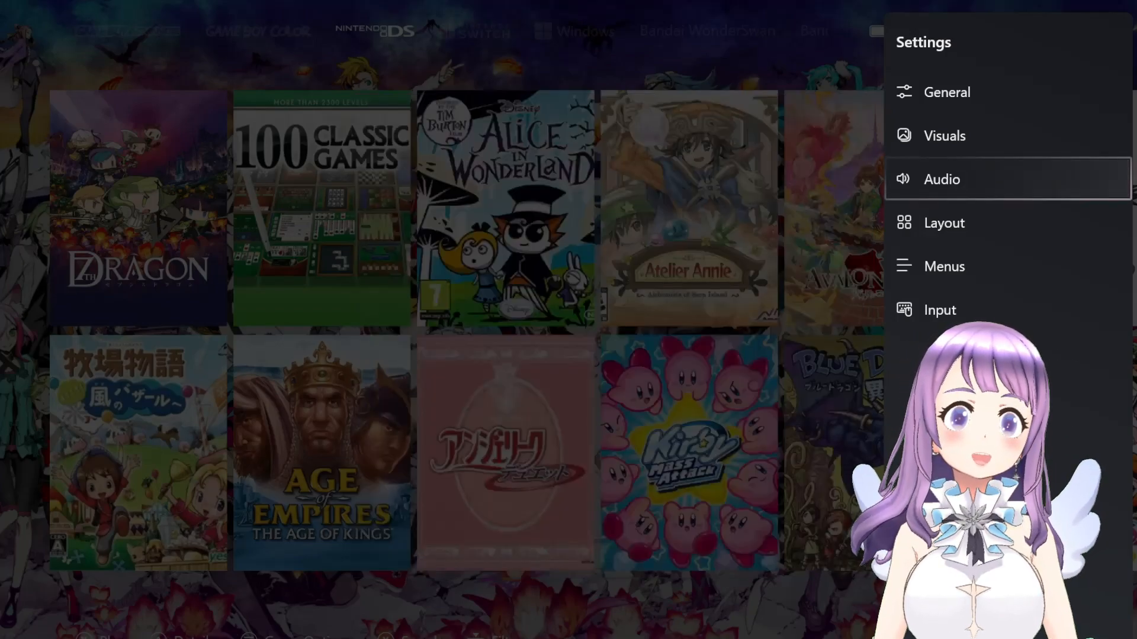
click(943, 222)
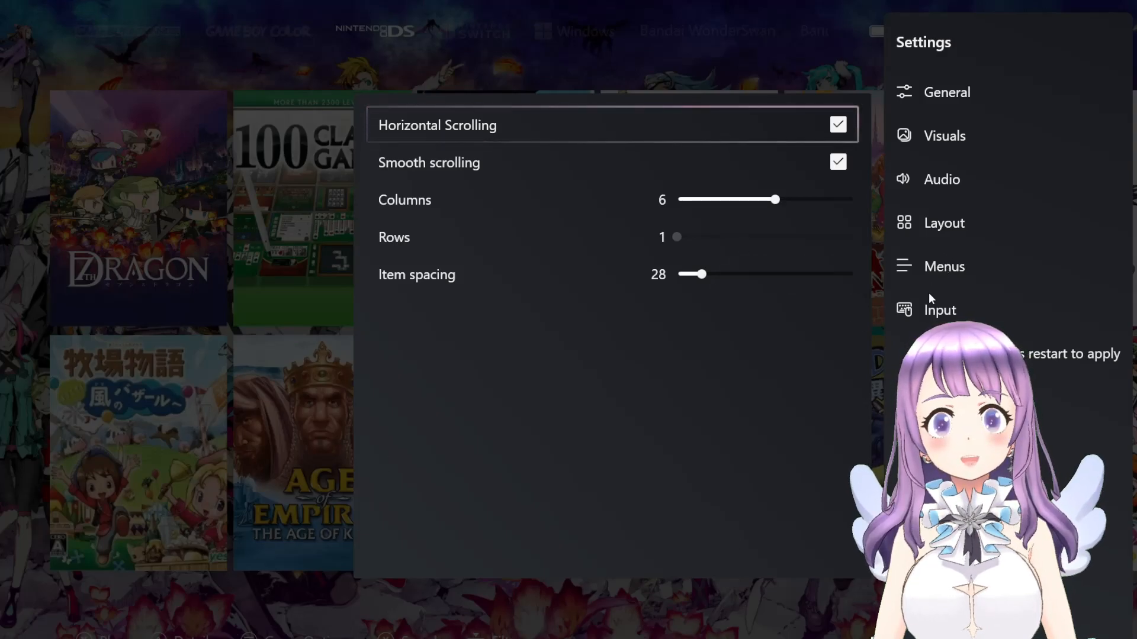
key(Escape)
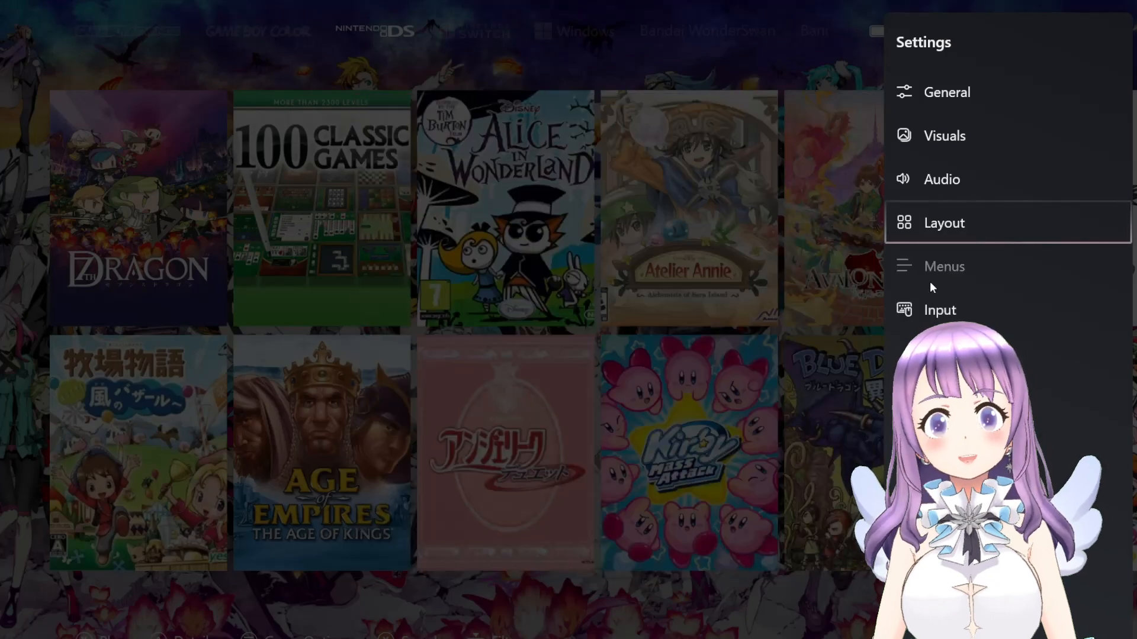
click(930, 284)
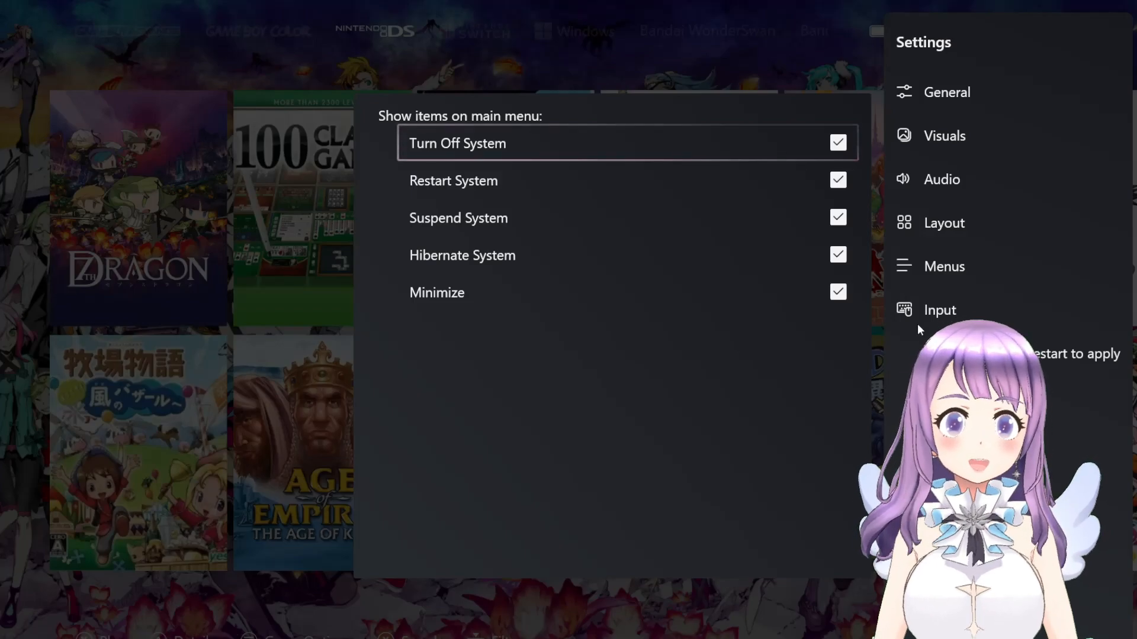
- Open the fullscreen input settings, enable Hide Mouse Cursor, and leave the settings
key(Escape)
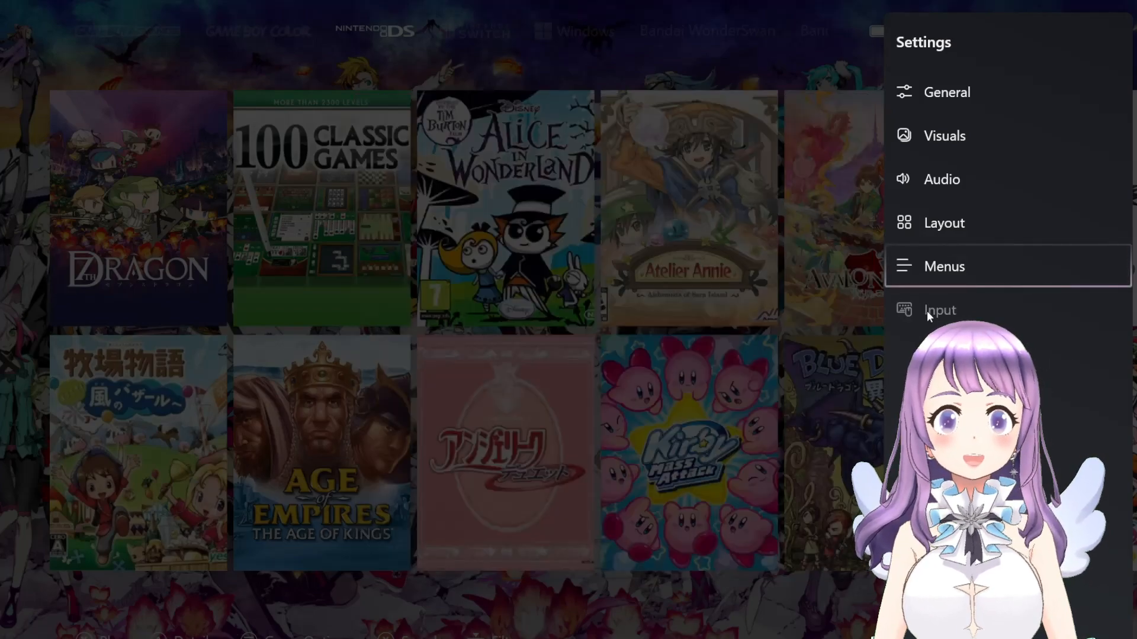
click(927, 310)
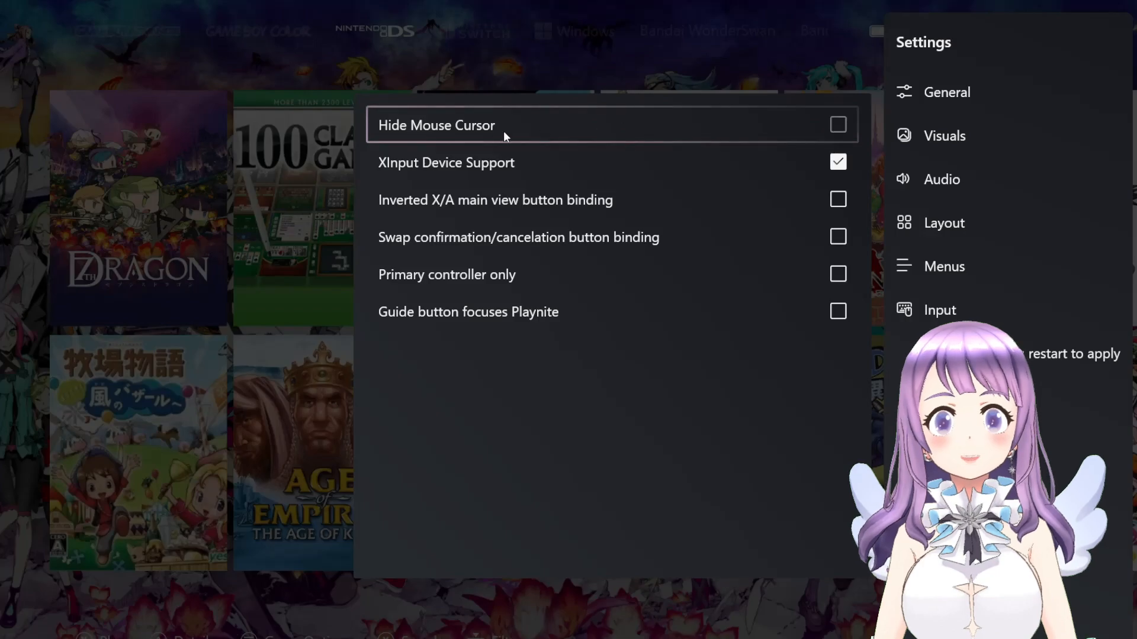
click(836, 123)
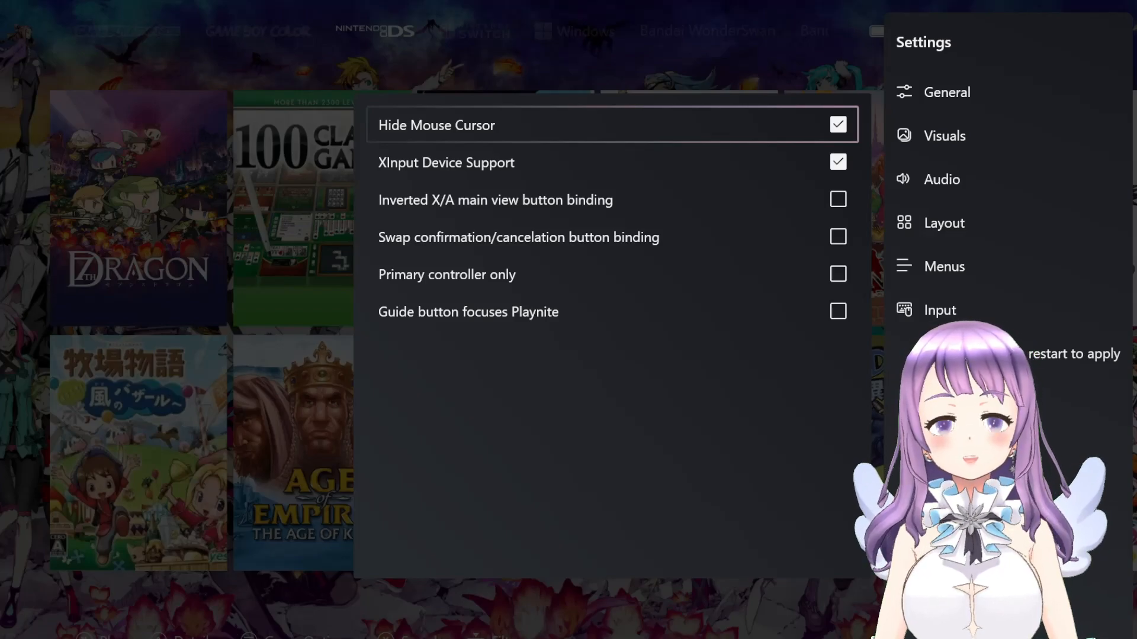
key(Escape)
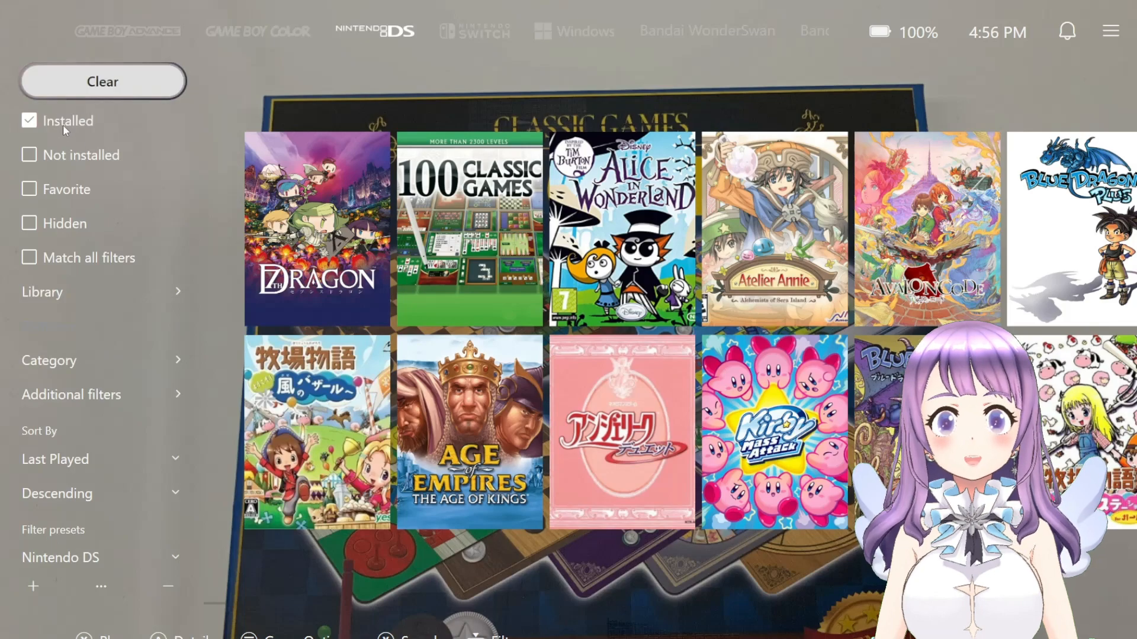
- Open the platform filter for the game list and remove Nintendo DS from the selected platforms
click(66, 329)
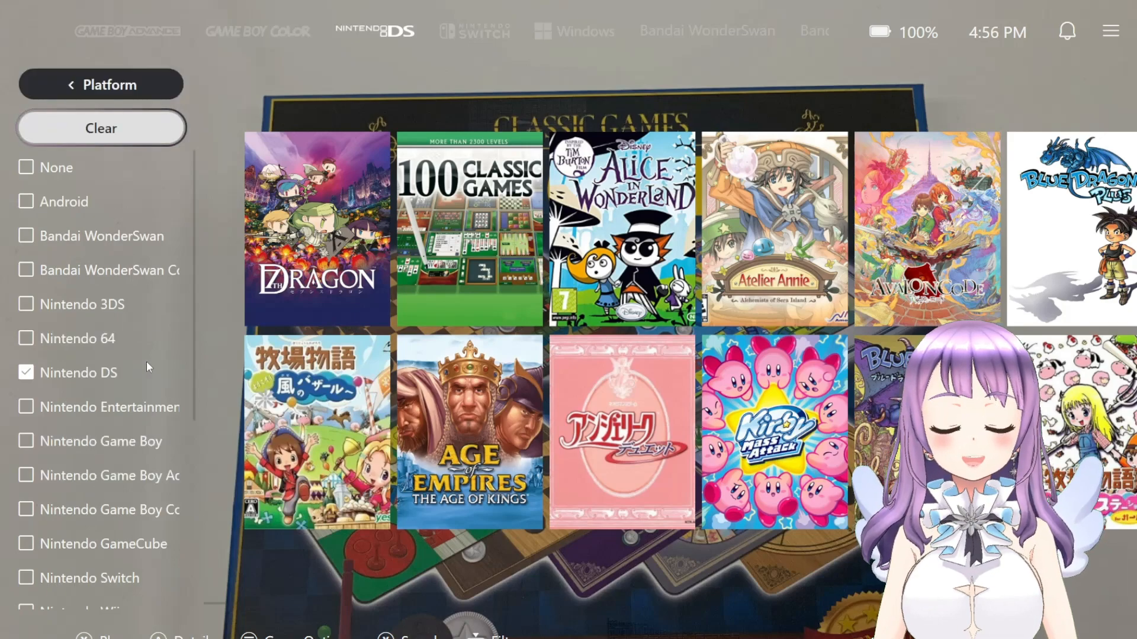
scroll(142, 379, down, 5)
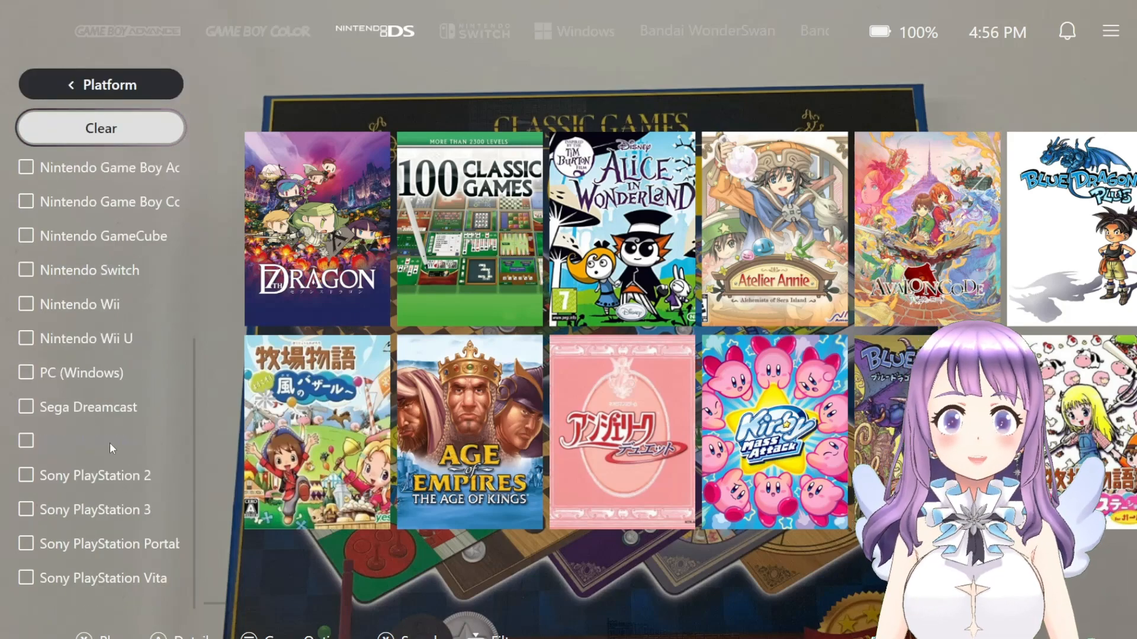
scroll(118, 157, up, 5)
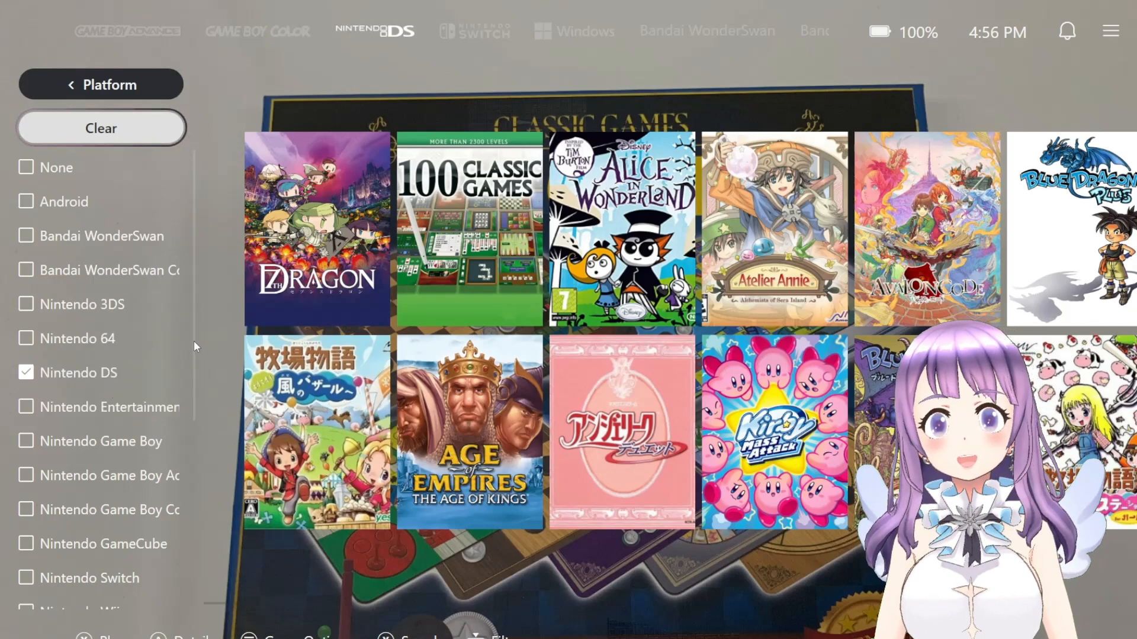
scroll(193, 350, down, 2)
scroll(188, 411, down, 5)
scroll(190, 508, up, 3)
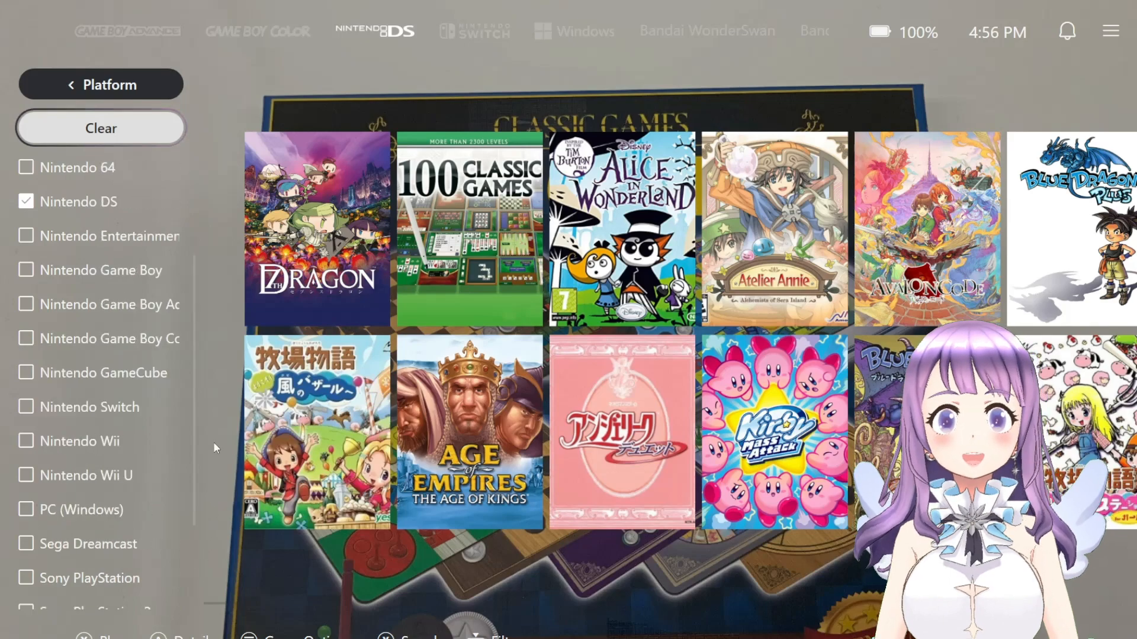
click(28, 236)
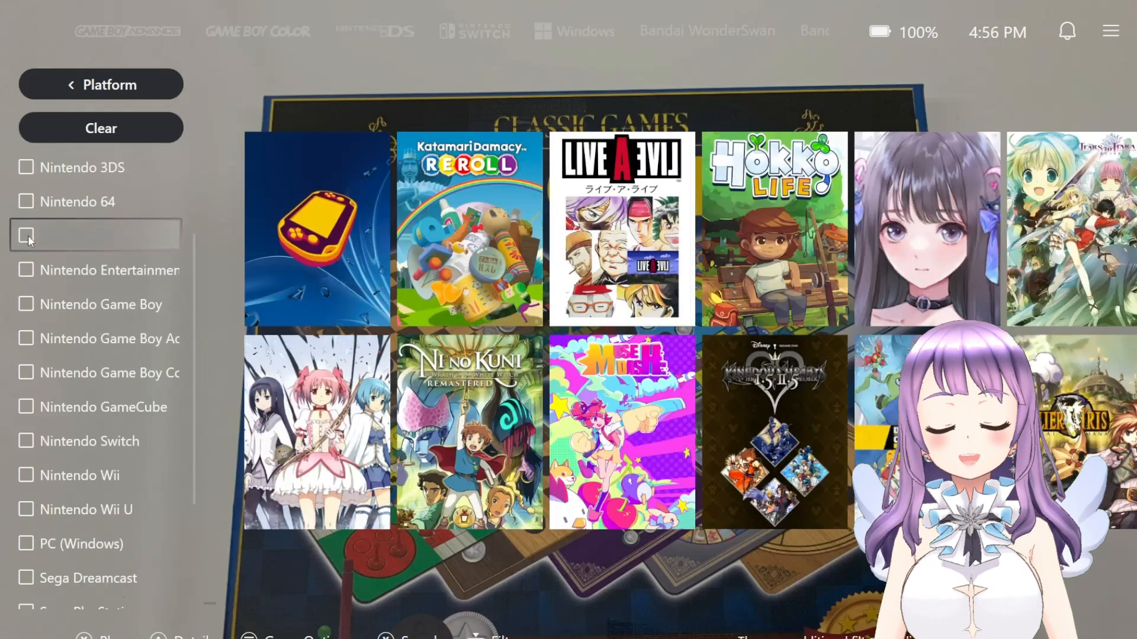
- Filter the games by the Sony PlayStation Vita platform and return to the main filter list
scroll(120, 396, down, 5)
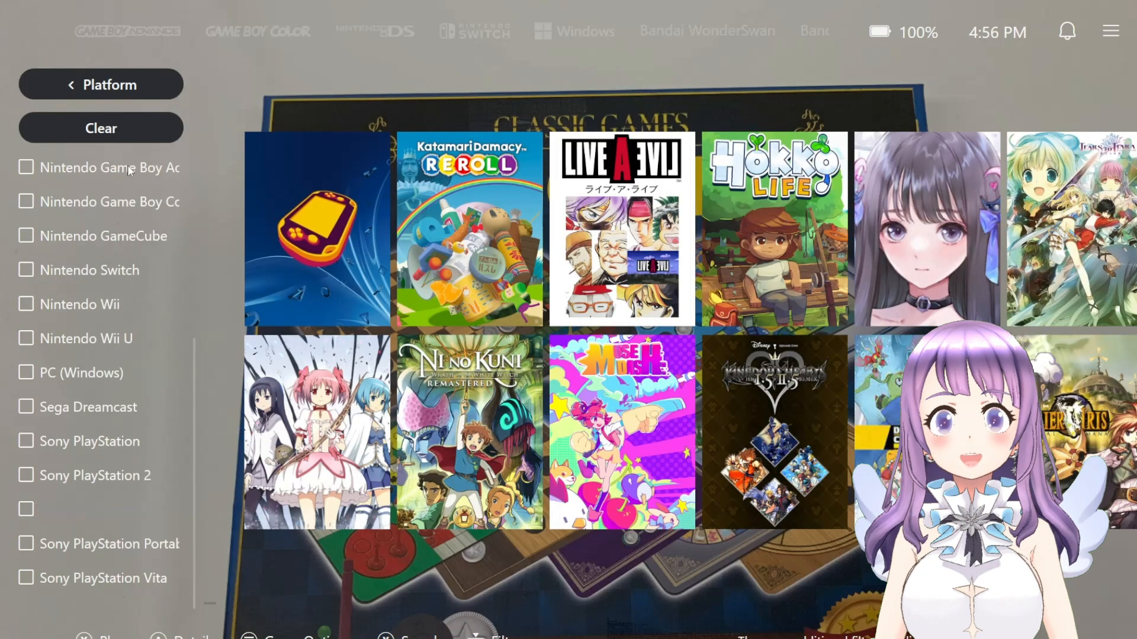
scroll(101, 321, up, 9)
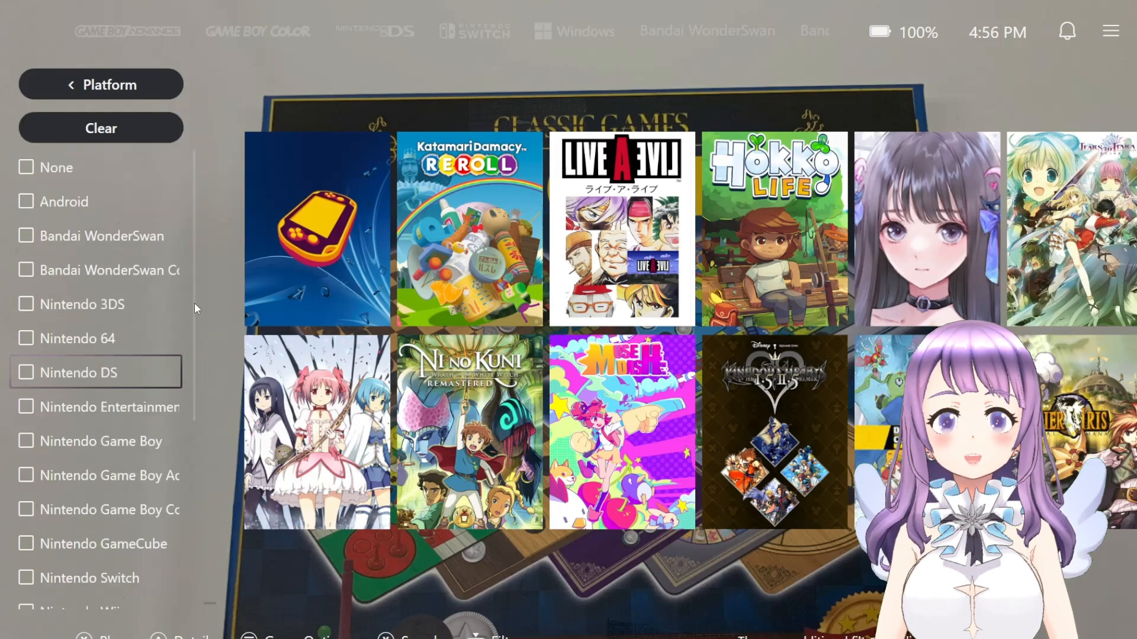
drag(194, 314, 188, 570)
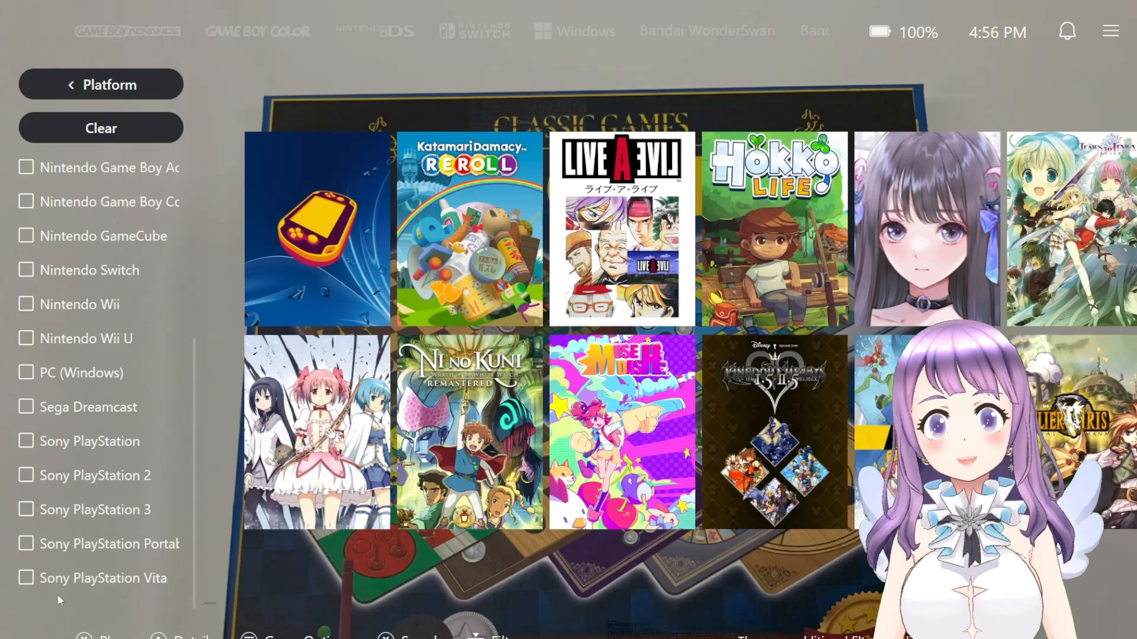
click(26, 577)
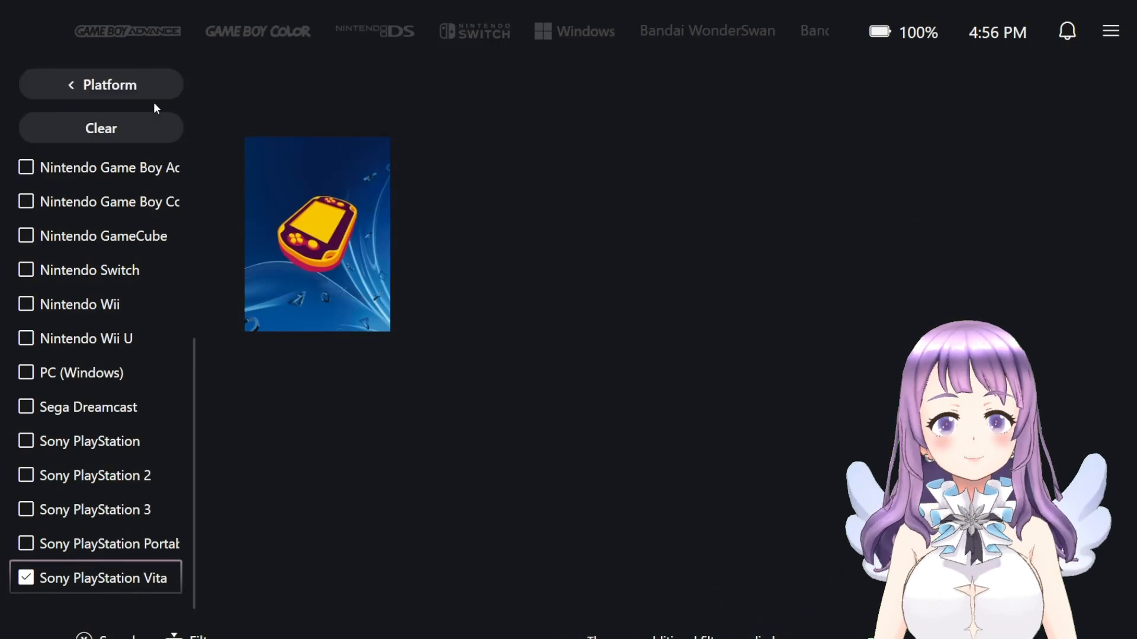
click(64, 90)
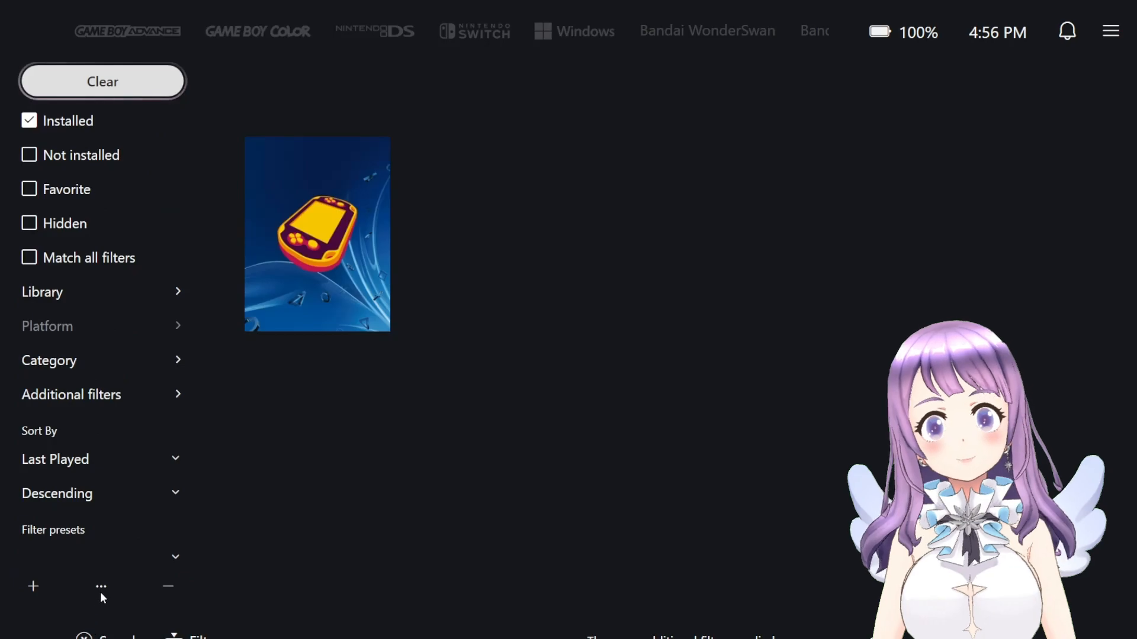
- Save the current filter as a new preset for fullscreen quick filtering and name it Sony PS vita
click(34, 589)
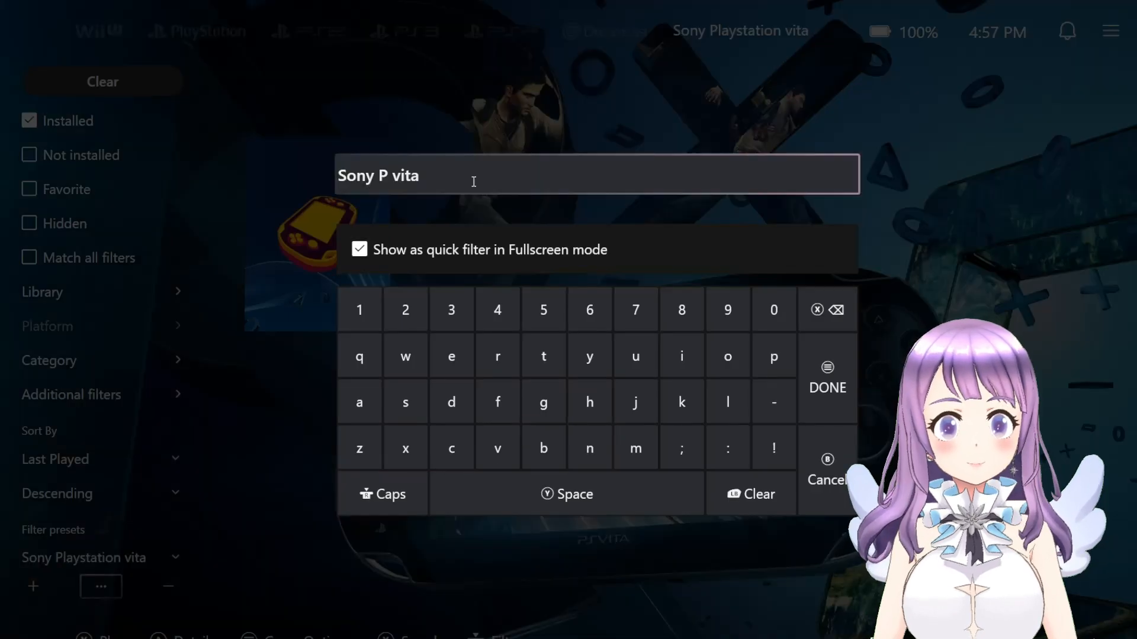
text(Sony PS vita)
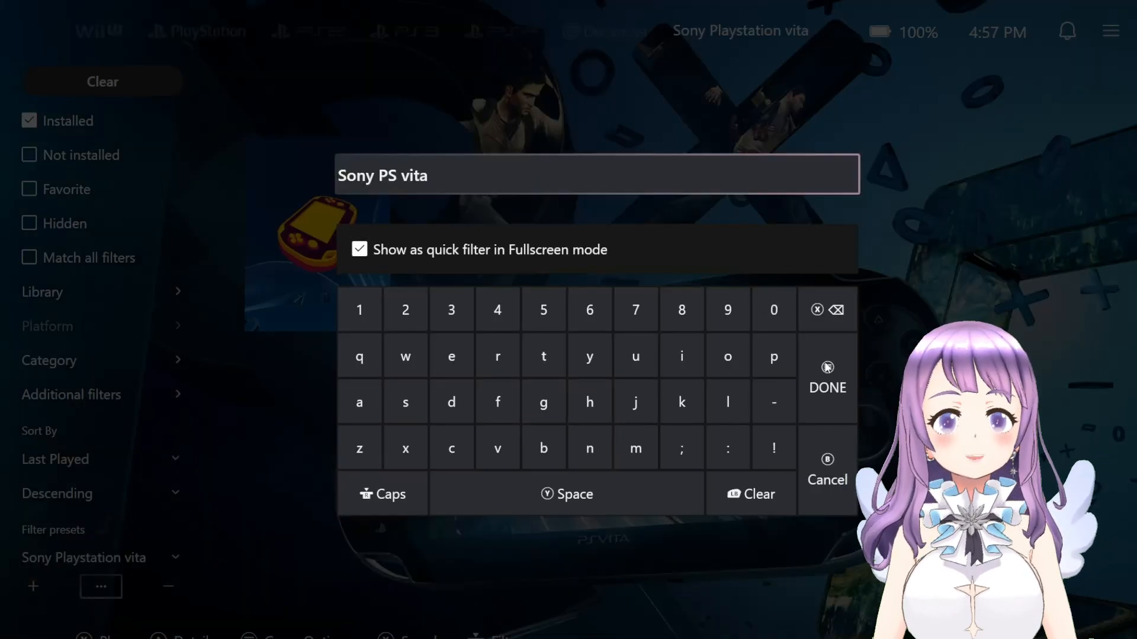
click(827, 367)
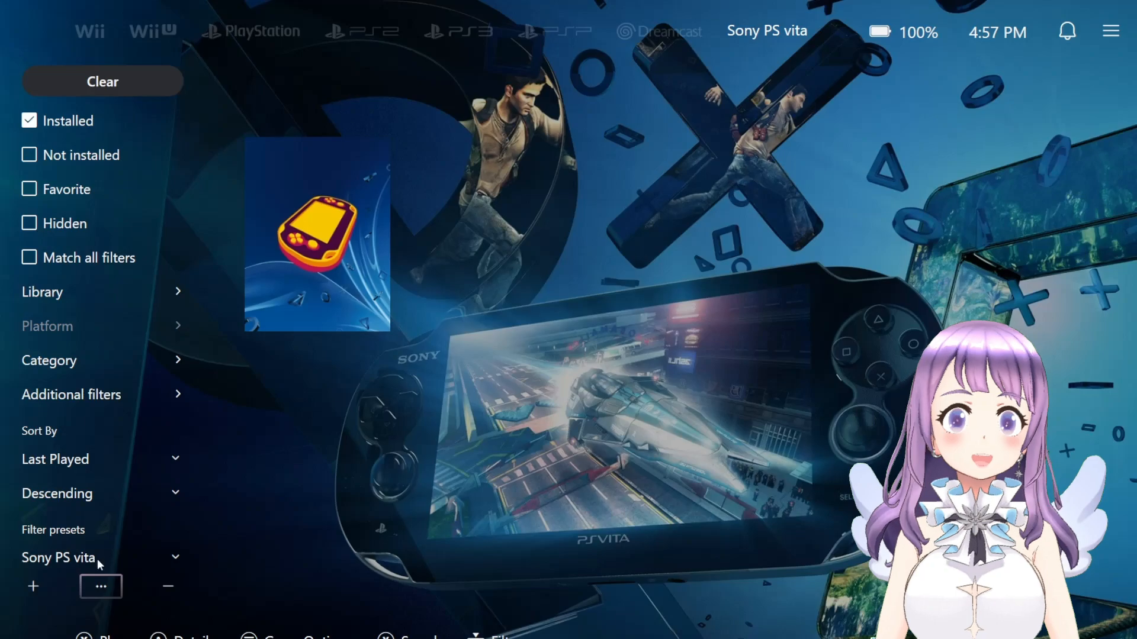
- Shorten the new filter preset's name to PS vita
click(100, 586)
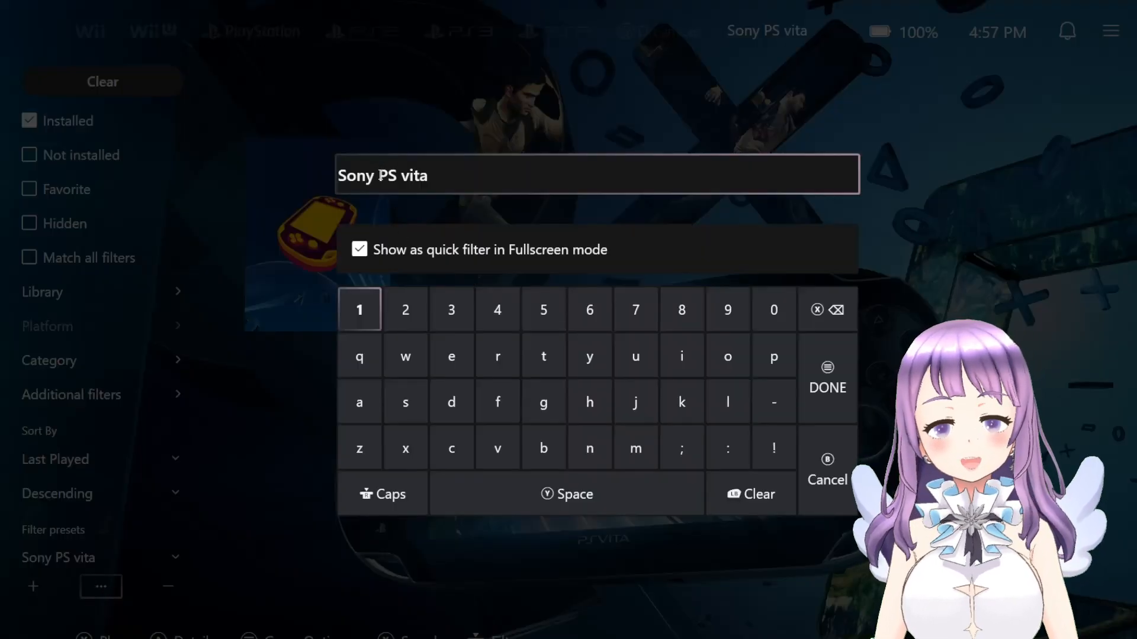
drag(377, 176, 188, 175)
key(BackSpace)
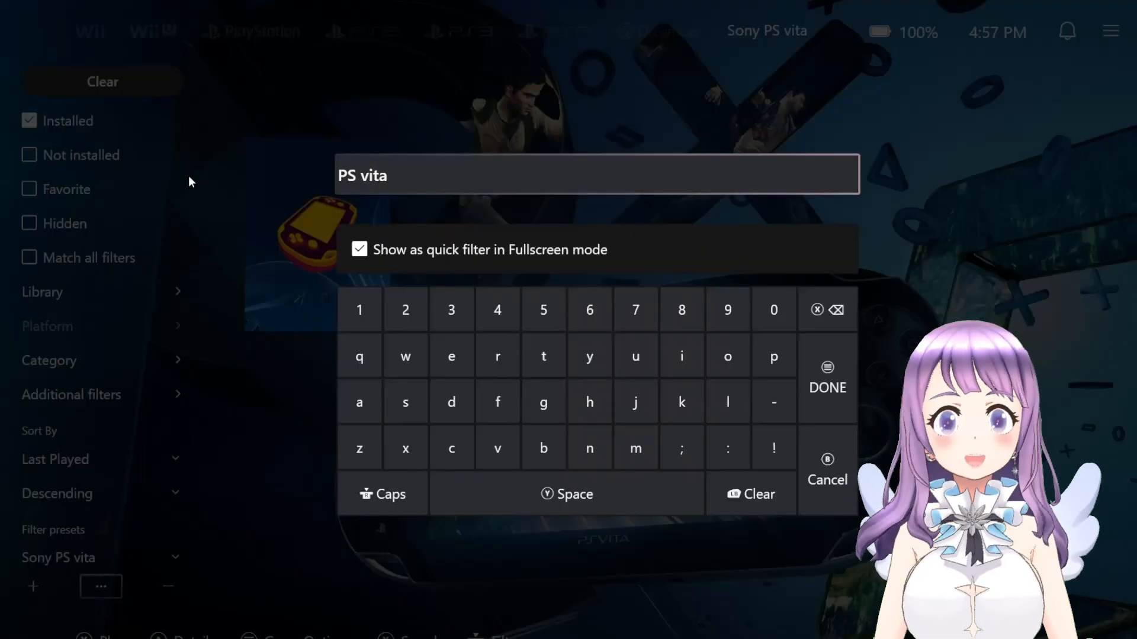
click(843, 371)
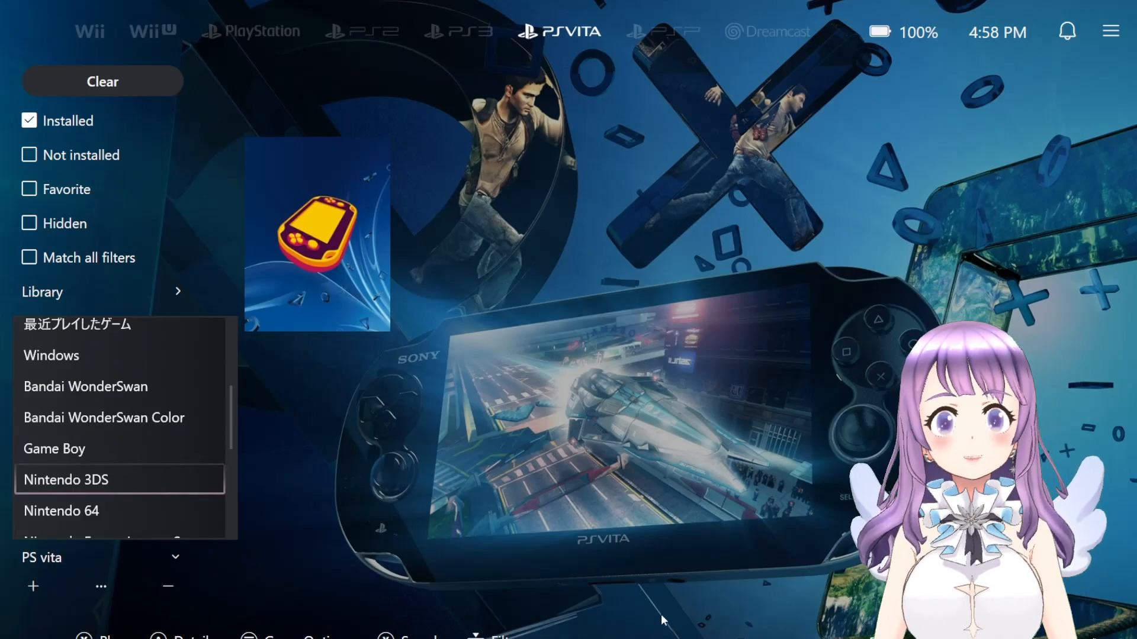
- Close the list of filter presets and open the main menu
key(Escape)
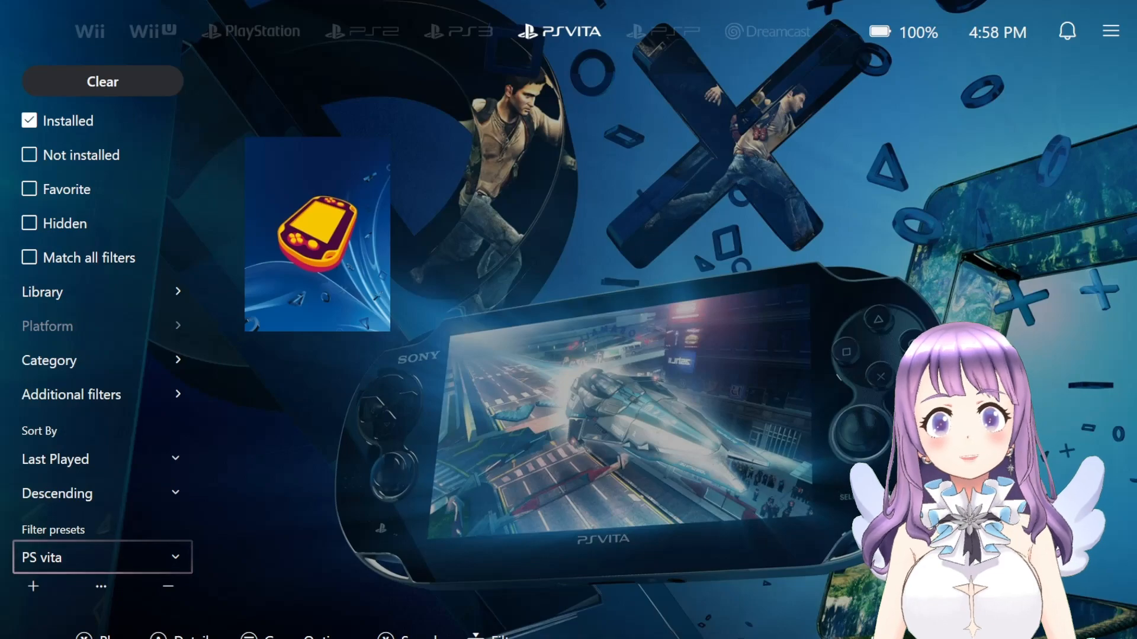
click(1116, 27)
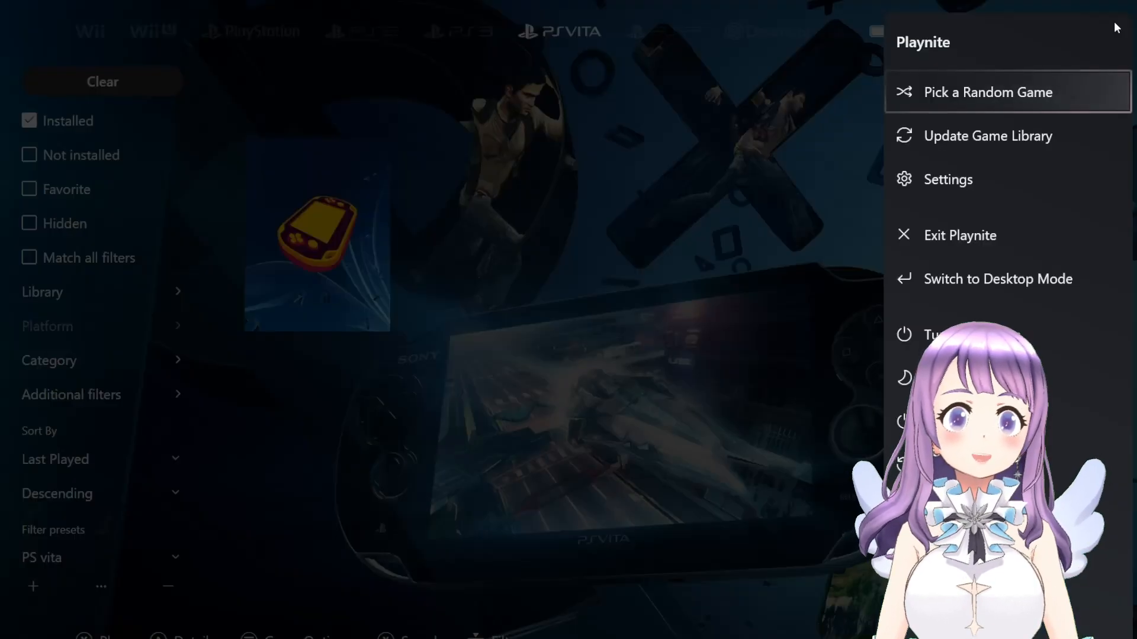